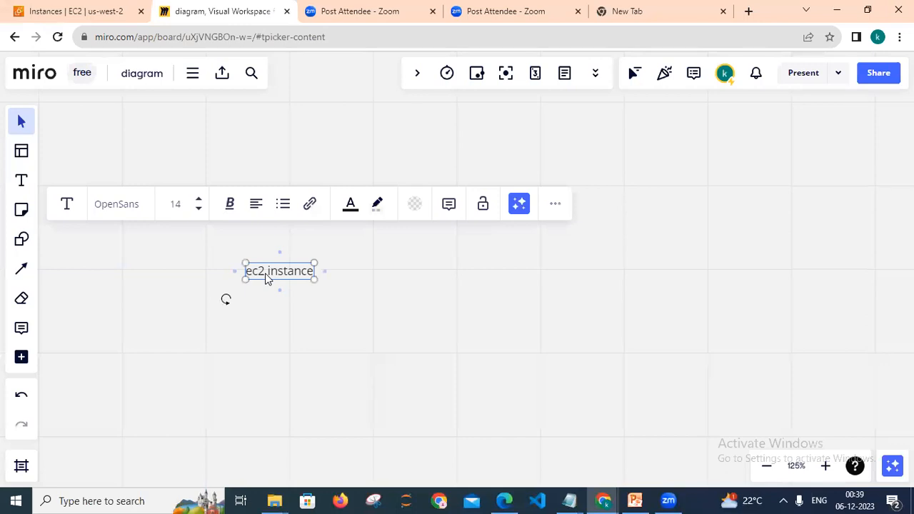
Draw a large rectangle on the board and label it "ec2 instance".
{"action": "left_click", "coordinate": [20, 239]}
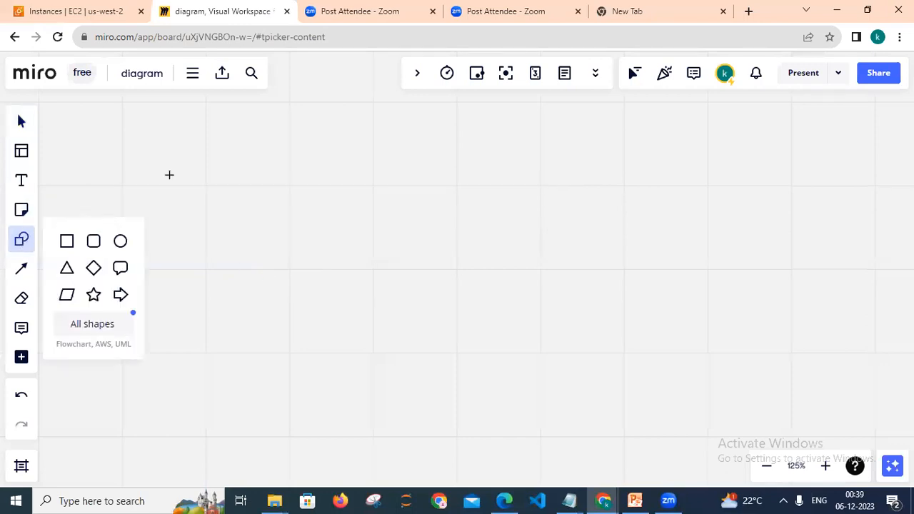
{"action": "left_click_drag", "start_coordinate": [169, 171], "coordinate": [443, 361]}
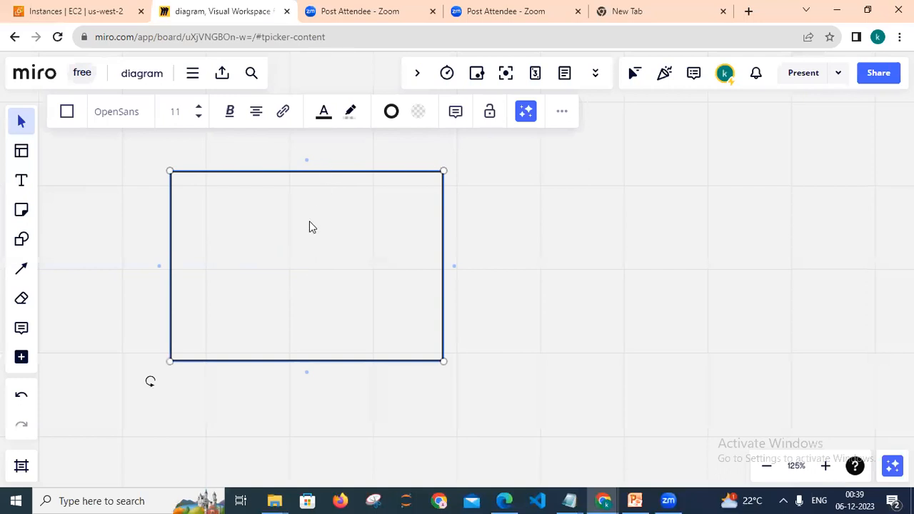
{"action": "type", "text": "ec2 instance"}
Add a text item "aws management console" just above the rectangle.
{"action": "left_click", "coordinate": [24, 184]}
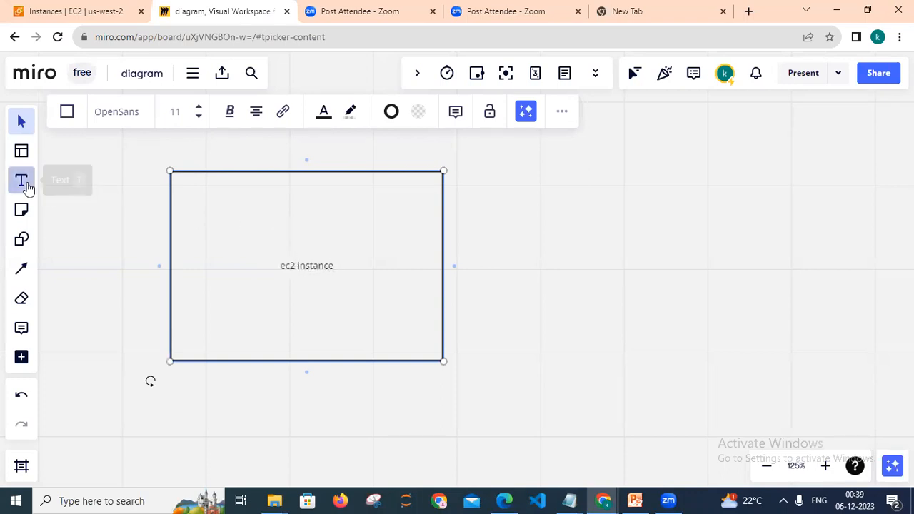
{"action": "left_click", "coordinate": [206, 155]}
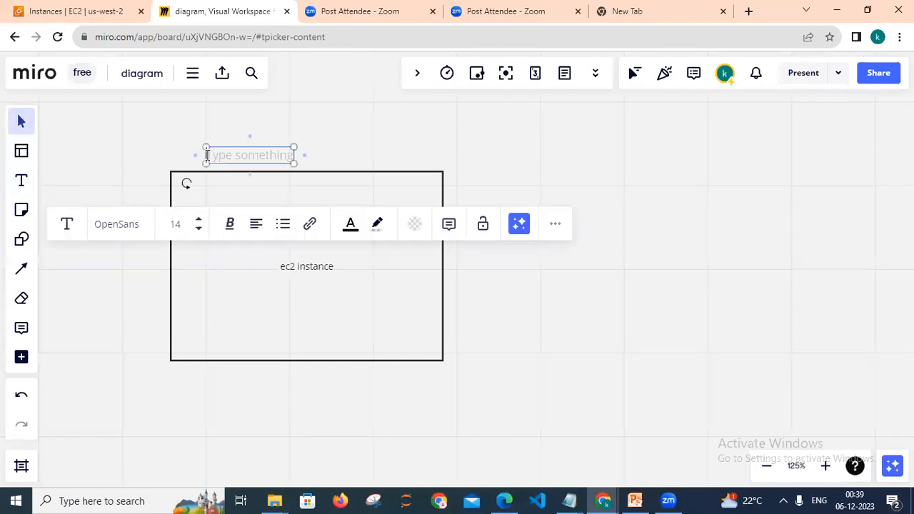
{"action": "type", "text": "aws management console"}
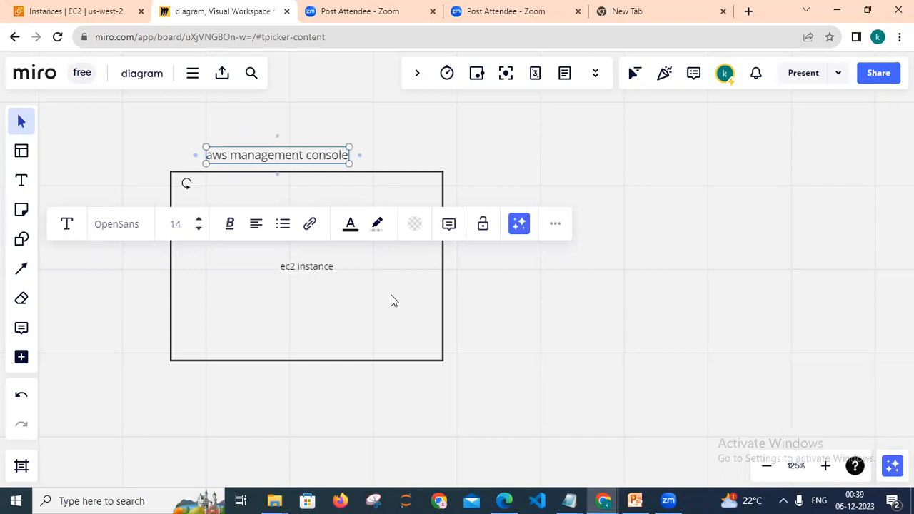
{"action": "left_click", "coordinate": [557, 299]}
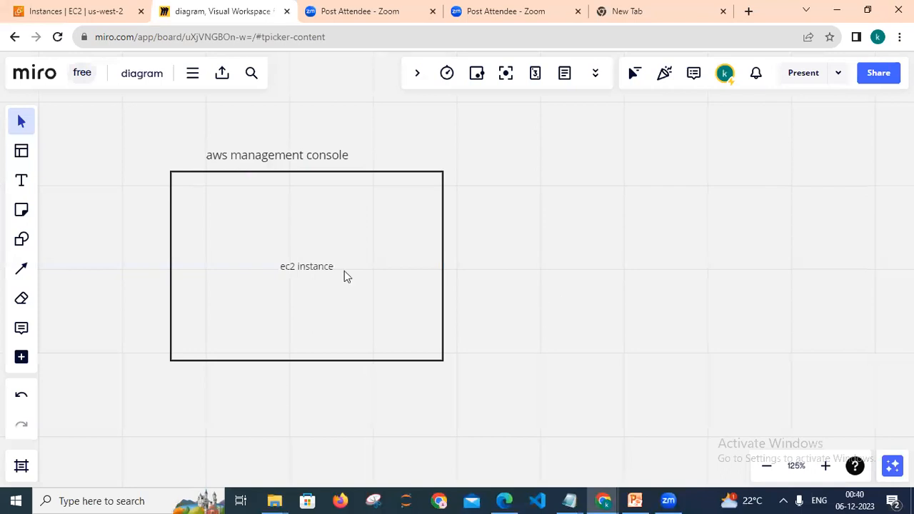
Enlarge the "ec2 instance" label's font size to 64.
{"action": "left_click", "coordinate": [318, 269]}
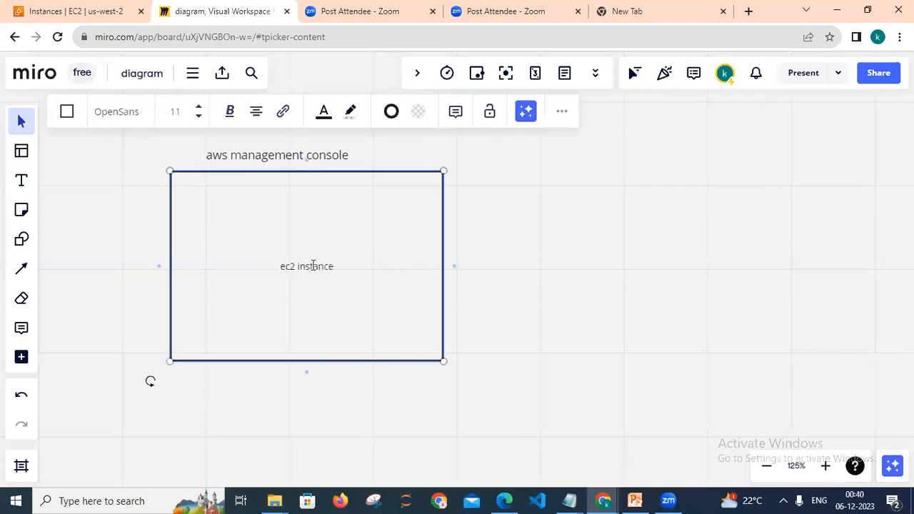
{"action": "double_click", "coordinate": [313, 265]}
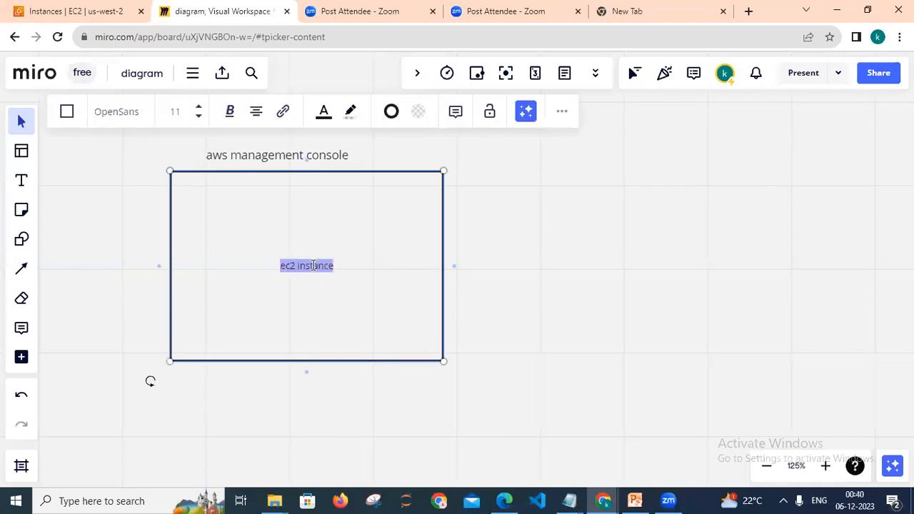
{"action": "left_click", "coordinate": [199, 108]}
{"action": "left_click", "coordinate": [199, 107]}
{"action": "left_click", "coordinate": [199, 107]}
{"action": "left_click", "coordinate": [200, 107]}
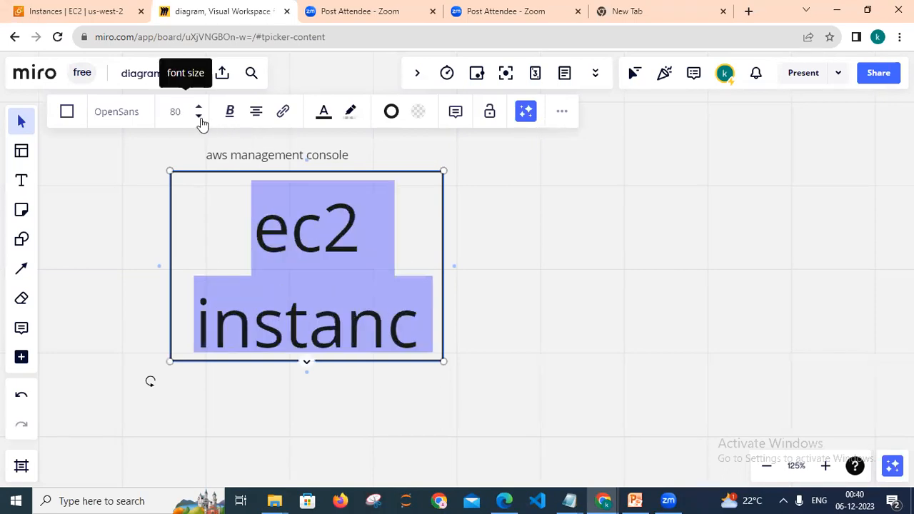
{"action": "left_click", "coordinate": [199, 118]}
{"action": "left_click", "coordinate": [498, 220]}
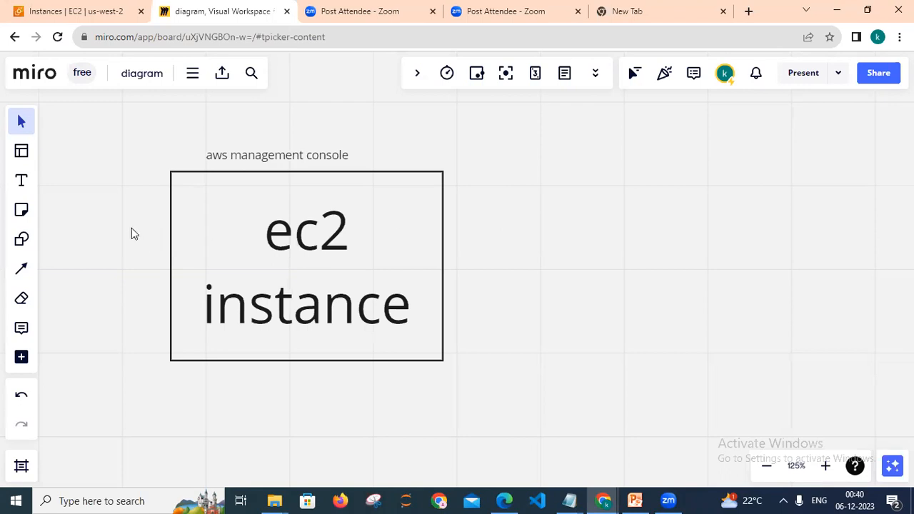
Draw a second rectangle to the right of the first and label it "this is windows system".
{"action": "left_click", "coordinate": [25, 245]}
{"action": "left_click_drag", "start_coordinate": [482, 194], "coordinate": [595, 276]}
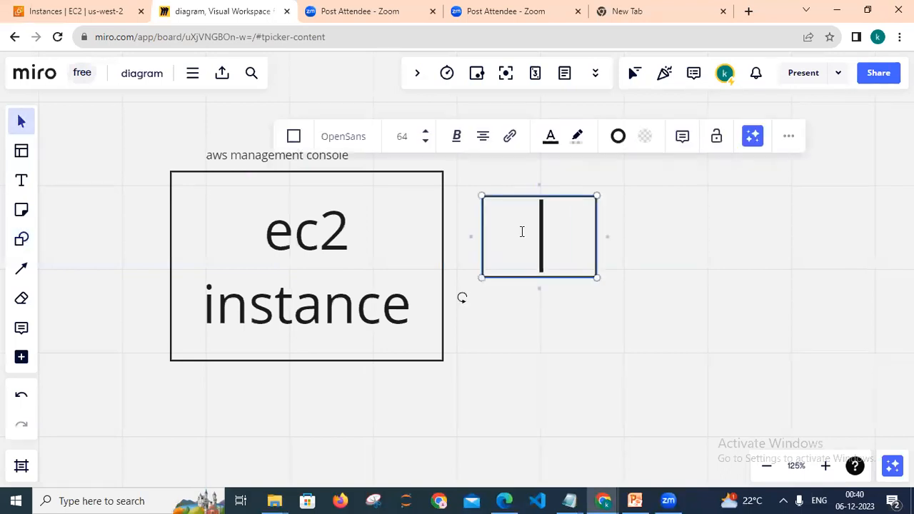
{"action": "type", "text": "this"}
{"action": "key", "text": "BackSpace"}
{"action": "key", "text": "BackSpace"}
{"action": "key", "text": "BackSpace"}
{"action": "key", "text": "BackSpace"}
{"action": "type", "text": "is "}
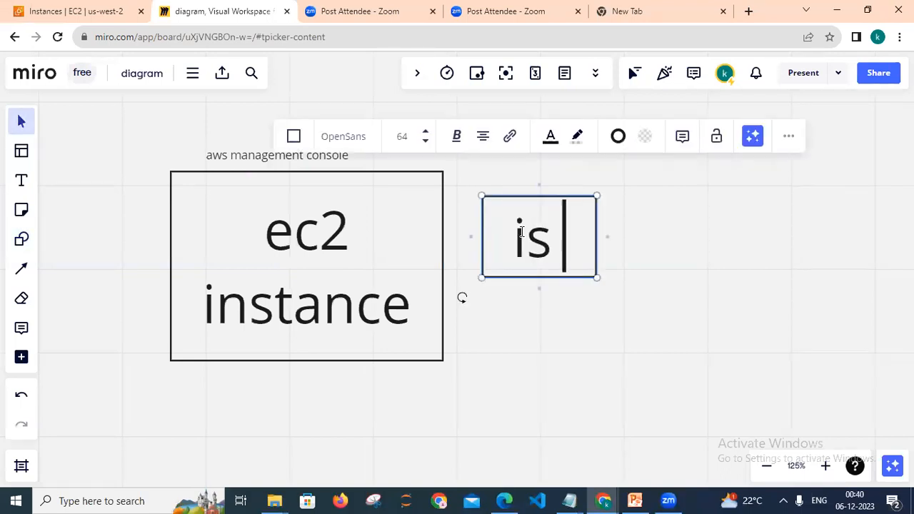
{"action": "type", "text": "windows system"}
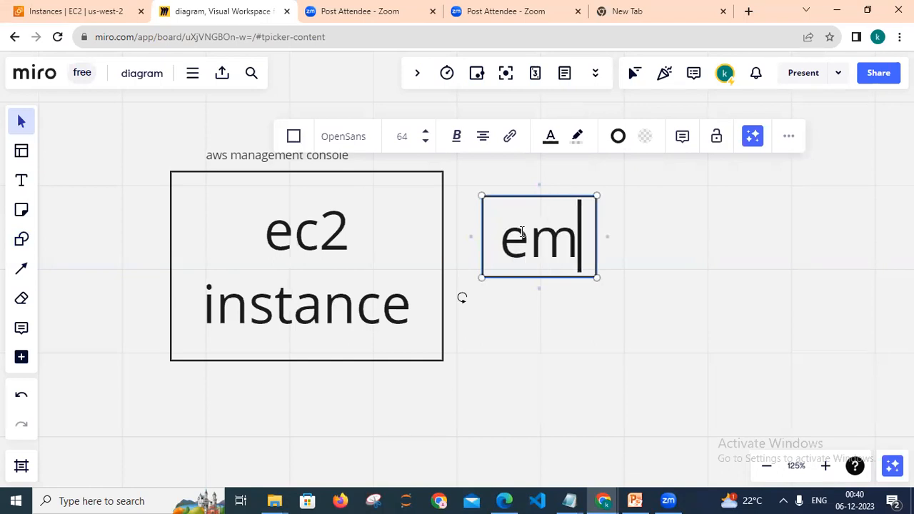
Enlarge the second rectangle and set its text size to 24.
{"action": "left_click_drag", "start_coordinate": [598, 278], "coordinate": [785, 359]}
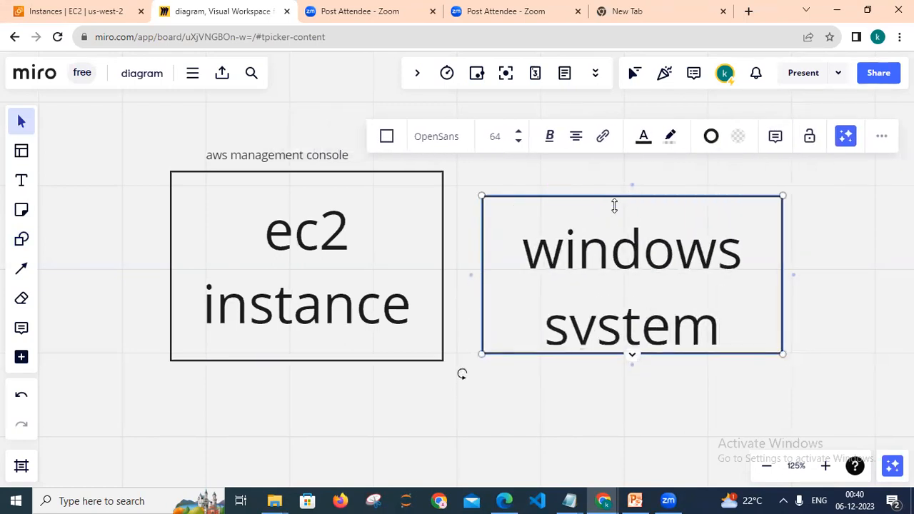
{"action": "left_click_drag", "start_coordinate": [522, 228], "coordinate": [710, 318]}
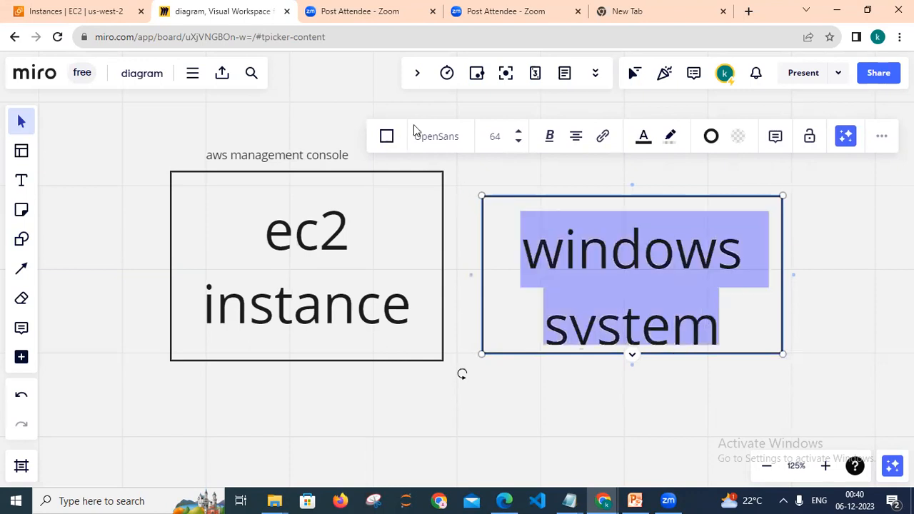
{"action": "left_click", "coordinate": [521, 142]}
{"action": "left_click", "coordinate": [521, 142]}
{"action": "left_click", "coordinate": [521, 142]}
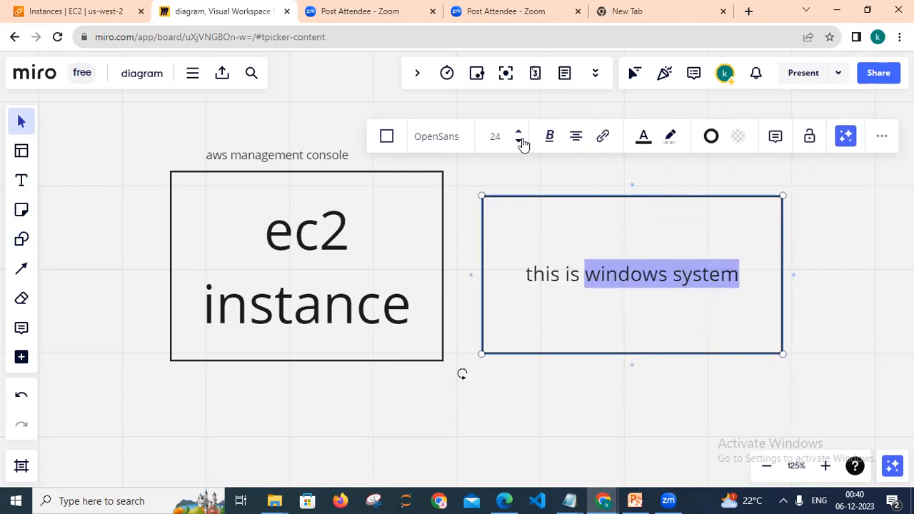
{"action": "left_click", "coordinate": [850, 214]}
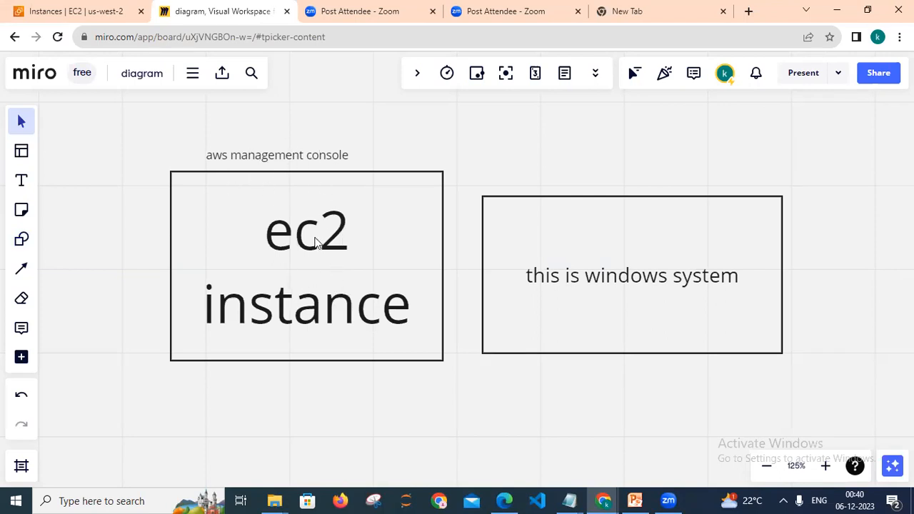
Draw a third, smaller rectangle below the second one and label it "index.html".
{"action": "left_click", "coordinate": [608, 277]}
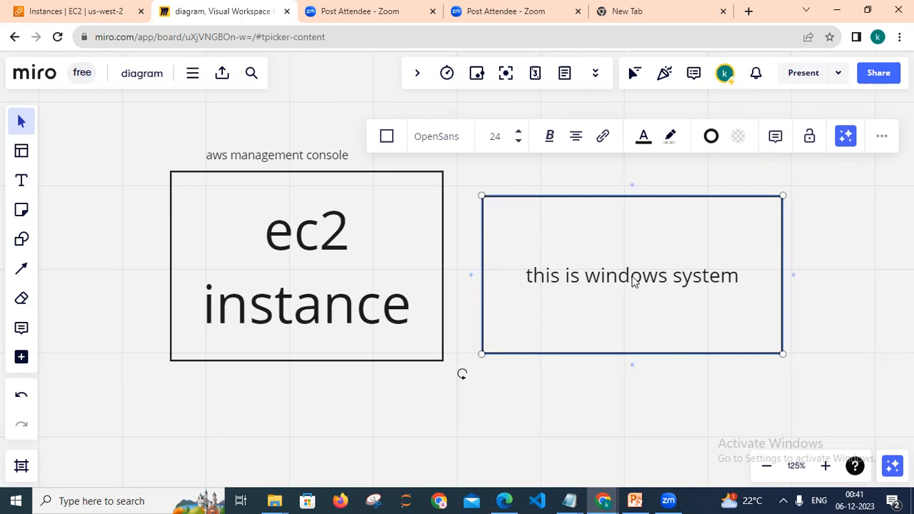
{"action": "left_click", "coordinate": [24, 244]}
{"action": "left_click_drag", "start_coordinate": [530, 377], "coordinate": [682, 455]}
{"action": "type", "text": "in"}
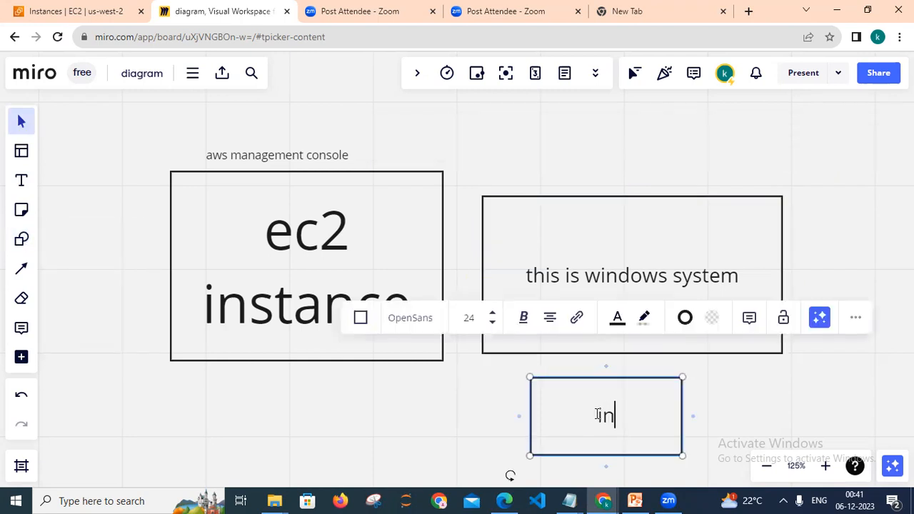
{"action": "type", "text": "dex.htmlk"}
{"action": "key", "text": "BackSpace"}
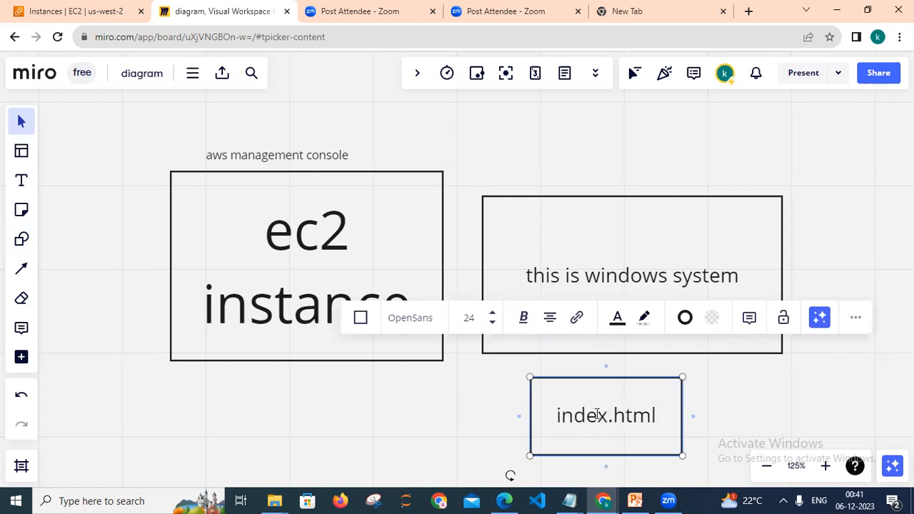
{"action": "key", "text": "shift+Left"}
{"action": "key", "text": "shift+Left"}
{"action": "key", "text": "shift+Left"}
{"action": "key", "text": "shift+Left"}
{"action": "key", "text": "shift+Left"}
{"action": "key", "text": "shift+Left"}
{"action": "key", "text": "shift+Left"}
{"action": "key", "text": "shift+Left"}
{"action": "key", "text": "shift+Left"}
{"action": "key", "text": "shift+Left"}
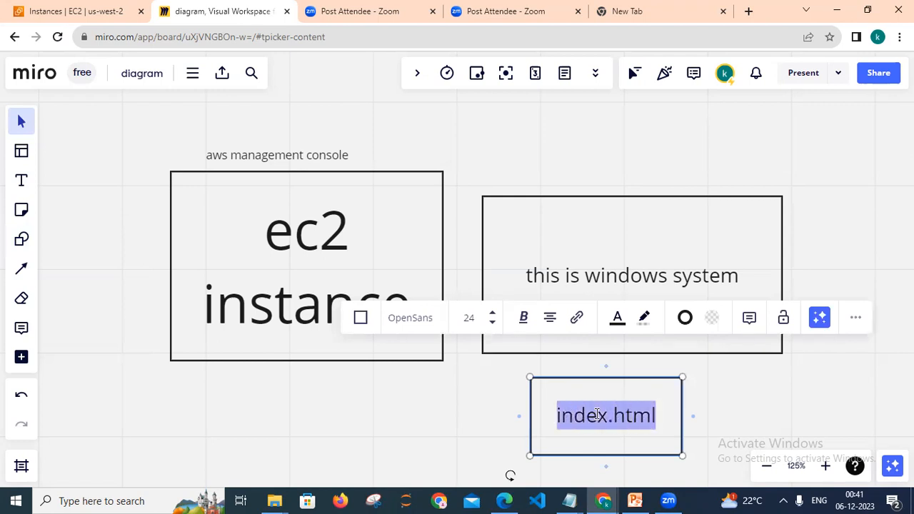
{"action": "left_click", "coordinate": [628, 161]}
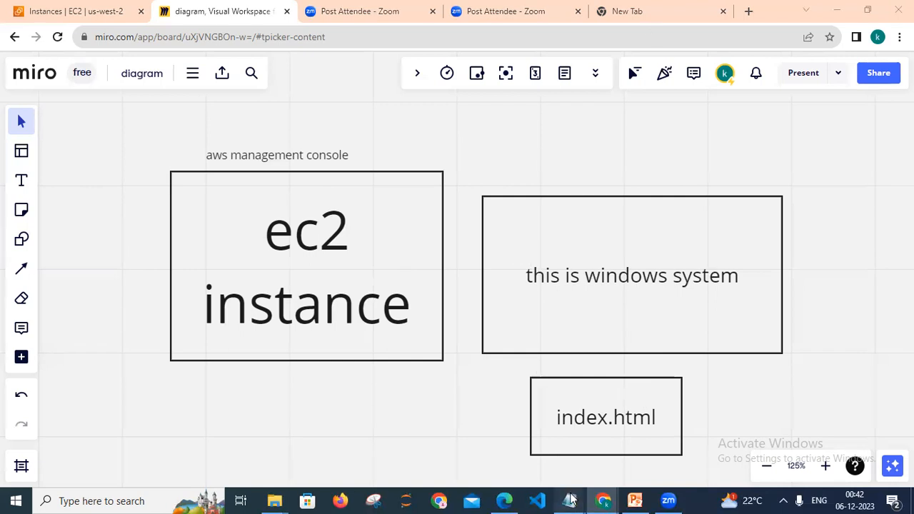
Switch to the aws_materials.txt Notepad file and replace its contents with "1. first we have to go in our aws management console.".
{"action": "mouse_move", "coordinate": [569, 501]}
{"action": "left_click", "coordinate": [471, 428]}
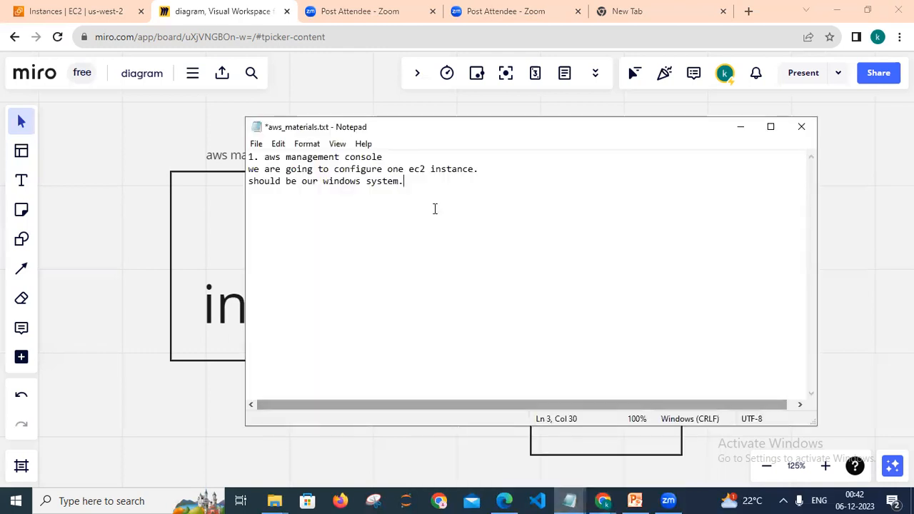
{"action": "key", "text": "ctrl+a"}
{"action": "key", "text": "BackSpace"}
{"action": "type", "text": "1. first"}
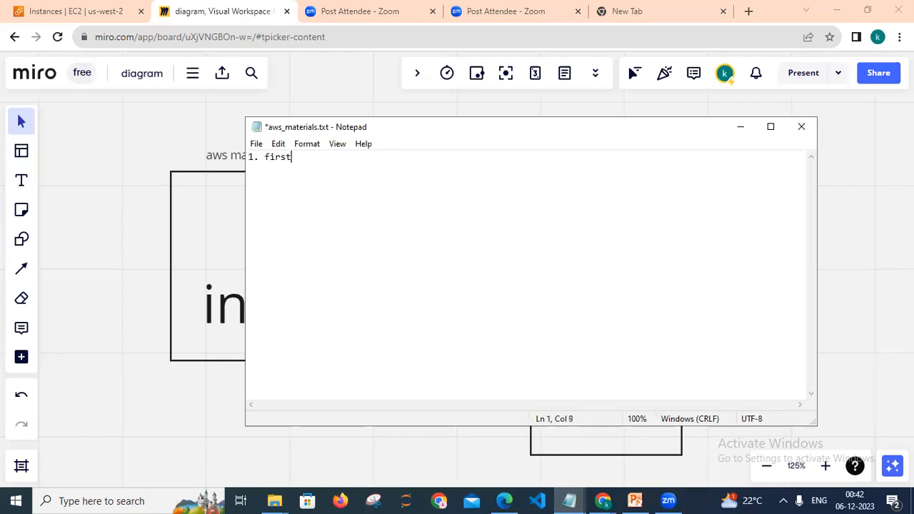
{"action": "type", "text": " we have to go in our "}
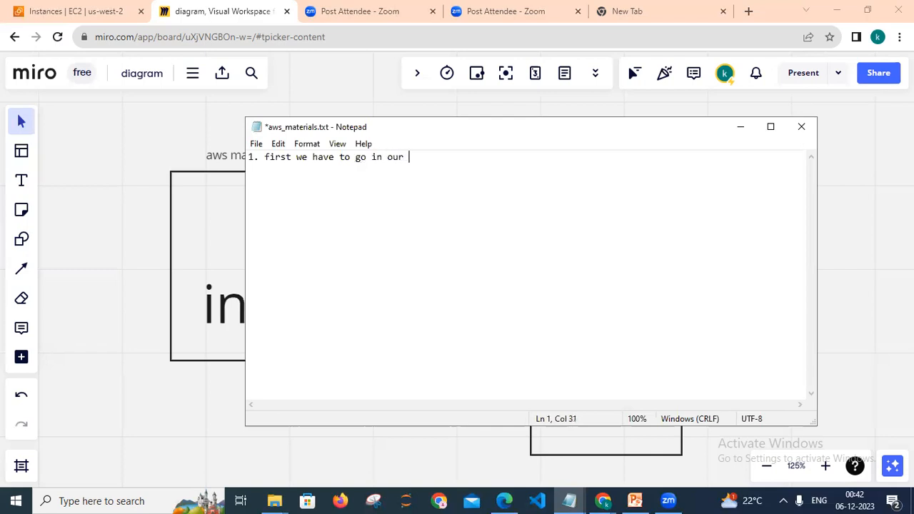
{"action": "type", "text": "aws management console."}
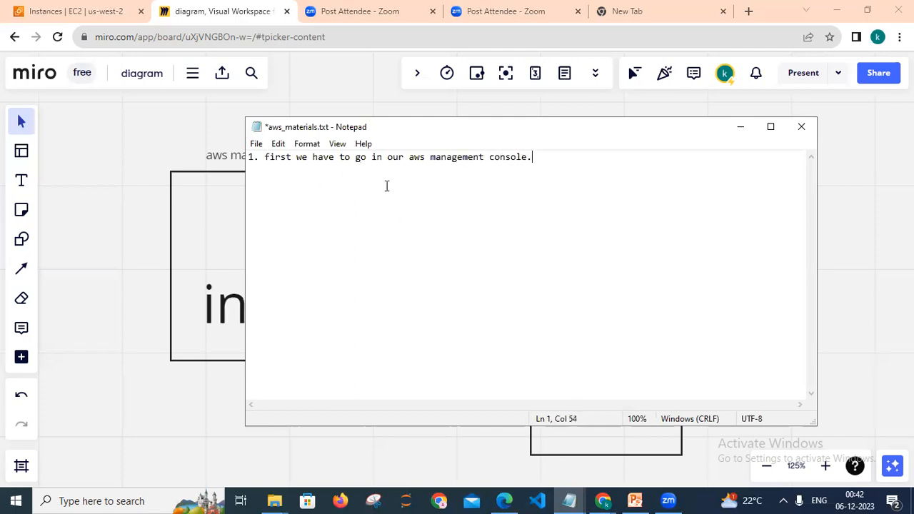
Search Google for aws management console, open the AWS Management Console page and copy its address.
{"action": "left_click", "coordinate": [664, 6]}
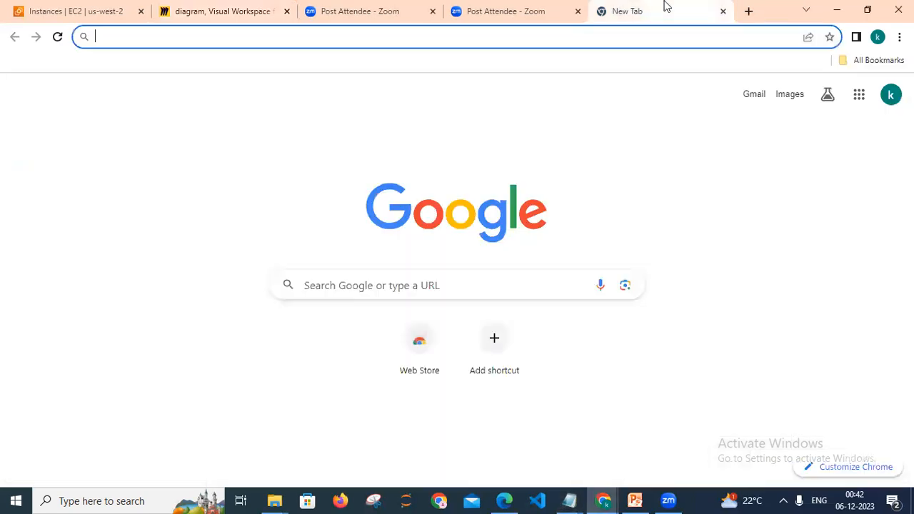
{"action": "left_click", "coordinate": [349, 291]}
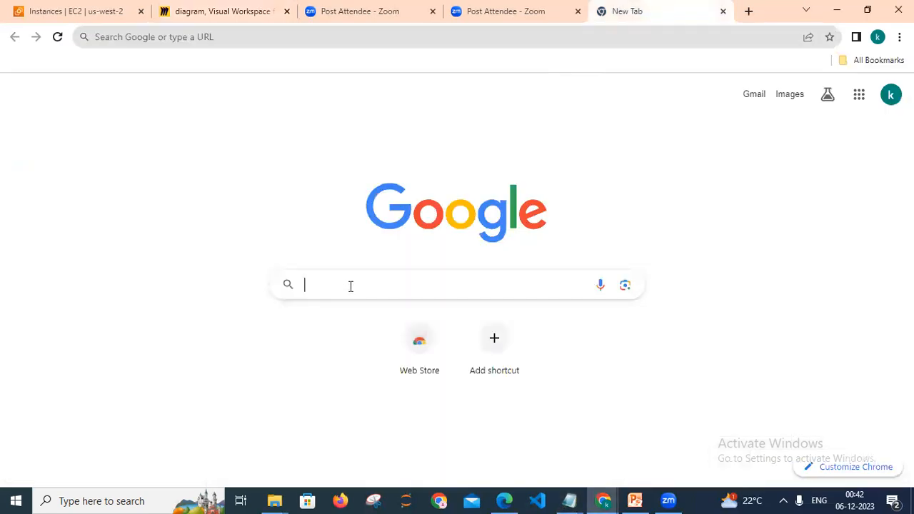
{"action": "type", "text": "a"}
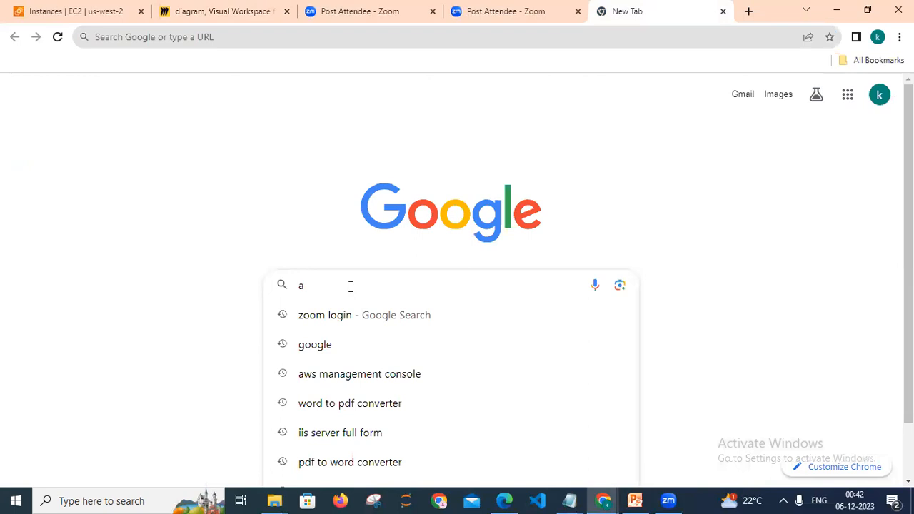
{"action": "type", "text": "ws"}
{"action": "key", "text": "Return"}
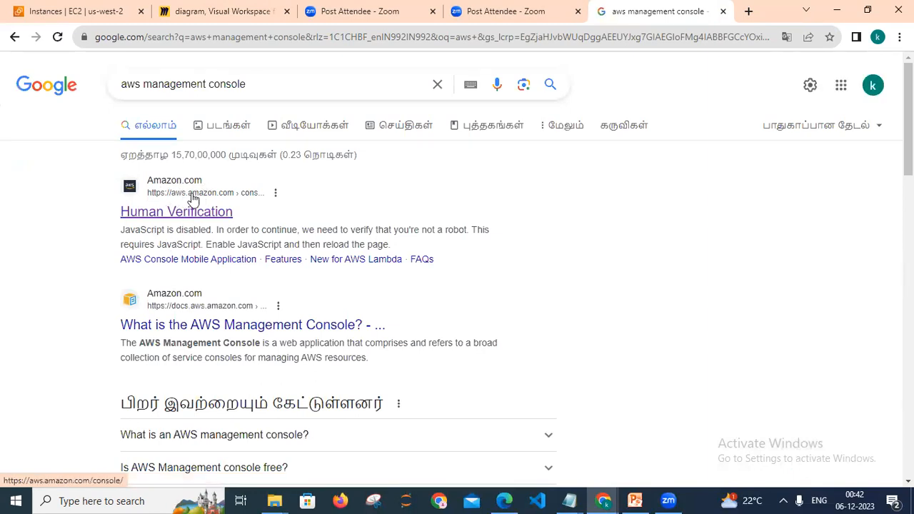
{"action": "left_click", "coordinate": [209, 198]}
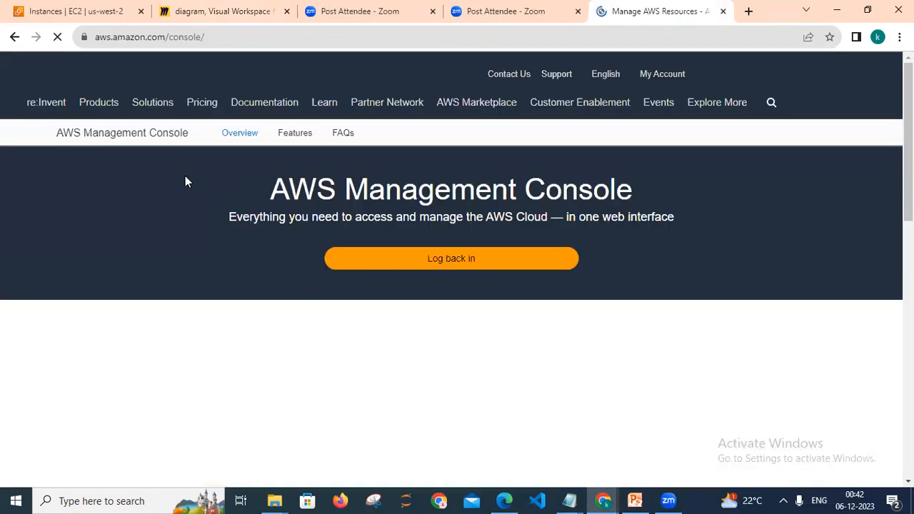
{"action": "left_click", "coordinate": [139, 35]}
{"action": "key", "text": "ctrl+c"}
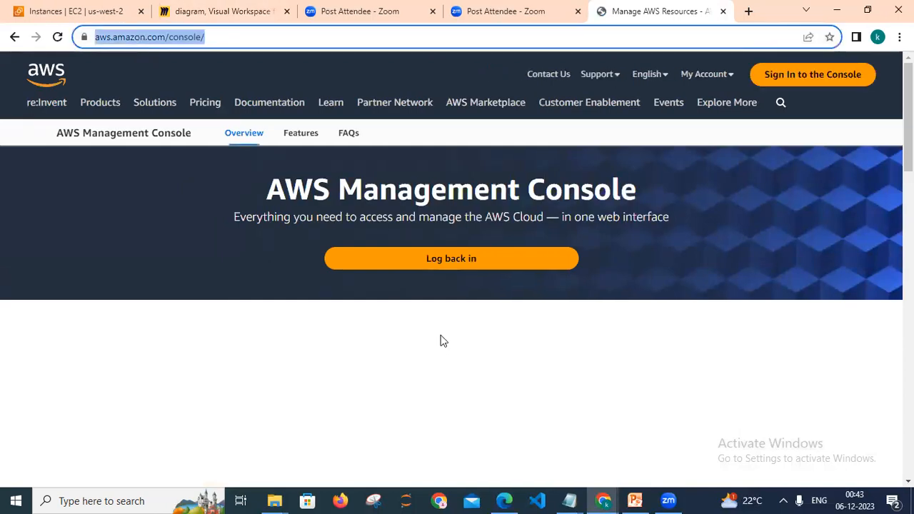
Append the copied console URL in parentheses to the first Notepad line, begin a second line with "2,", and minimize Notepad.
{"action": "left_click", "coordinate": [572, 500]}
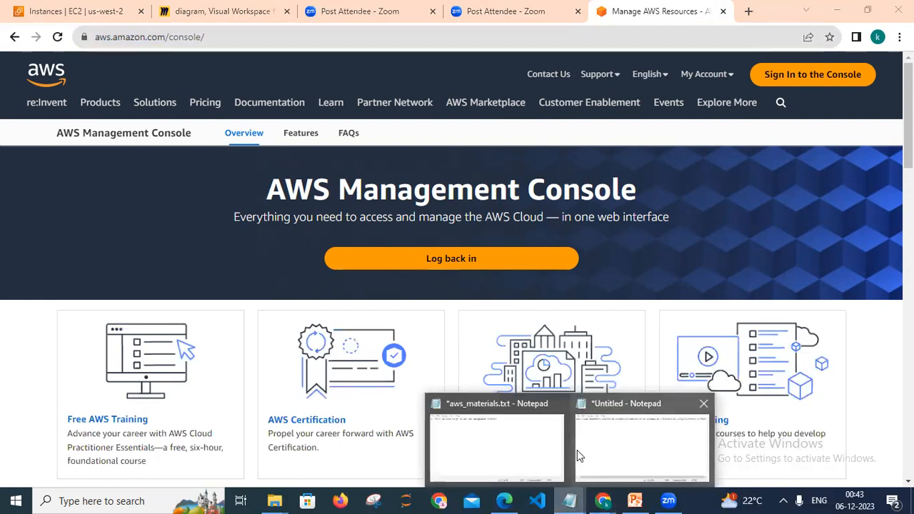
{"action": "left_click", "coordinate": [517, 457]}
{"action": "type", "text": "2. n"}
{"action": "key", "text": "BackSpace"}
{"action": "key", "text": "BackSpace"}
{"action": "key", "text": "BackSpace"}
{"action": "key", "text": "BackSpace"}
{"action": "key", "text": "BackSpace"}
{"action": "type", "text": "("}
{"action": "key", "text": "ctrl+v"}
{"action": "type", "text": ")"}
{"action": "key", "text": "Return"}
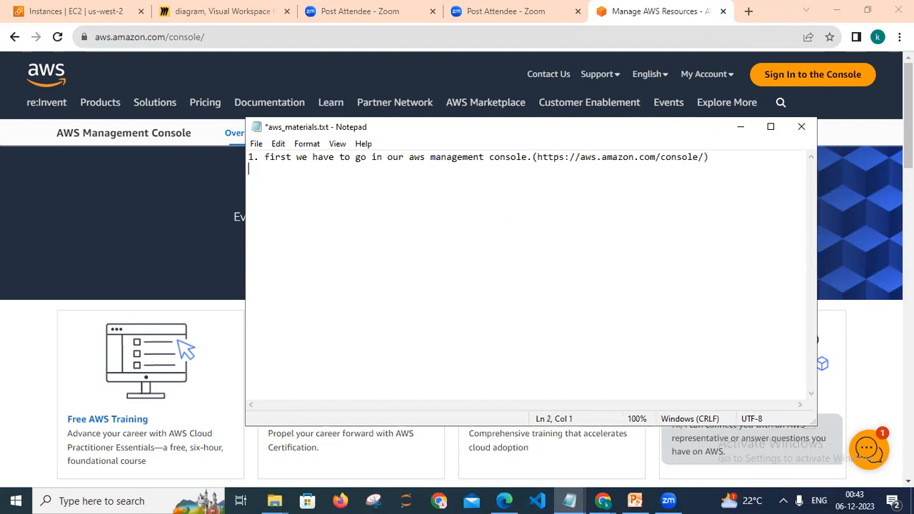
{"action": "type", "text": "2,"}
{"action": "left_click", "coordinate": [740, 127]}
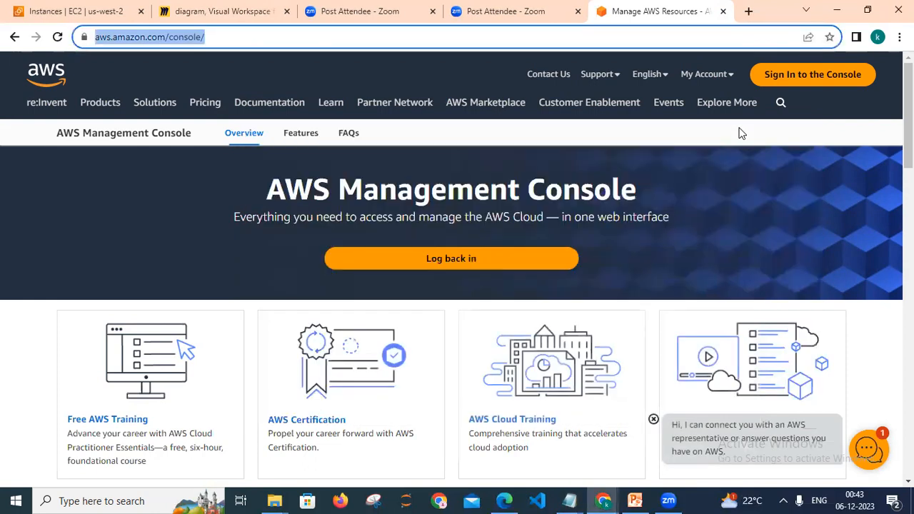
Open the AWS Management Console from the My Account menu on the console product page.
{"action": "left_click", "coordinate": [704, 74]}
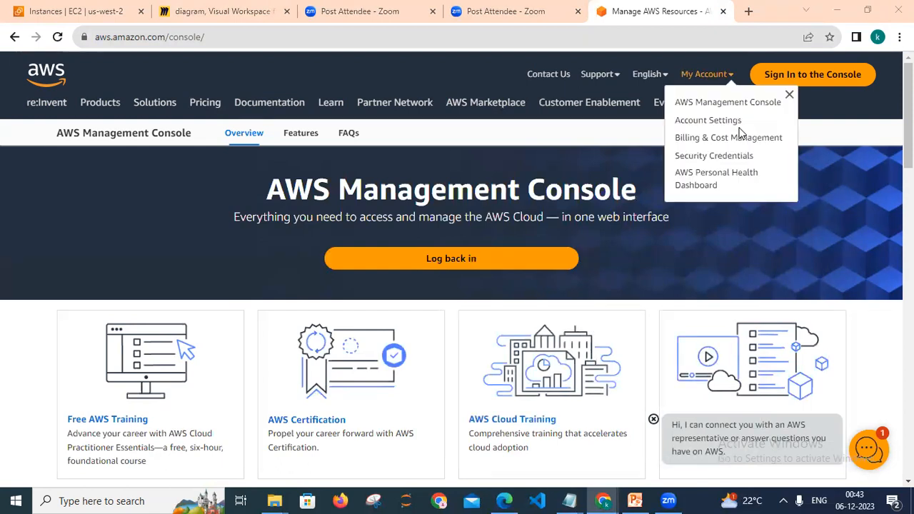
{"action": "left_click", "coordinate": [711, 105]}
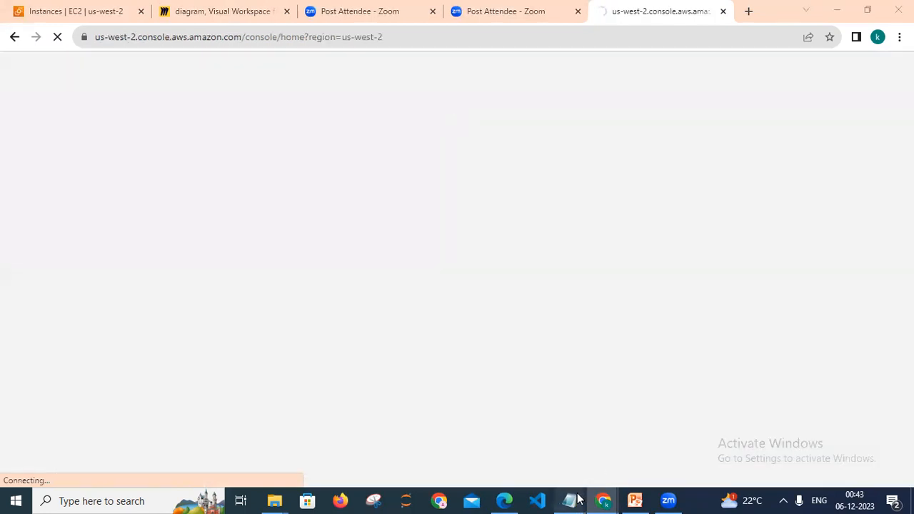
{"action": "mouse_move", "coordinate": [578, 500]}
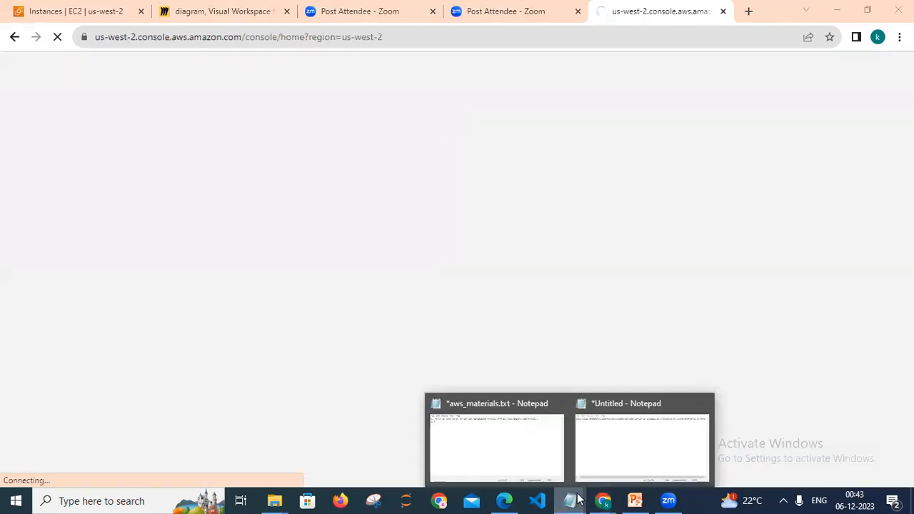
{"action": "left_click", "coordinate": [499, 449]}
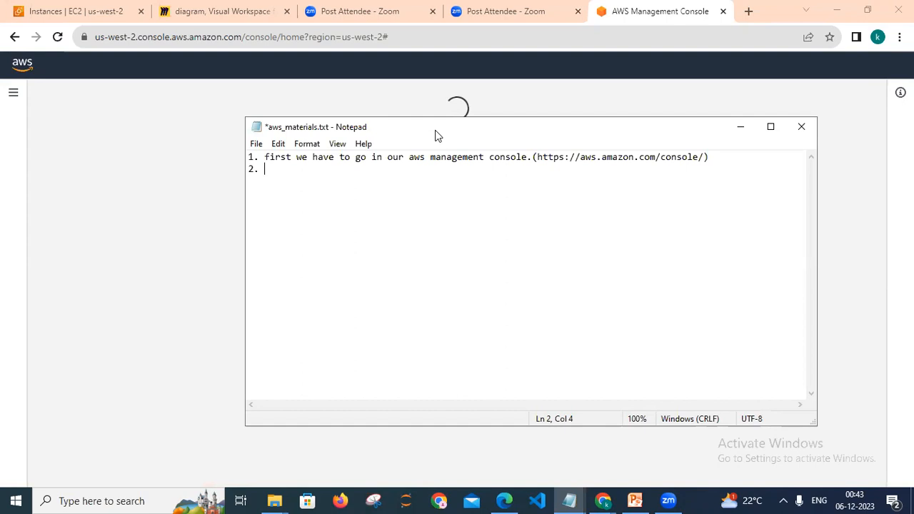
{"action": "left_click_drag", "start_coordinate": [438, 136], "coordinate": [462, 193]}
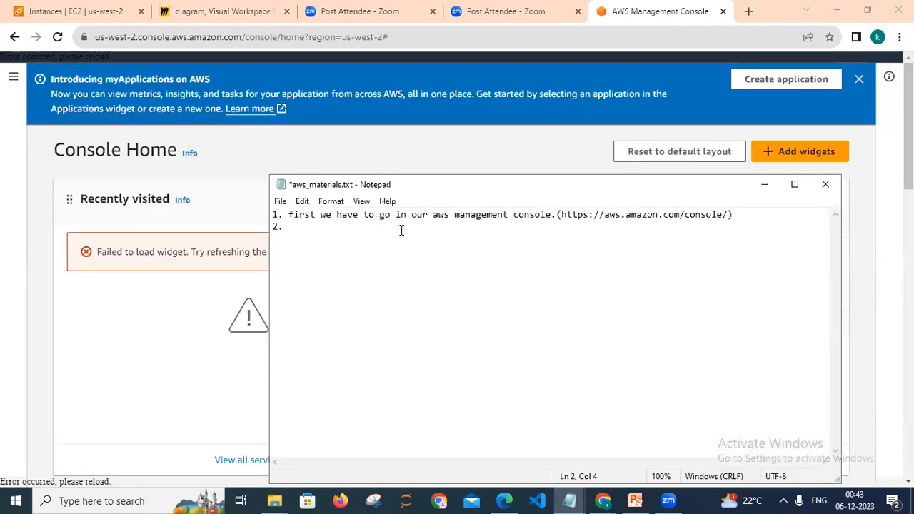
{"action": "left_click", "coordinate": [761, 186]}
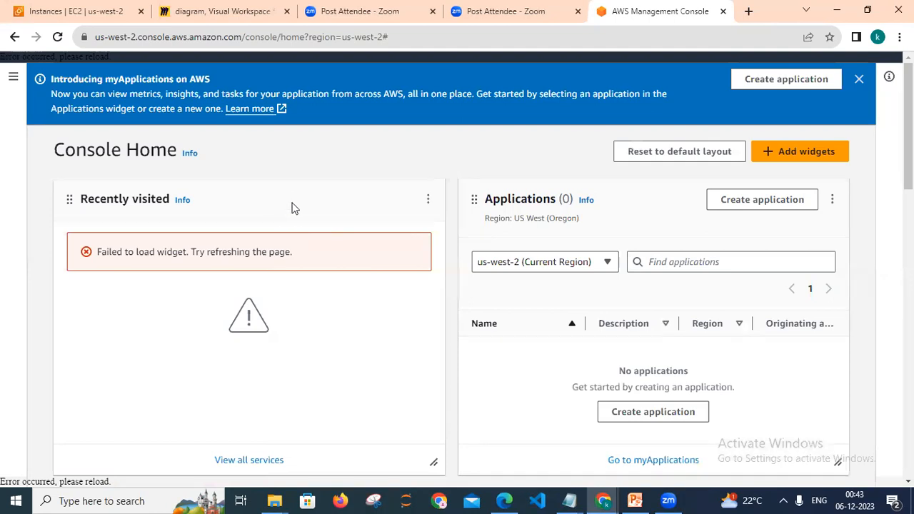
Dismiss the myApplications banner and the Amazon Q introduction popup on Console Home.
{"action": "left_click", "coordinate": [861, 78]}
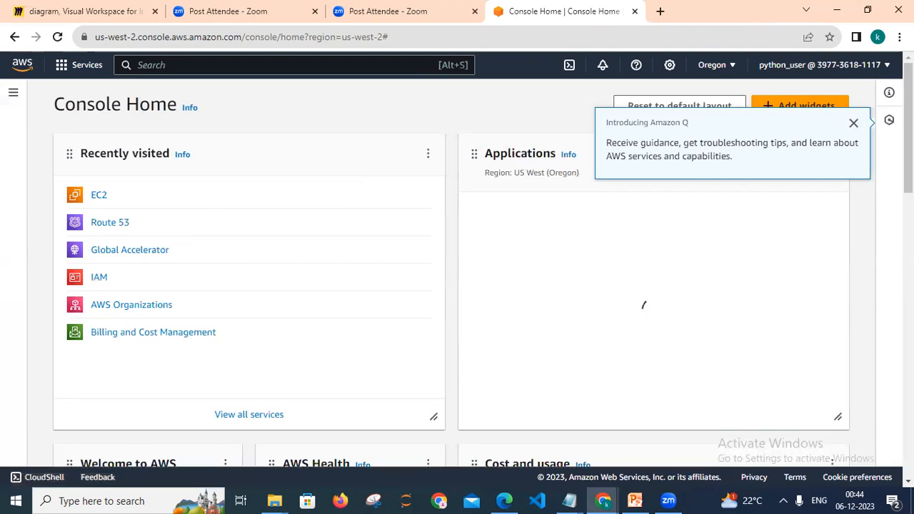
{"action": "left_click", "coordinate": [854, 125]}
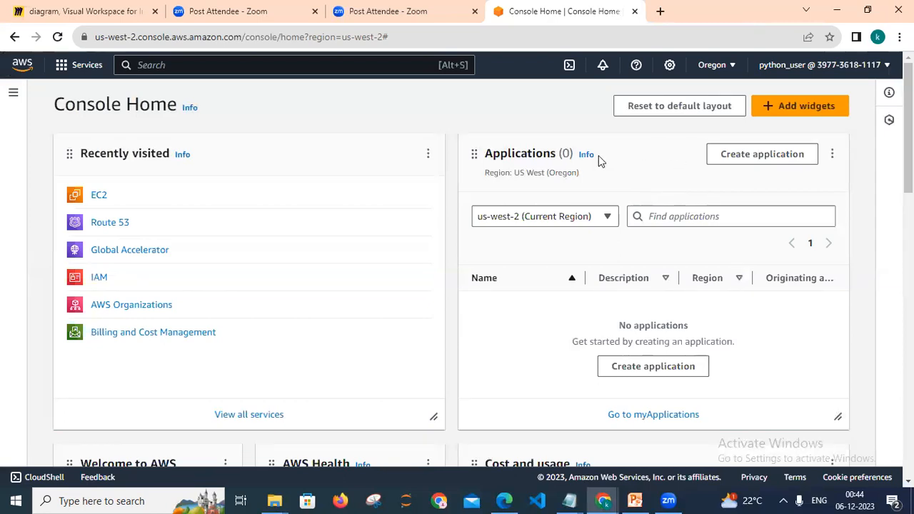
{"action": "left_click", "coordinate": [728, 92]}
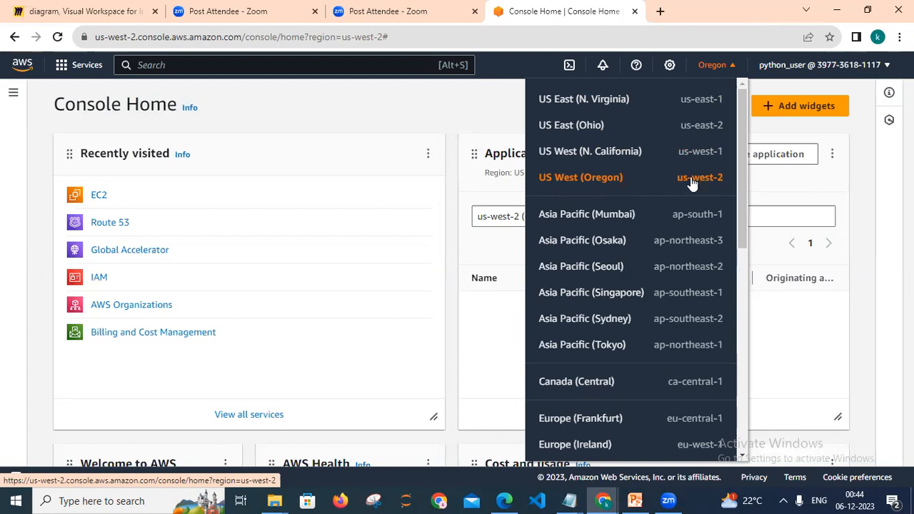
{"action": "left_click", "coordinate": [446, 118]}
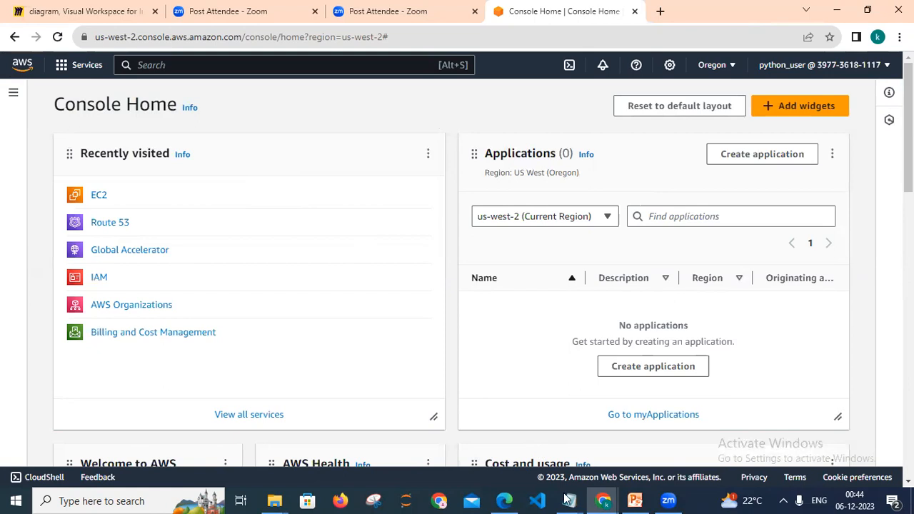
In aws_materials.txt, write line 2 as "once we have landed inside aws console dashboard then we have to go inside ec2 service.".
{"action": "mouse_move", "coordinate": [570, 500]}
{"action": "left_click", "coordinate": [507, 459]}
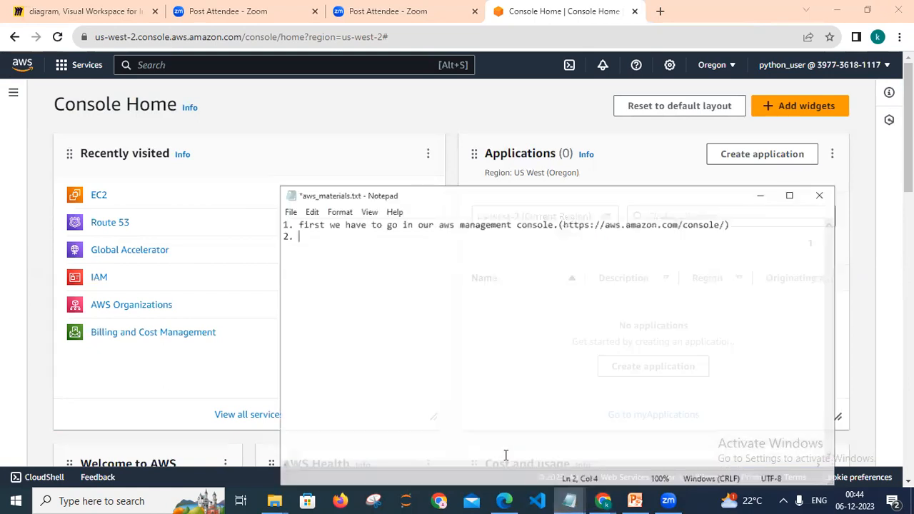
{"action": "type", "text": "next"}
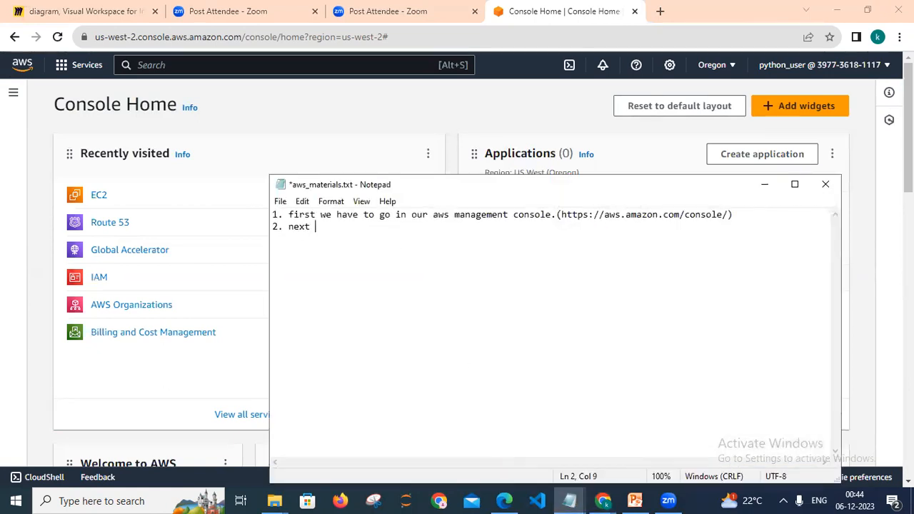
{"action": "key", "text": "BackSpace"}
{"action": "key", "text": "BackSpace"}
{"action": "key", "text": "BackSpace"}
{"action": "key", "text": "BackSpace"}
{"action": "key", "text": "BackSpace"}
{"action": "type", "text": "once we have landed"}
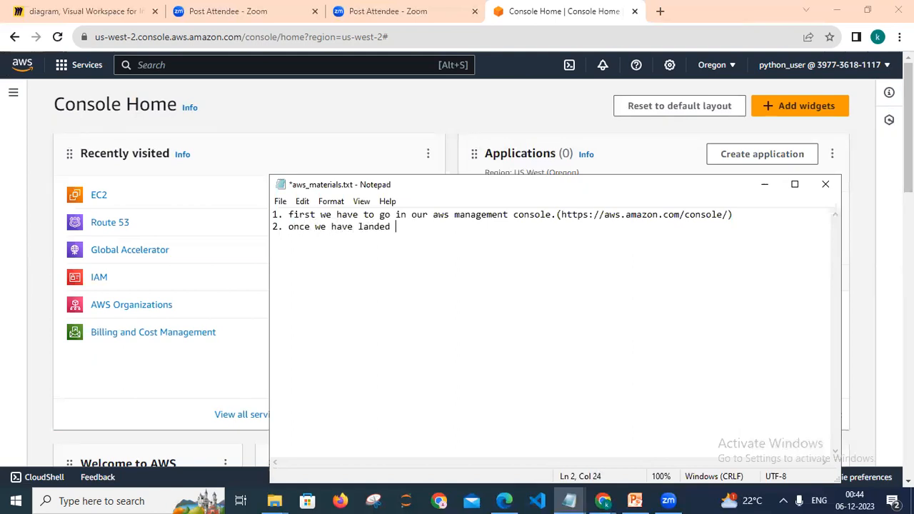
{"action": "key", "text": "BackSpace"}
{"action": "key", "text": "BackSpace"}
{"action": "type", "text": "d inside aws console dashboard then we have"}
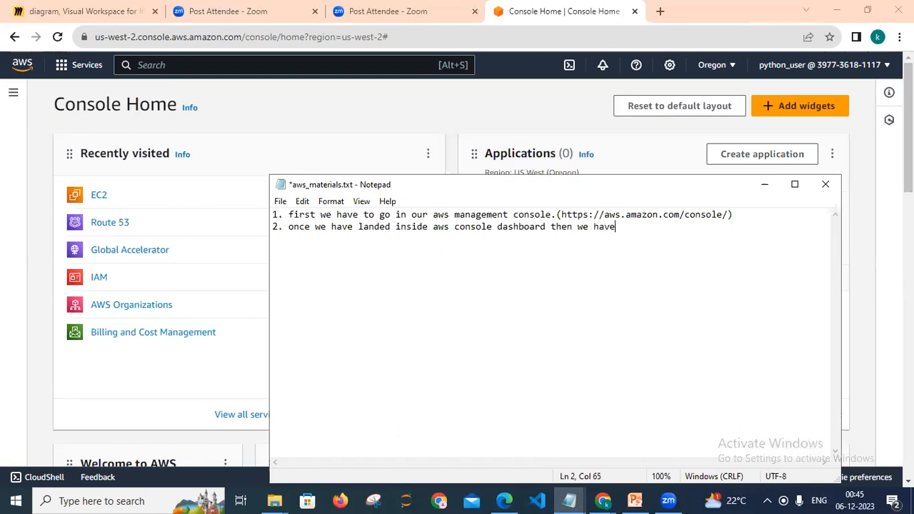
{"action": "type", "text": " to go inside ec"}
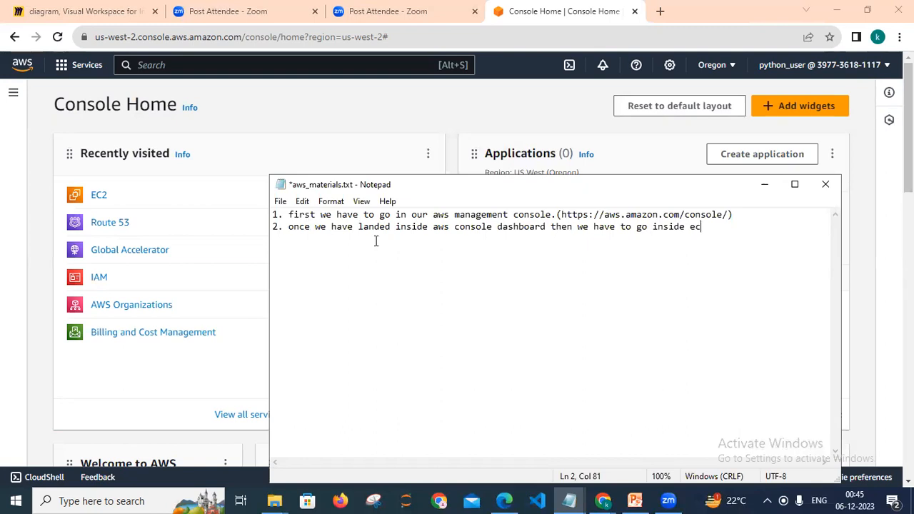
{"action": "type", "text": "2 serv"}
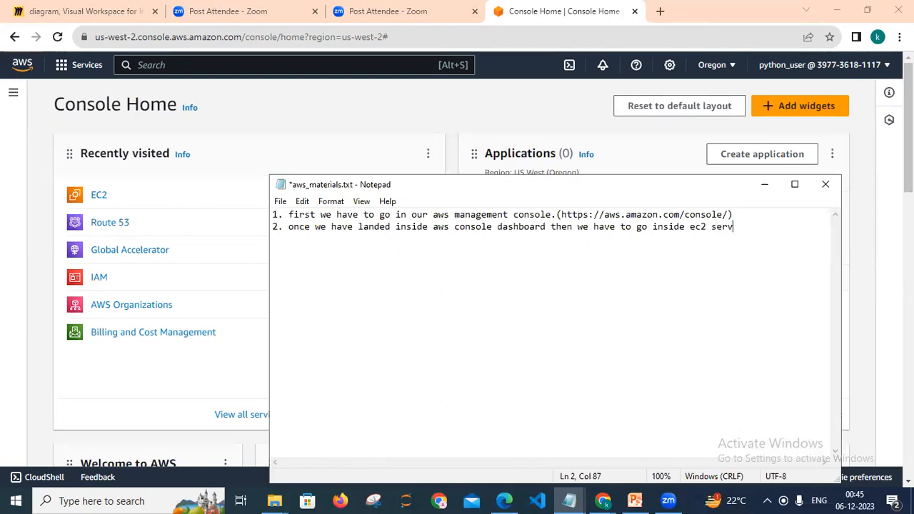
{"action": "type", "text": "ice."}
Insert "(Amazon Elastic compute cloud)" right after "ec2" in the second note line.
{"action": "key", "text": "Return"}
{"action": "key", "text": "BackSpace"}
{"action": "key", "text": "Left"}
{"action": "key", "text": "Left"}
{"action": "key", "text": "Left"}
{"action": "key", "text": "Left"}
{"action": "key", "text": "Left"}
{"action": "key", "text": "Left"}
{"action": "key", "text": "Left"}
{"action": "key", "text": "Left"}
{"action": "key", "text": "Right"}
{"action": "key", "text": "Right"}
{"action": "key", "text": "Right"}
{"action": "key", "text": "Right"}
{"action": "key", "text": "Right"}
{"action": "key", "text": "Right"}
{"action": "key", "text": "Left"}
{"action": "key", "text": "Left"}
{"action": "key", "text": "Left"}
{"action": "key", "text": "Left"}
{"action": "key", "text": "Left"}
{"action": "type", "text": "("}
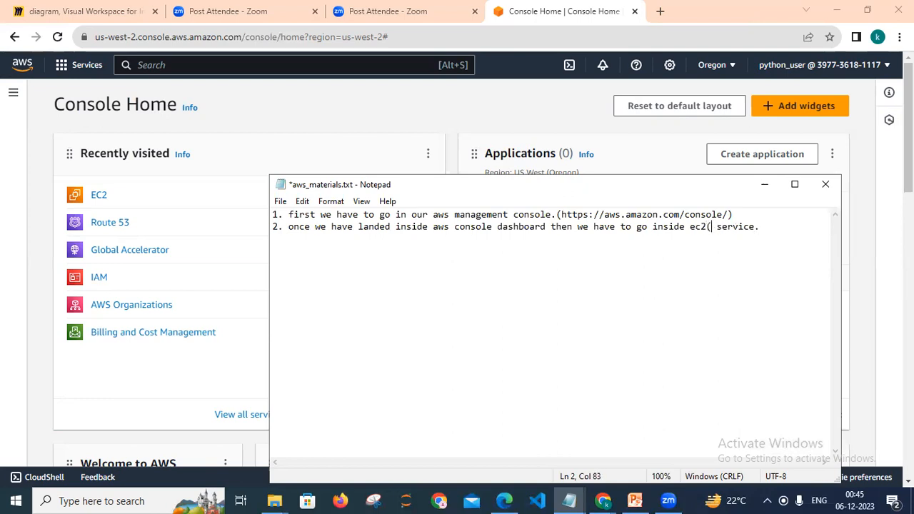
{"action": "type", "text": "Amazon Elastic "}
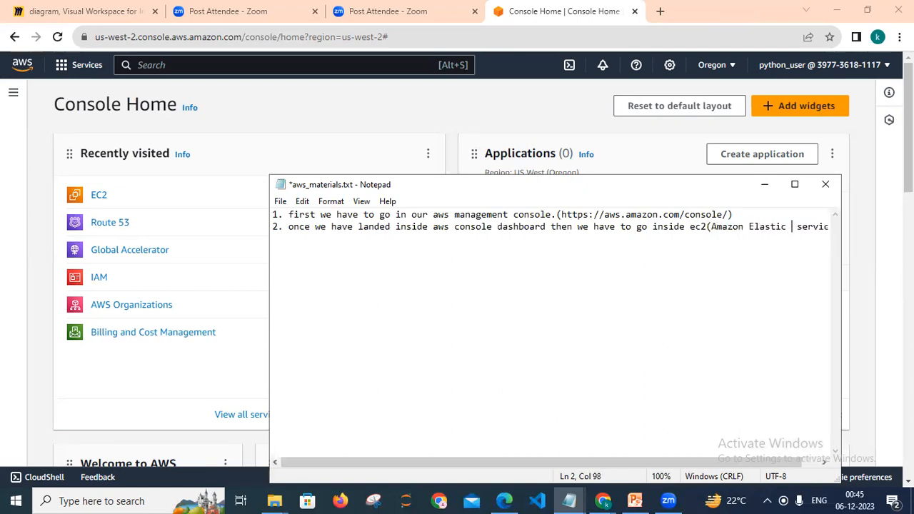
{"action": "type", "text": "compute"}
{"action": "type", "text": " cloud"}
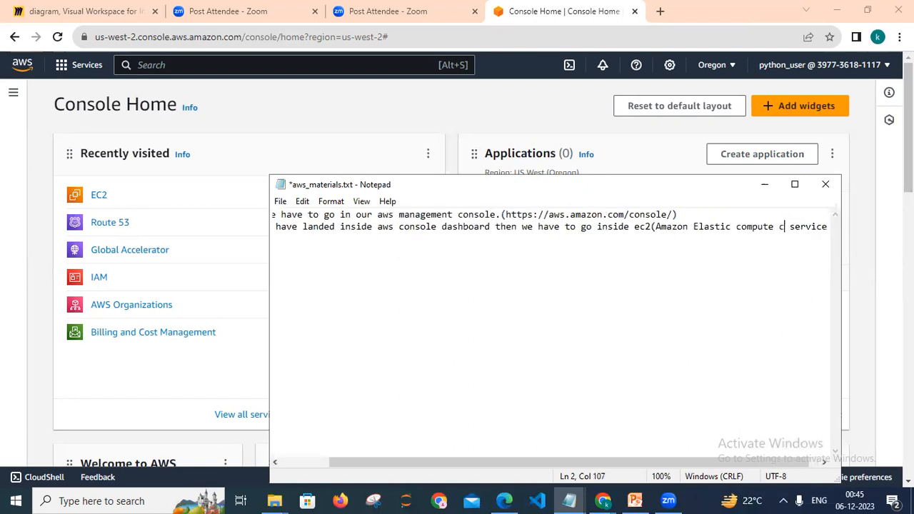
{"action": "type", "text": ")"}
Break the second note line so "ec2(Amazon Elastic compute cloud) service." wraps onto its own line.
{"action": "key", "text": "Left"}
{"action": "key", "text": "Left"}
{"action": "key", "text": "Left"}
{"action": "key", "text": "Left"}
{"action": "key", "text": "Left"}
{"action": "key", "text": "Left"}
{"action": "key", "text": "Left"}
{"action": "key", "text": "Left"}
{"action": "key", "text": "Left"}
{"action": "key", "text": "Left"}
{"action": "key", "text": "Left"}
{"action": "key", "text": "Left"}
{"action": "key", "text": "Left"}
{"action": "key", "text": "Left"}
{"action": "key", "text": "Left"}
{"action": "key", "text": "Left"}
{"action": "key", "text": "Left"}
{"action": "key", "text": "Left"}
{"action": "key", "text": "Left"}
{"action": "key", "text": "Left"}
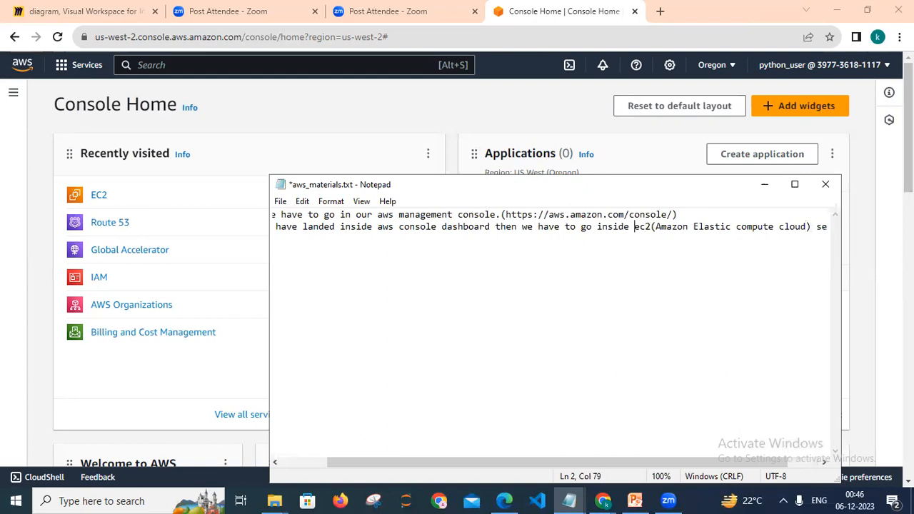
{"action": "key", "text": "Return"}
{"action": "key", "text": "Right"}
{"action": "key", "text": "Right"}
{"action": "key", "text": "Right"}
{"action": "key", "text": "Right"}
{"action": "key", "text": "Right"}
{"action": "key", "text": "Right"}
{"action": "key", "text": "Right"}
{"action": "key", "text": "Right"}
{"action": "key", "text": "Right"}
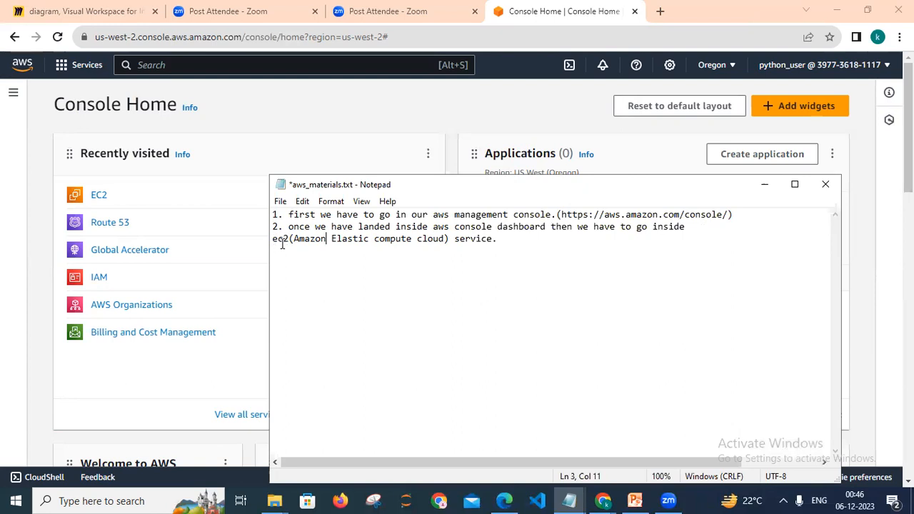
Start a new note line with "3." and minimize Notepad.
{"action": "left_click", "coordinate": [520, 236]}
{"action": "key", "text": "Return"}
{"action": "type", "text": "3."}
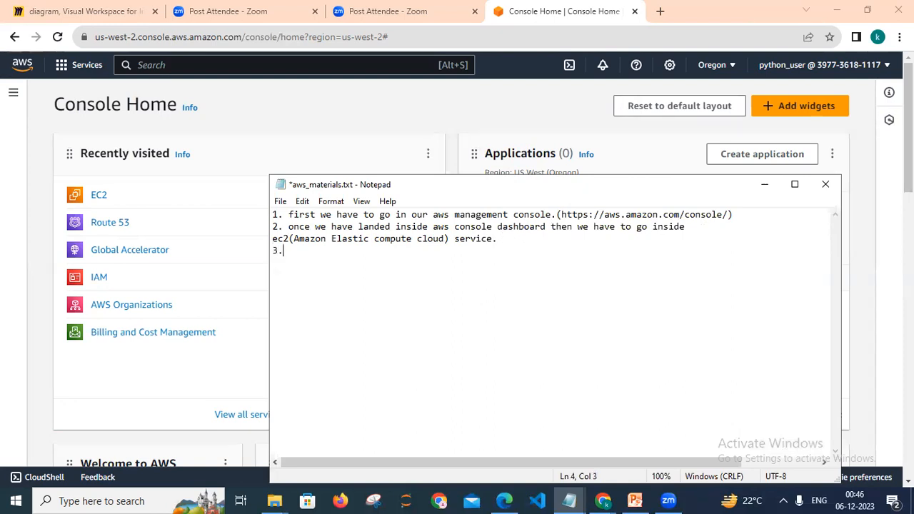
{"action": "left_click", "coordinate": [764, 183]}
Search the console for ec2 and open the EC2 service.
{"action": "left_click", "coordinate": [151, 64]}
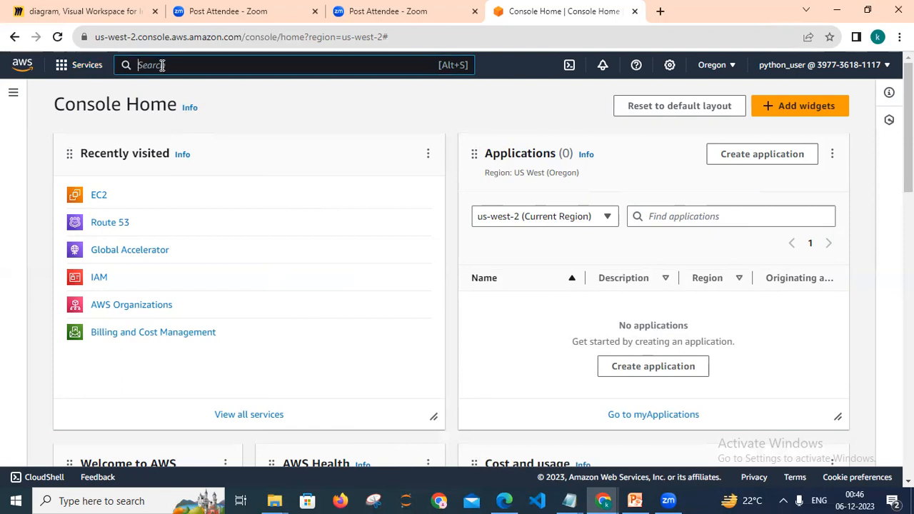
{"action": "type", "text": "ec2"}
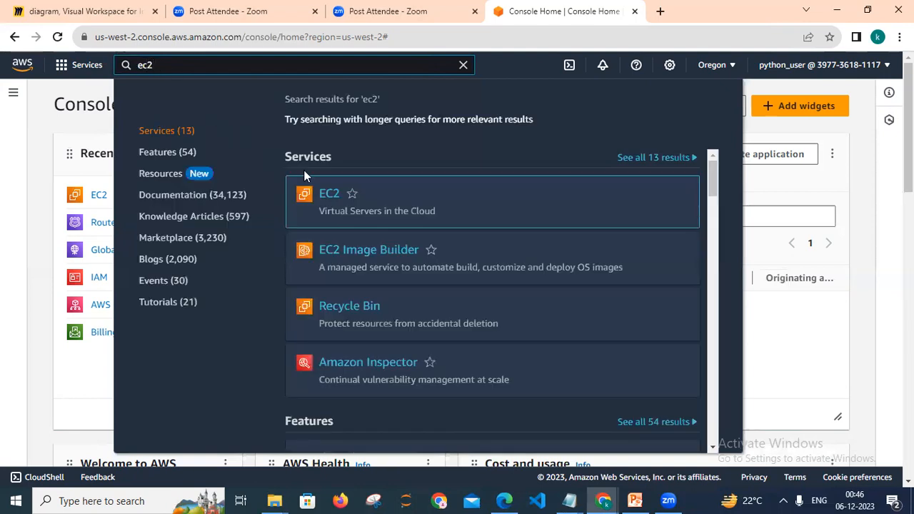
{"action": "left_click", "coordinate": [325, 195]}
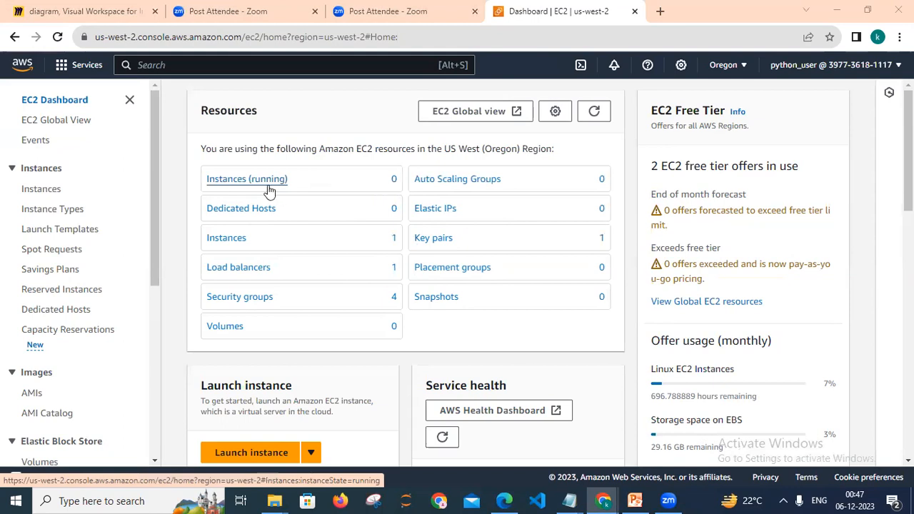
Open the EC2 Instances list and start launching a new instance.
{"action": "left_click", "coordinate": [239, 242]}
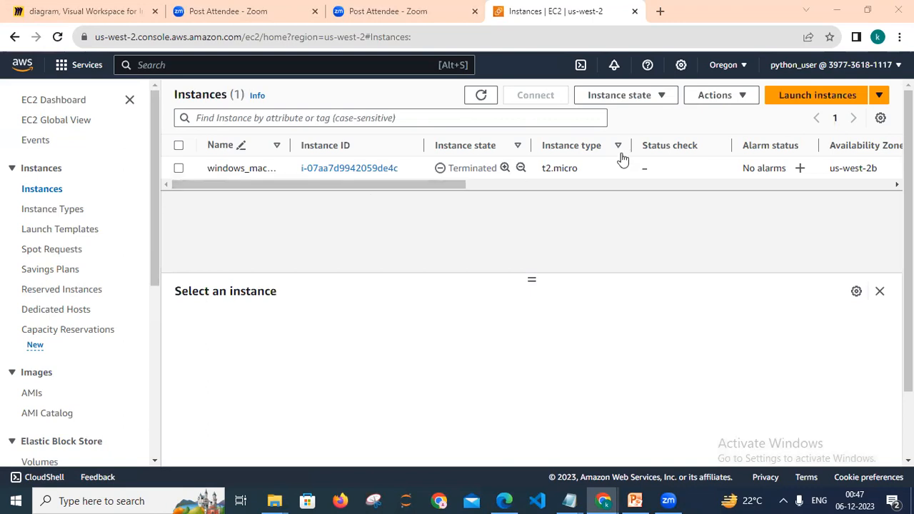
{"action": "left_click", "coordinate": [804, 100]}
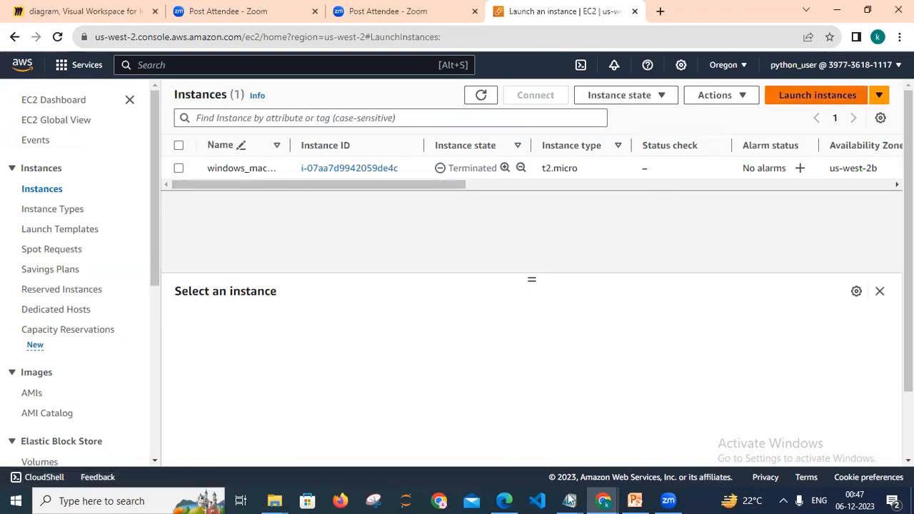
Restore Notepad and write step 3 "once you are inside ec2 dashbaord next step you have to launch the instance." then begin "4.".
{"action": "left_click", "coordinate": [523, 457]}
{"action": "type", "text": "o"}
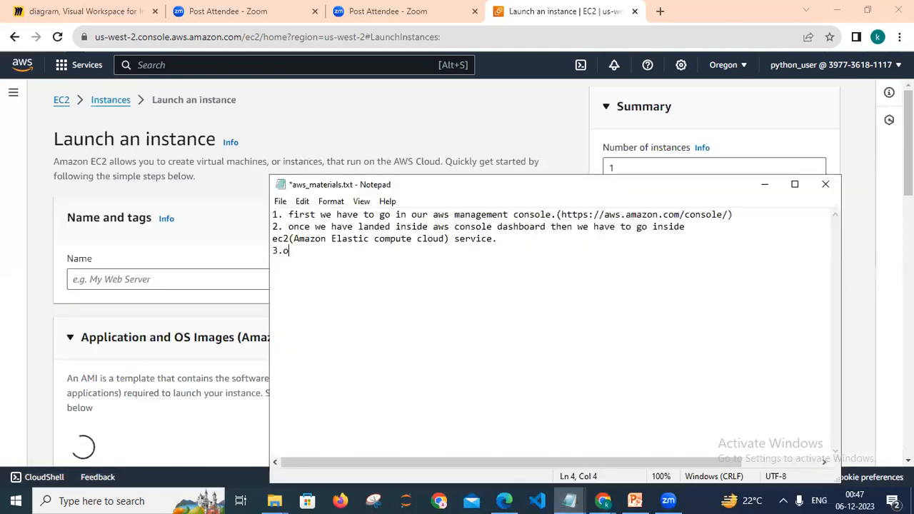
{"action": "type", "text": "nce you a"}
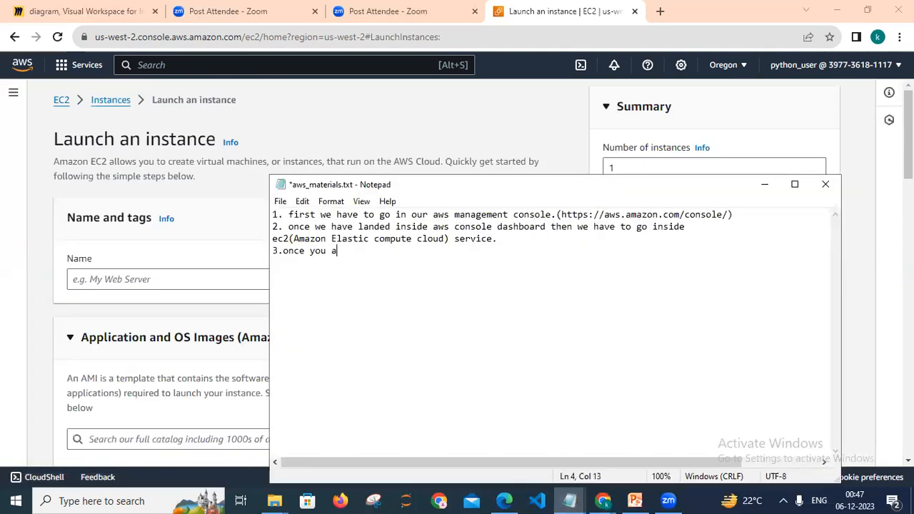
{"action": "type", "text": "re inside ec2 da"}
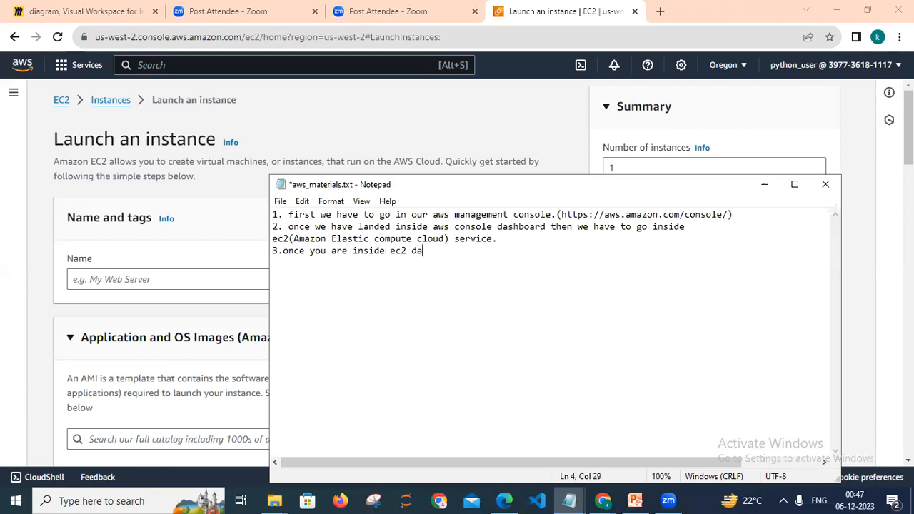
{"action": "type", "text": "shbaord next step you ha"}
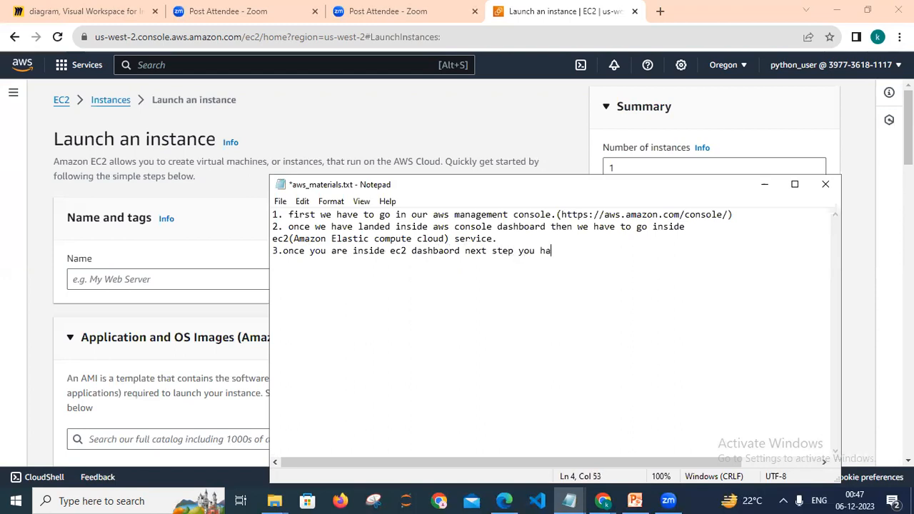
{"action": "type", "text": "ve to launch the i"}
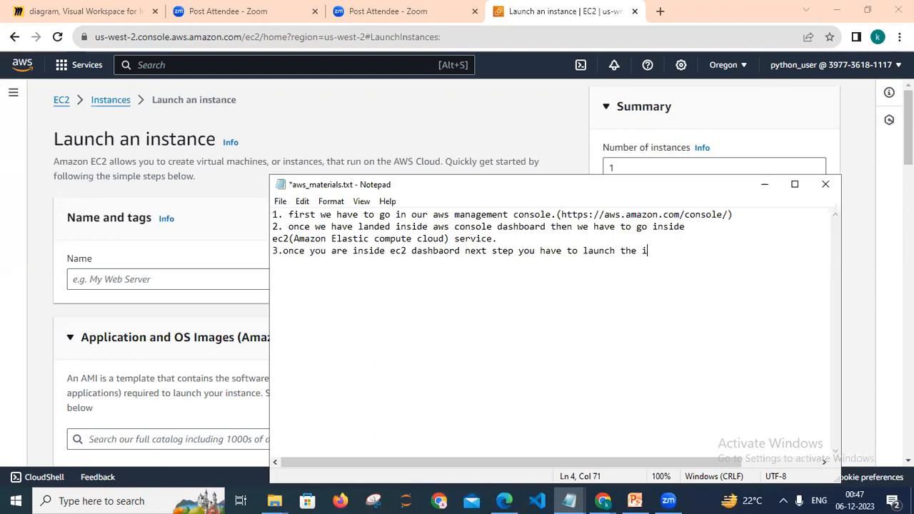
{"action": "type", "text": "nstance."}
{"action": "key", "text": "Return"}
{"action": "type", "text": "4."}
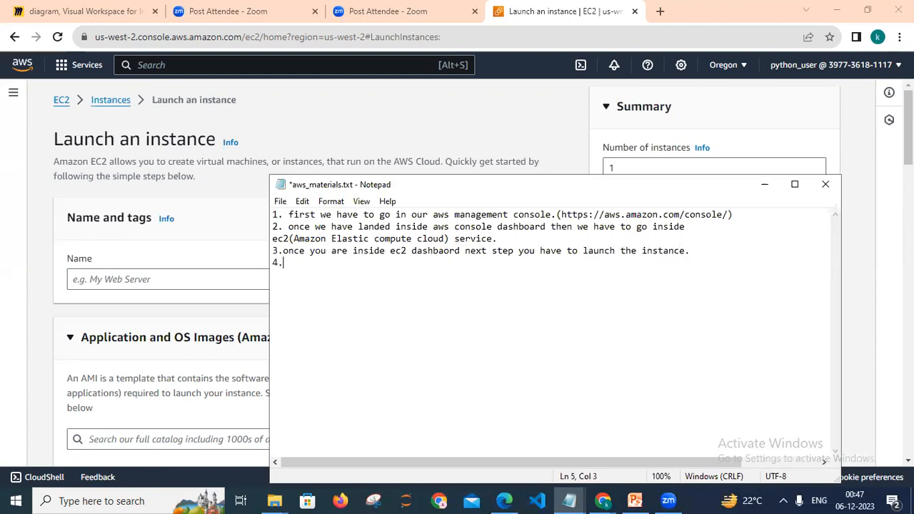
Minimize Notepad and name the new instance windows_machine_iis_1.
{"action": "left_click", "coordinate": [764, 184]}
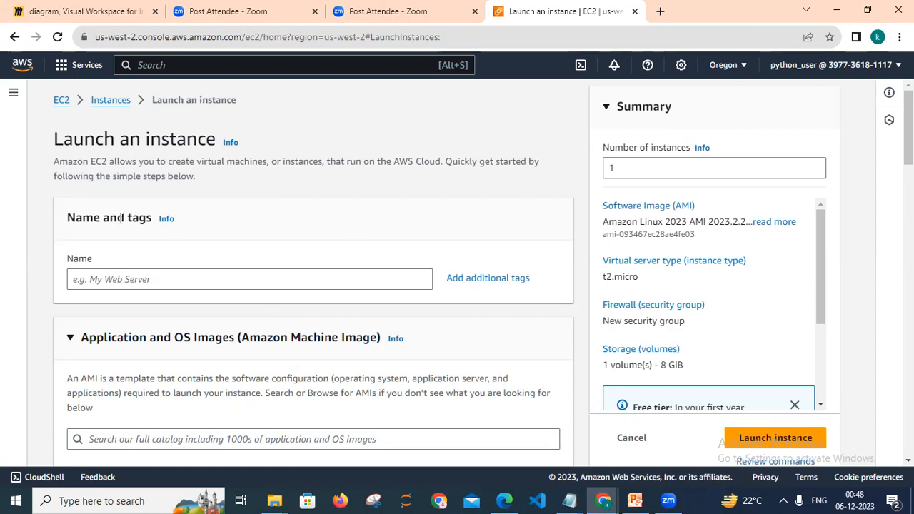
{"action": "left_click", "coordinate": [119, 280]}
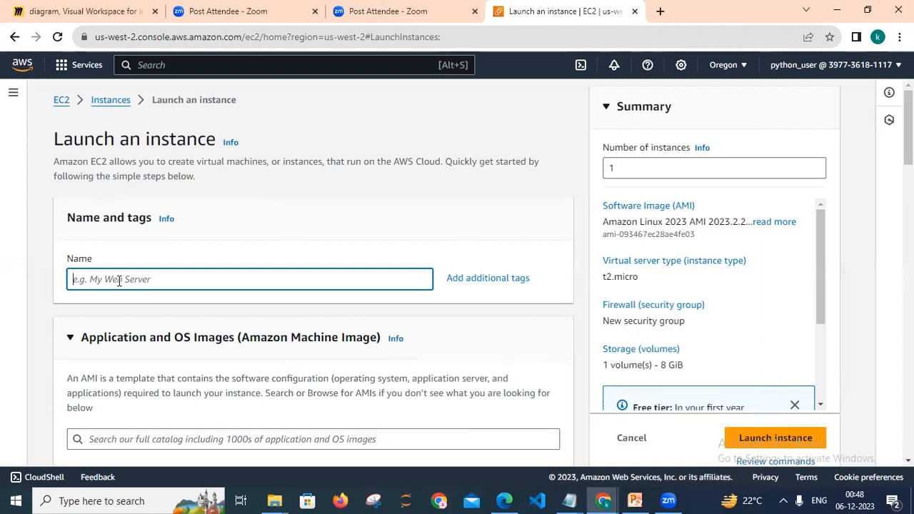
{"action": "type", "text": "windows_machnine_"}
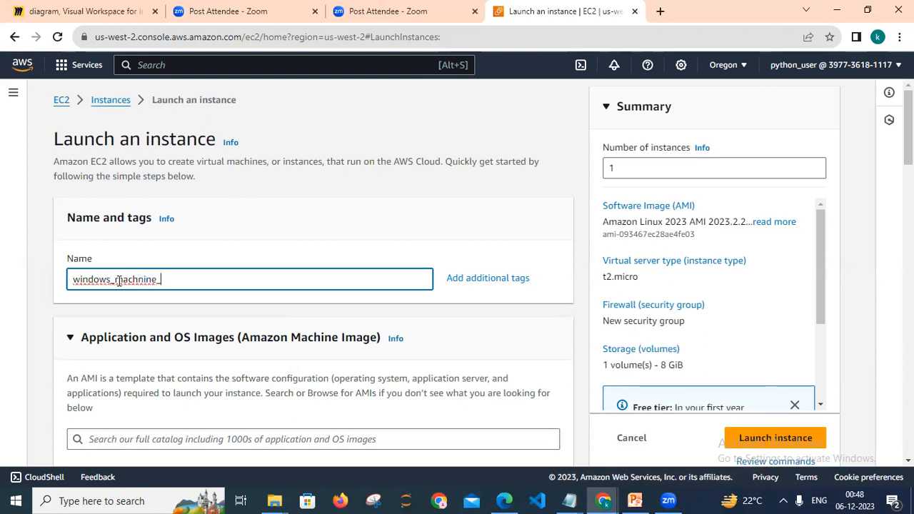
{"action": "type", "text": "iis_1"}
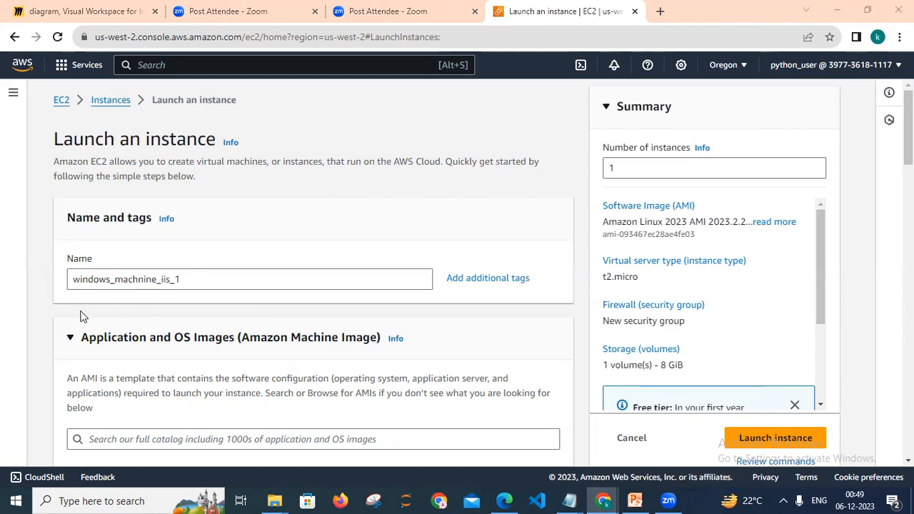
{"action": "left_click", "coordinate": [143, 282]}
{"action": "key", "text": "BackSpace"}
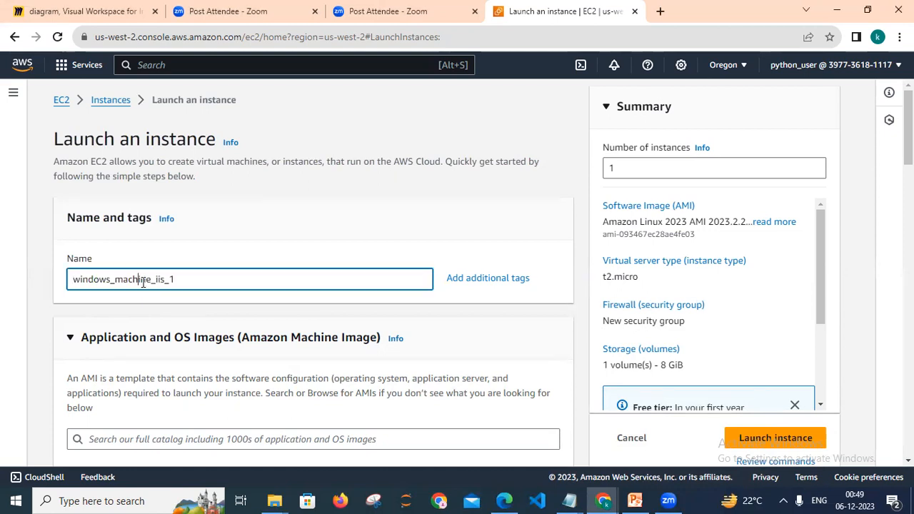
{"action": "left_click", "coordinate": [223, 307]}
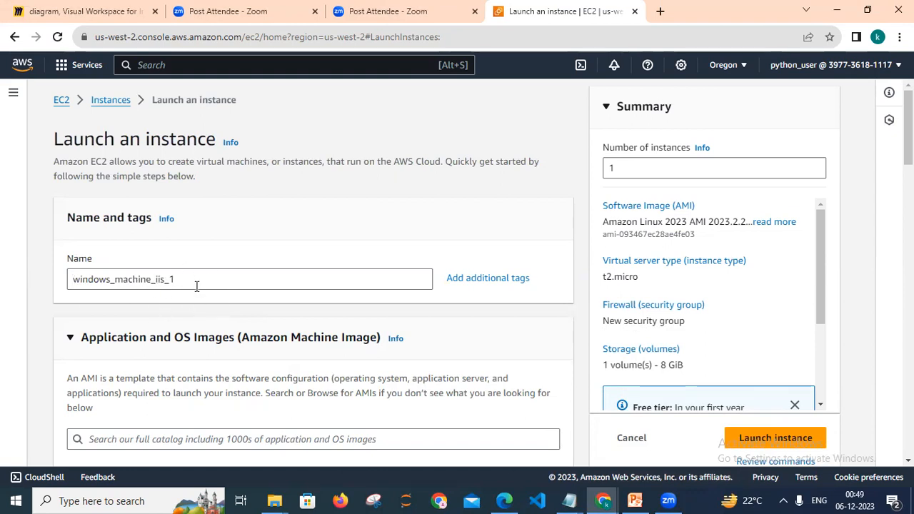
Choose the Windows quick start image in the Application and OS Images section.
{"action": "scroll", "coordinate": [313, 286], "scroll_direction": "down", "scroll_amount": 2}
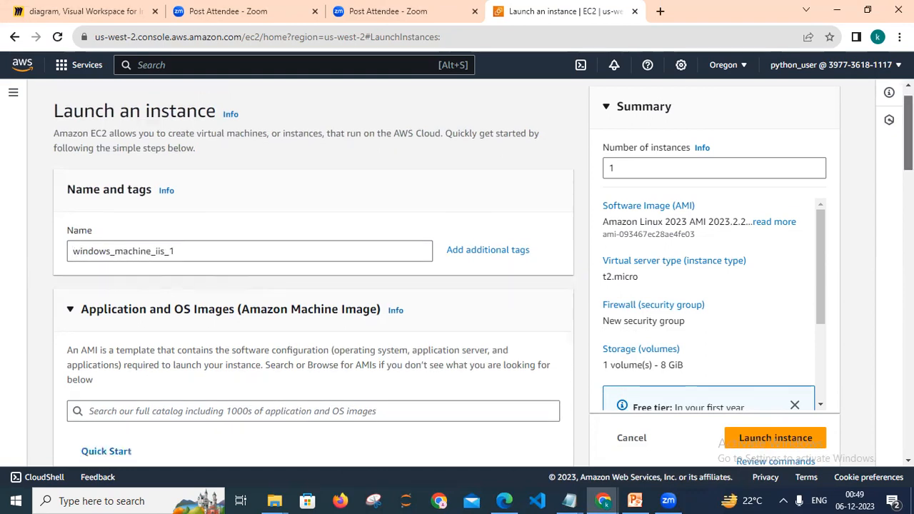
{"action": "scroll", "coordinate": [314, 285], "scroll_direction": "down", "scroll_amount": 1}
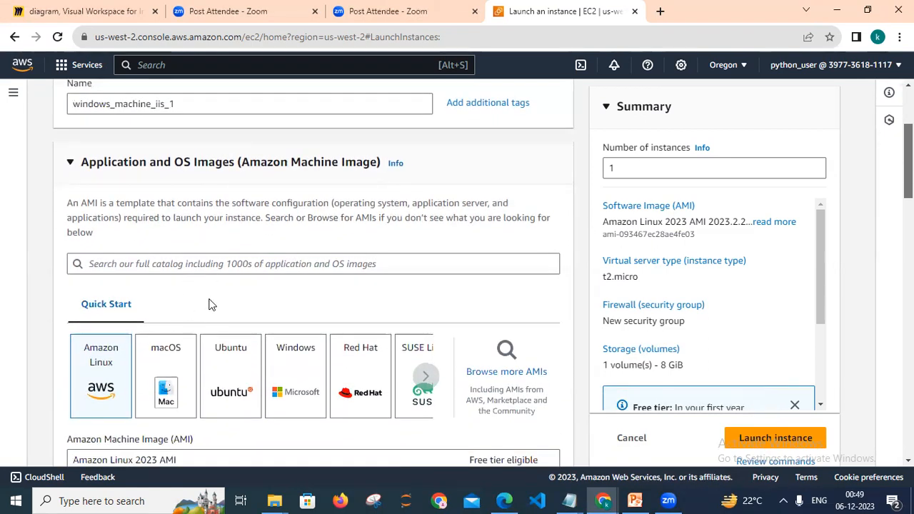
{"action": "left_click", "coordinate": [71, 163]}
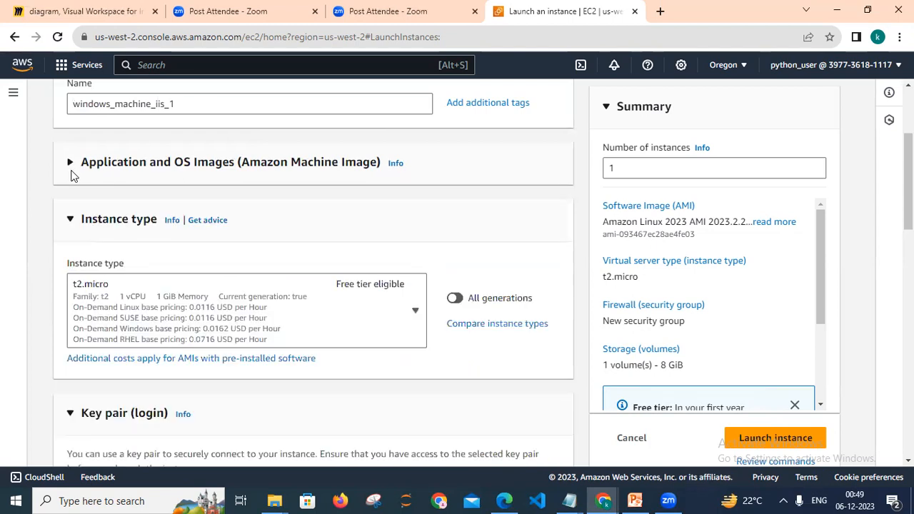
{"action": "left_click", "coordinate": [69, 222]}
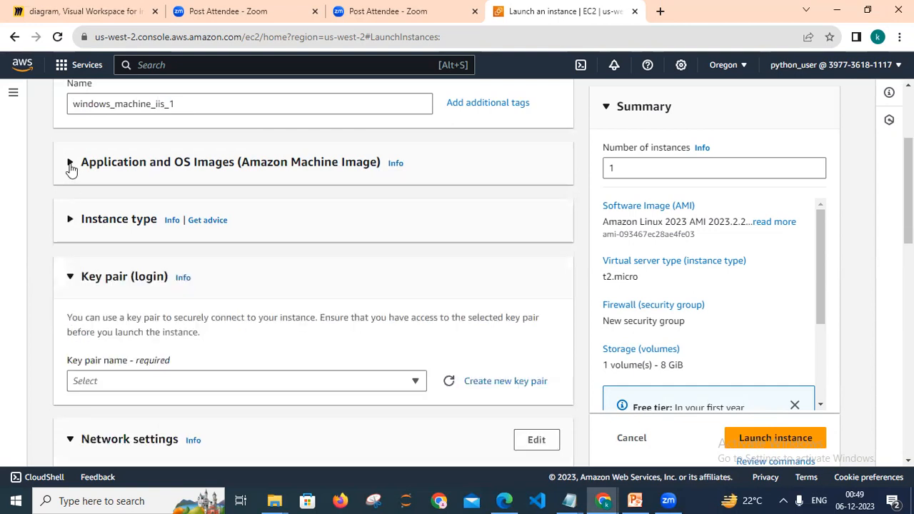
{"action": "left_click", "coordinate": [71, 164]}
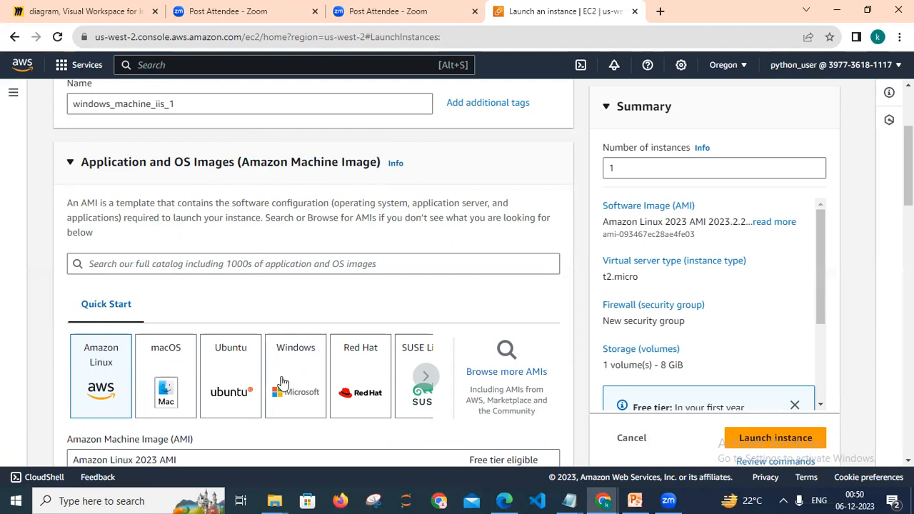
{"action": "left_click", "coordinate": [422, 377]}
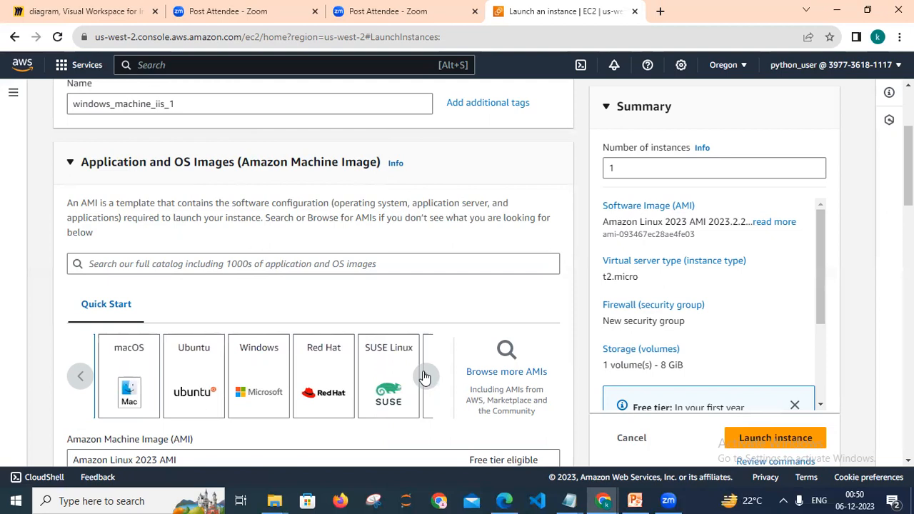
{"action": "left_click", "coordinate": [425, 377]}
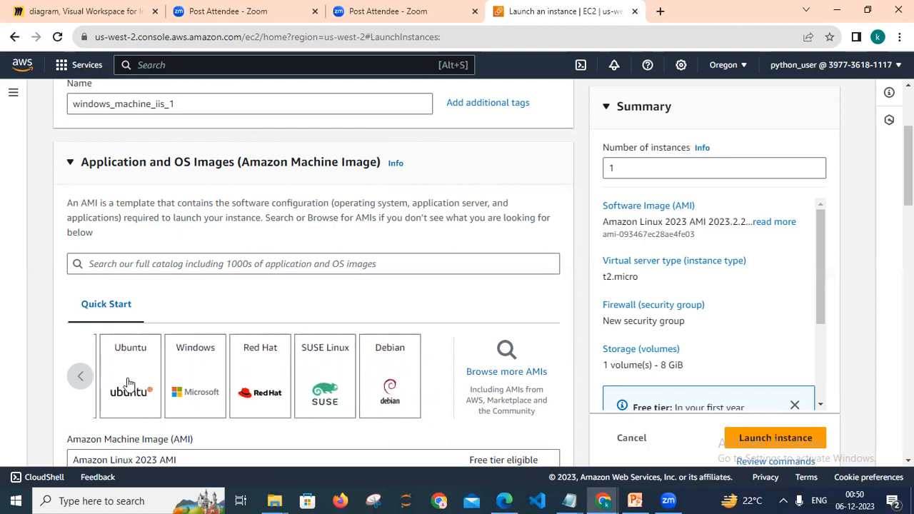
{"action": "left_click", "coordinate": [81, 377]}
{"action": "left_click", "coordinate": [82, 379]}
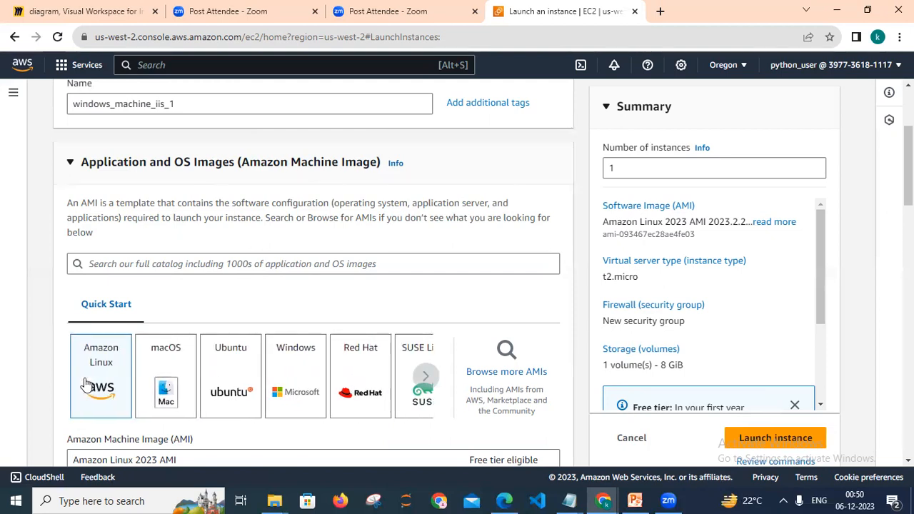
{"action": "left_click", "coordinate": [318, 356]}
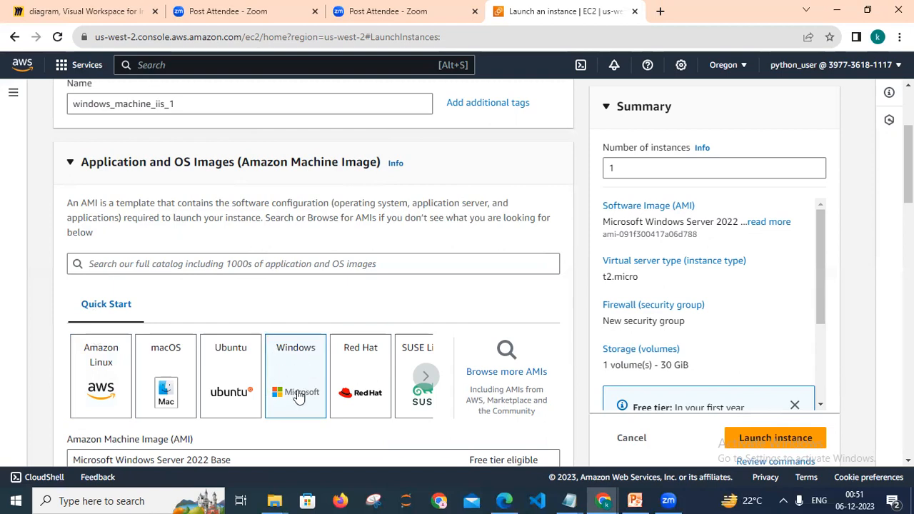
Review the available Windows AMI options in the Amazon Machine Image list.
{"action": "scroll", "coordinate": [349, 287], "scroll_direction": "down", "scroll_amount": 2}
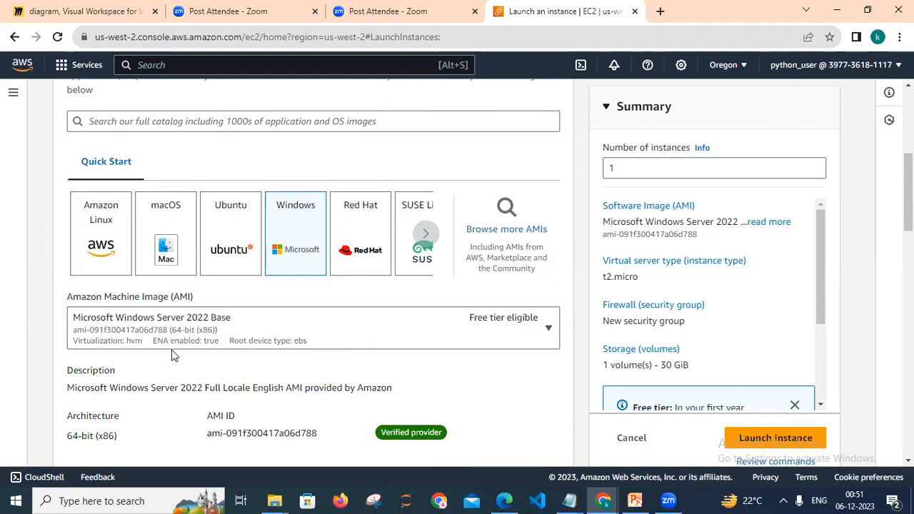
{"action": "left_click", "coordinate": [548, 330]}
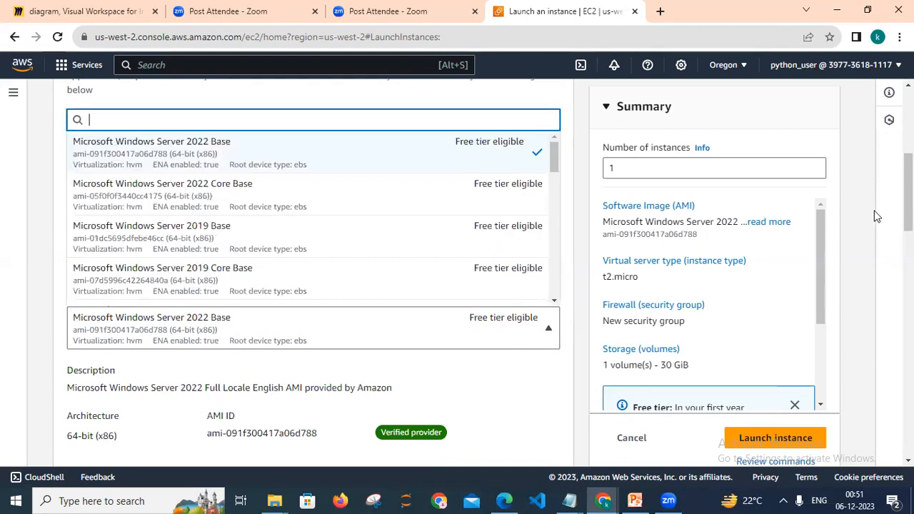
{"action": "left_click_drag", "start_coordinate": [909, 191], "coordinate": [909, 175]}
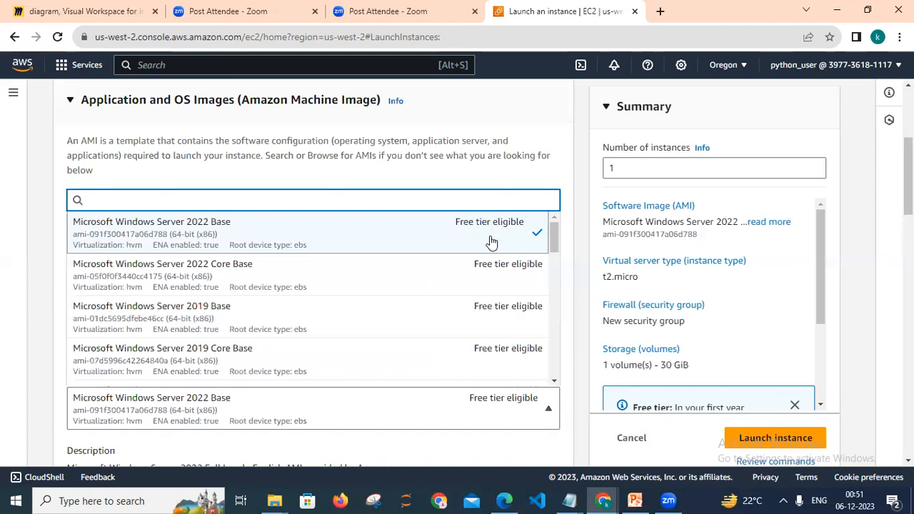
{"action": "left_click", "coordinate": [270, 176]}
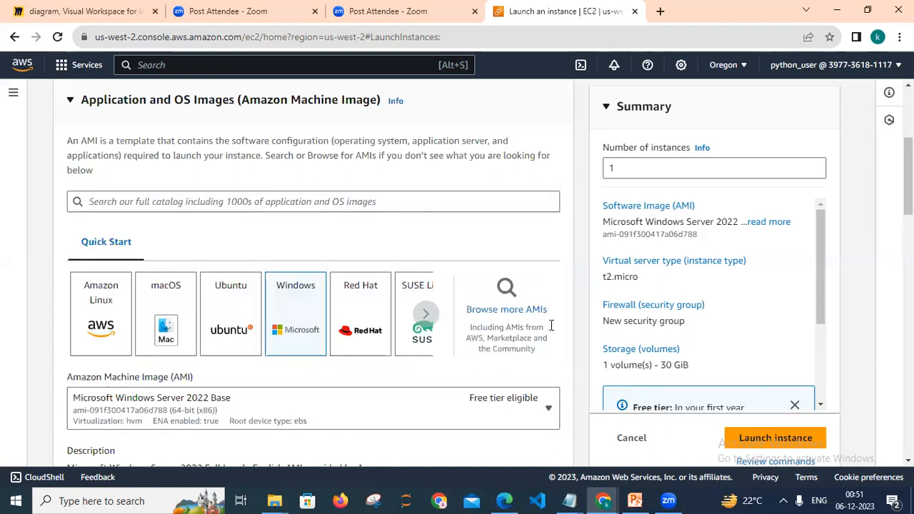
Expand the Instance type section and review the available instance types in its list.
{"action": "scroll", "coordinate": [551, 325], "scroll_direction": "down", "scroll_amount": 2}
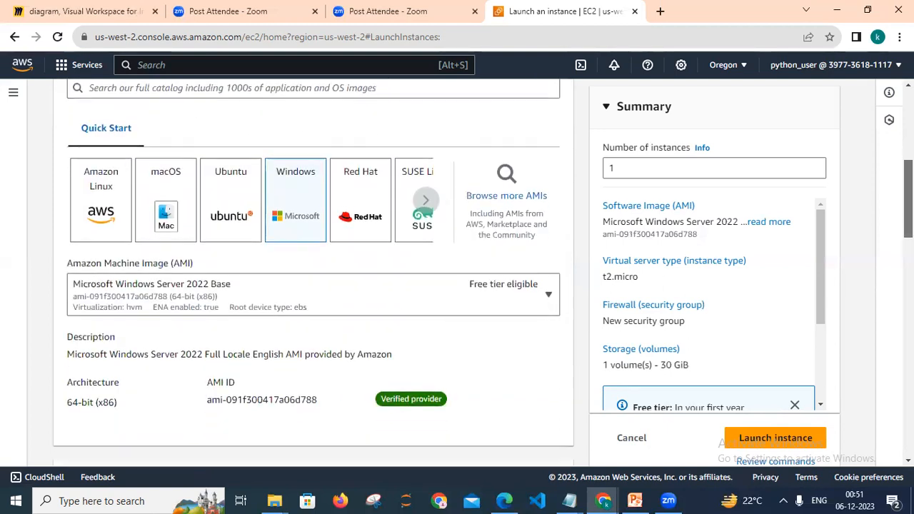
{"action": "scroll", "coordinate": [500, 298], "scroll_direction": "down", "scroll_amount": 1}
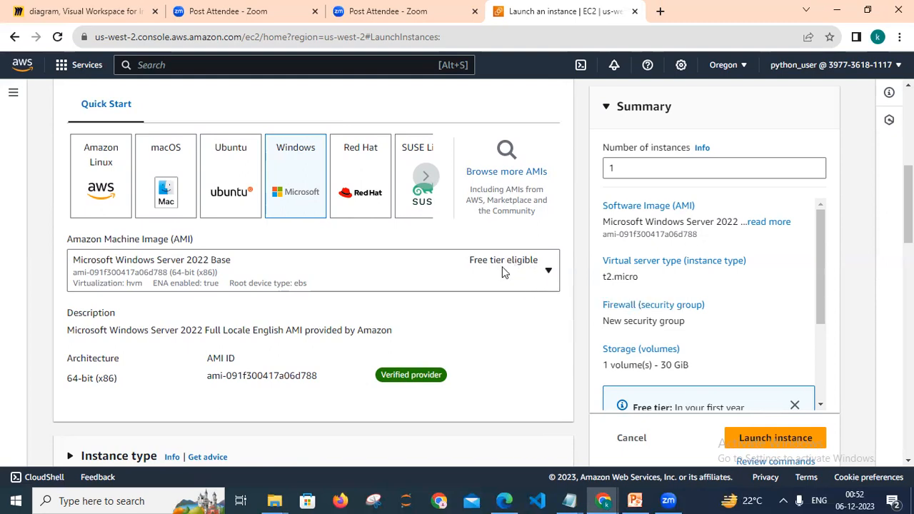
{"action": "scroll", "coordinate": [293, 303], "scroll_direction": "down", "scroll_amount": 1}
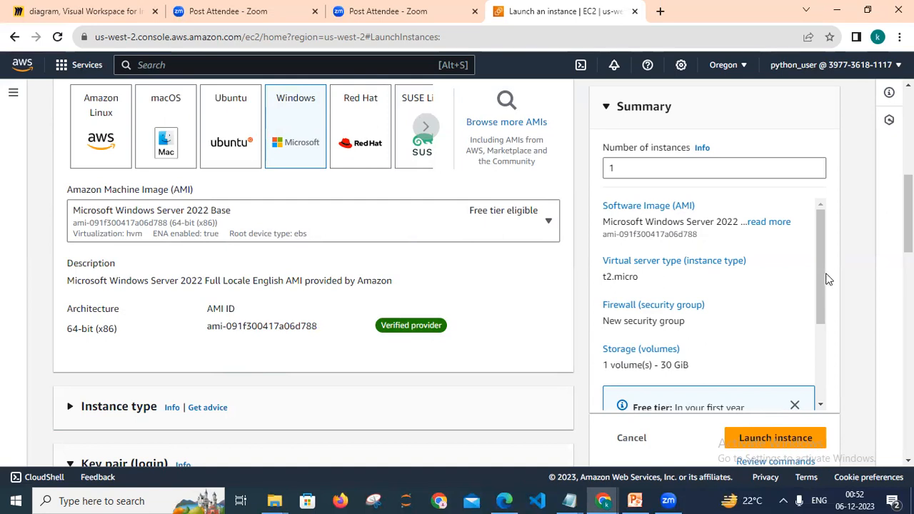
{"action": "scroll", "coordinate": [412, 288], "scroll_direction": "down", "scroll_amount": 2}
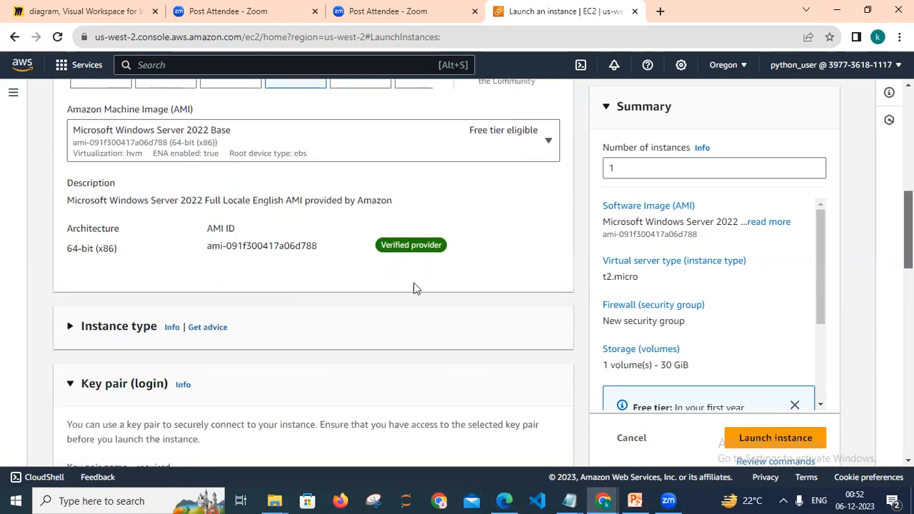
{"action": "left_click", "coordinate": [70, 326]}
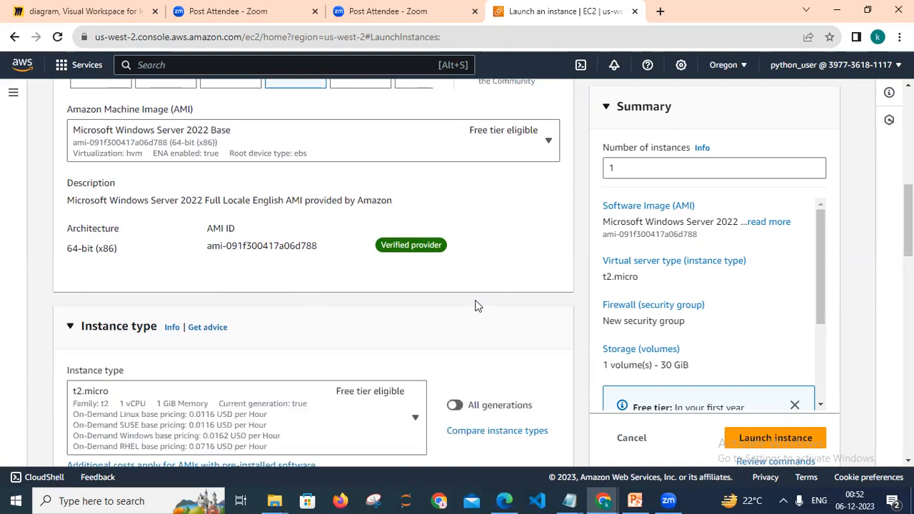
{"action": "scroll", "coordinate": [184, 245], "scroll_direction": "up", "scroll_amount": 3}
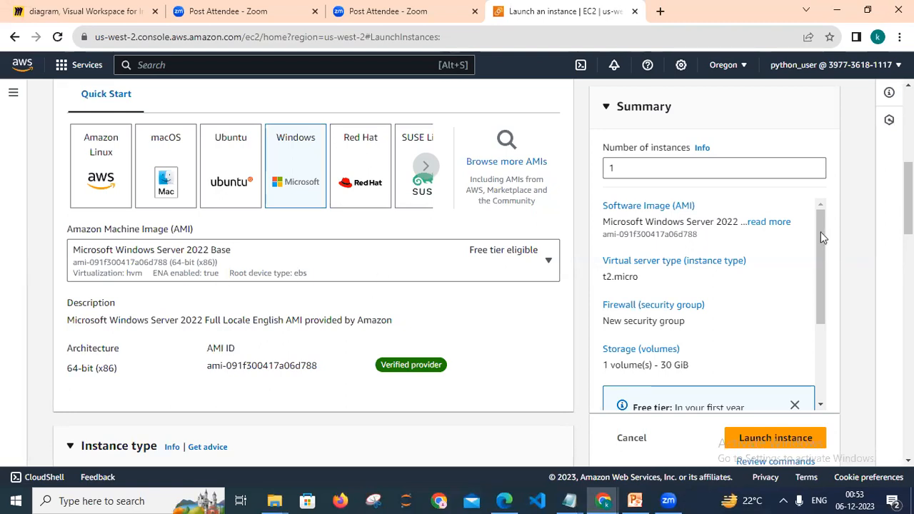
{"action": "scroll", "coordinate": [325, 290], "scroll_direction": "down", "scroll_amount": 3}
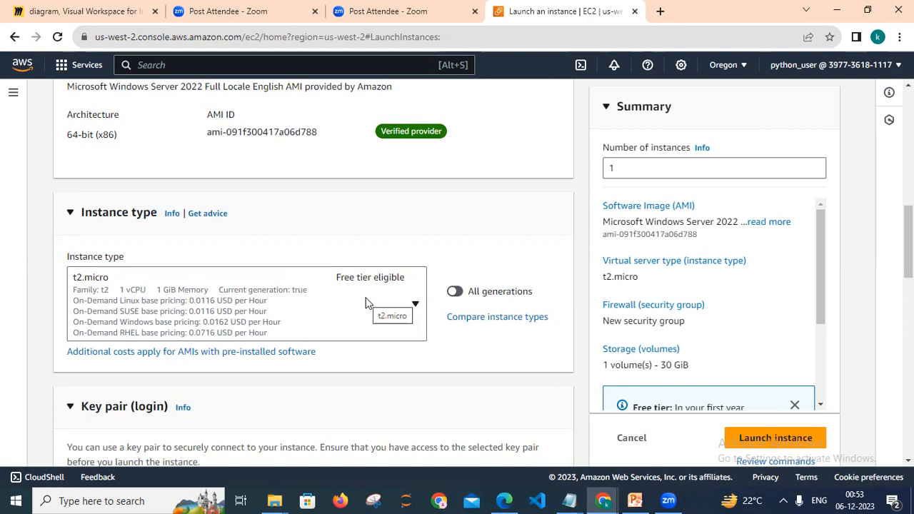
{"action": "left_click", "coordinate": [413, 309]}
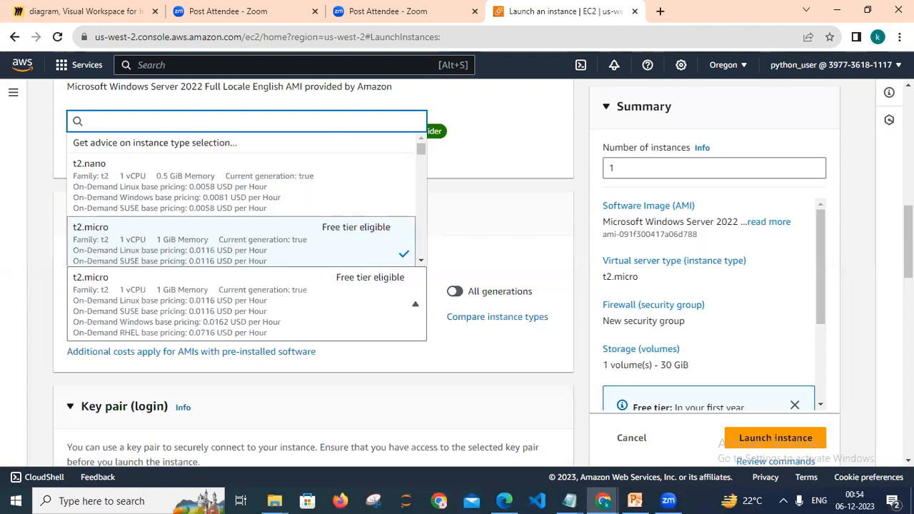
{"action": "scroll", "coordinate": [314, 272], "scroll_direction": "up", "scroll_amount": 1}
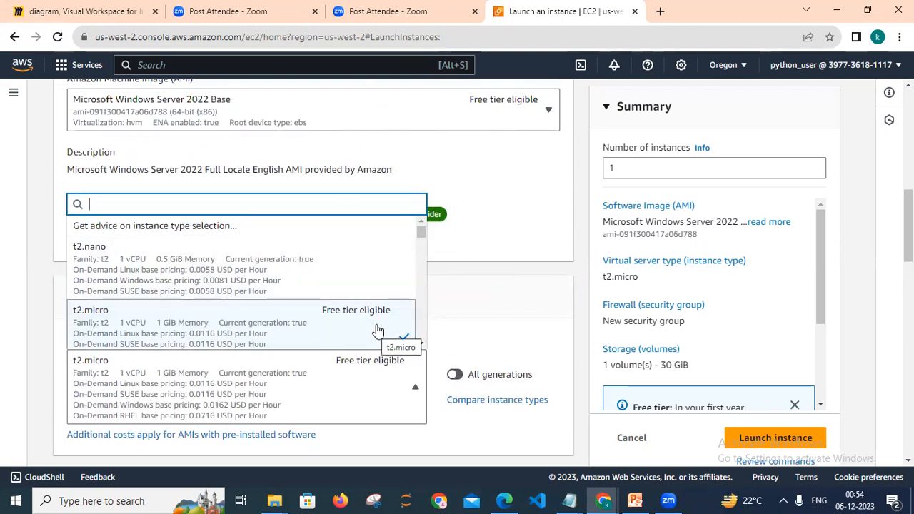
{"action": "left_click_drag", "start_coordinate": [423, 234], "coordinate": [423, 228]}
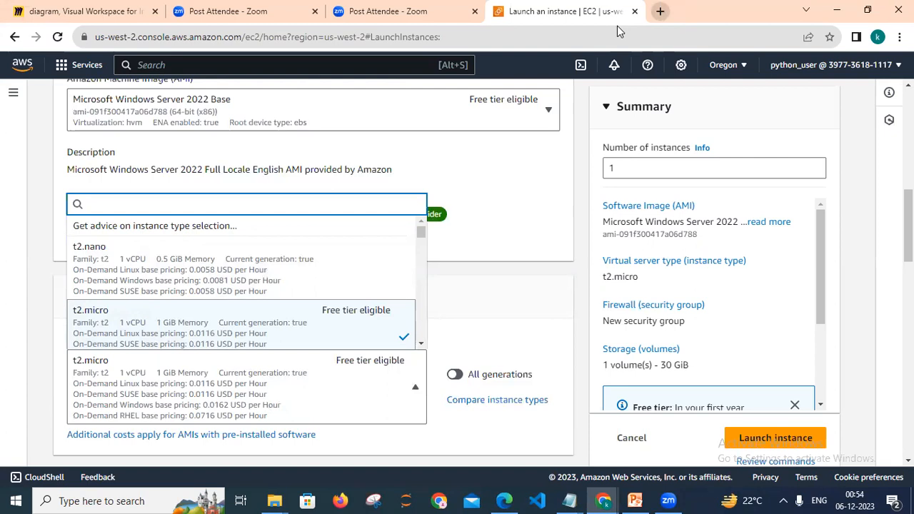
Search the web for free tier eligible aws in a new tab and open the AWS Free Tier page.
{"action": "left_click", "coordinate": [662, 12]}
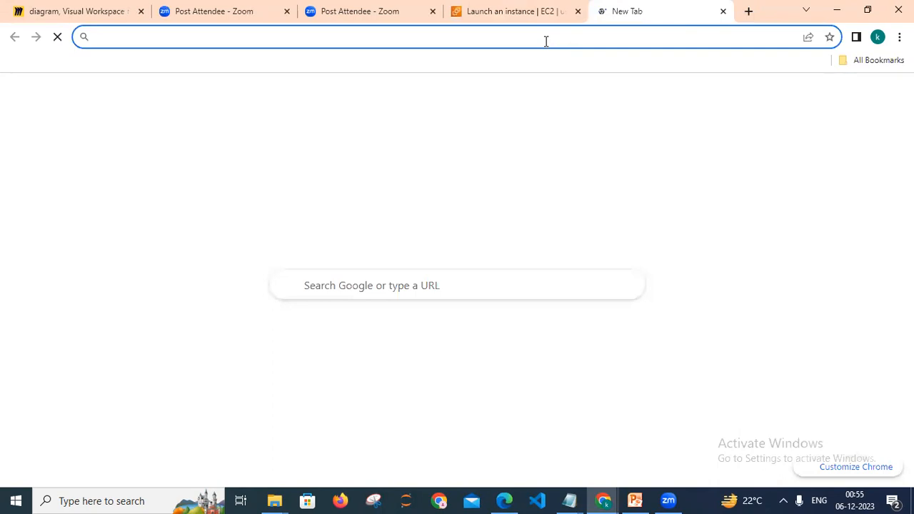
{"action": "left_click", "coordinate": [375, 288]}
{"action": "type", "text": "free "}
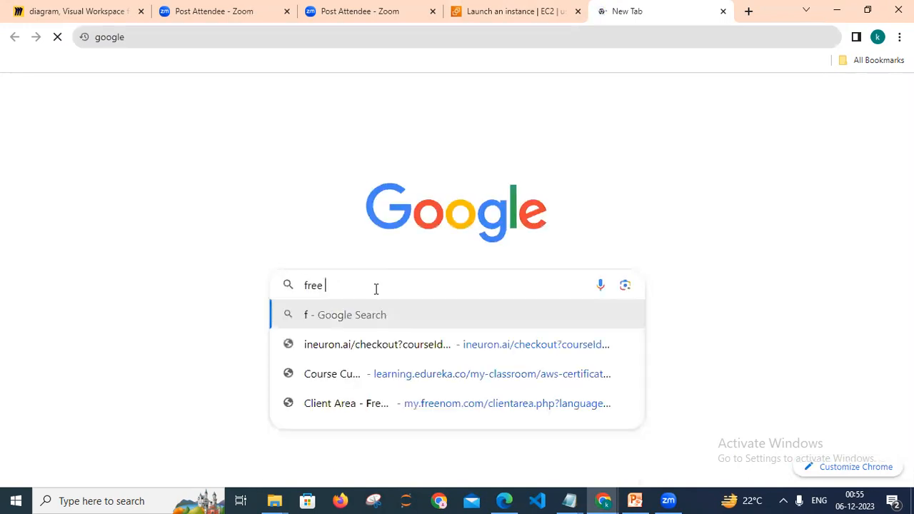
{"action": "type", "text": "tier el"}
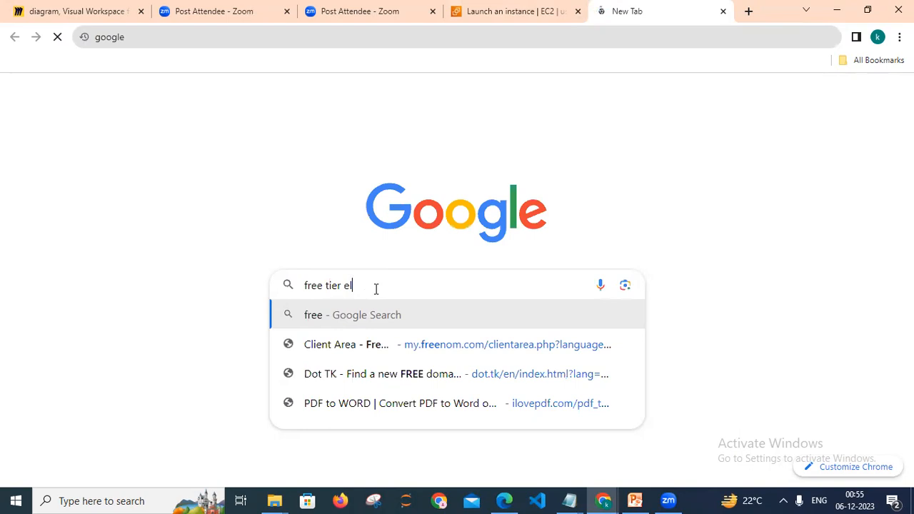
{"action": "type", "text": "igib"}
{"action": "key", "text": "Down"}
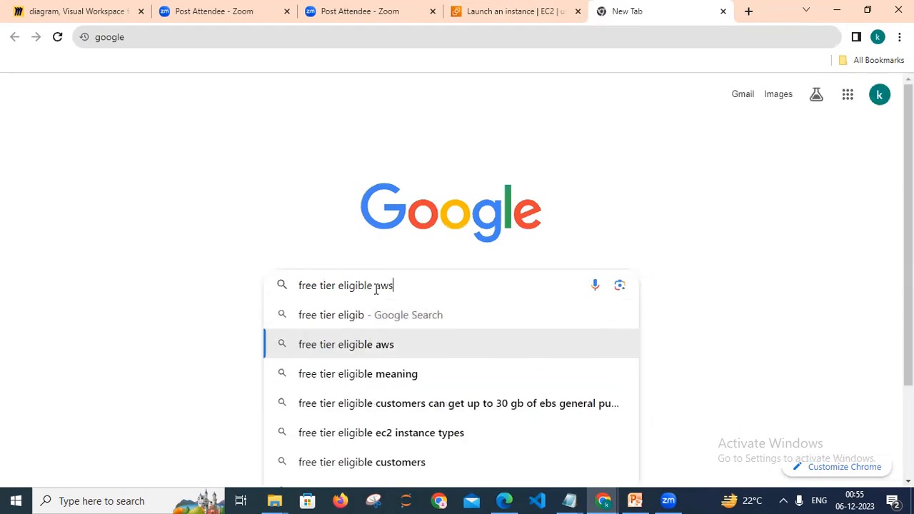
{"action": "key", "text": "Return"}
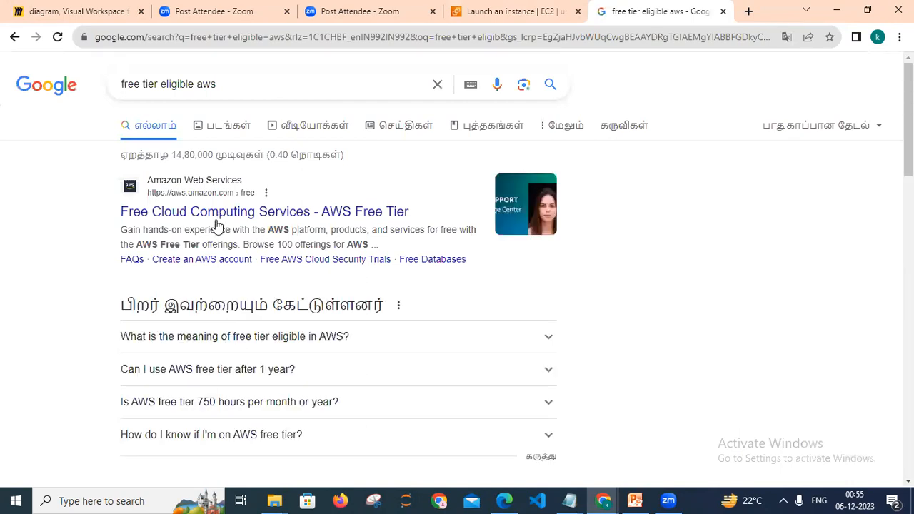
{"action": "left_click", "coordinate": [215, 219]}
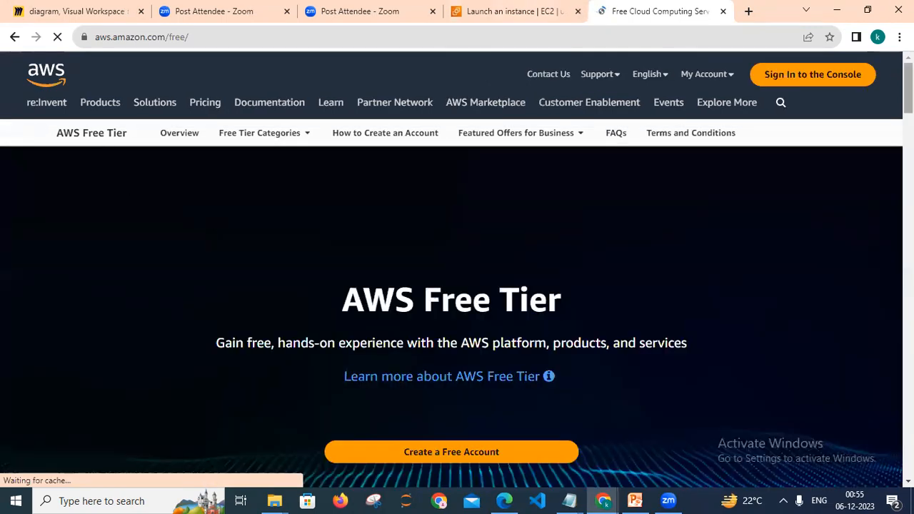
Scroll through the AWS Free Tier page and examine the Free Tier details cards for Amazon EC2, S3 and RDS.
{"action": "scroll", "coordinate": [452, 314], "scroll_direction": "down", "scroll_amount": 6}
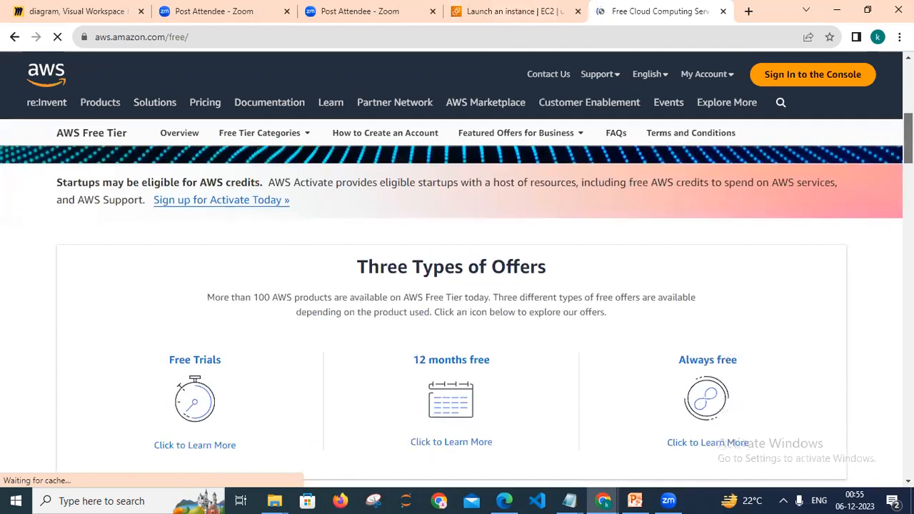
{"action": "scroll", "coordinate": [452, 315], "scroll_direction": "down", "scroll_amount": 1}
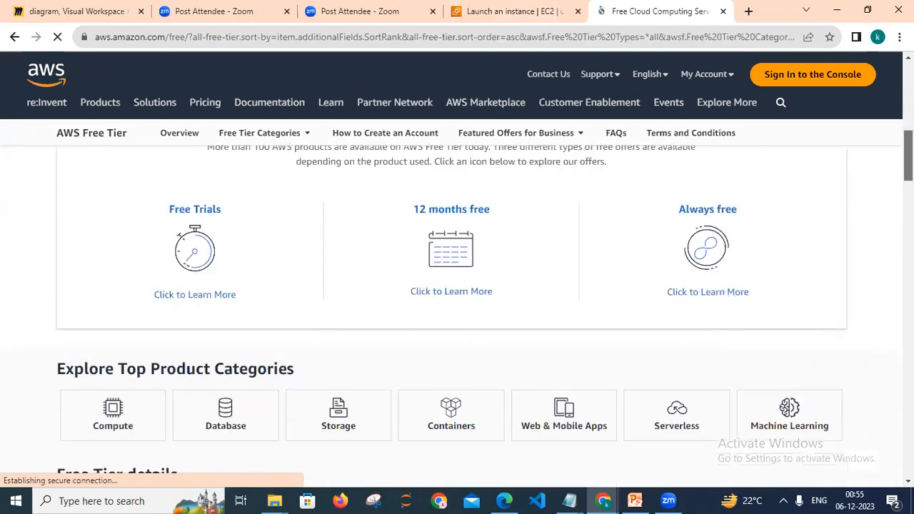
{"action": "scroll", "coordinate": [451, 314], "scroll_direction": "down", "scroll_amount": 4}
{"action": "scroll", "coordinate": [394, 310], "scroll_direction": "down", "scroll_amount": 1}
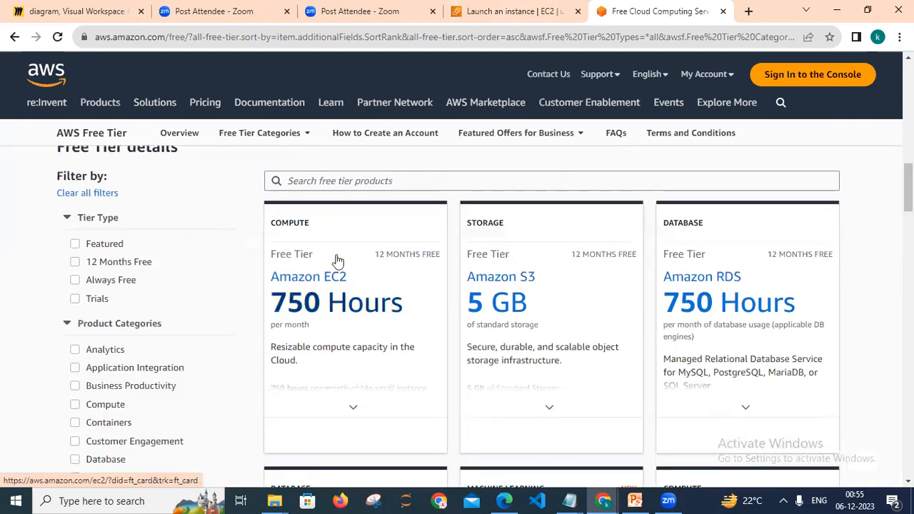
{"action": "mouse_move", "coordinate": [307, 297]}
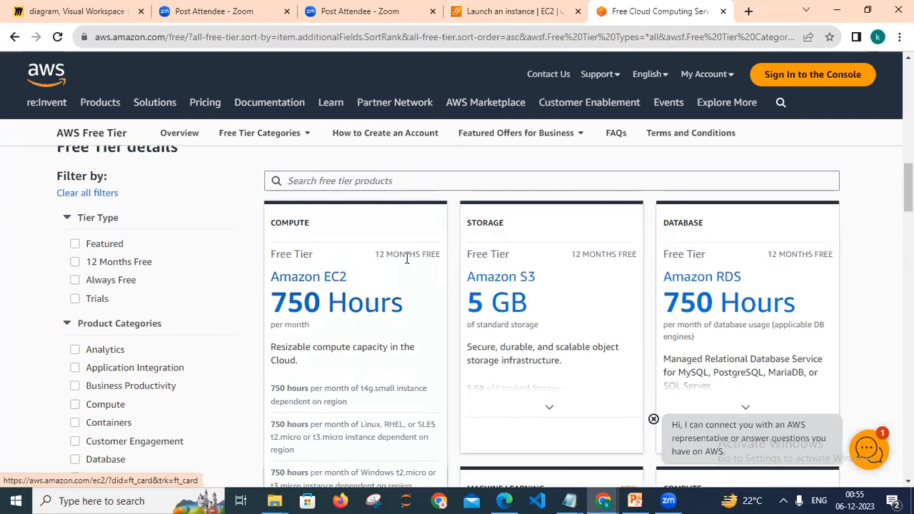
{"action": "mouse_move", "coordinate": [478, 259]}
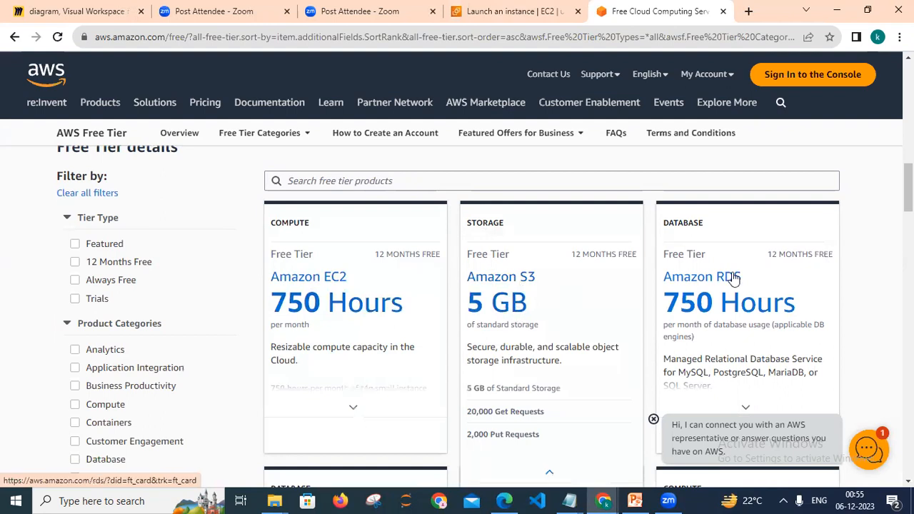
{"action": "mouse_move", "coordinate": [719, 241]}
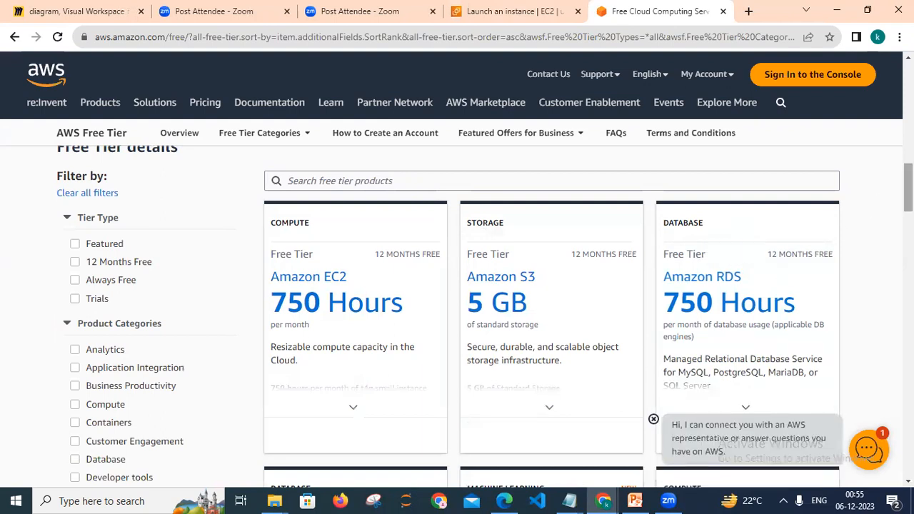
{"action": "scroll", "coordinate": [485, 317], "scroll_direction": "down", "scroll_amount": 3}
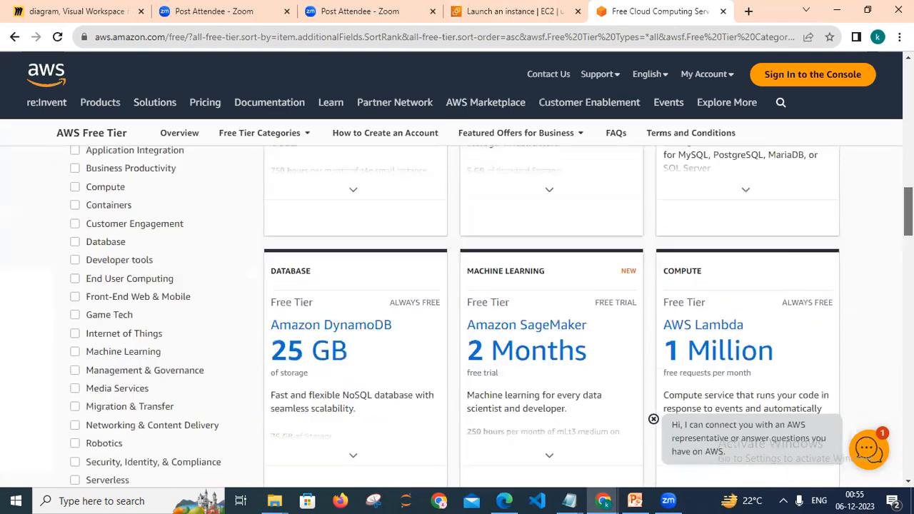
{"action": "scroll", "coordinate": [485, 317], "scroll_direction": "up", "scroll_amount": 4}
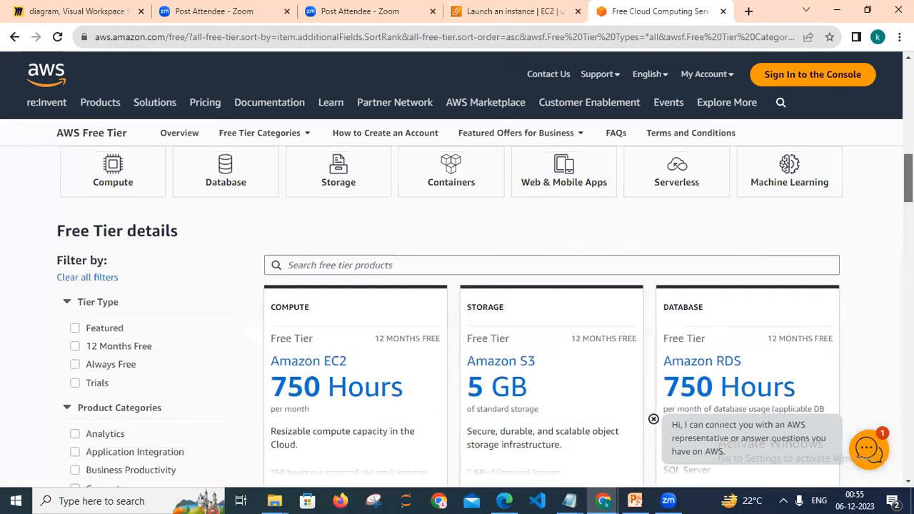
{"action": "scroll", "coordinate": [485, 317], "scroll_direction": "up", "scroll_amount": 1}
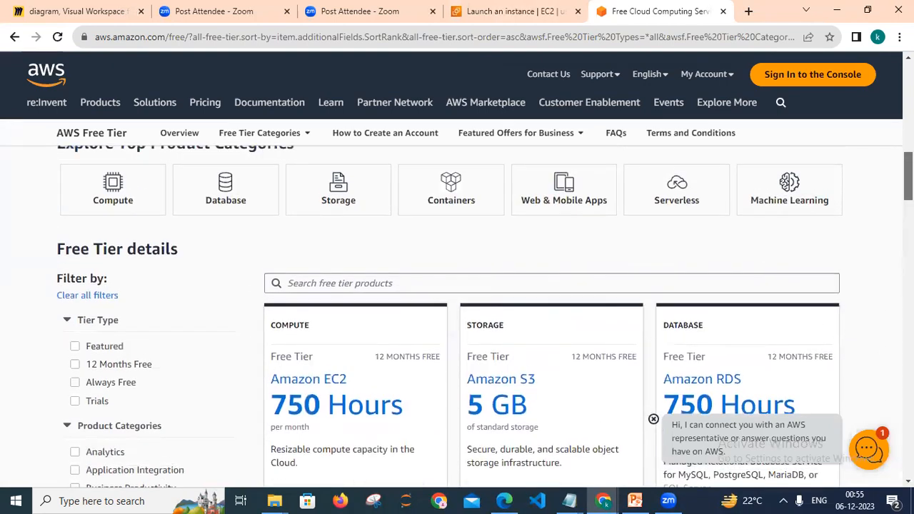
{"action": "scroll", "coordinate": [485, 317], "scroll_direction": "up", "scroll_amount": 1}
{"action": "scroll", "coordinate": [485, 316], "scroll_direction": "down", "scroll_amount": 2}
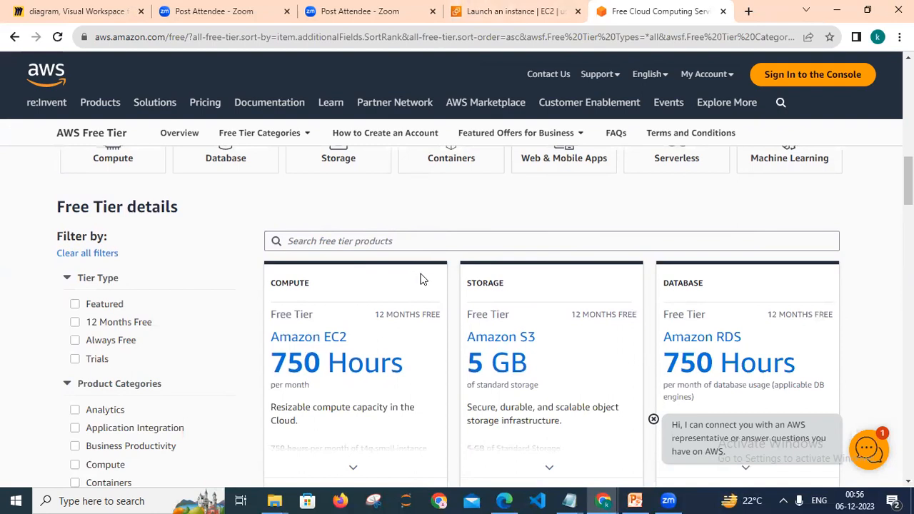
Back in the launch wizard, create a new RSA key pair in .pem format named windows_ke_pair_2.
{"action": "left_click", "coordinate": [553, 16]}
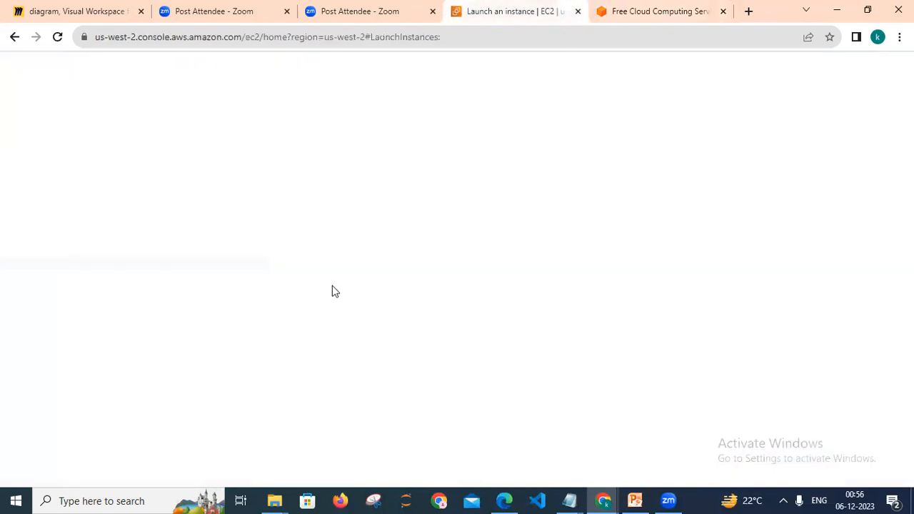
{"action": "scroll", "coordinate": [313, 269], "scroll_direction": "down", "scroll_amount": 5}
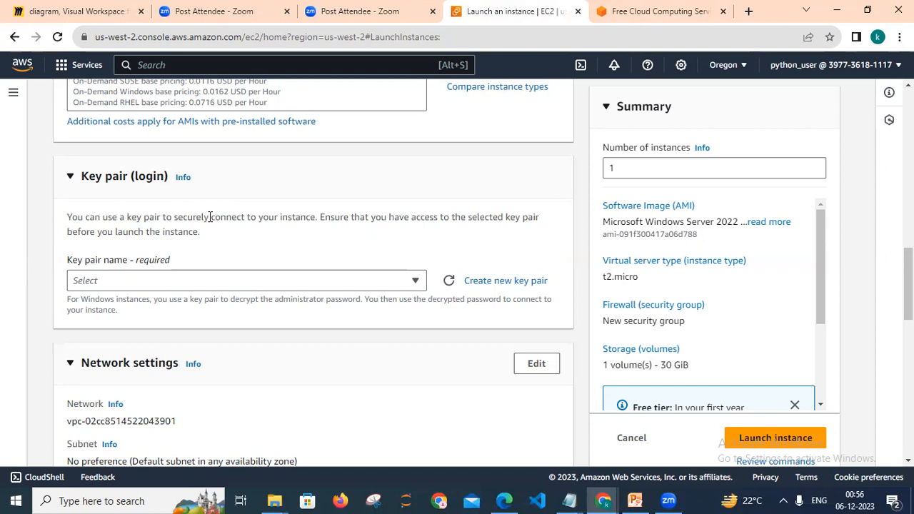
{"action": "left_click", "coordinate": [491, 280]}
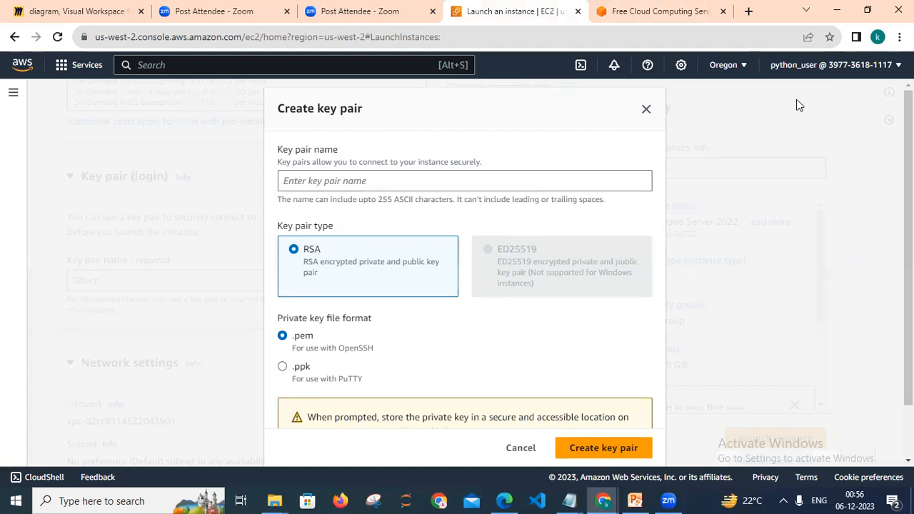
{"action": "left_click", "coordinate": [392, 188]}
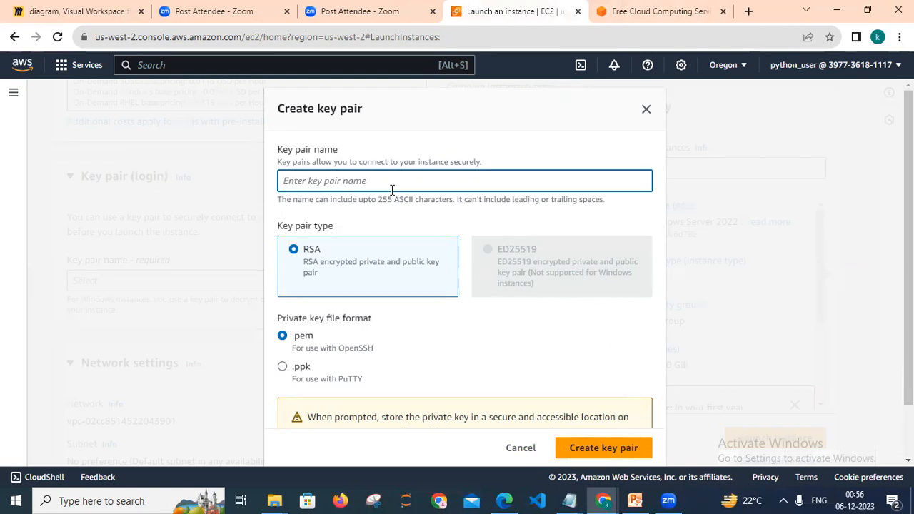
{"action": "type", "text": "windows_key-"}
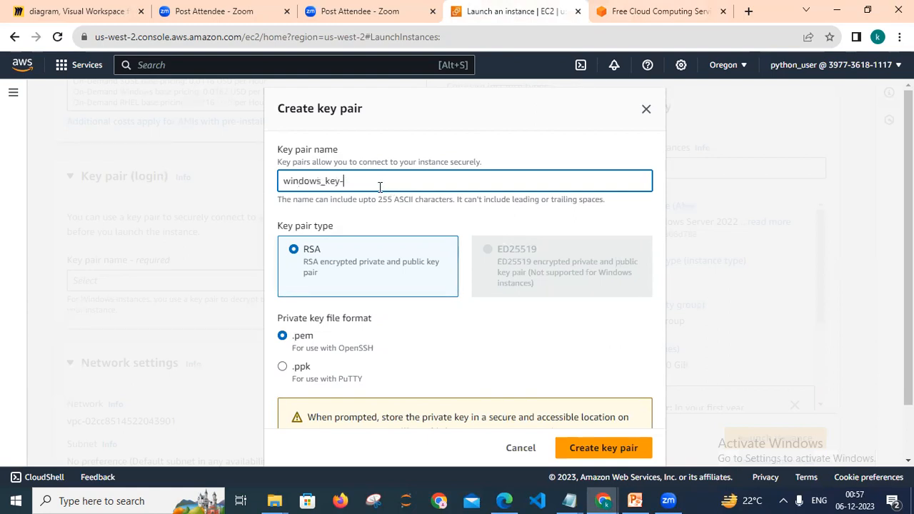
{"action": "key", "text": "BackSpace"}
{"action": "key", "text": "BackSpace"}
{"action": "type", "text": "_pair_2"}
{"action": "left_click", "coordinate": [320, 159]}
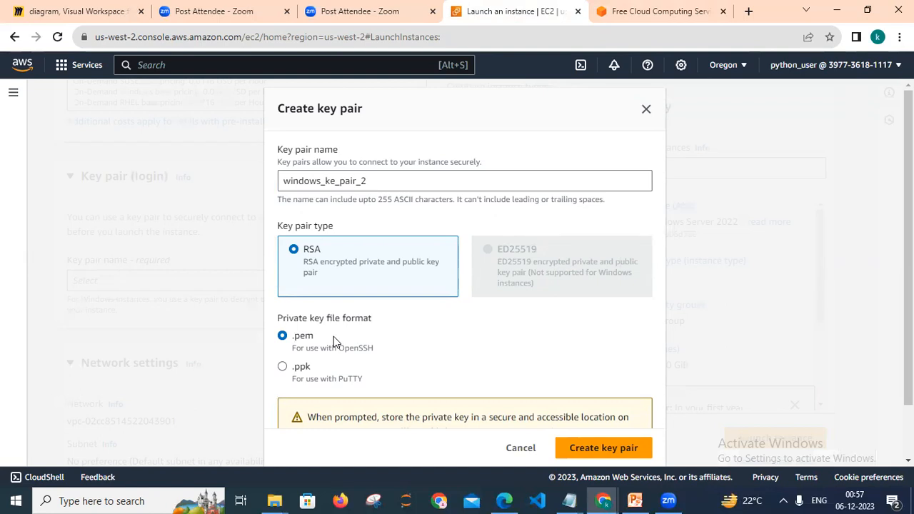
{"action": "left_click", "coordinate": [603, 451]}
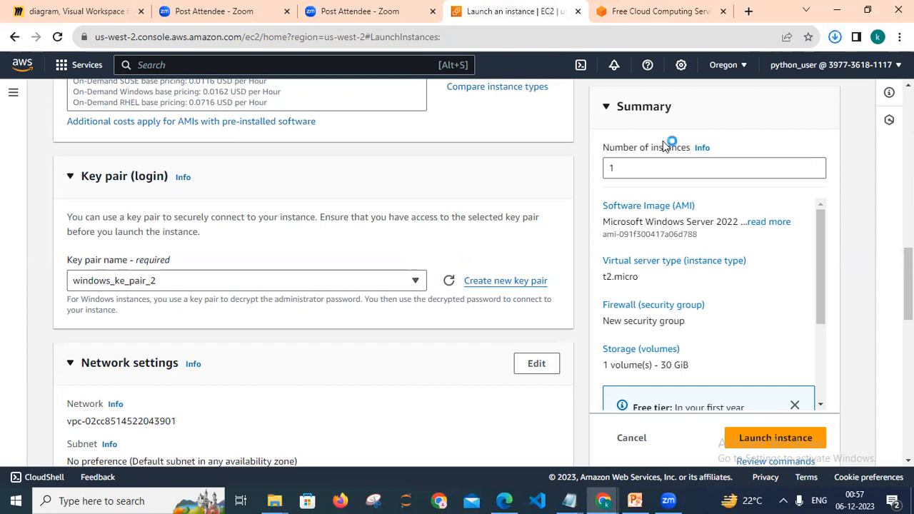
Locate the downloaded windows_ke_pair_2.pem file in Downloads and paste a copy into the AWS course folder.
{"action": "left_click", "coordinate": [835, 38]}
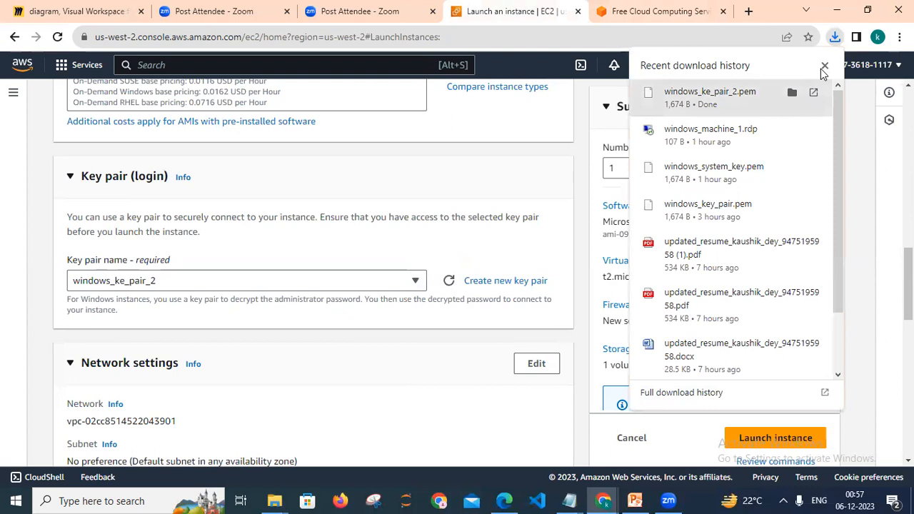
{"action": "left_click", "coordinate": [792, 93]}
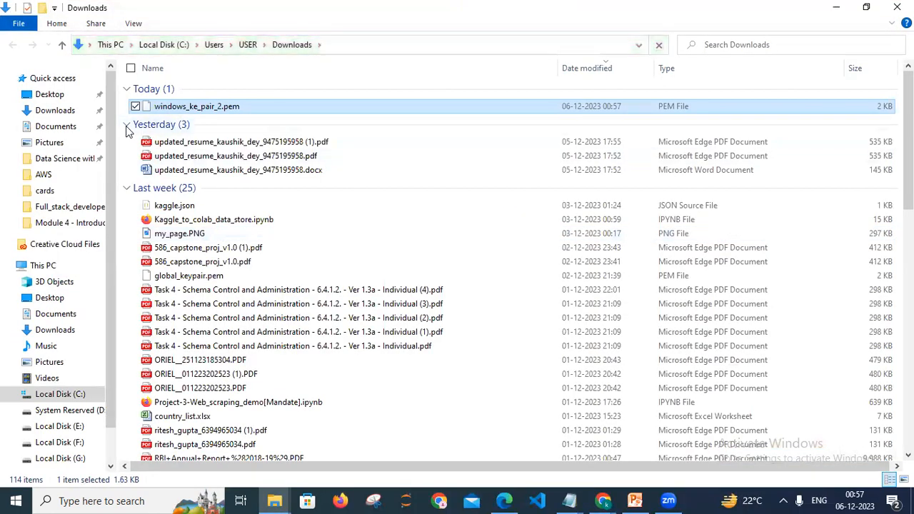
{"action": "left_click", "coordinate": [126, 127]}
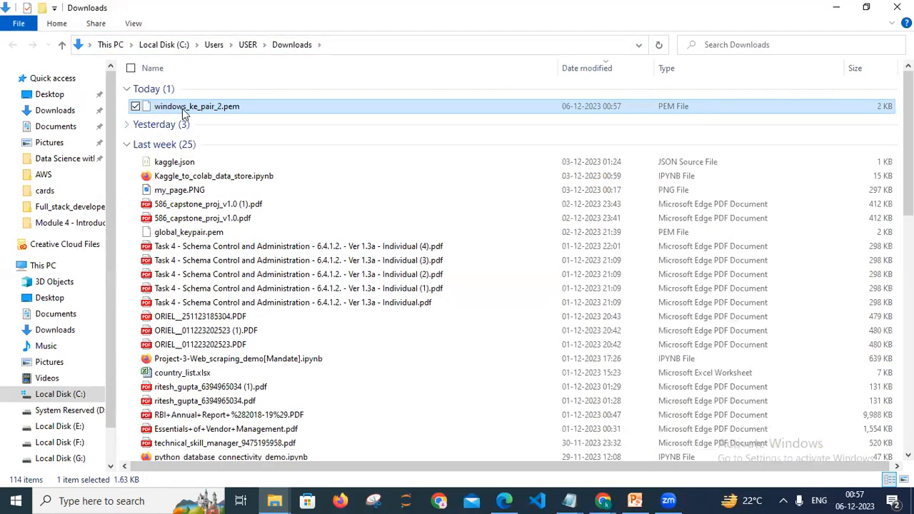
{"action": "left_click", "coordinate": [276, 500]}
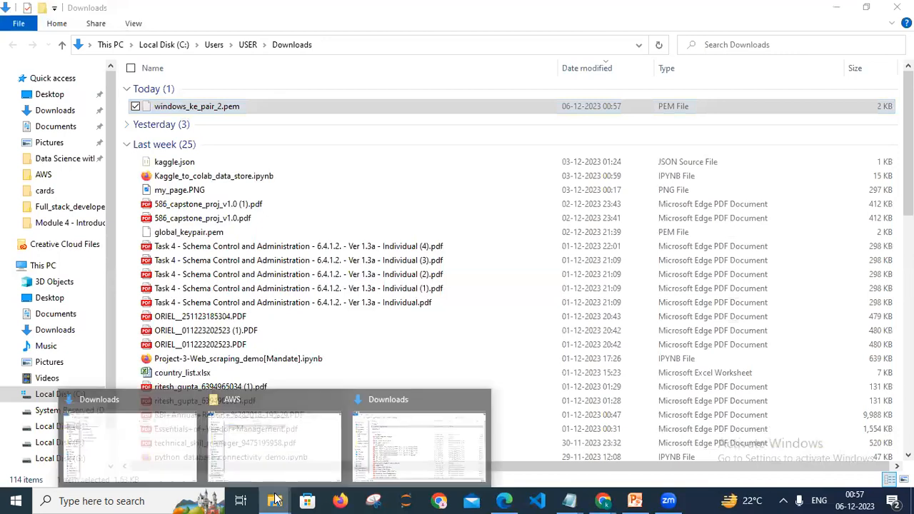
{"action": "left_click", "coordinate": [277, 464]}
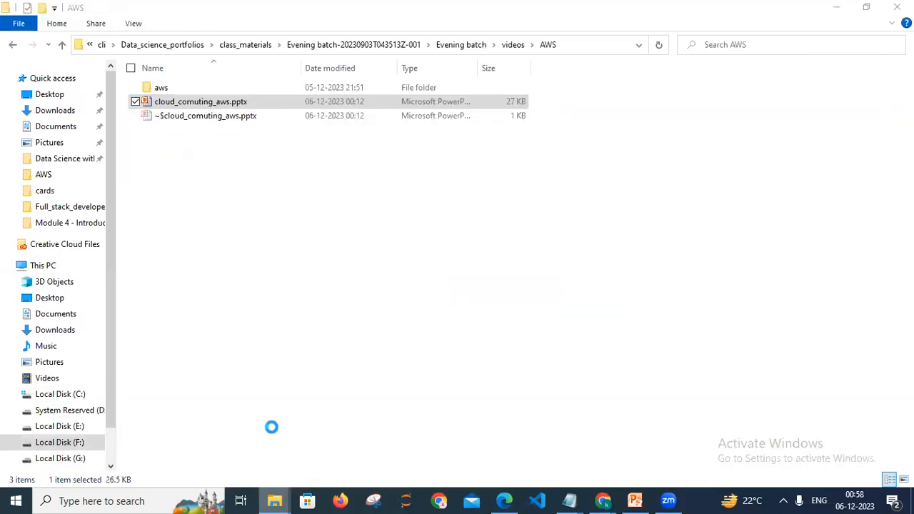
{"action": "left_click", "coordinate": [262, 316]}
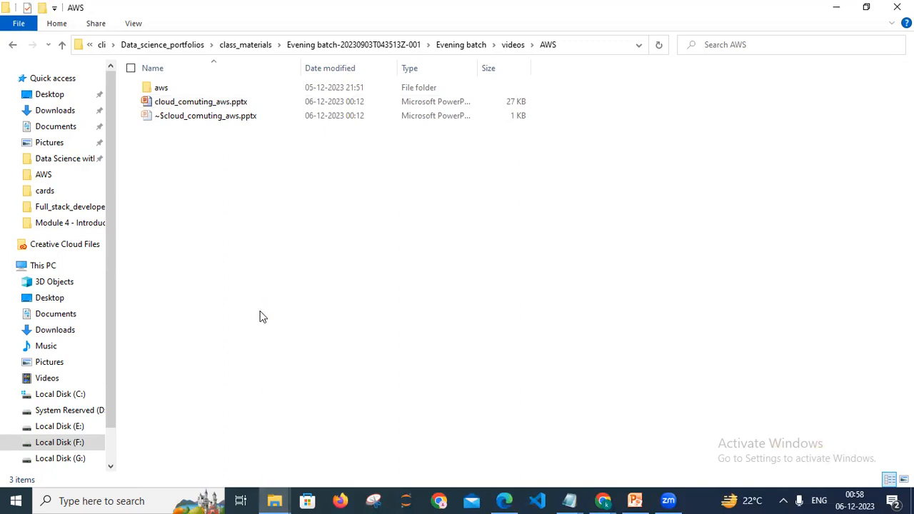
{"action": "key", "text": "ctrl+v"}
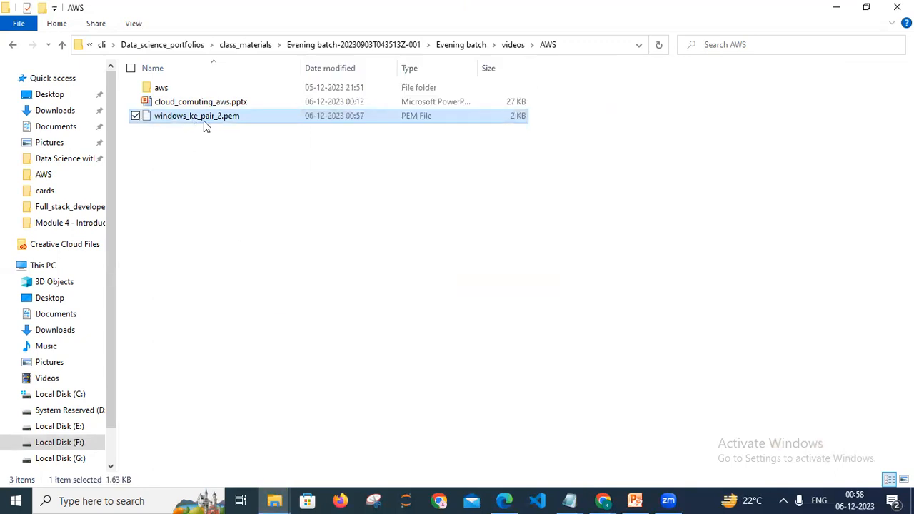
Return to the launch wizard and review the Network settings and Firewall (security groups) section.
{"action": "left_click", "coordinate": [605, 500]}
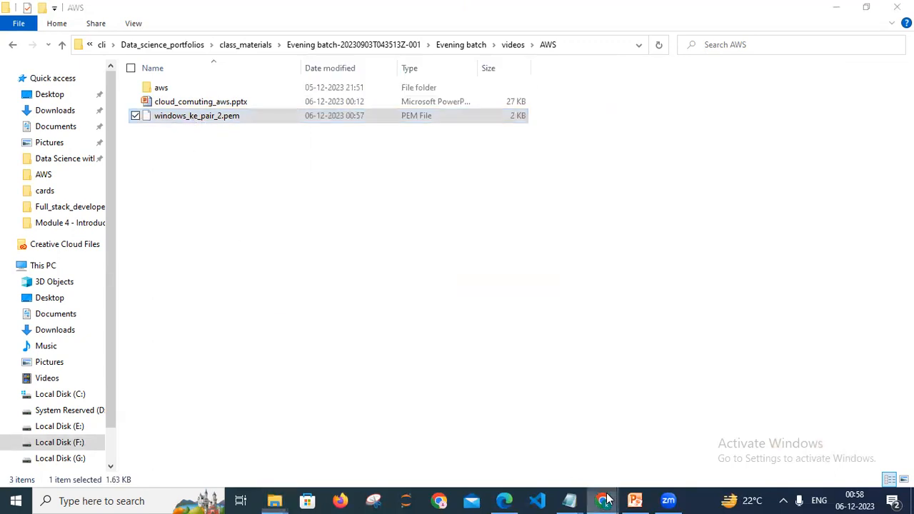
{"action": "left_click", "coordinate": [657, 429]}
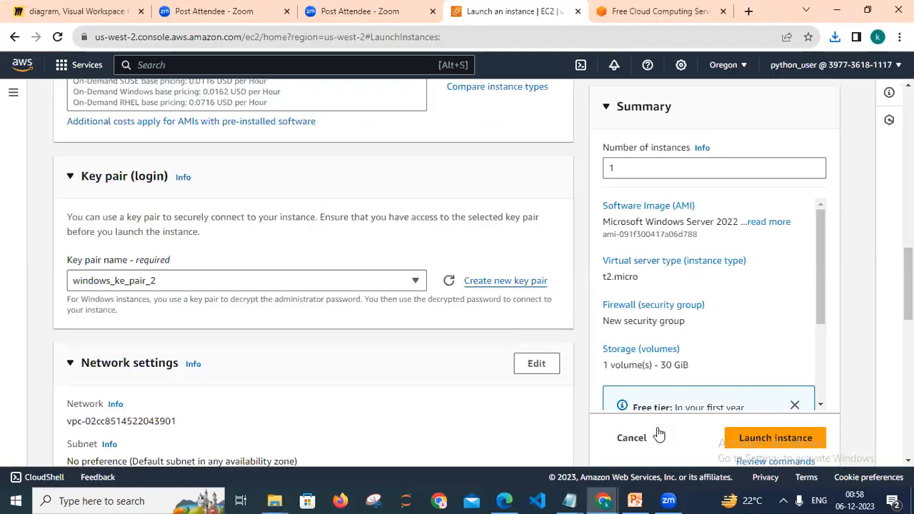
{"action": "scroll", "coordinate": [314, 286], "scroll_direction": "down", "scroll_amount": 3}
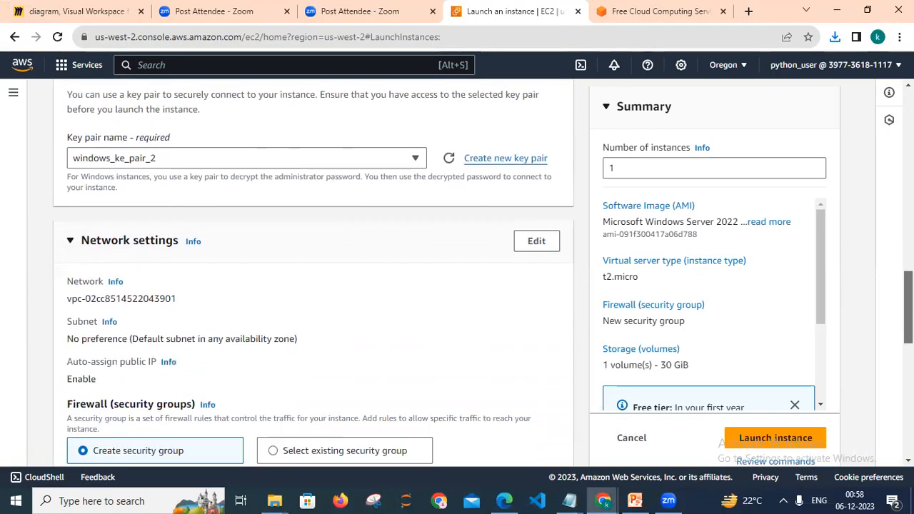
{"action": "scroll", "coordinate": [314, 286], "scroll_direction": "down", "scroll_amount": 2}
{"action": "scroll", "coordinate": [314, 286], "scroll_direction": "up", "scroll_amount": 2}
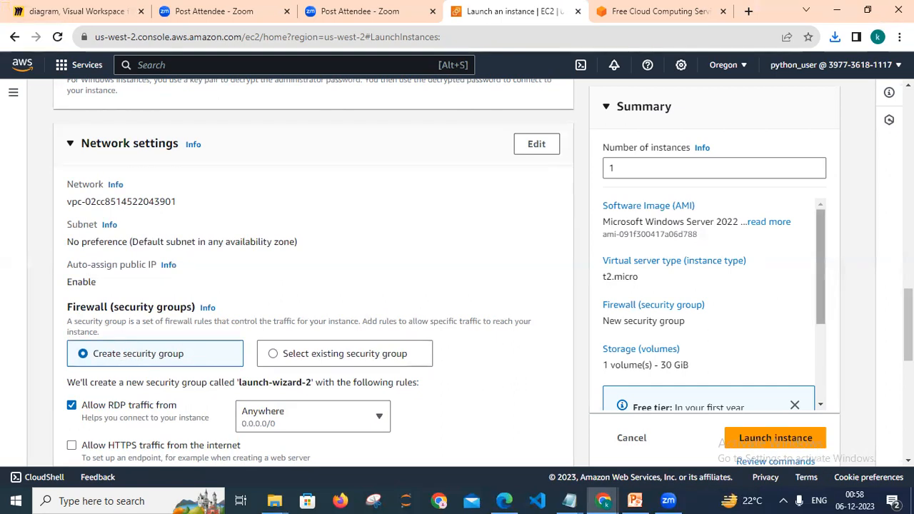
{"action": "scroll", "coordinate": [133, 362], "scroll_direction": "down", "scroll_amount": 2}
{"action": "scroll", "coordinate": [313, 272], "scroll_direction": "up", "scroll_amount": 1}
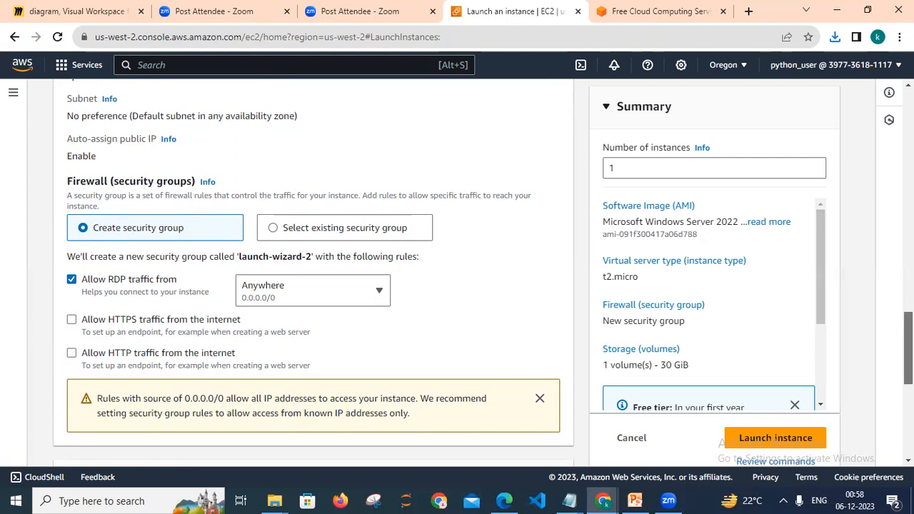
{"action": "scroll", "coordinate": [315, 271], "scroll_direction": "up", "scroll_amount": 1}
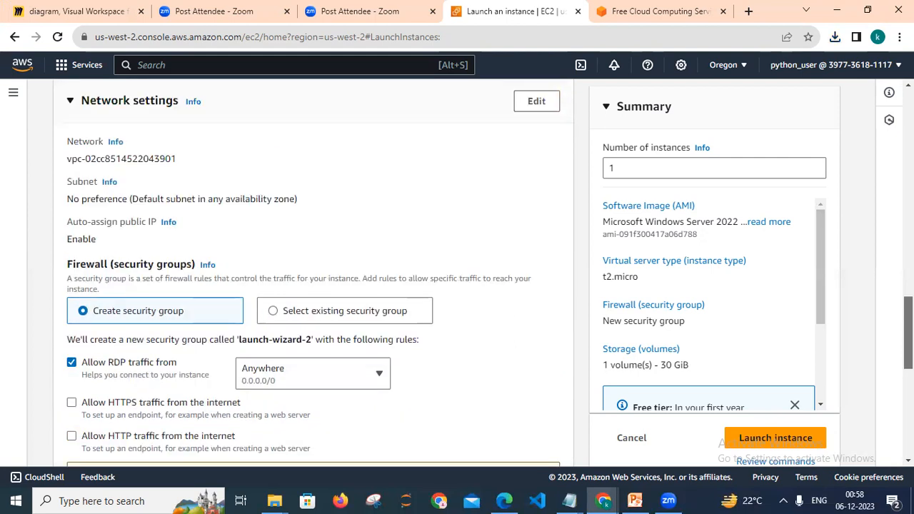
{"action": "scroll", "coordinate": [314, 272], "scroll_direction": "up", "scroll_amount": 1}
{"action": "scroll", "coordinate": [315, 271], "scroll_direction": "down", "scroll_amount": 1}
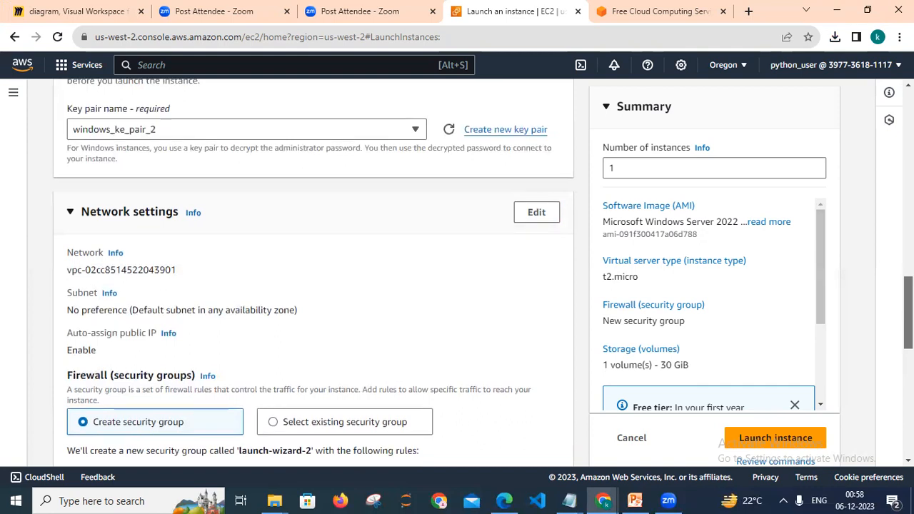
{"action": "scroll", "coordinate": [314, 271], "scroll_direction": "down", "scroll_amount": 1}
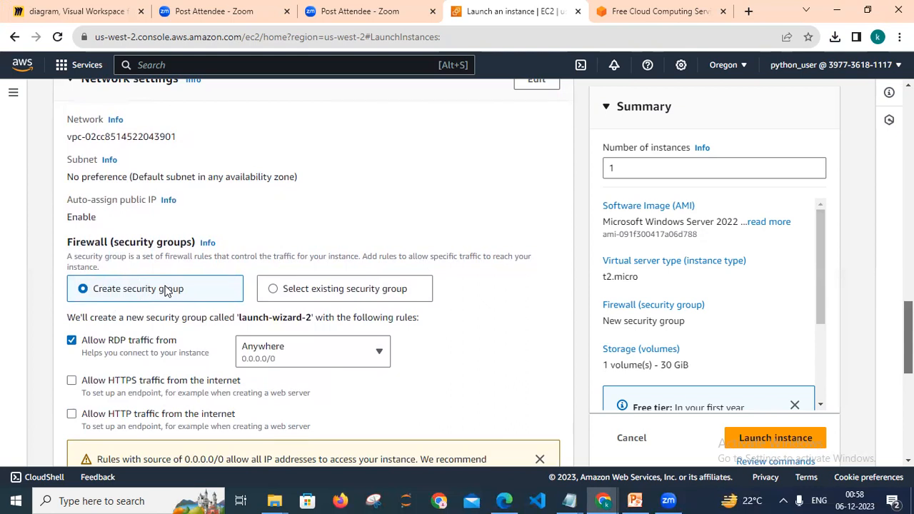
Switch the firewall option to select an existing security group and open the common security groups list.
{"action": "left_click", "coordinate": [276, 293]}
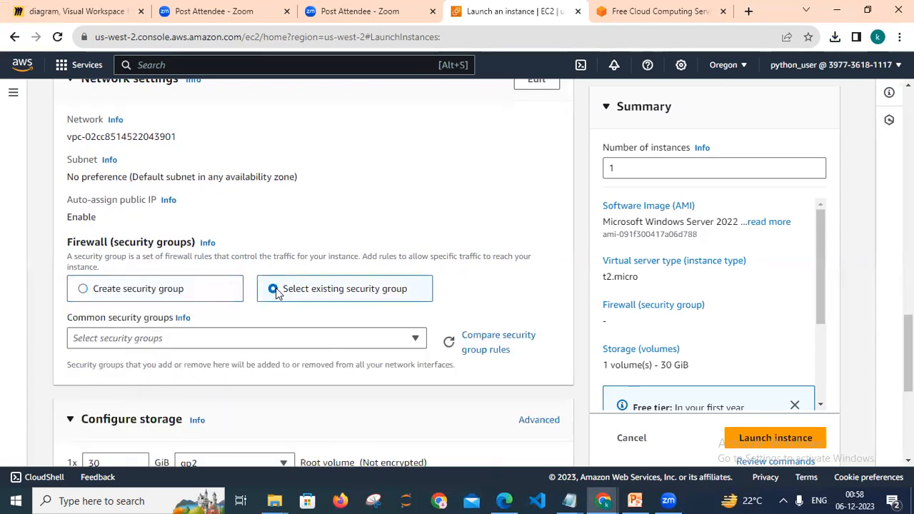
{"action": "left_click", "coordinate": [270, 335]}
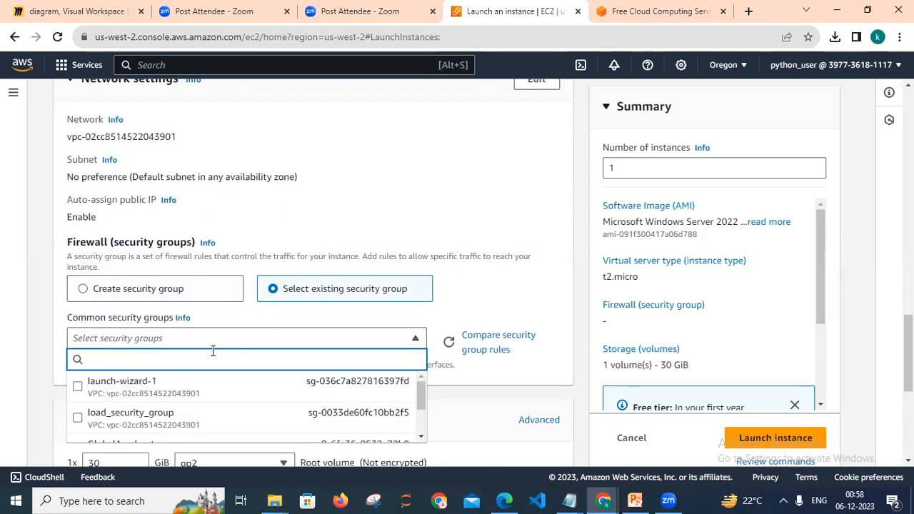
{"action": "key", "text": "Escape"}
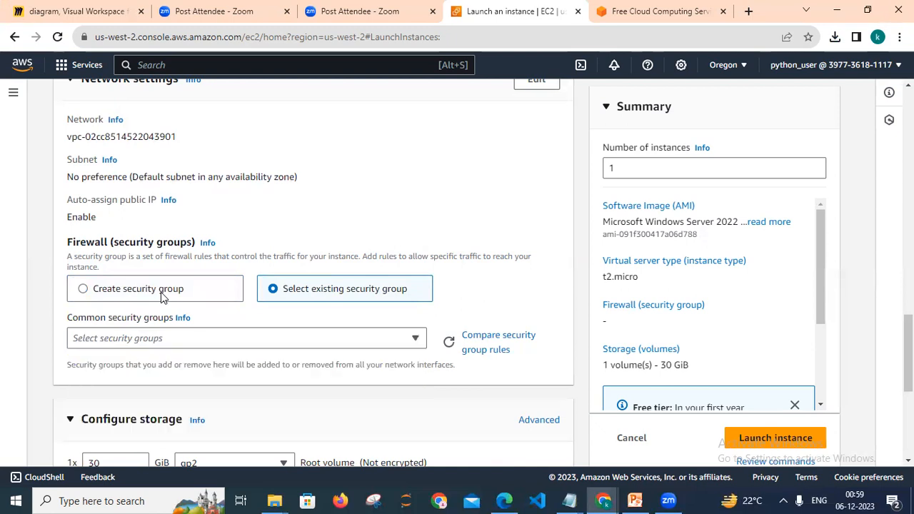
Switch the firewall back to creating a new security group and scroll through the launch settings to review them.
{"action": "left_click", "coordinate": [161, 292]}
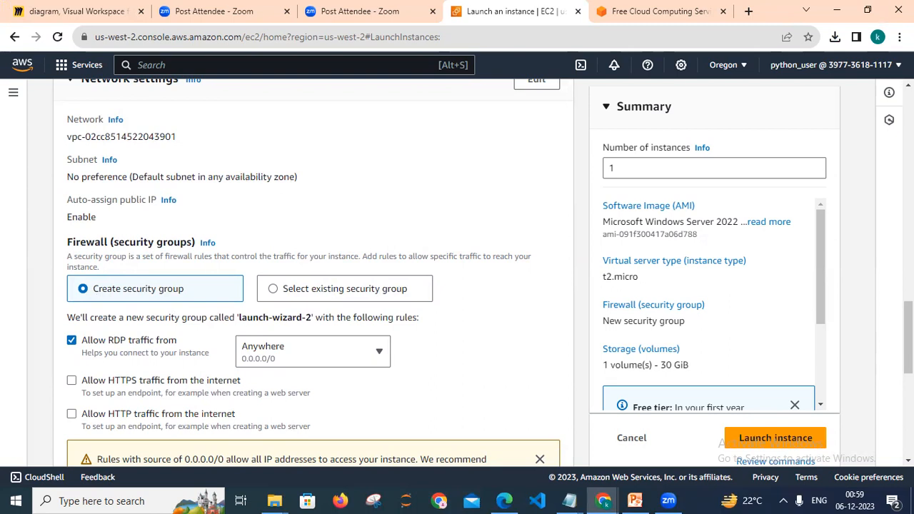
{"action": "scroll", "coordinate": [315, 271], "scroll_direction": "down", "scroll_amount": 2}
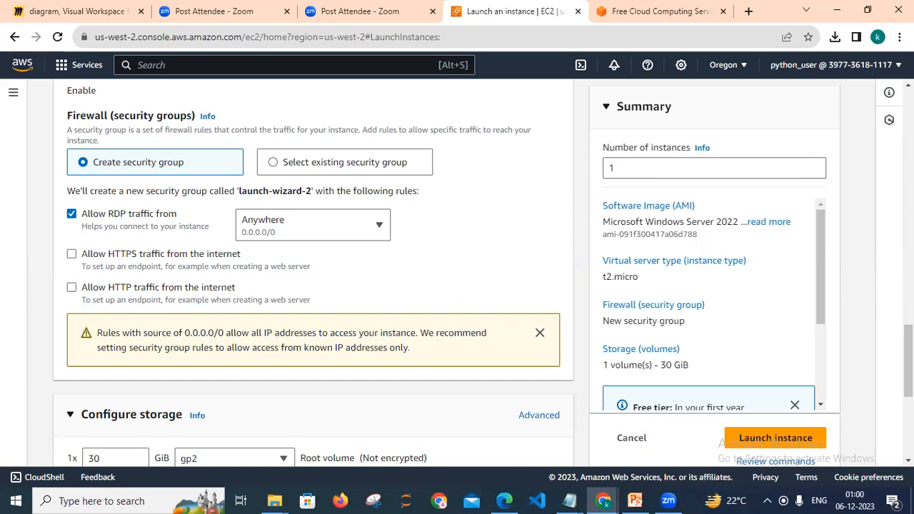
{"action": "scroll", "coordinate": [314, 271], "scroll_direction": "up", "scroll_amount": 4}
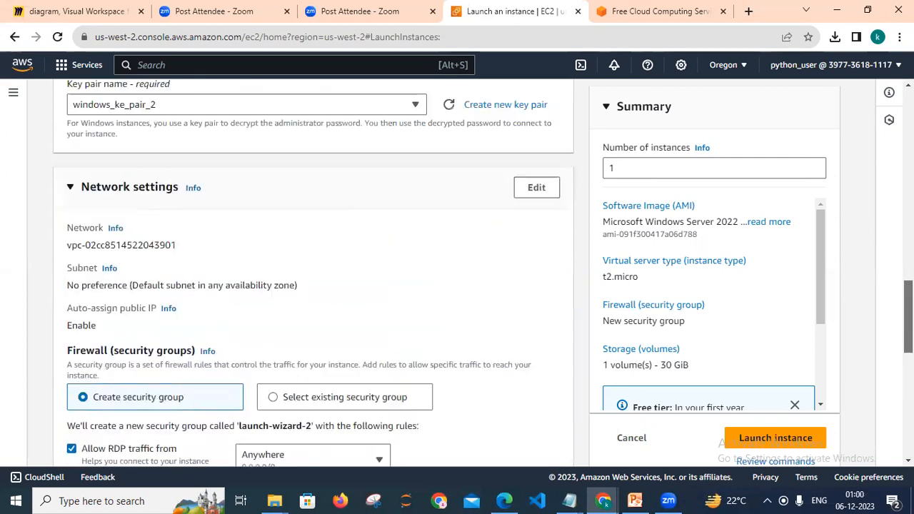
{"action": "scroll", "coordinate": [314, 271], "scroll_direction": "up", "scroll_amount": 4}
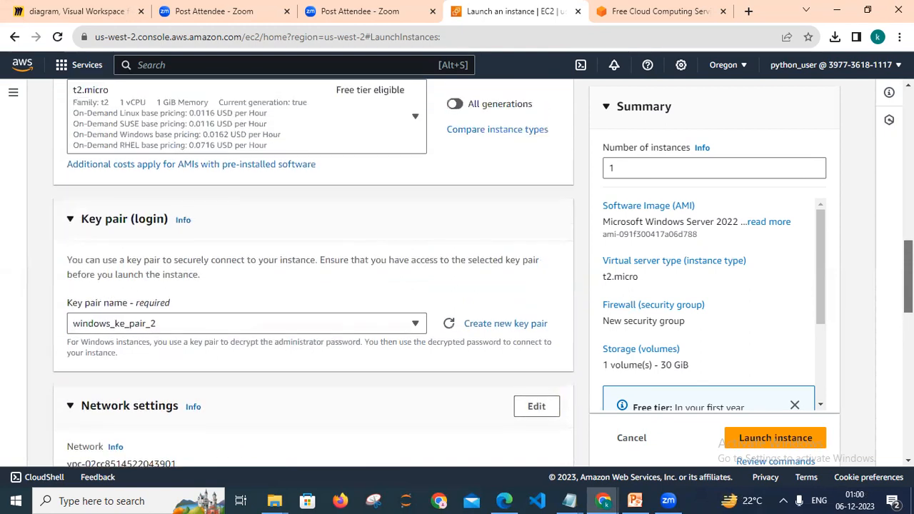
{"action": "scroll", "coordinate": [315, 272], "scroll_direction": "up", "scroll_amount": 4}
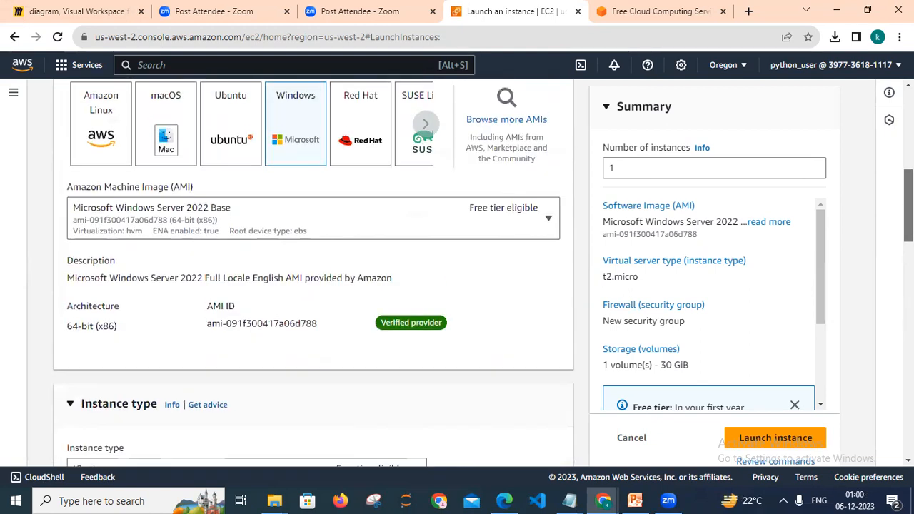
{"action": "scroll", "coordinate": [314, 272], "scroll_direction": "down", "scroll_amount": 7}
{"action": "scroll", "coordinate": [650, 335], "scroll_direction": "down", "scroll_amount": 3}
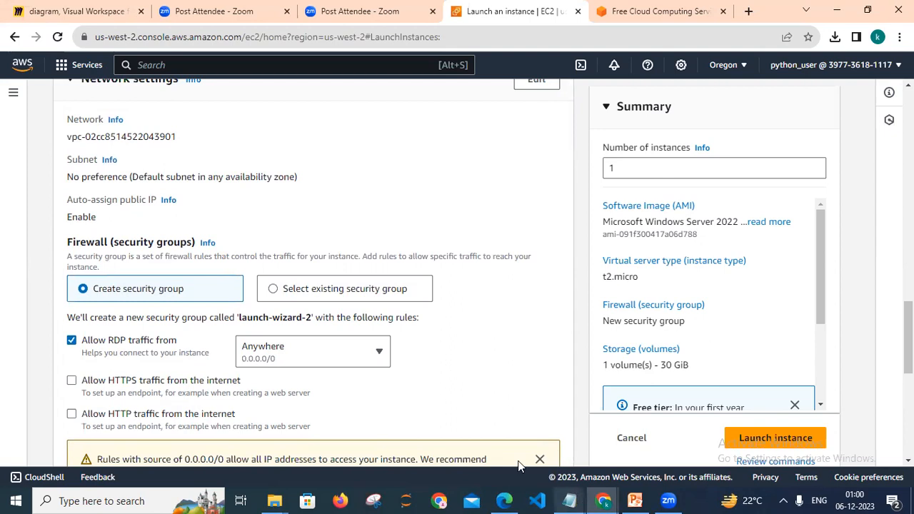
In Notepad, add note 4: 'we have to prepare all the settings before launch the windows system.'.
{"action": "left_click", "coordinate": [575, 500]}
{"action": "left_click", "coordinate": [496, 440]}
{"action": "type", "text": "we hav"}
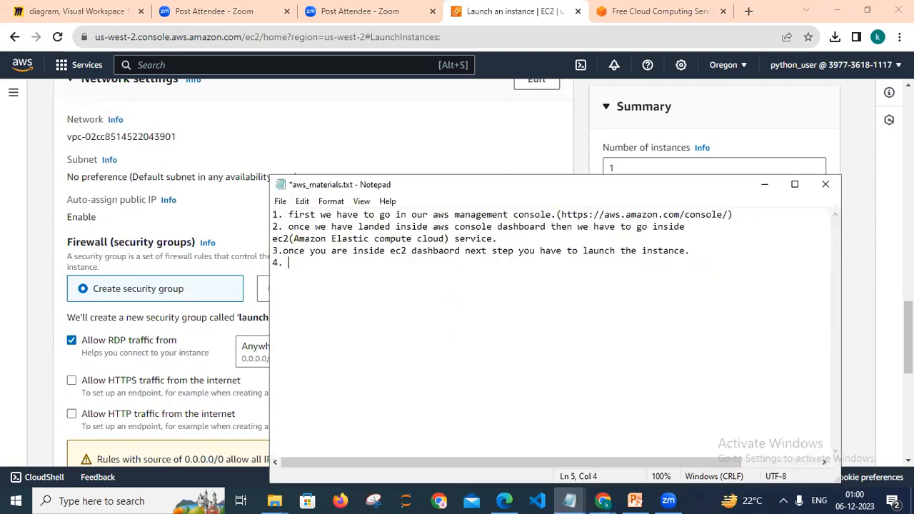
{"action": "type", "text": "e to prep"}
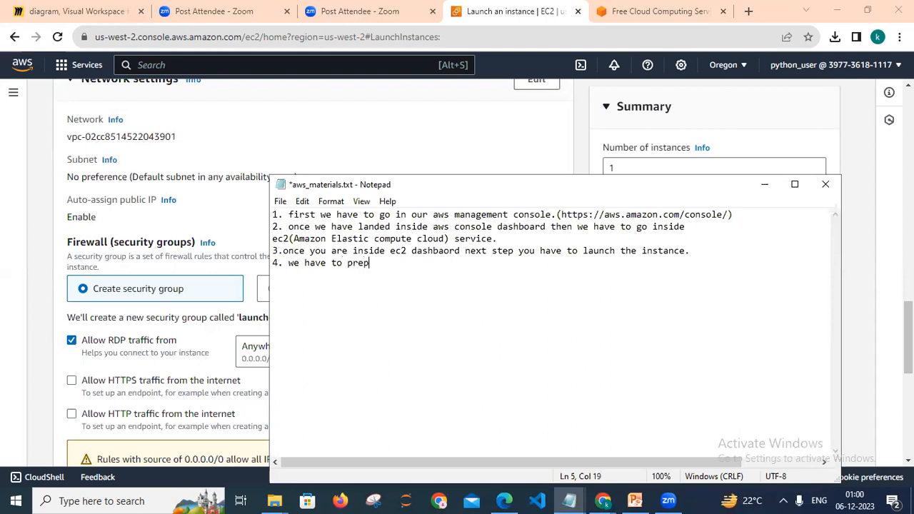
{"action": "type", "text": "are all the seetings"}
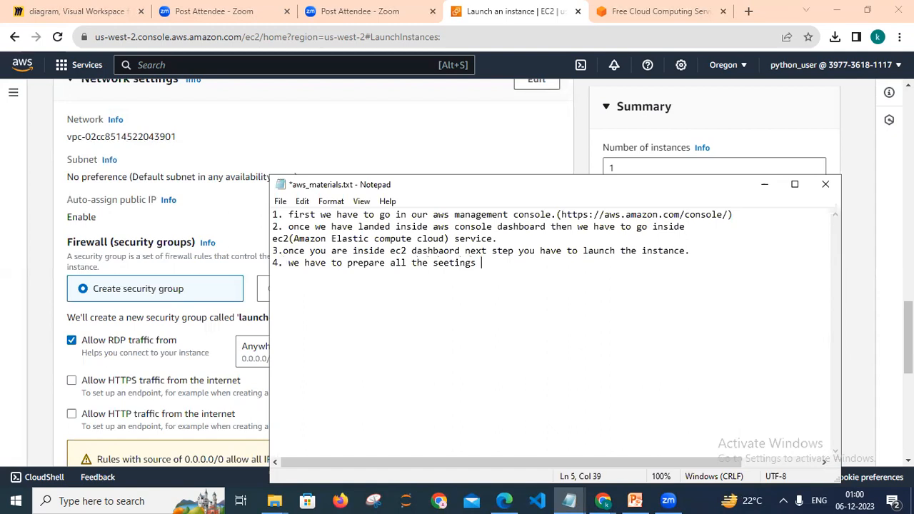
{"action": "key", "text": "Left"}
{"action": "key", "text": "BackSpace"}
{"action": "type", "text": "t"}
{"action": "key", "text": "Right"}
{"action": "key", "text": "Right"}
{"action": "key", "text": "Right"}
{"action": "type", "text": "before launch the "}
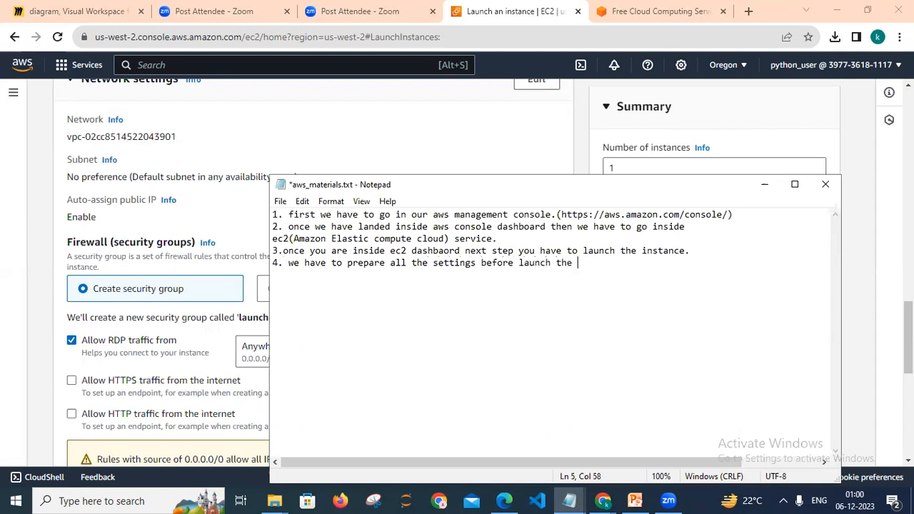
{"action": "type", "text": "windows system."}
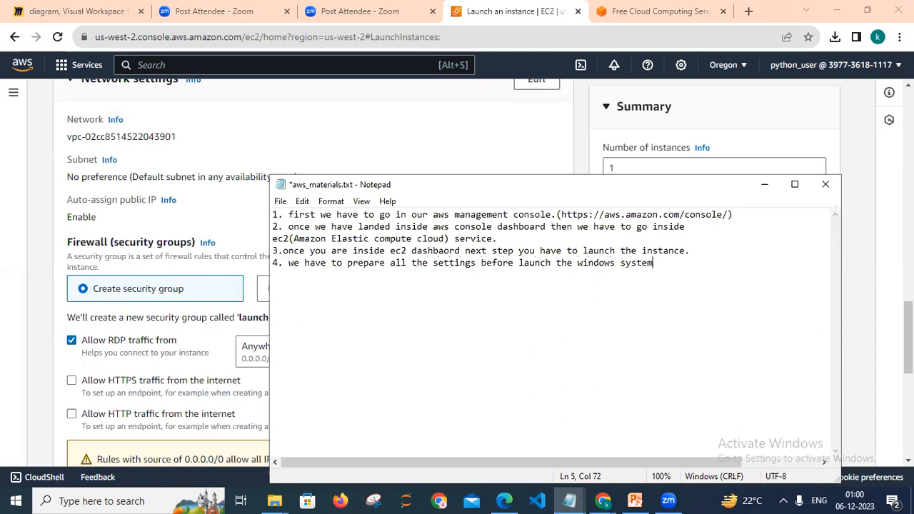
On the Miro board, change the box text 'ec2 instance' to 'ec2 service'.
{"action": "left_click", "coordinate": [79, 12]}
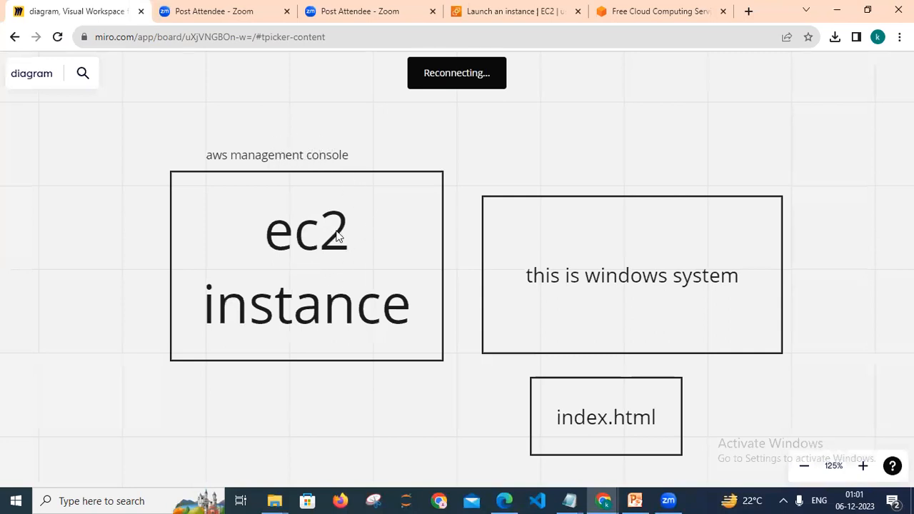
{"action": "double_click", "coordinate": [339, 300]}
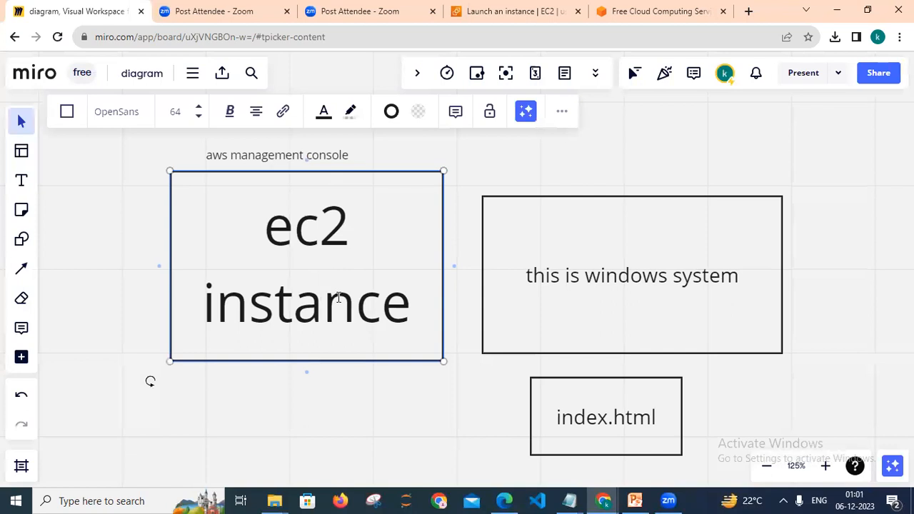
{"action": "key", "text": "Right"}
{"action": "key", "text": "Right"}
{"action": "key", "text": "Right"}
{"action": "key", "text": "shift+Left"}
{"action": "key", "text": "shift+Left"}
{"action": "key", "text": "shift+Left"}
{"action": "key", "text": "shift+Left"}
{"action": "key", "text": "shift+Left"}
{"action": "key", "text": "shift+Left"}
{"action": "key", "text": "shift+Left"}
{"action": "key", "text": "shift+Left"}
{"action": "key", "text": "shift+Left"}
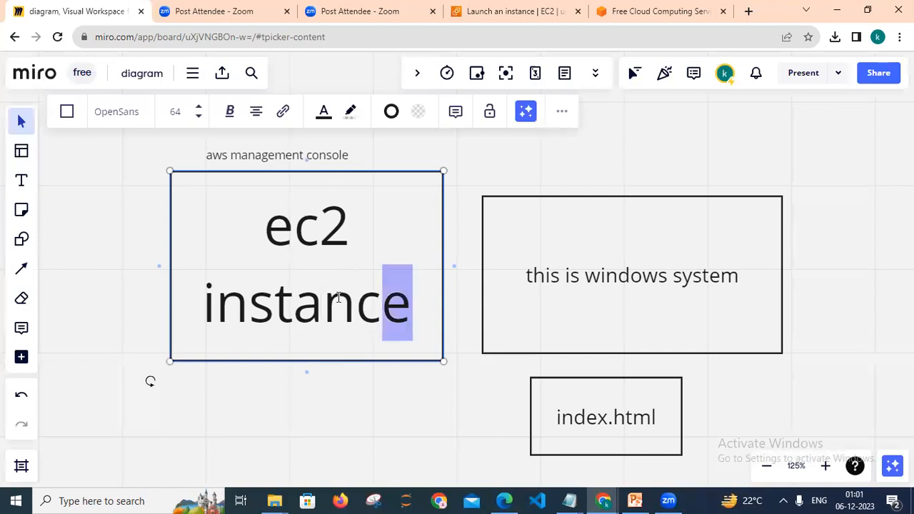
{"action": "key", "text": "shift+Right"}
{"action": "type", "text": "se"}
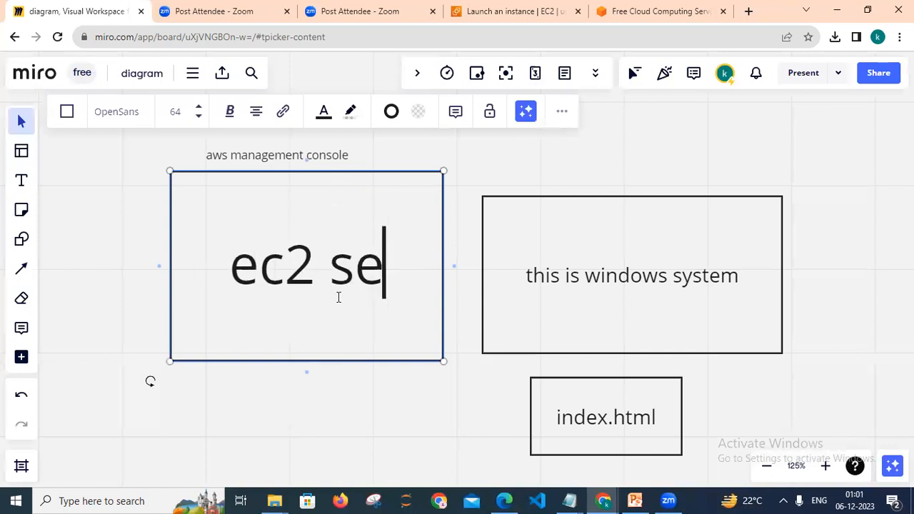
{"action": "type", "text": "rvice"}
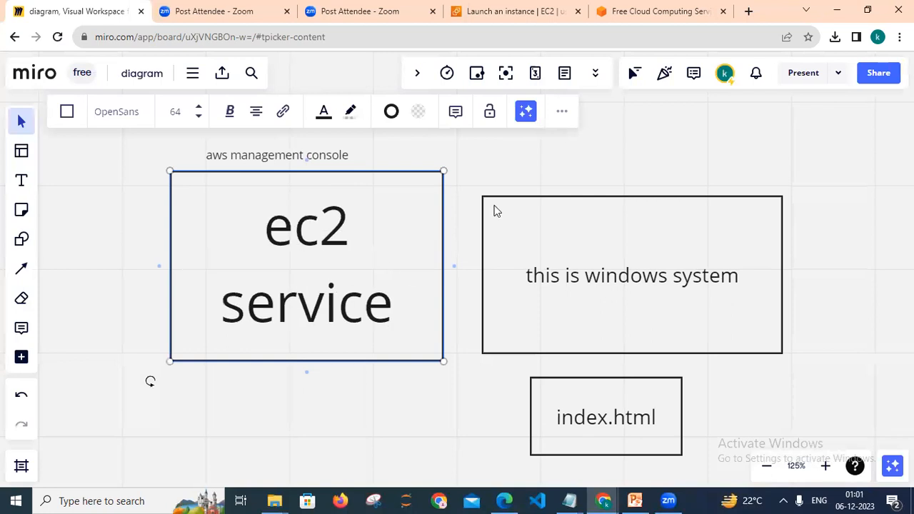
{"action": "key", "text": "Escape"}
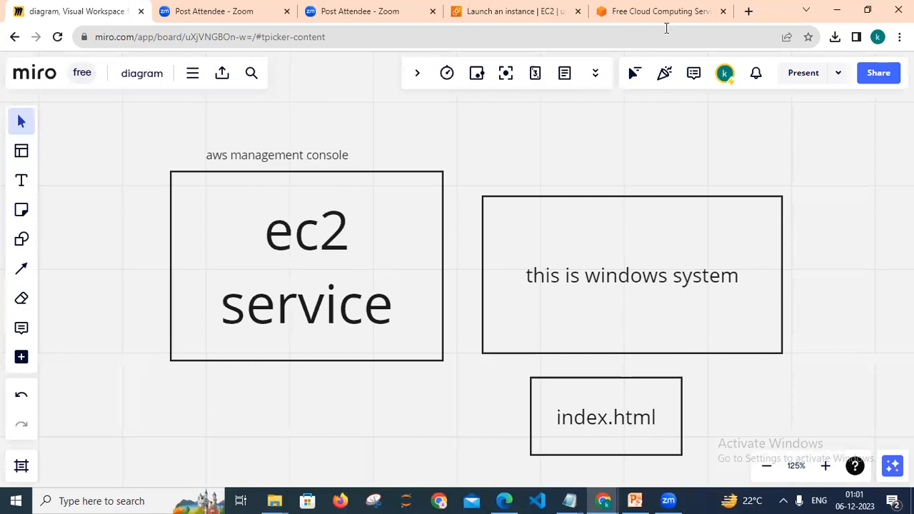
Launch the instance from the wizard and add note 5, 'click launch instance', in Notepad before minimizing it.
{"action": "left_click", "coordinate": [522, 7]}
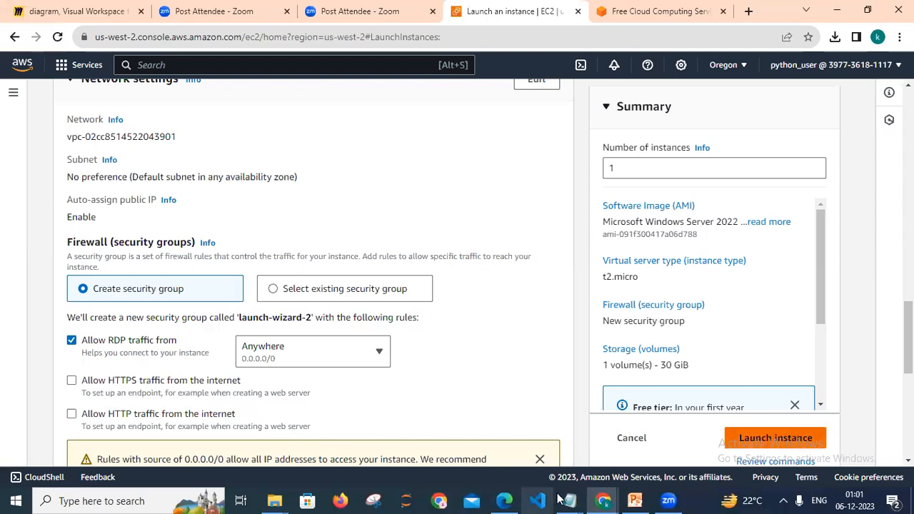
{"action": "mouse_move", "coordinate": [568, 499]}
{"action": "left_click", "coordinate": [524, 438]}
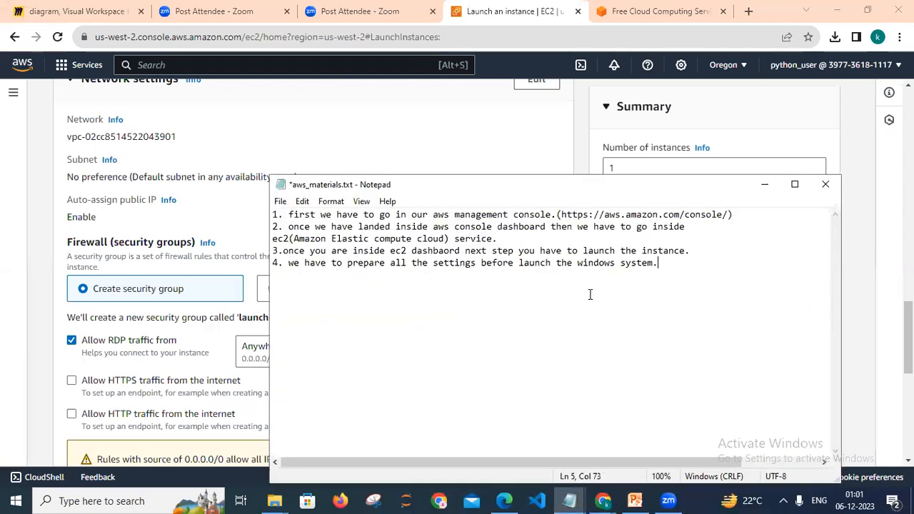
{"action": "type", "text": "5. "}
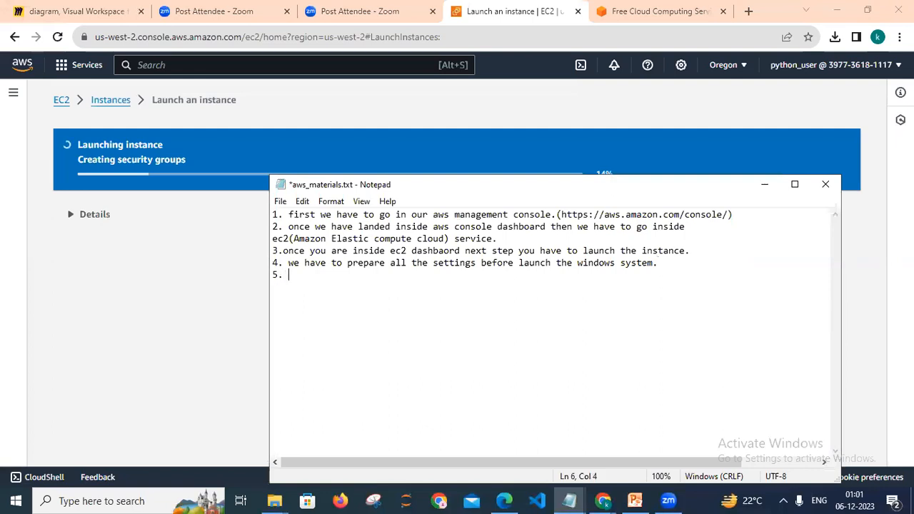
{"action": "type", "text": "click laun"}
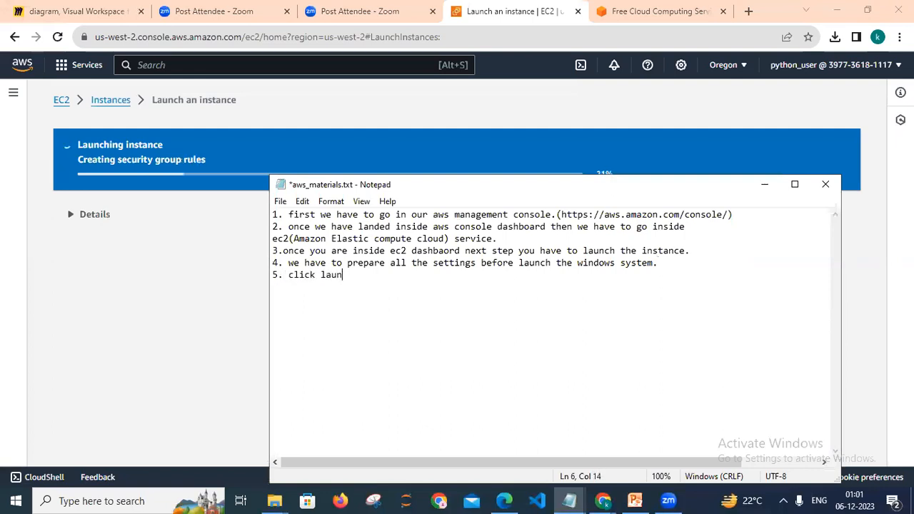
{"action": "type", "text": "ch instance"}
{"action": "left_click", "coordinate": [764, 184]}
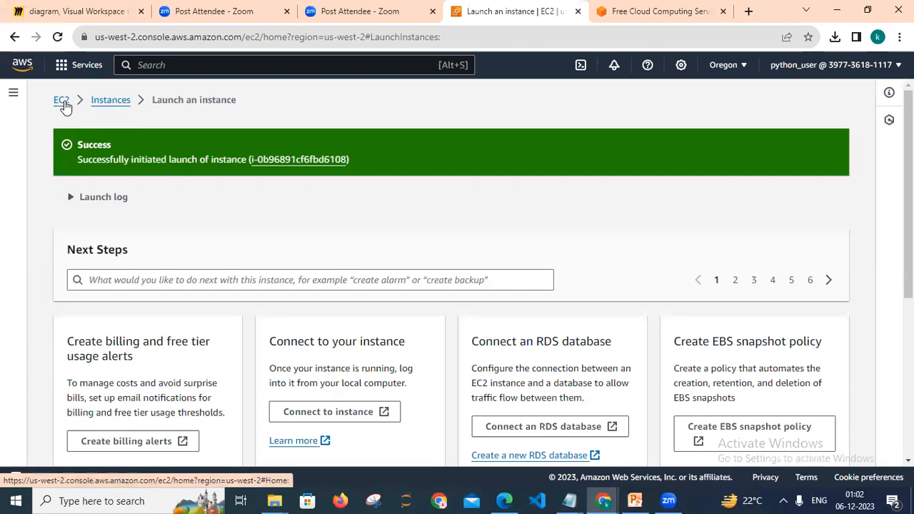
Open the Instances list, refresh it, and inspect the Instance state options.
{"action": "left_click", "coordinate": [111, 104]}
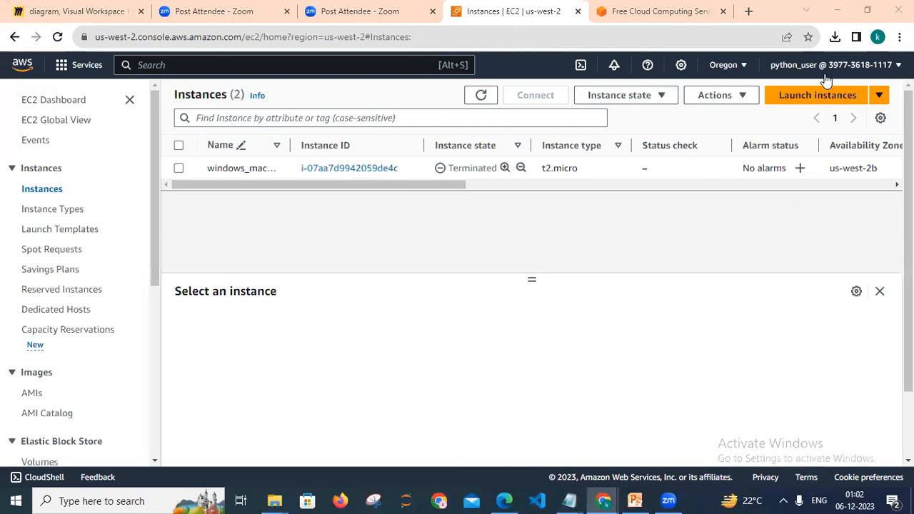
{"action": "left_click", "coordinate": [482, 96]}
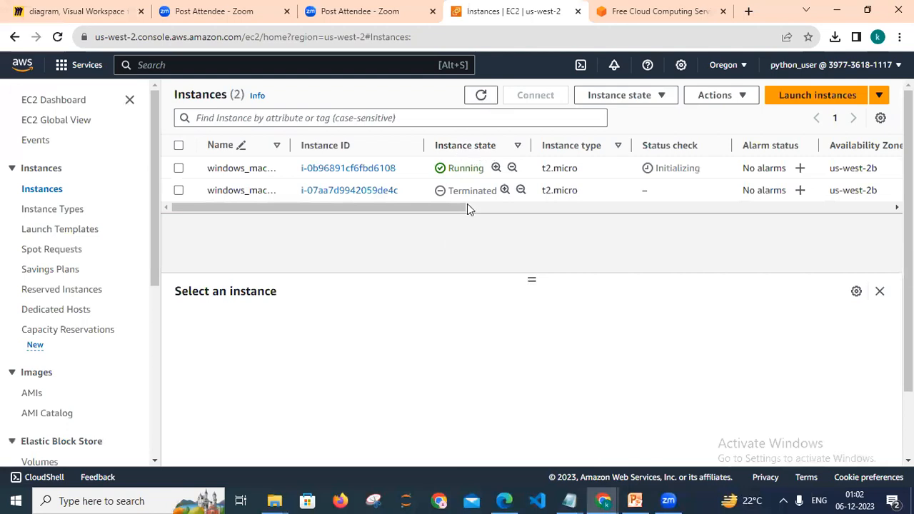
{"action": "left_click", "coordinate": [612, 102]}
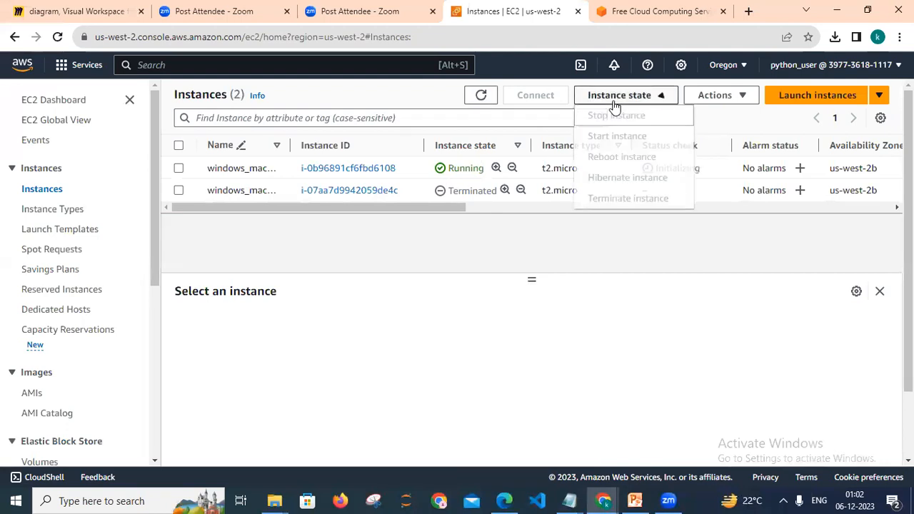
{"action": "left_click", "coordinate": [468, 233]}
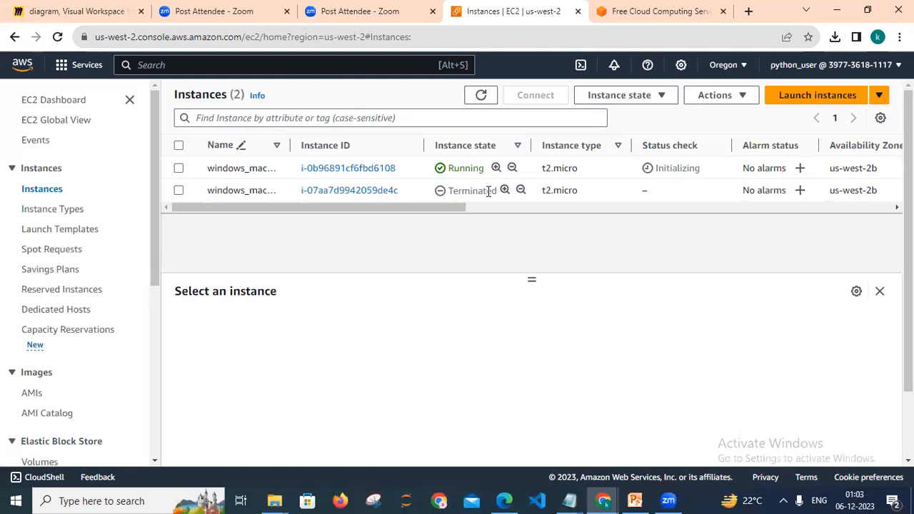
Filter the instances list by the search term running.
{"action": "left_click", "coordinate": [269, 118]}
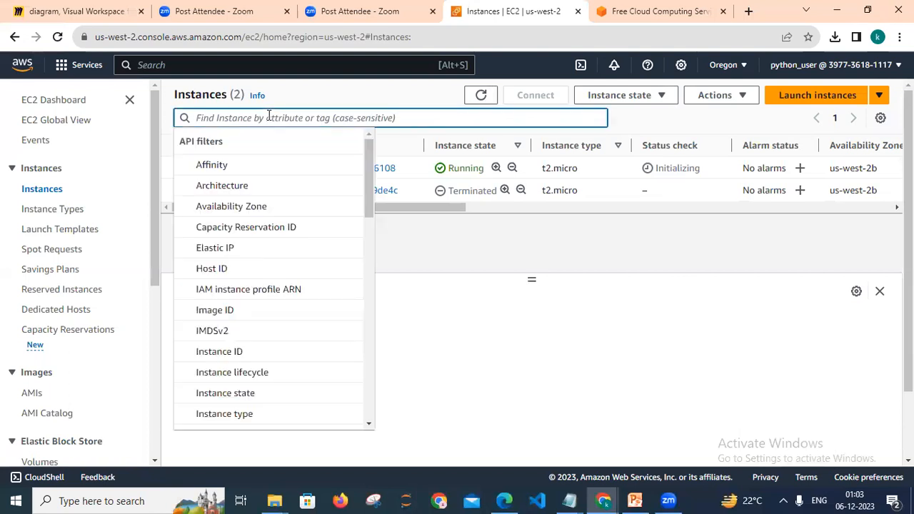
{"action": "type", "text": "running"}
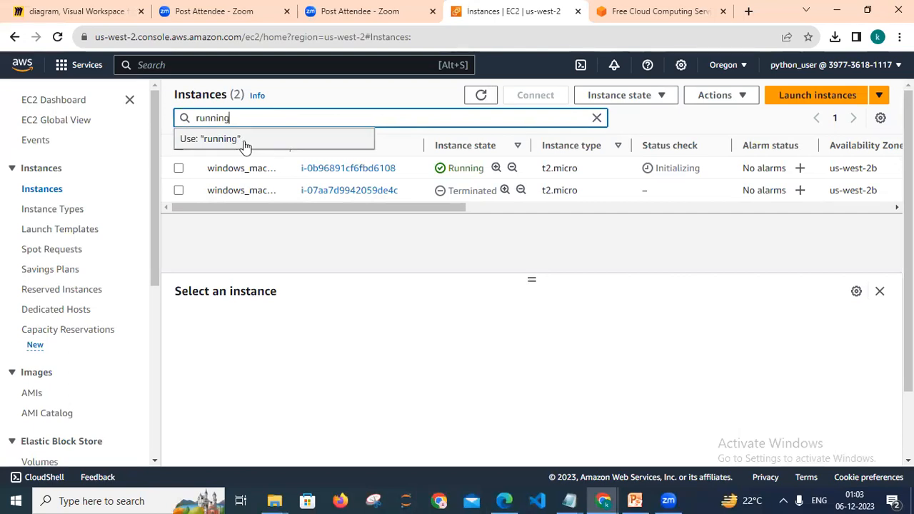
{"action": "left_click", "coordinate": [243, 141]}
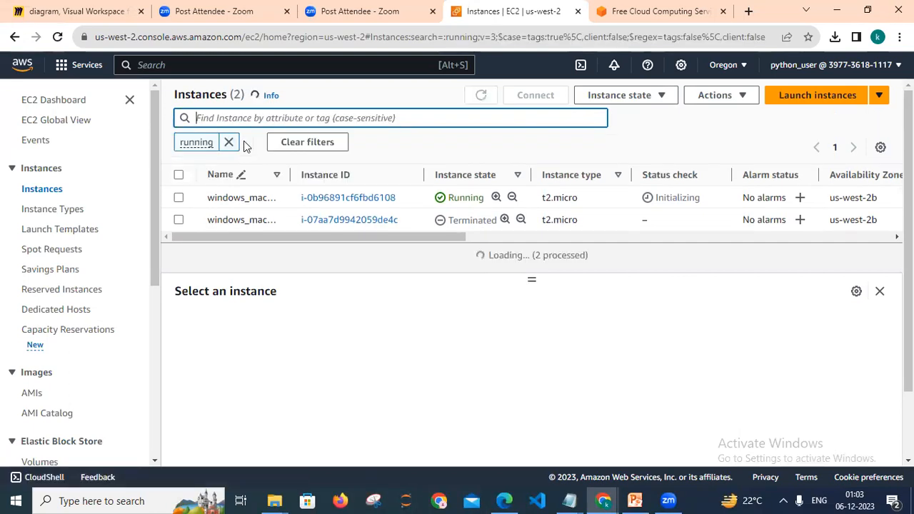
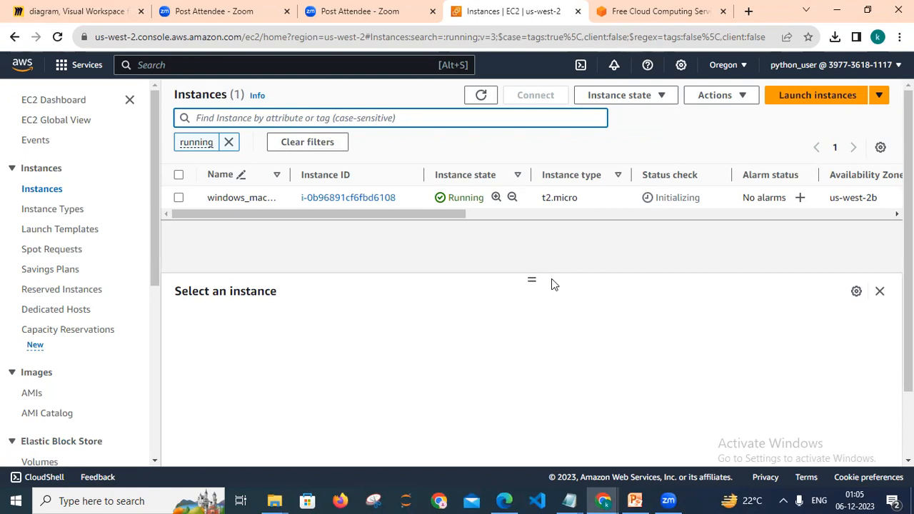
Bring Notepad forward and extend note 5 with 'and now we are showing that intance state ( running).'.
{"action": "left_click", "coordinate": [574, 500]}
{"action": "left_click", "coordinate": [519, 455]}
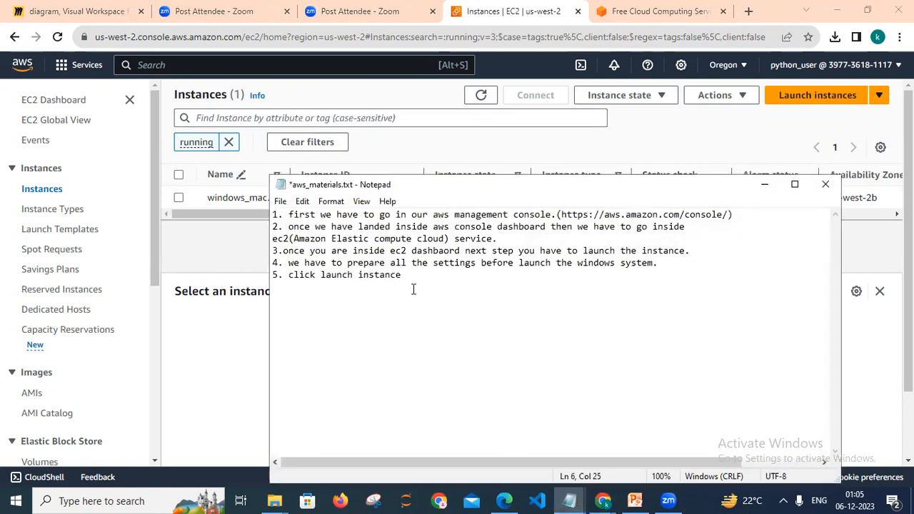
{"action": "type", "text": "and now we are showing tha"}
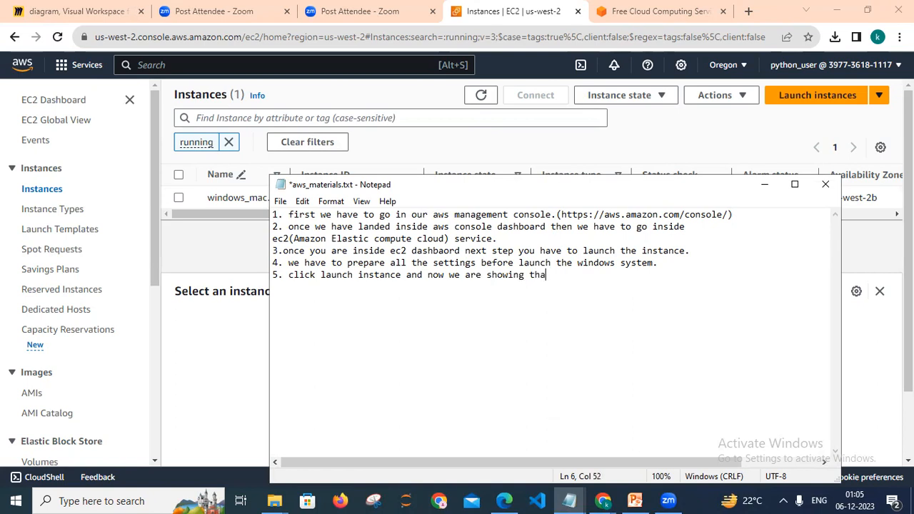
{"action": "type", "text": "t intance state ( running)."}
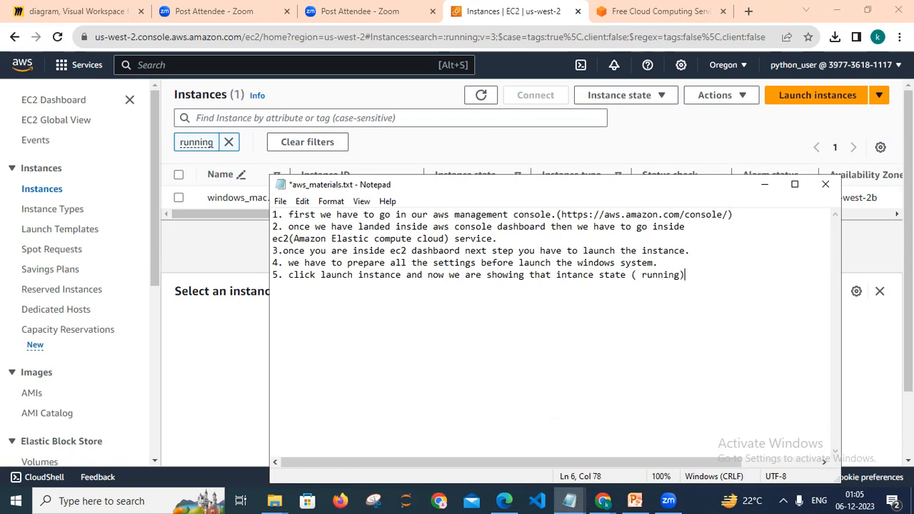
Add note 6 on a new line: 'we can also filter the instance state.'.
{"action": "key", "text": "Return"}
{"action": "type", "text": "6. we can als"}
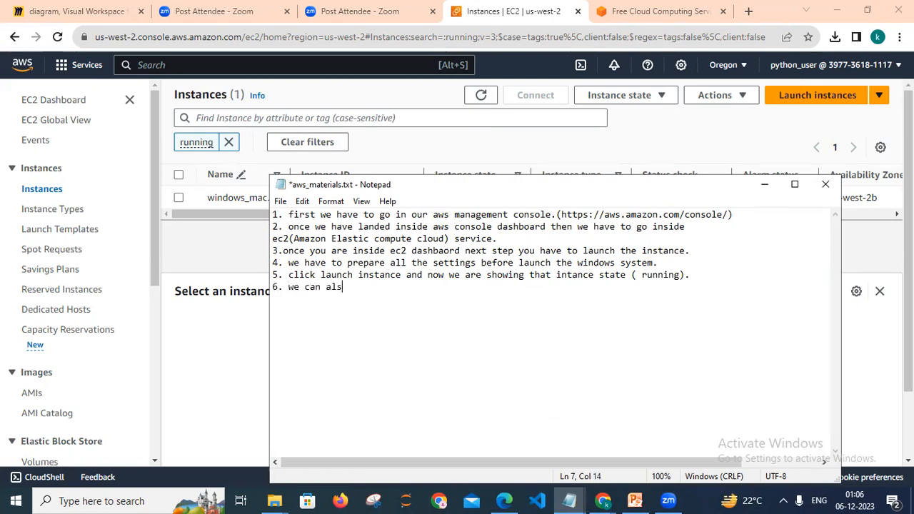
{"action": "type", "text": "o "}
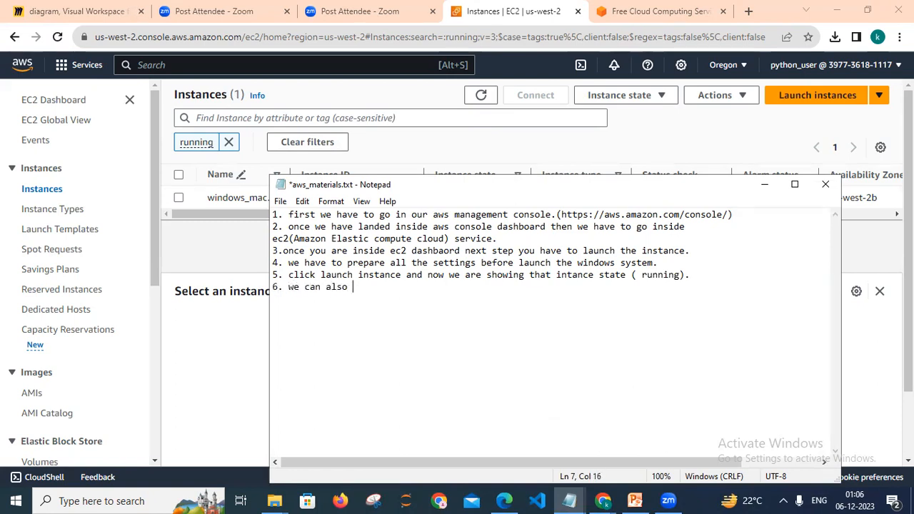
{"action": "type", "text": "filter the instance "}
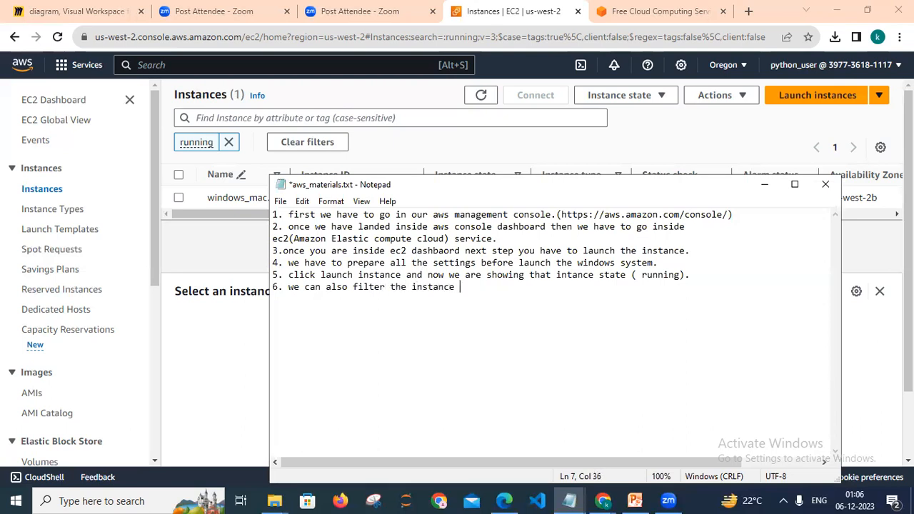
{"action": "type", "text": "state."}
Add note 7, 'here two types of status checks are there', inserting the word 'status' before 'checks'.
{"action": "key", "text": "Return"}
{"action": "type", "text": "7. here t"}
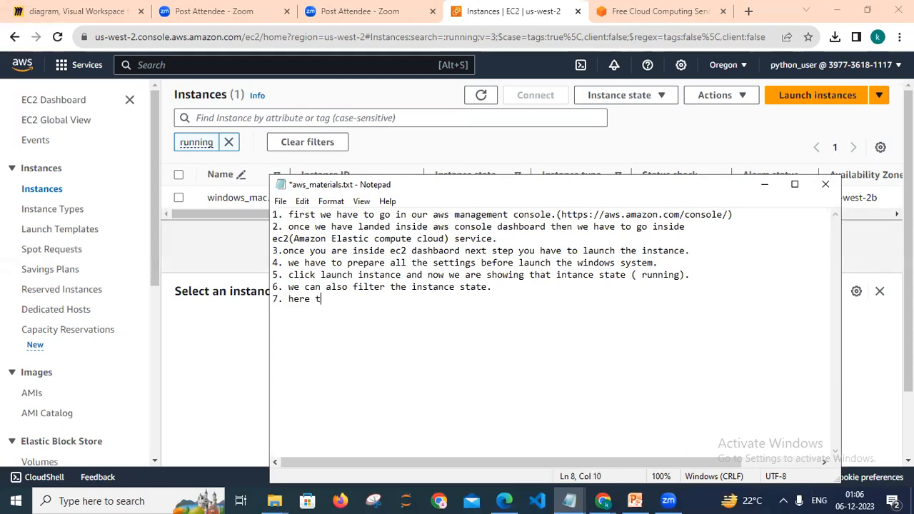
{"action": "type", "text": "wo types of checks"}
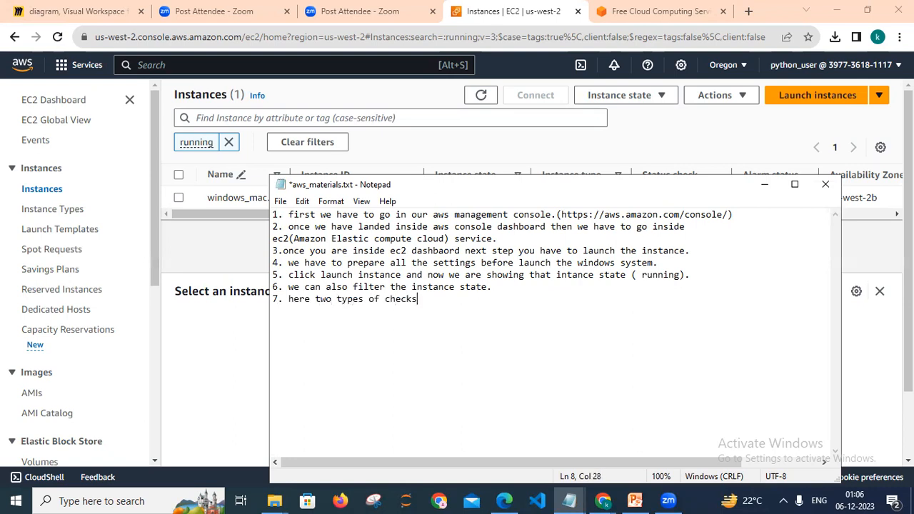
{"action": "type", "text": " are thesr"}
{"action": "key", "text": "BackSpace"}
{"action": "key", "text": "BackSpace"}
{"action": "type", "text": "re"}
{"action": "left_click", "coordinate": [390, 299]}
{"action": "key", "text": "Left"}
{"action": "type", "text": "stat"}
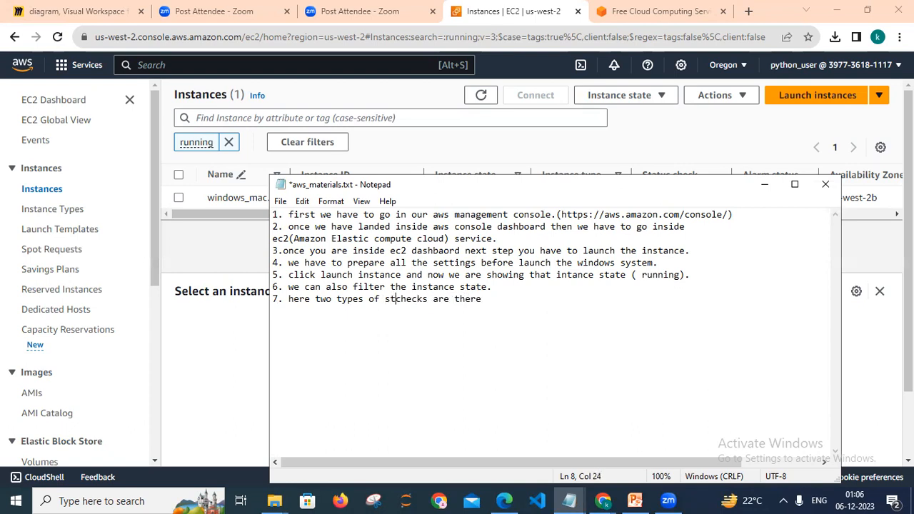
{"action": "type", "text": "us"}
Add the line 'System Reachability Check => which confirms that aws is able to get the network packets to the user instance.'.
{"action": "key", "text": "Right"}
{"action": "key", "text": "Right"}
{"action": "key", "text": "Right"}
{"action": "key", "text": "Right"}
{"action": "key", "text": "Right"}
{"action": "key", "text": "Right"}
{"action": "key", "text": "Right"}
{"action": "key", "text": "Right"}
{"action": "key", "text": "Right"}
{"action": "key", "text": "Right"}
{"action": "key", "text": "Right"}
{"action": "key", "text": "Right"}
{"action": "key", "text": "Right"}
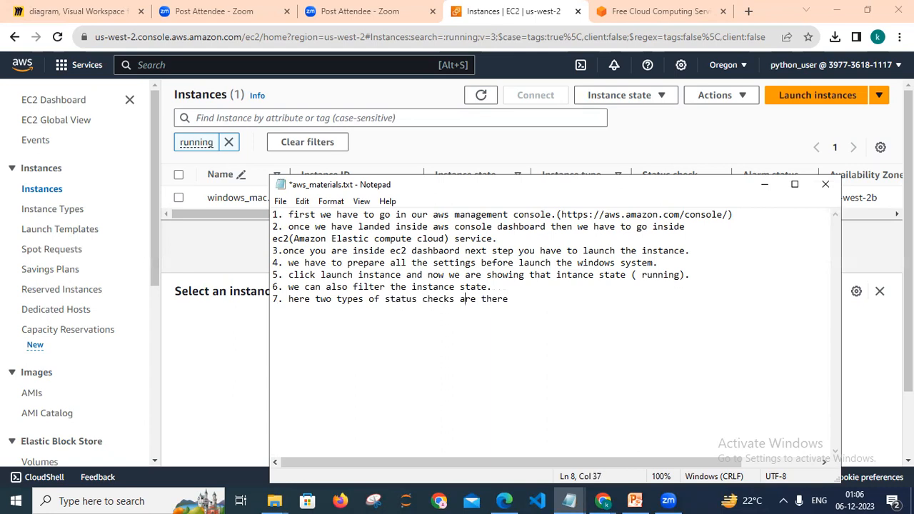
{"action": "key", "text": "Right"}
{"action": "key", "text": "Right"}
{"action": "key", "text": "Right"}
{"action": "type", "text": "System Reachability "}
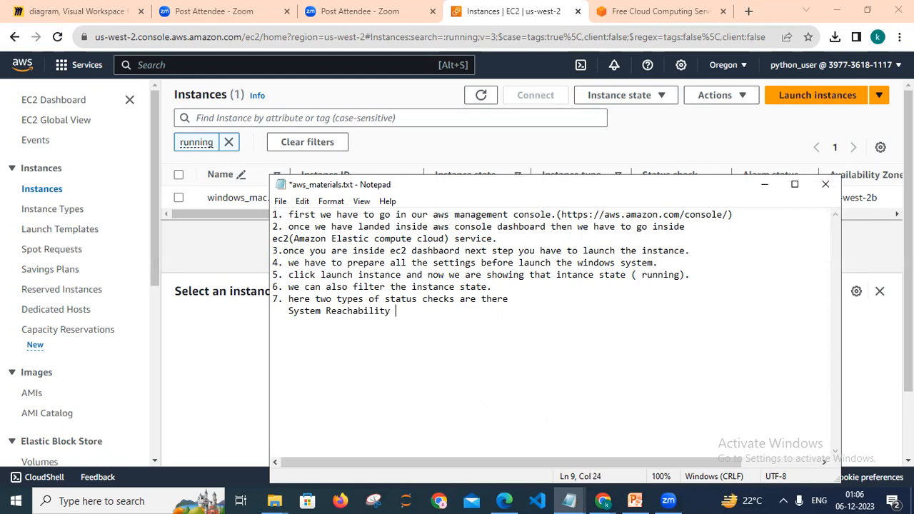
{"action": "type", "text": "Check => whicjh"}
{"action": "key", "text": "BackSpace"}
{"action": "key", "text": "BackSpace"}
{"action": "type", "text": "h confirms"}
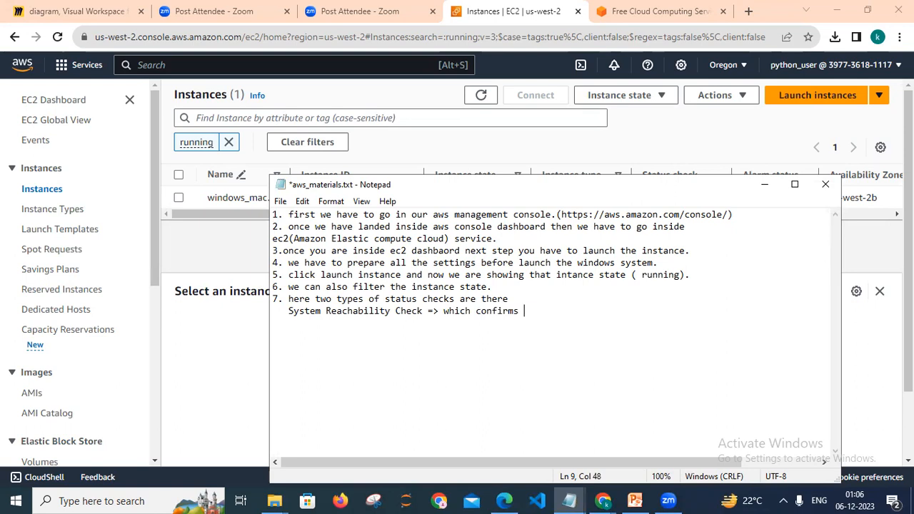
{"action": "type", "text": " that aws is able to"}
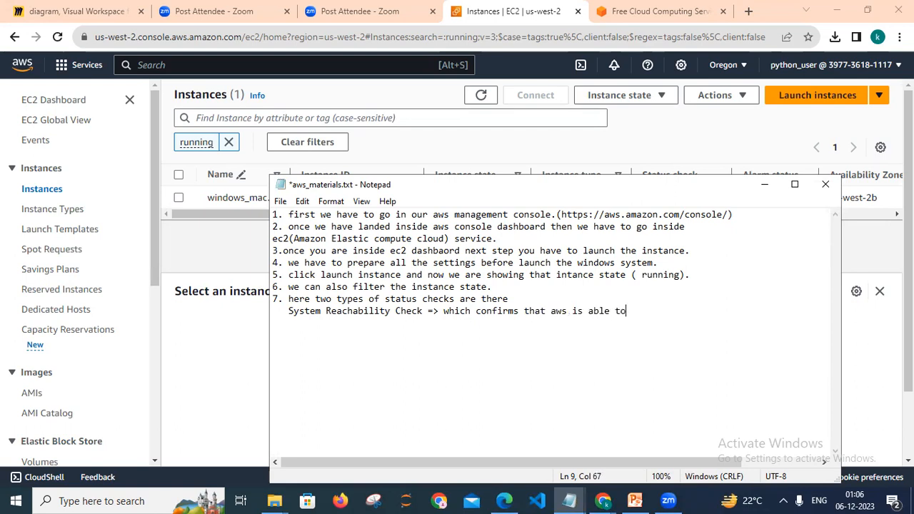
{"action": "type", "text": " grt the"}
{"action": "key", "text": "BackSpace"}
{"action": "type", "text": "e"}
{"action": "type", "text": " network packet"}
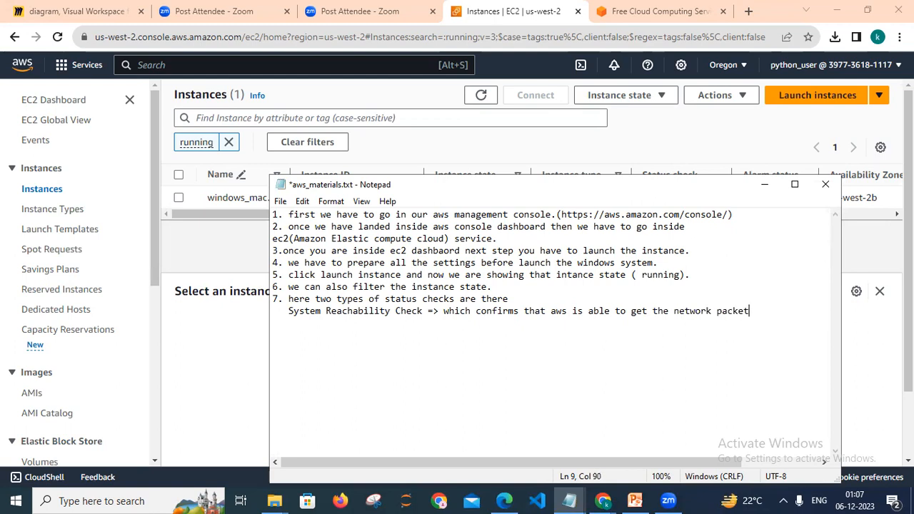
{"action": "type", "text": "s to the user instance."}
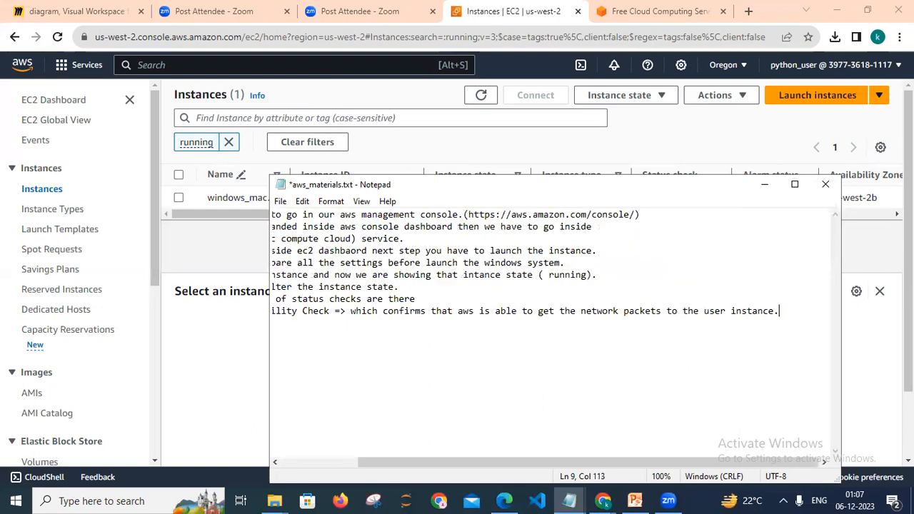
Add a new line 'unstance status check=> which detects a problem within the ec2 instance.'.
{"action": "key", "text": "Return"}
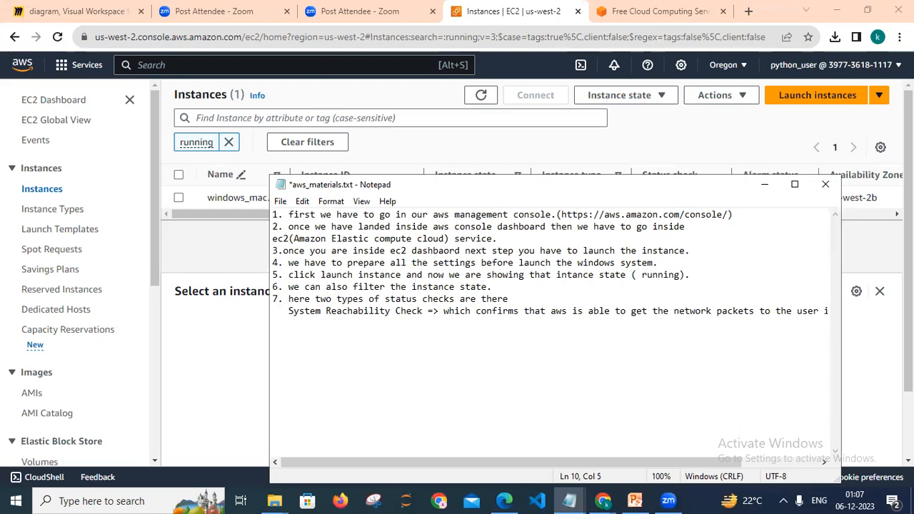
{"action": "type", "text": "unstance status che"}
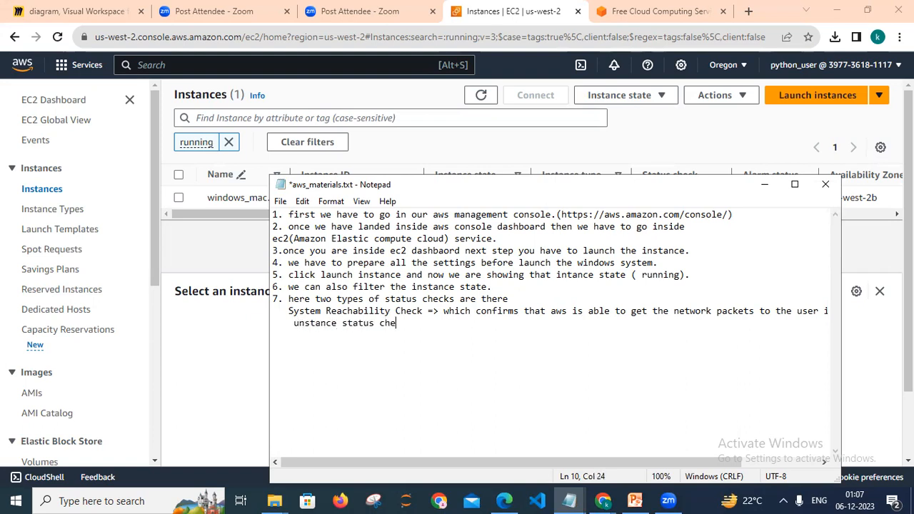
{"action": "type", "text": "ck=> which detects"}
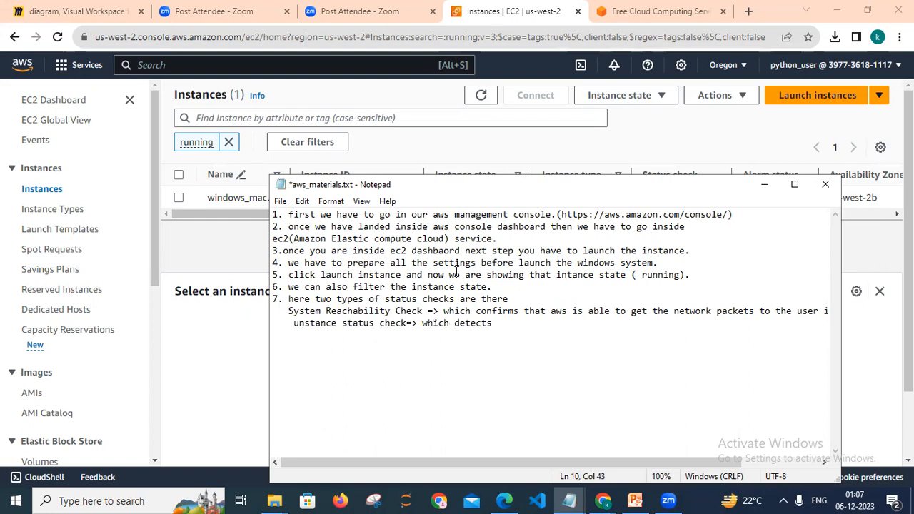
{"action": "key", "text": "alt+Tab"}
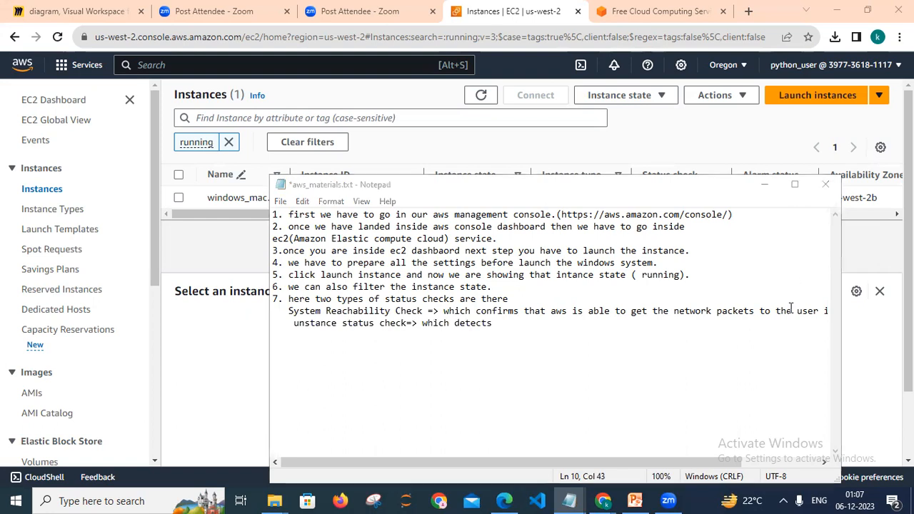
{"action": "left_click", "coordinate": [515, 328]}
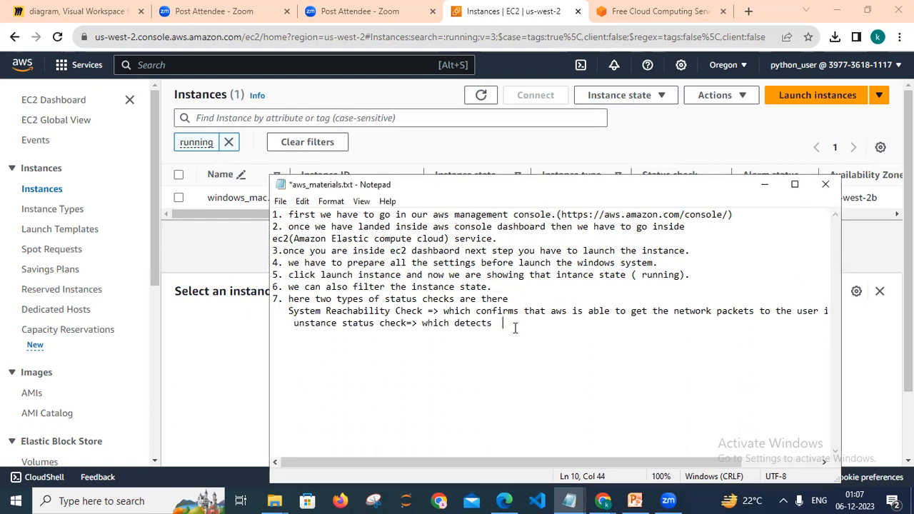
{"action": "type", "text": "a problem"}
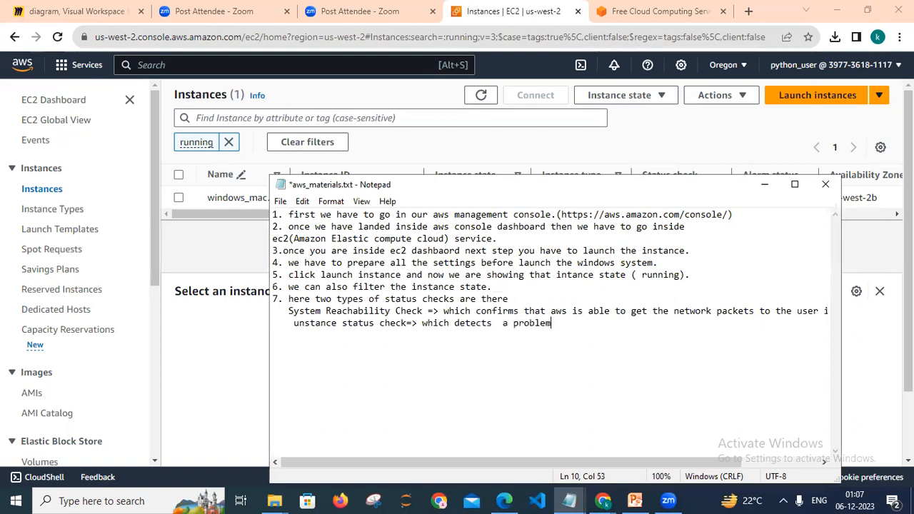
{"action": "type", "text": " within the ec2 instance."}
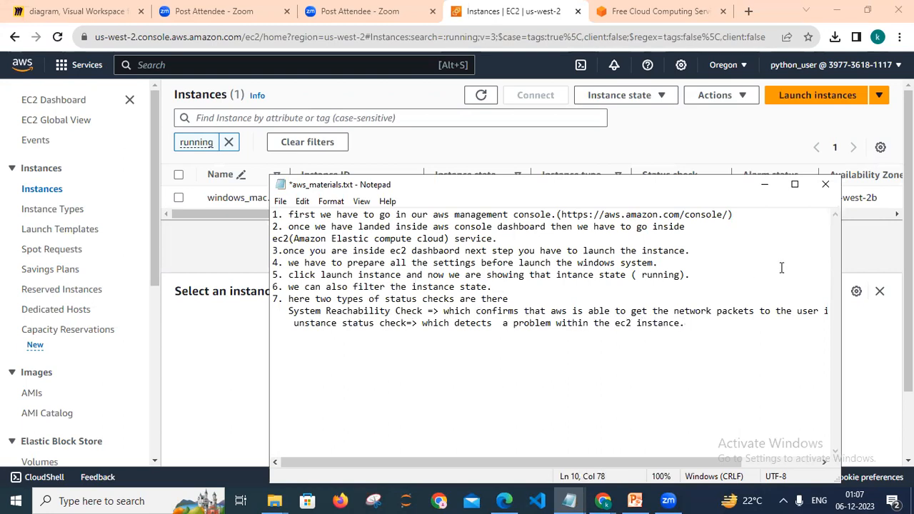
Return to the EC2 console, refresh the instances list and select the windows_mac… instance.
{"action": "left_click", "coordinate": [861, 243]}
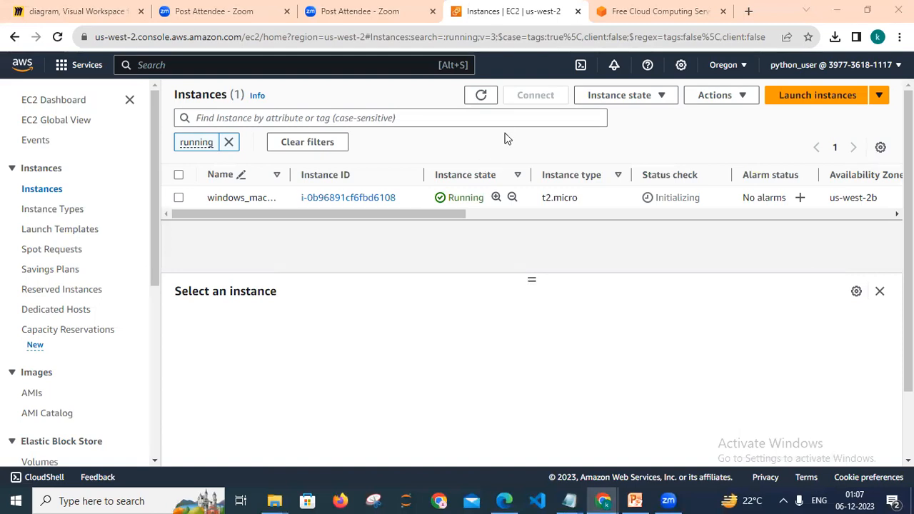
{"action": "double_click", "coordinate": [482, 95]}
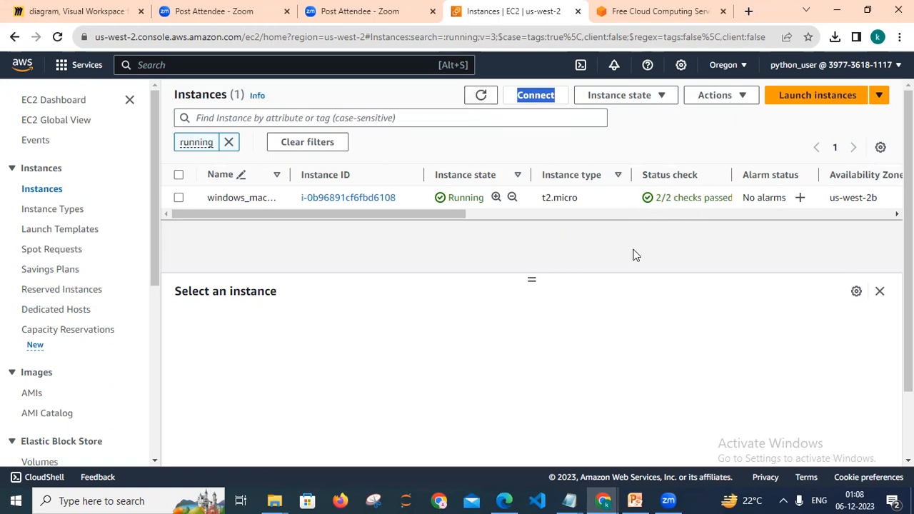
{"action": "left_click", "coordinate": [179, 198]}
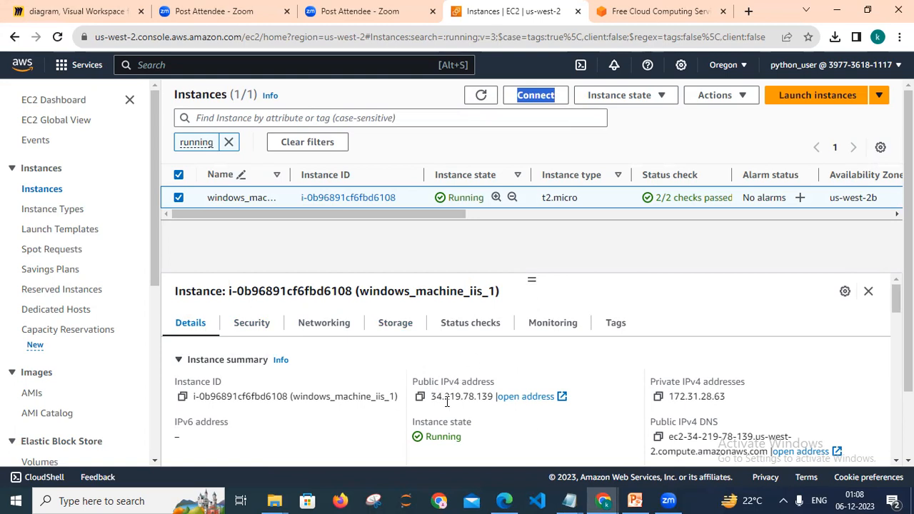
Browse the instance's Security, Networking, Storage, Status checks, Monitoring, Tags and Details tabs.
{"action": "left_click", "coordinate": [255, 328]}
{"action": "left_click", "coordinate": [318, 332]}
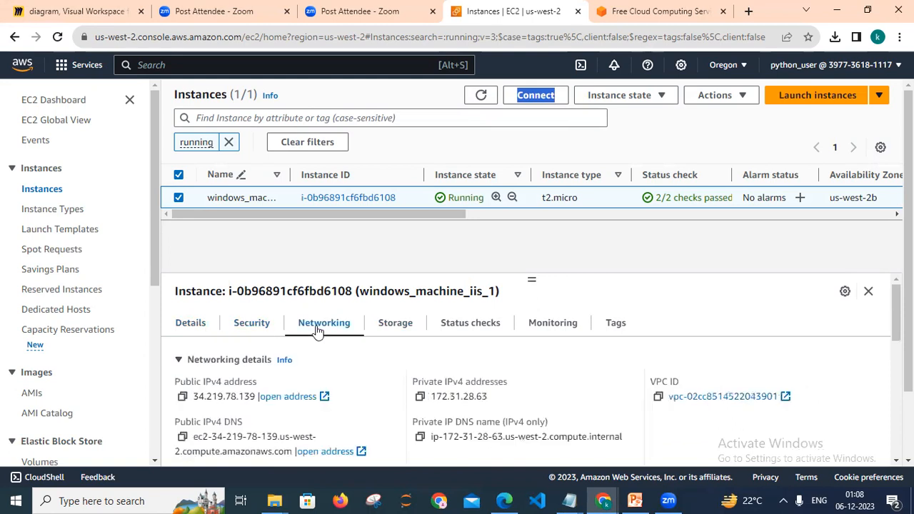
{"action": "left_click", "coordinate": [388, 329]}
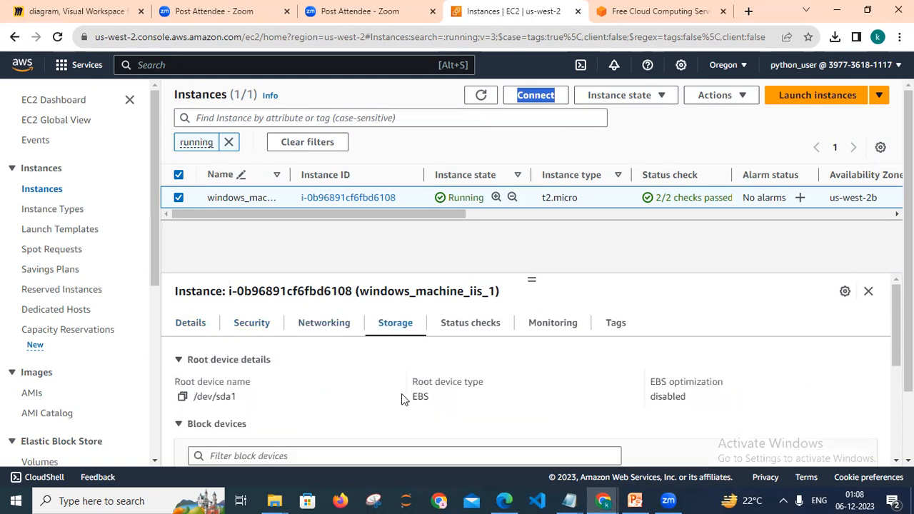
{"action": "left_click", "coordinate": [490, 326]}
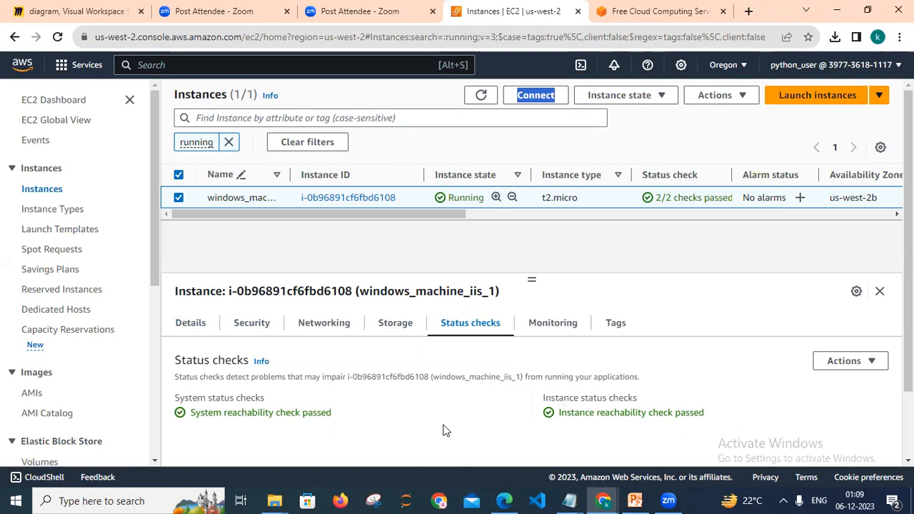
{"action": "left_click", "coordinate": [554, 327]}
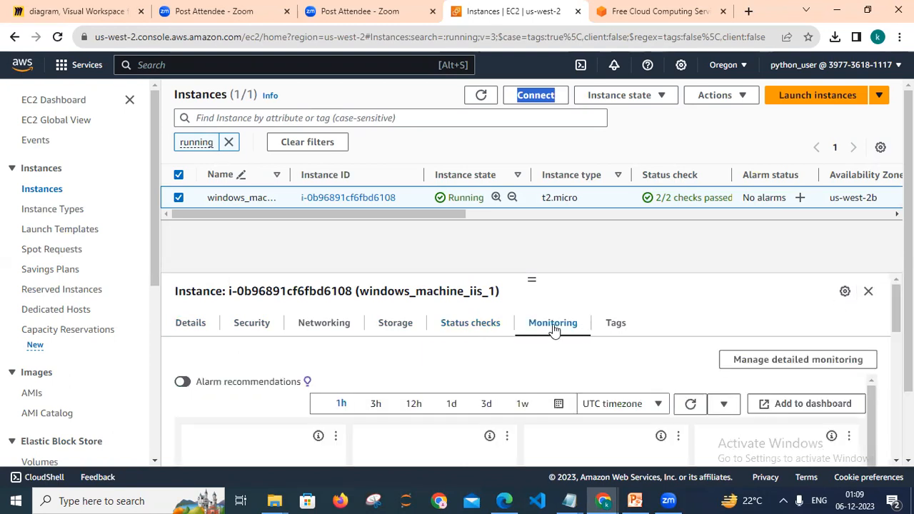
{"action": "left_click", "coordinate": [618, 326]}
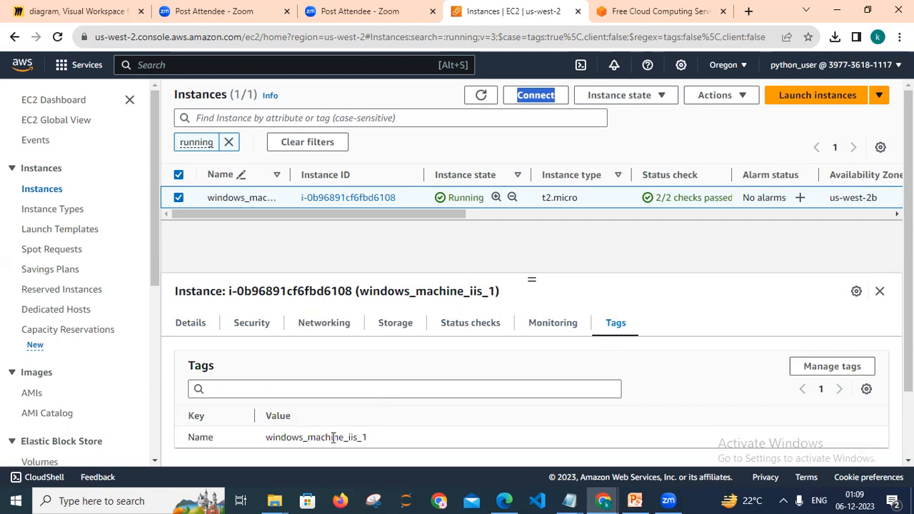
{"action": "left_click", "coordinate": [182, 331]}
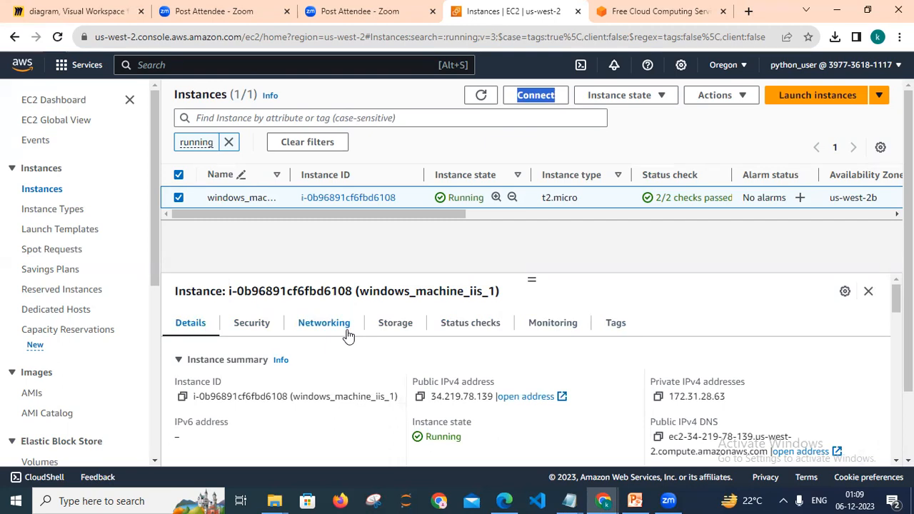
Reselect the instance and open its Connect to instance page.
{"action": "left_click", "coordinate": [178, 200]}
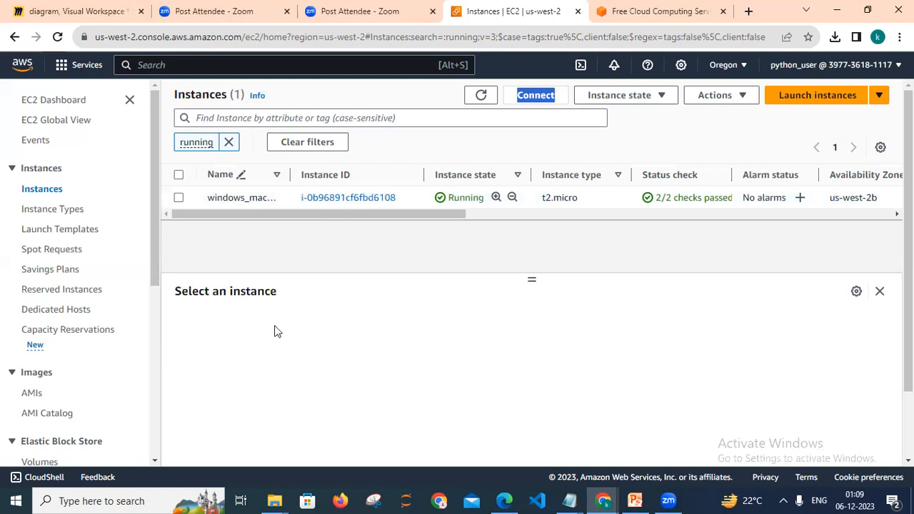
{"action": "left_click", "coordinate": [178, 199]}
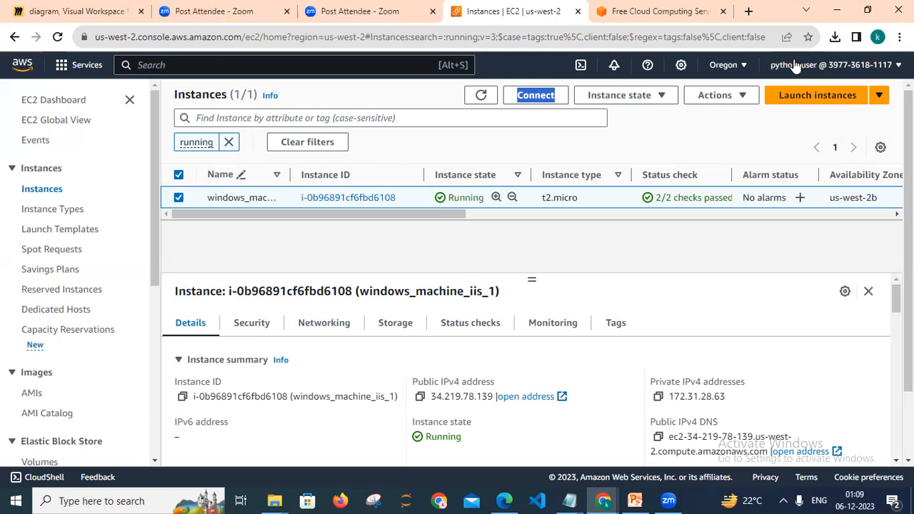
{"action": "left_click", "coordinate": [569, 152]}
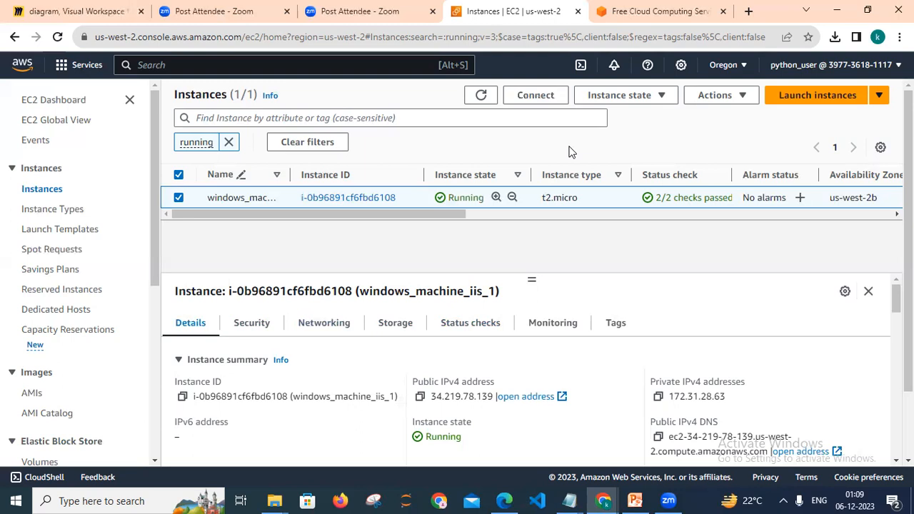
{"action": "left_click", "coordinate": [550, 100]}
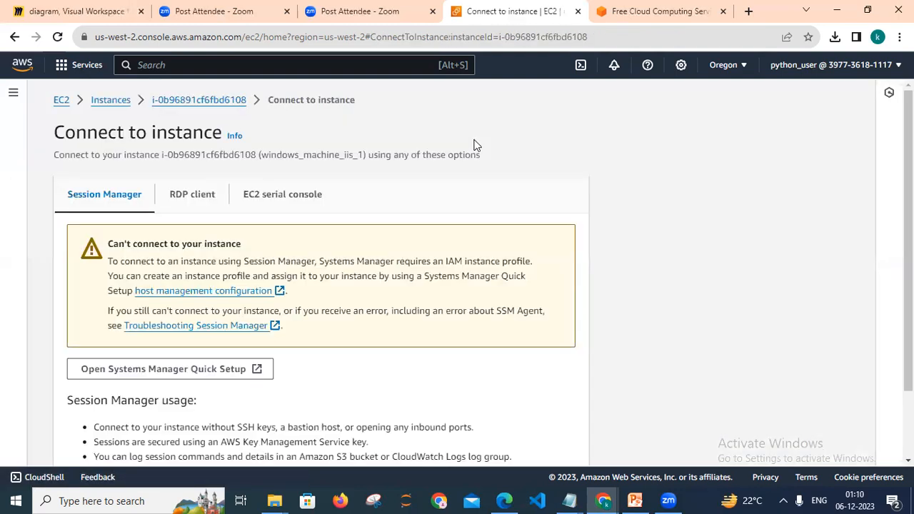
Switch to the RDP client connection option and download the remote desktop file.
{"action": "scroll", "coordinate": [258, 236], "scroll_direction": "down", "scroll_amount": 2}
{"action": "scroll", "coordinate": [257, 235], "scroll_direction": "up", "scroll_amount": 2}
{"action": "left_click", "coordinate": [194, 207]}
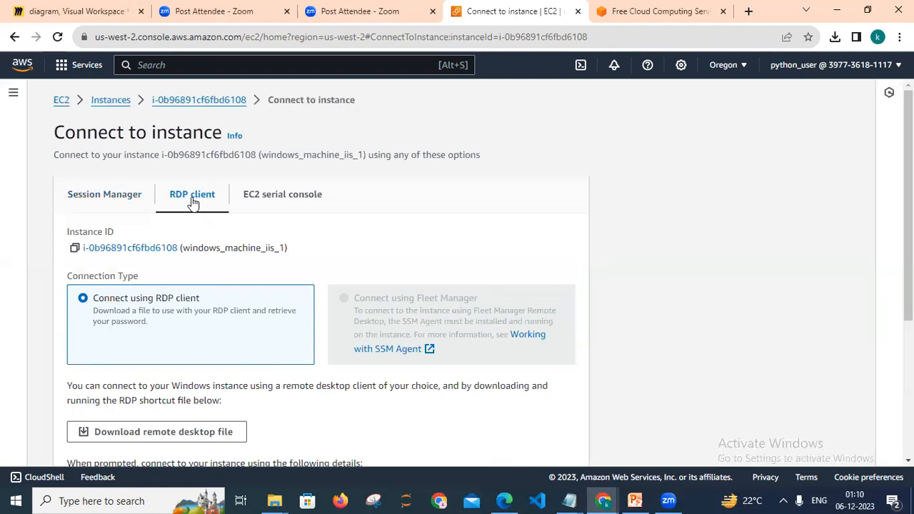
{"action": "scroll", "coordinate": [464, 278], "scroll_direction": "down", "scroll_amount": 1}
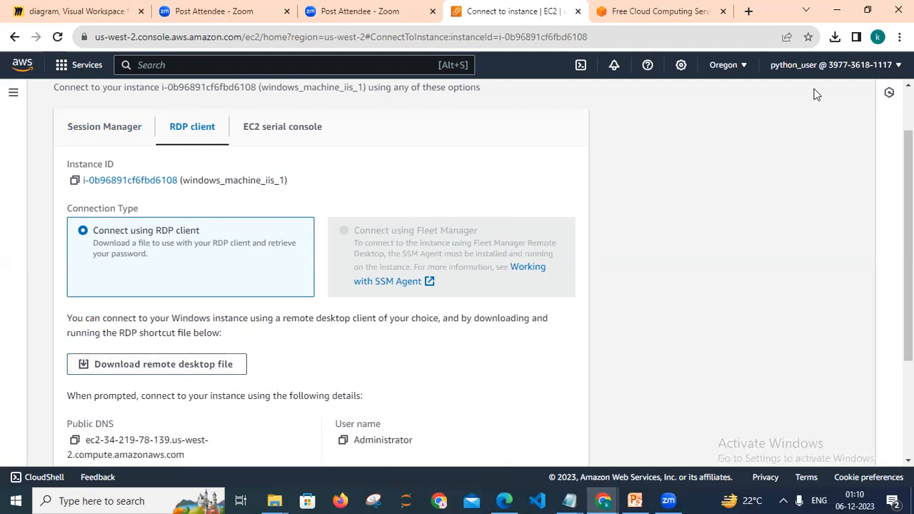
{"action": "left_click", "coordinate": [143, 365]}
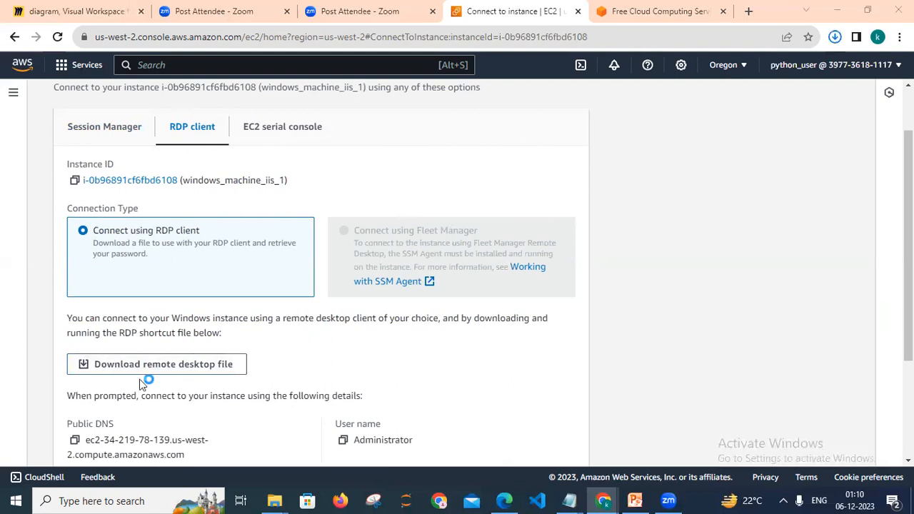
Locate the downloaded windows_machine_iis_1.rdp file and copy it into the AWS project folder.
{"action": "left_click", "coordinate": [836, 39]}
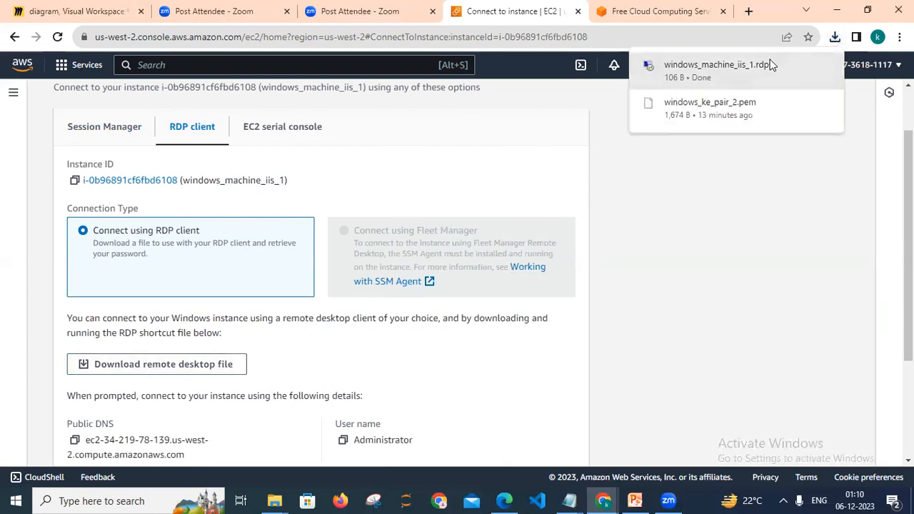
{"action": "left_click", "coordinate": [743, 65]}
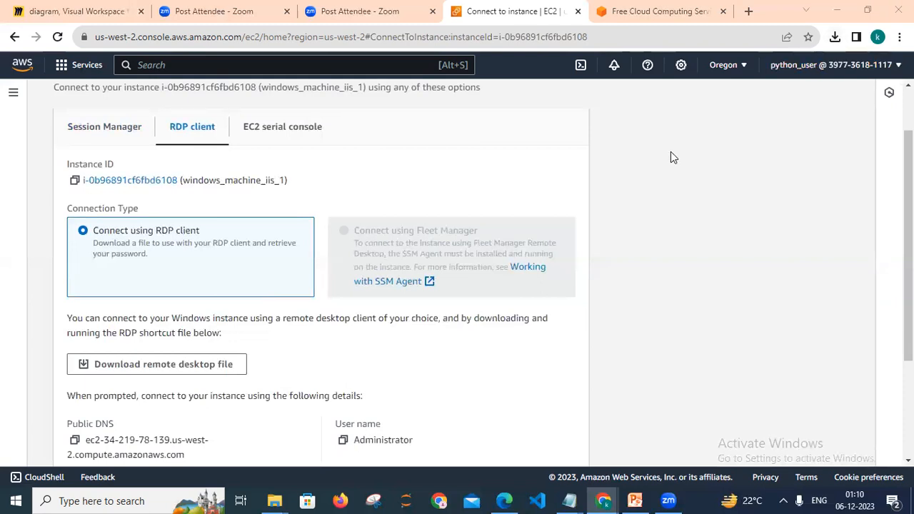
{"action": "left_click", "coordinate": [836, 38]}
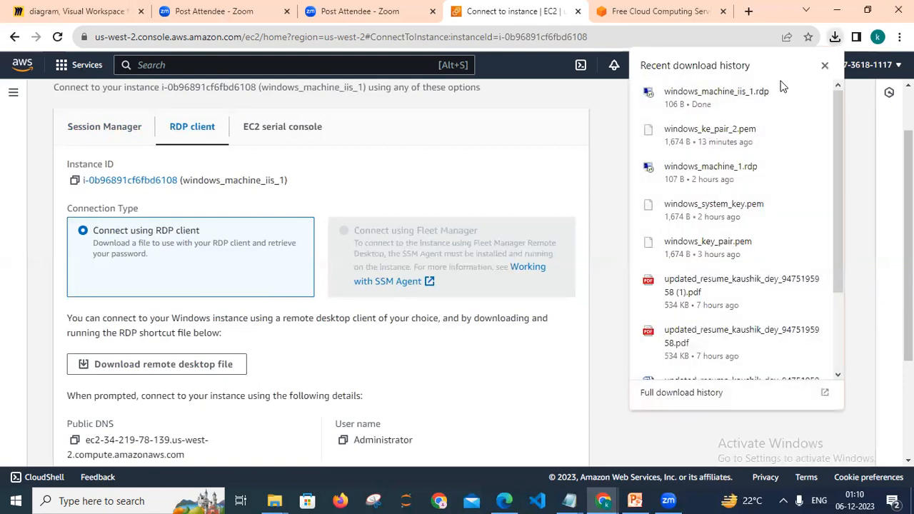
{"action": "left_click", "coordinate": [793, 92]}
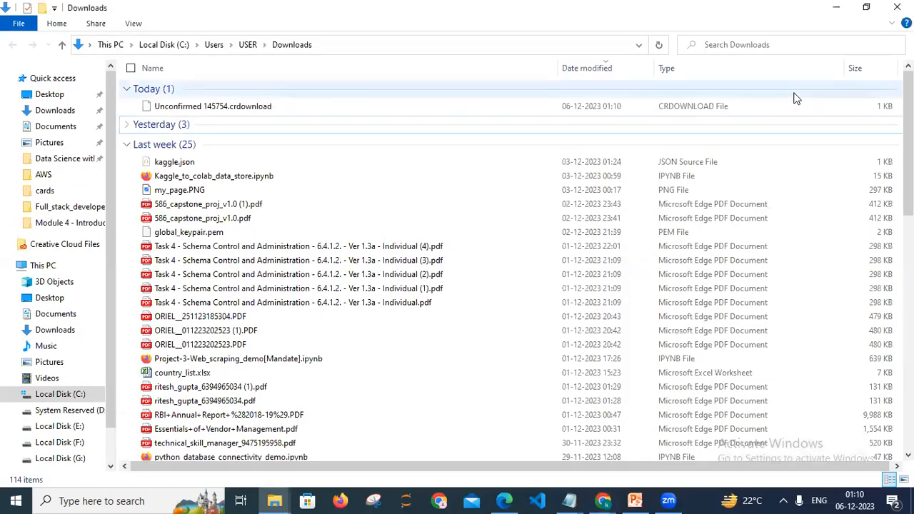
{"action": "left_click", "coordinate": [897, 7]}
{"action": "left_click", "coordinate": [836, 37]}
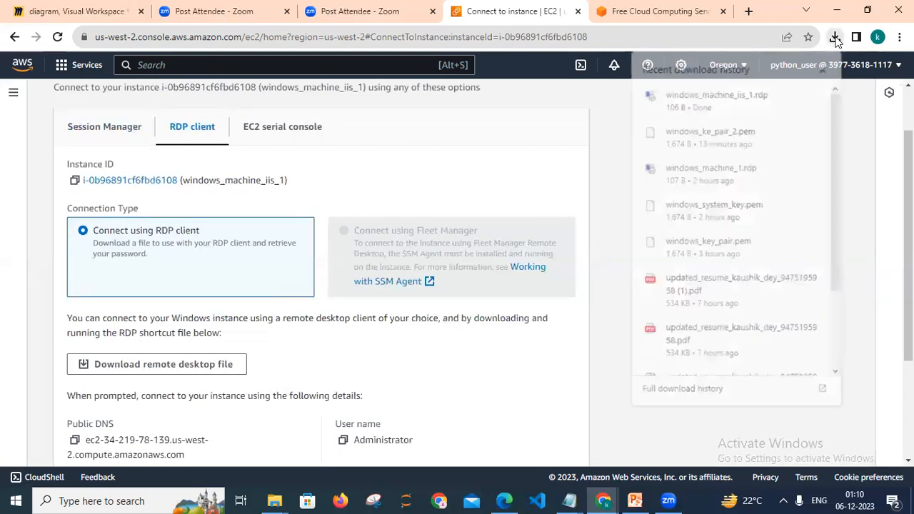
{"action": "left_click", "coordinate": [793, 92]}
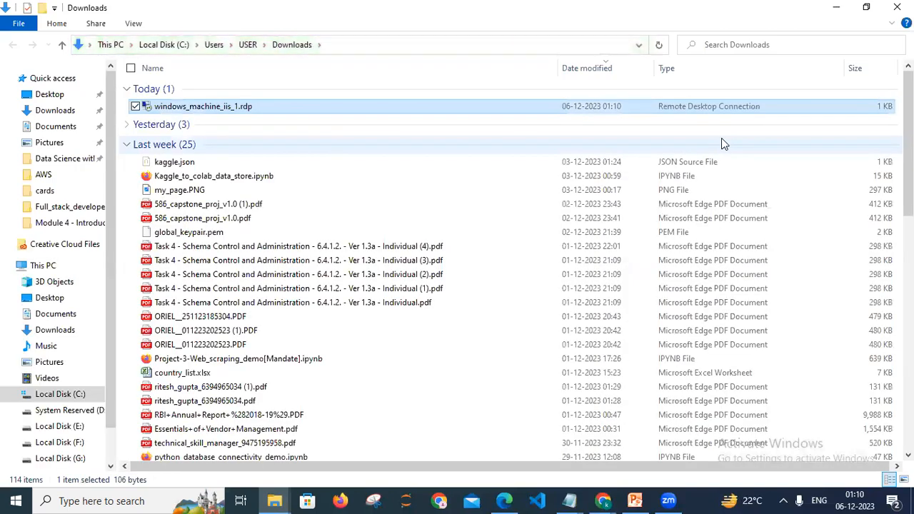
{"action": "mouse_move", "coordinate": [275, 501]}
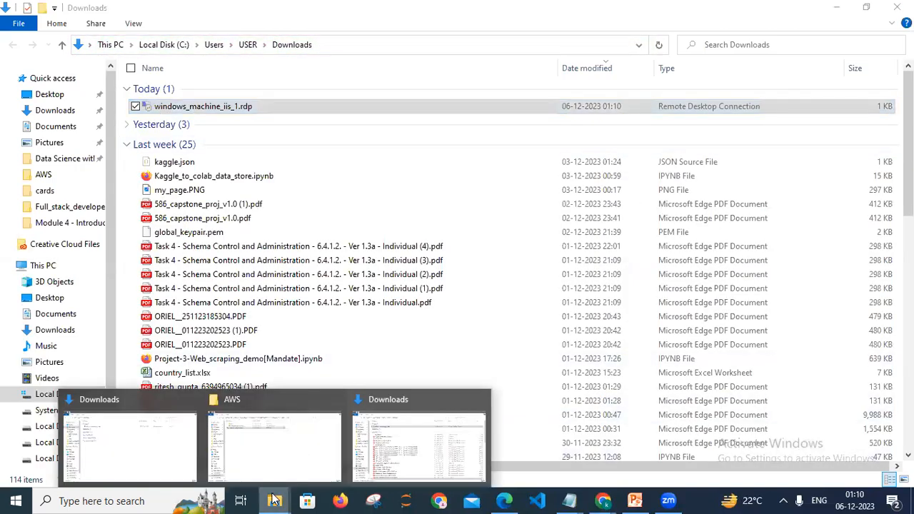
{"action": "left_click", "coordinate": [266, 450]}
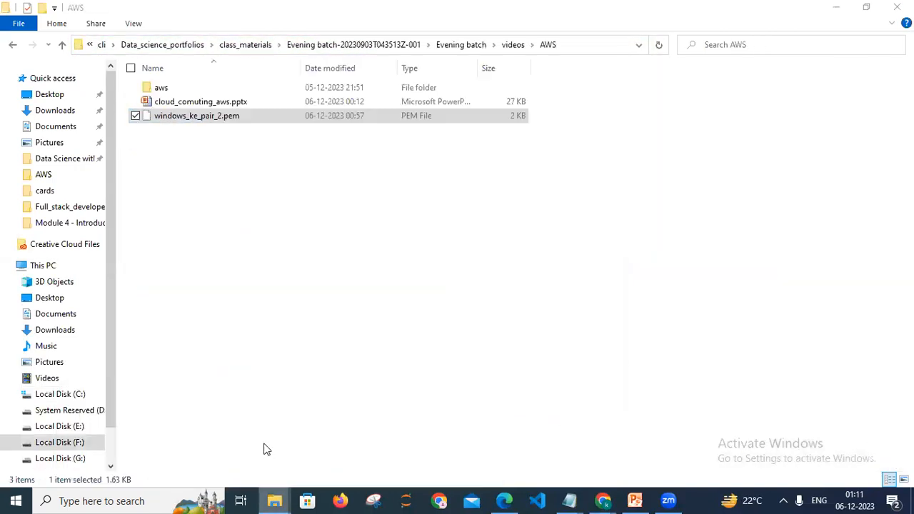
{"action": "left_click", "coordinate": [268, 312]}
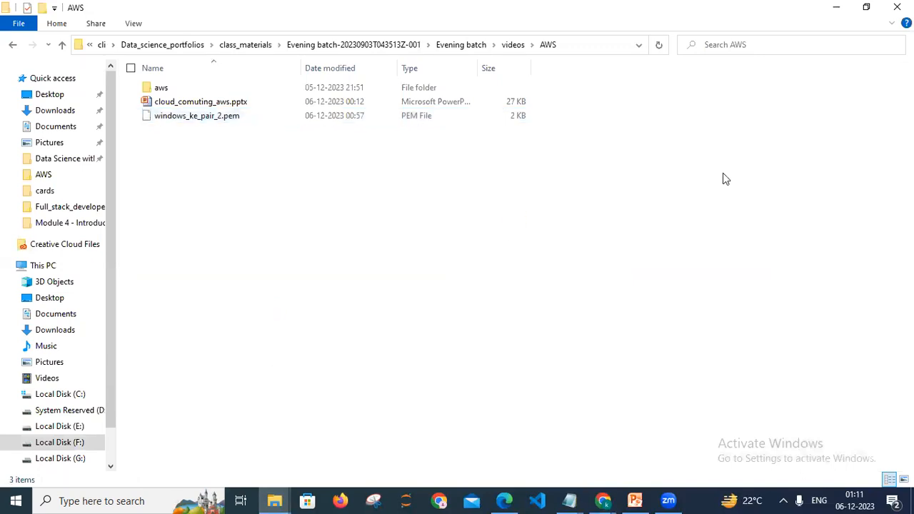
{"action": "key", "text": "ctrl+v"}
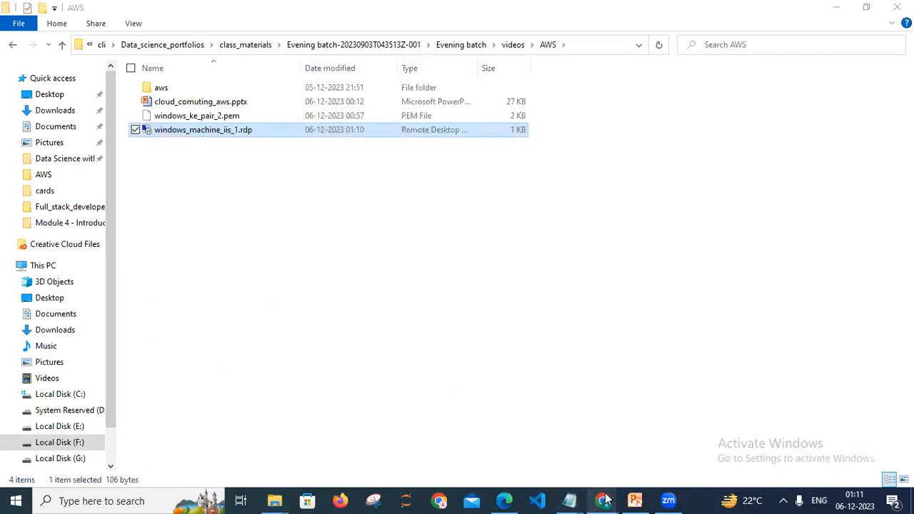
Return to the connection page and open Get password for the instance.
{"action": "mouse_move", "coordinate": [603, 500]}
{"action": "left_click", "coordinate": [664, 424]}
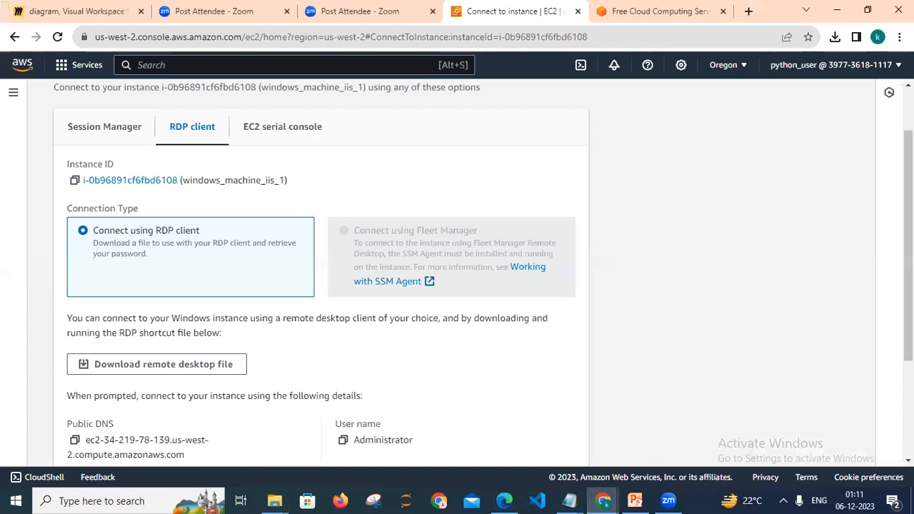
{"action": "scroll", "coordinate": [380, 346], "scroll_direction": "down", "scroll_amount": 3}
{"action": "scroll", "coordinate": [380, 345], "scroll_direction": "up", "scroll_amount": 1}
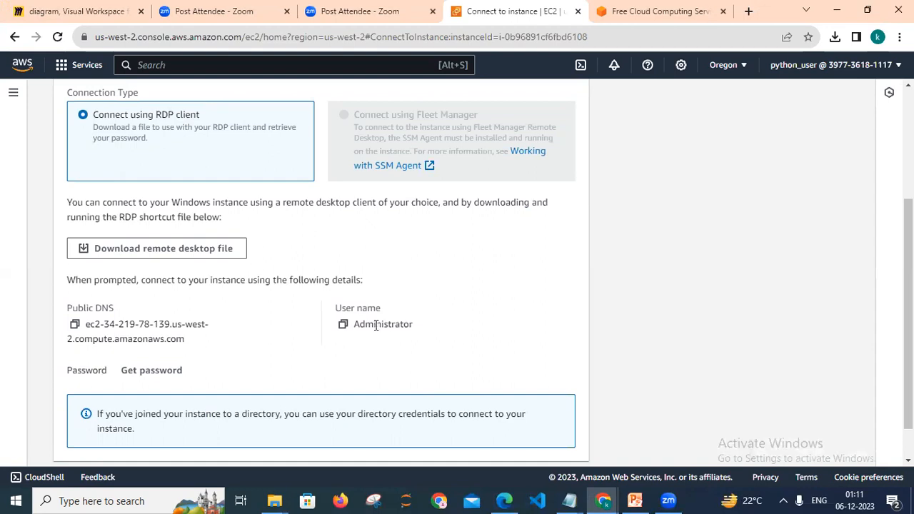
{"action": "left_click", "coordinate": [159, 373]}
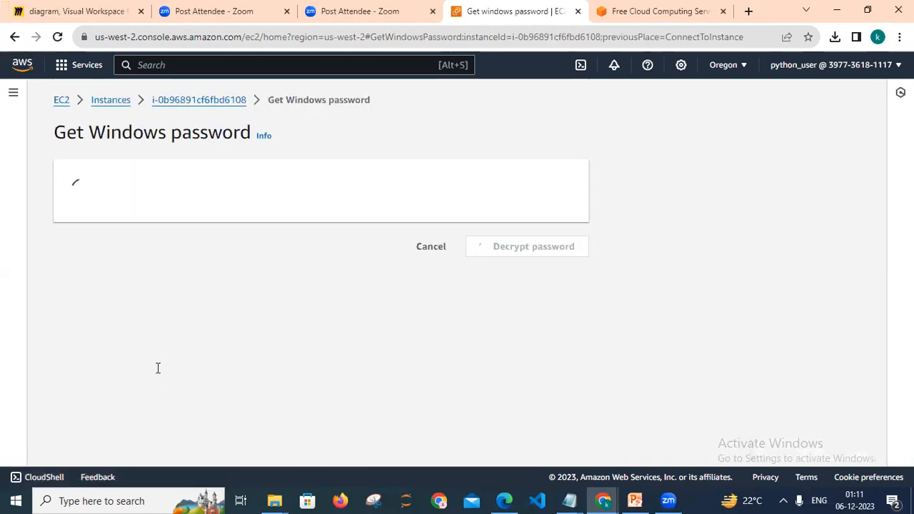
{"action": "mouse_move", "coordinate": [908, 286]}
{"action": "left_mouse_down"}
{"action": "mouse_move", "coordinate": [908, 346]}
{"action": "mouse_move", "coordinate": [908, 285]}
{"action": "left_mouse_up"}
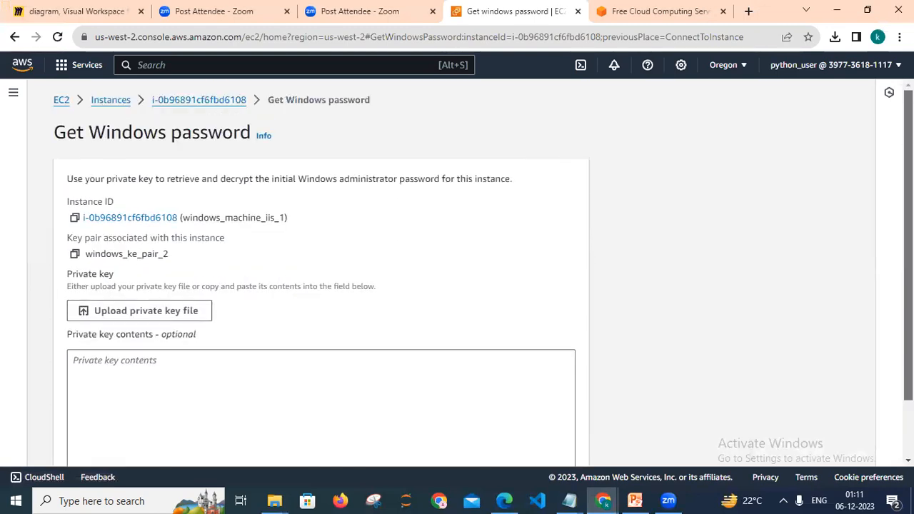
Upload the windows_ke_pair_2.pem private key file from the AWS project folder.
{"action": "left_click", "coordinate": [144, 319]}
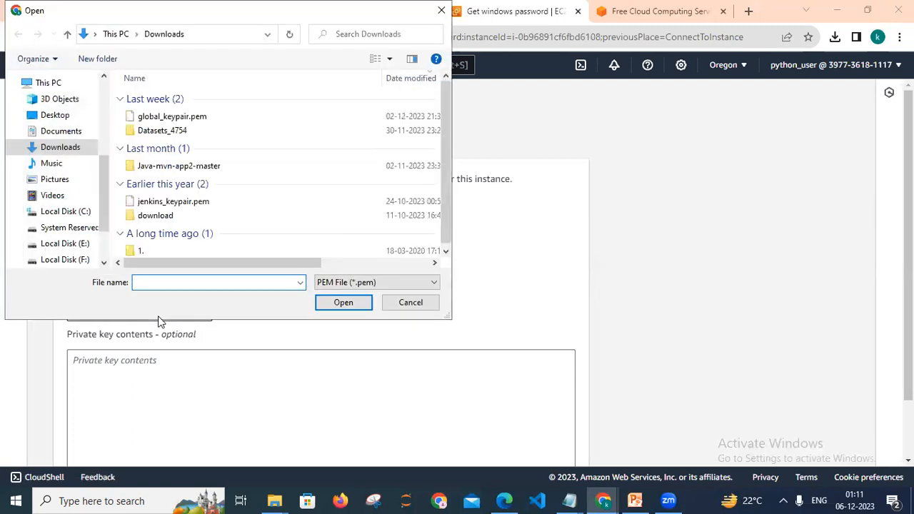
{"action": "mouse_move", "coordinate": [272, 500]}
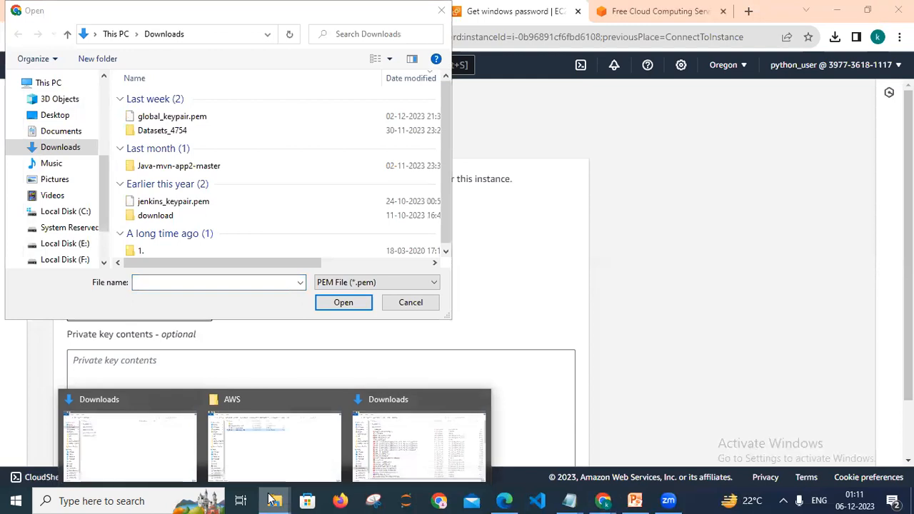
{"action": "left_click", "coordinate": [257, 464]}
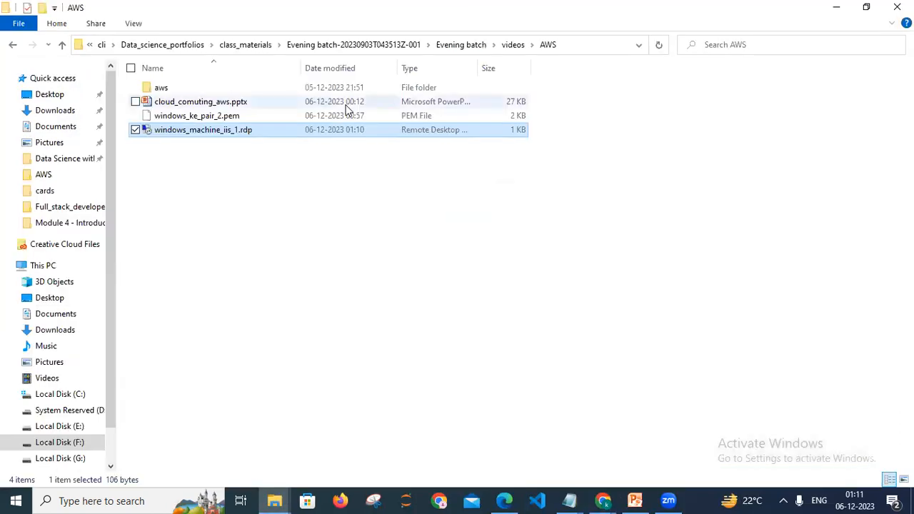
{"action": "left_click", "coordinate": [571, 45]}
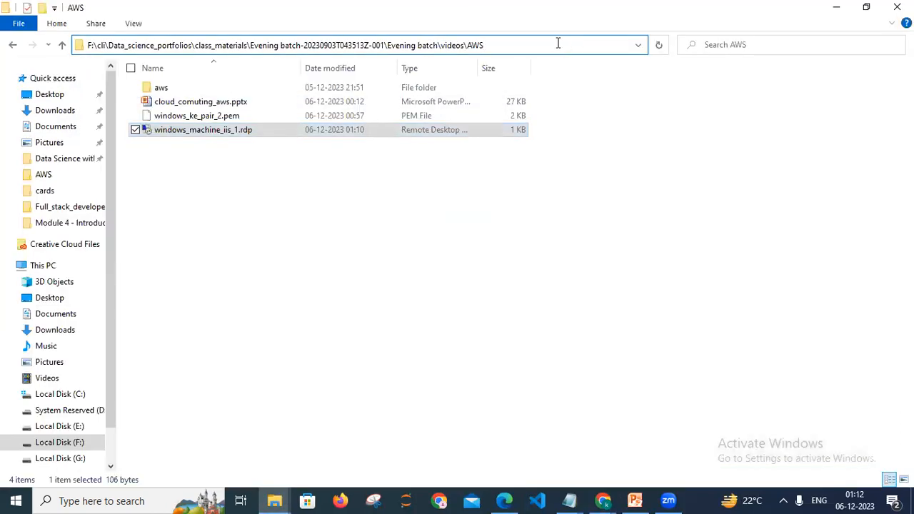
{"action": "key", "text": "ctrl+a"}
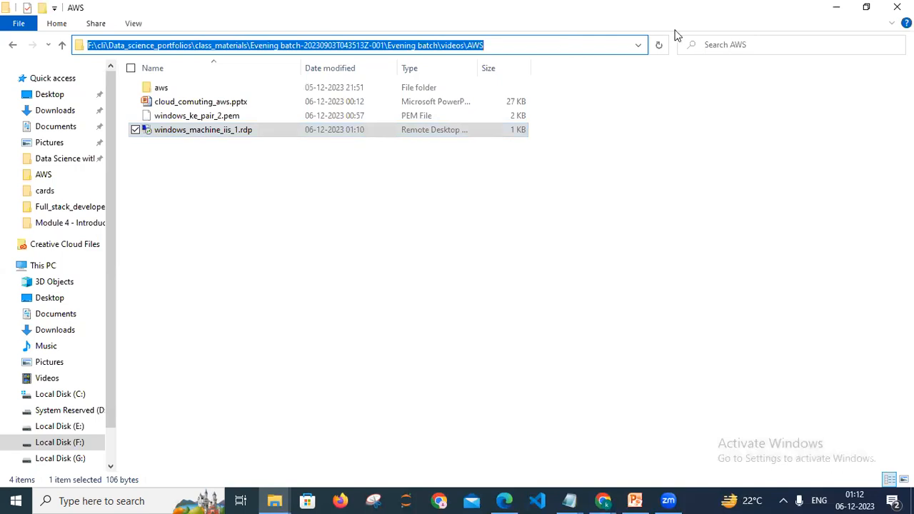
{"action": "left_click", "coordinate": [826, 16]}
{"action": "key", "text": "ctrl+v"}
{"action": "key", "text": "Return"}
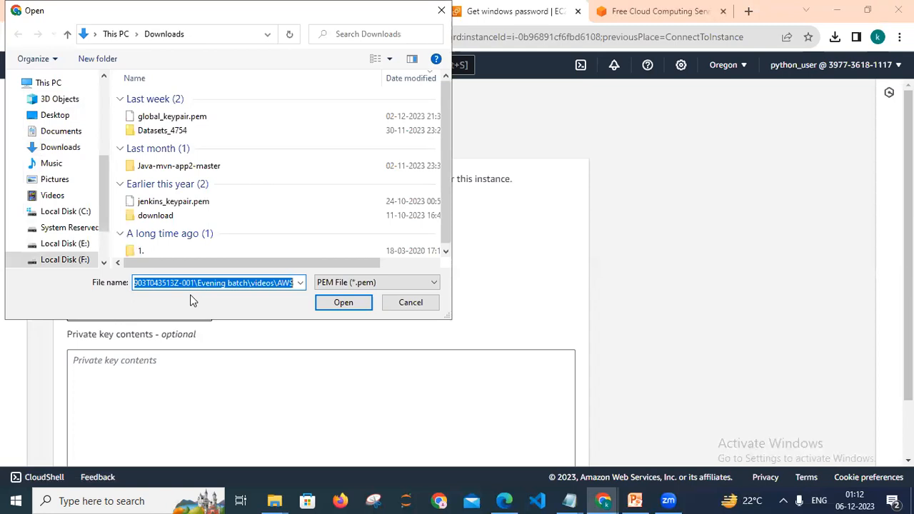
{"action": "left_click", "coordinate": [220, 118]}
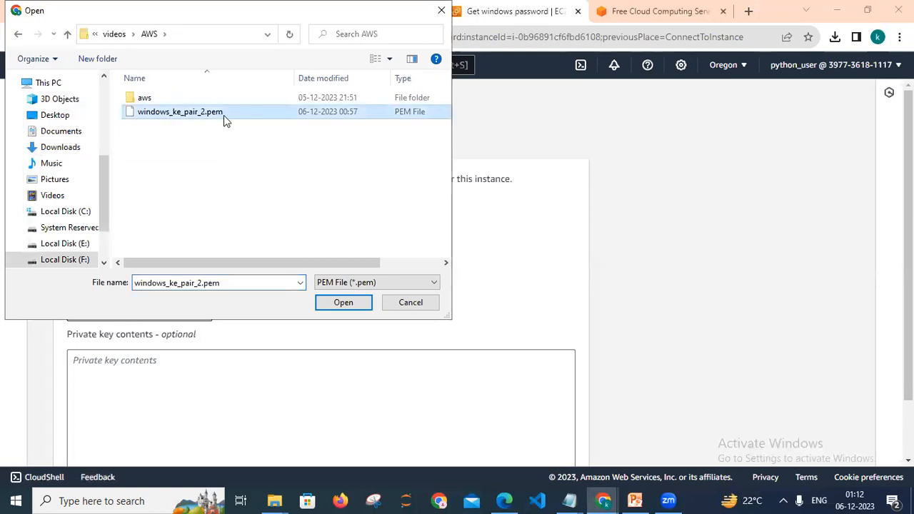
{"action": "left_click", "coordinate": [328, 305]}
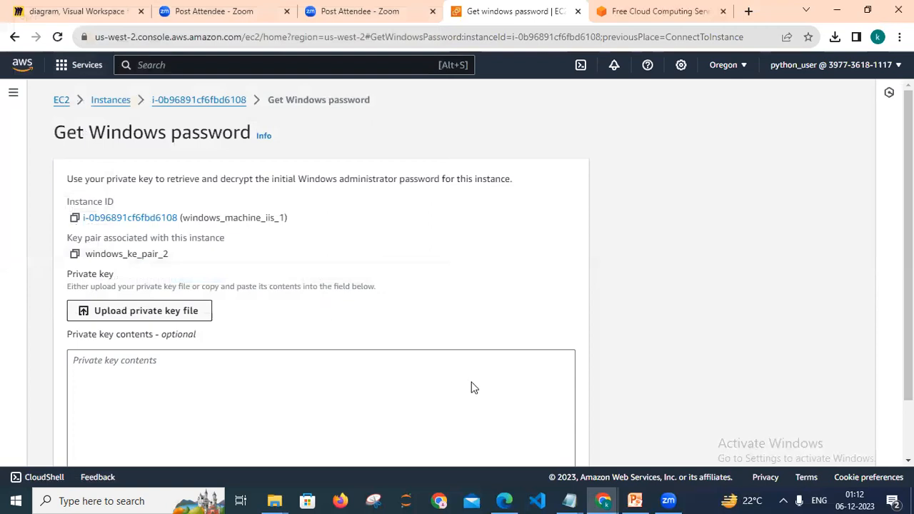
Decrypt the Windows administrator password and view the connection details.
{"action": "scroll", "coordinate": [457, 273], "scroll_direction": "down", "scroll_amount": 1}
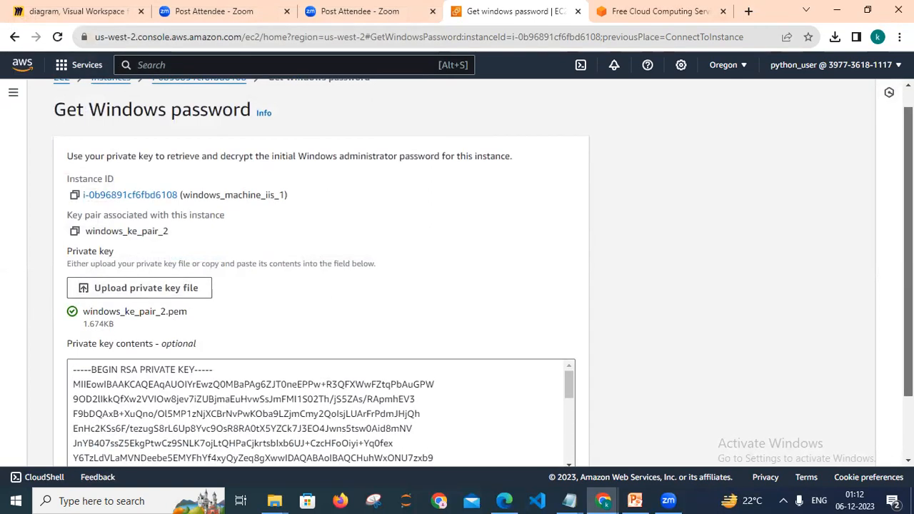
{"action": "scroll", "coordinate": [105, 301], "scroll_direction": "down", "scroll_amount": 3}
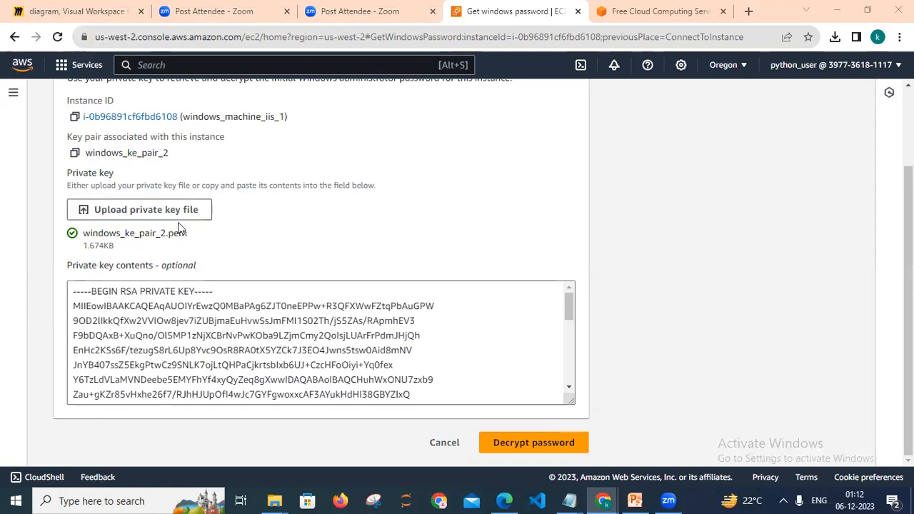
{"action": "left_click", "coordinate": [157, 307]}
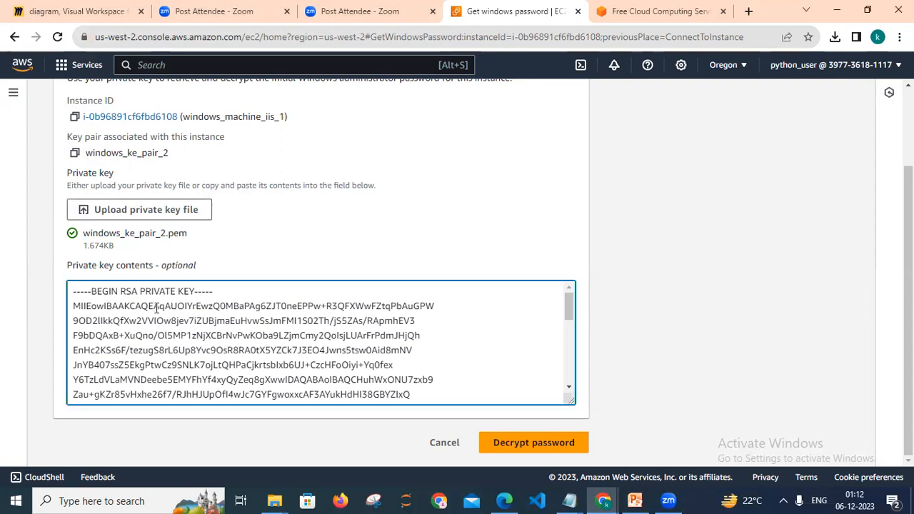
{"action": "left_click", "coordinate": [525, 444]}
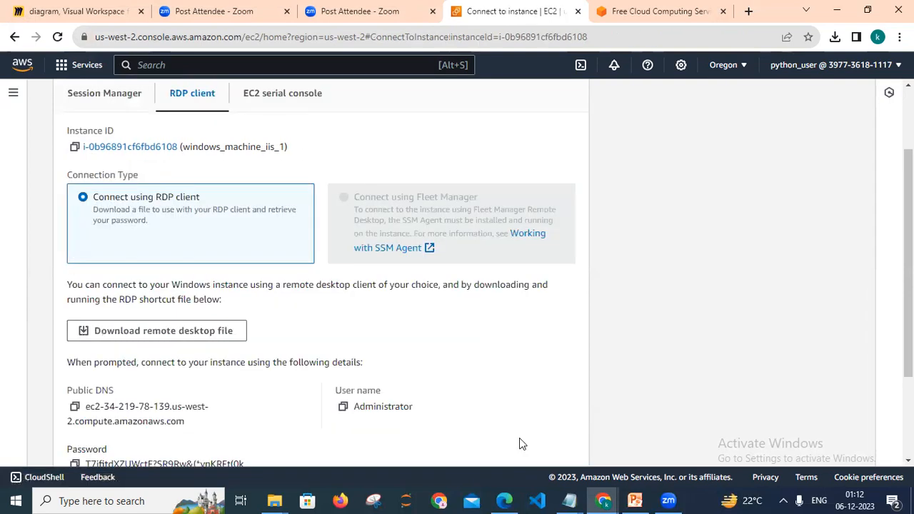
{"action": "scroll", "coordinate": [458, 271], "scroll_direction": "down", "scroll_amount": 2}
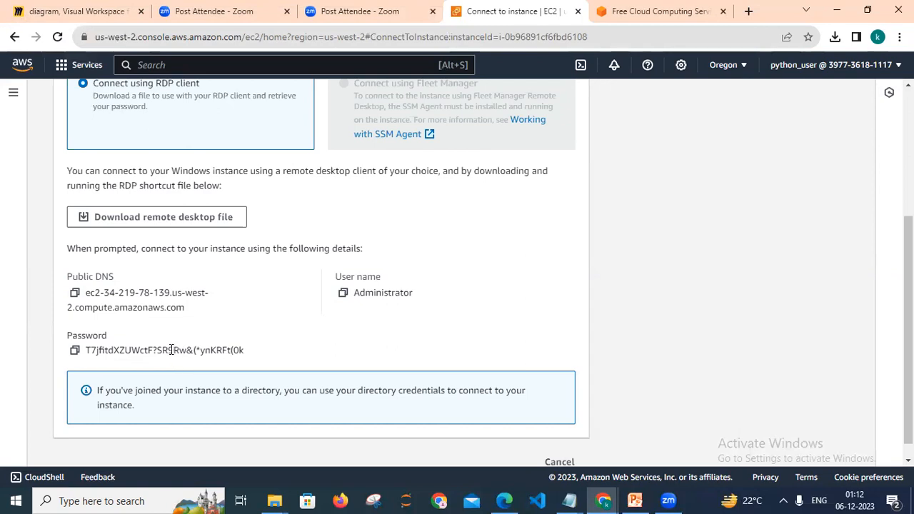
Open the windows_machine_iis_1.rdp file from the AWS folder and confirm connecting to the remote instance.
{"action": "mouse_move", "coordinate": [274, 500]}
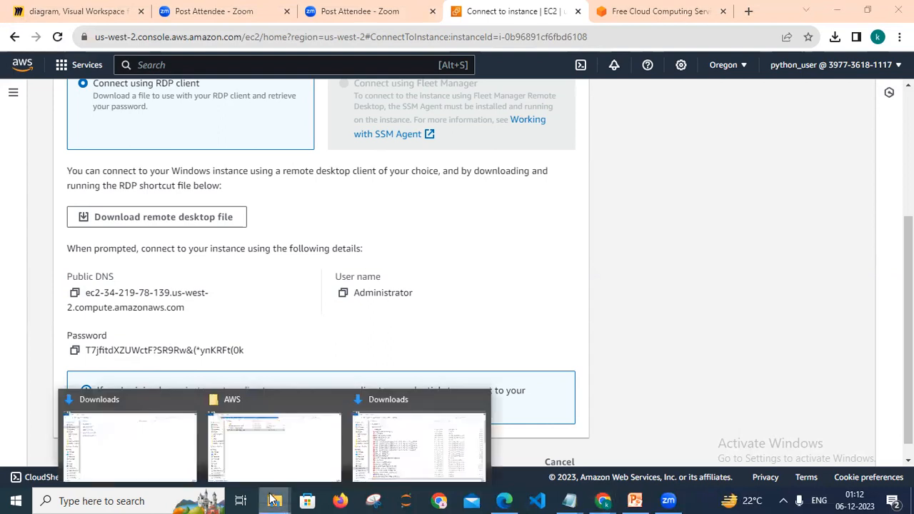
{"action": "left_click", "coordinate": [254, 447]}
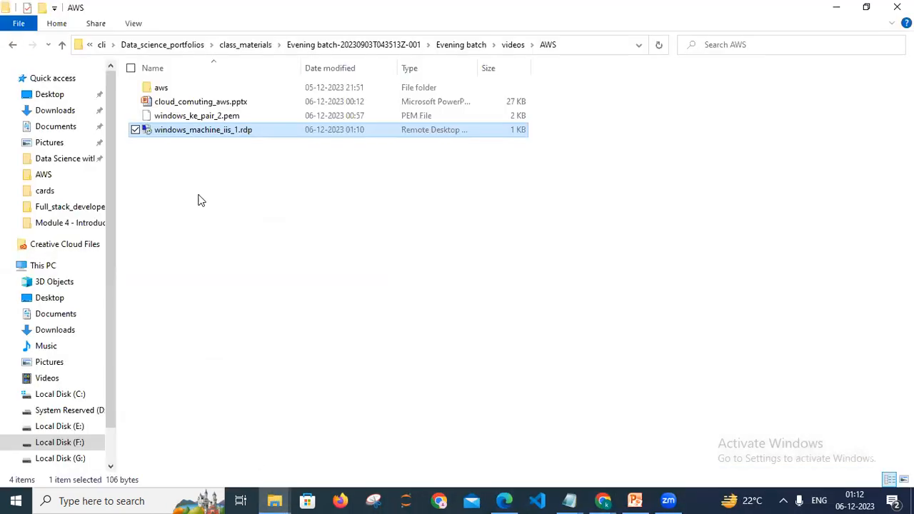
{"action": "left_click", "coordinate": [199, 160]}
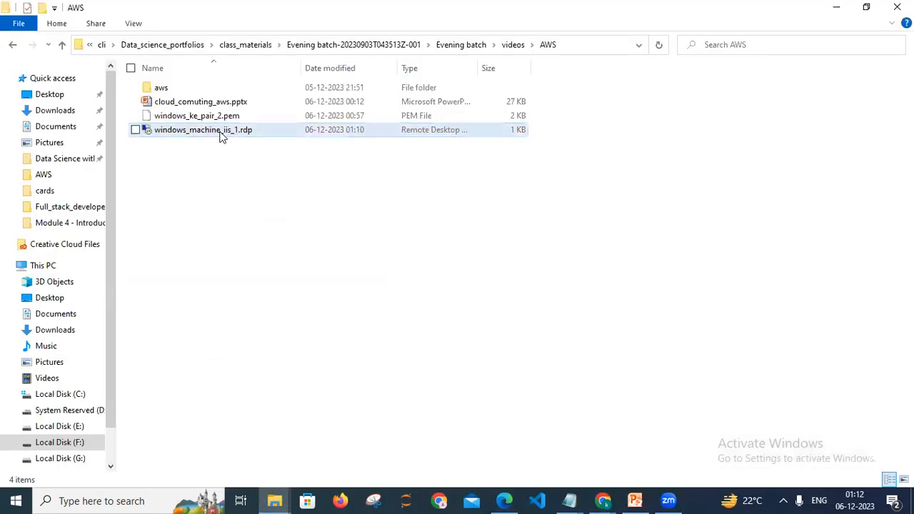
{"action": "left_click", "coordinate": [210, 136]}
{"action": "double_click", "coordinate": [210, 136]}
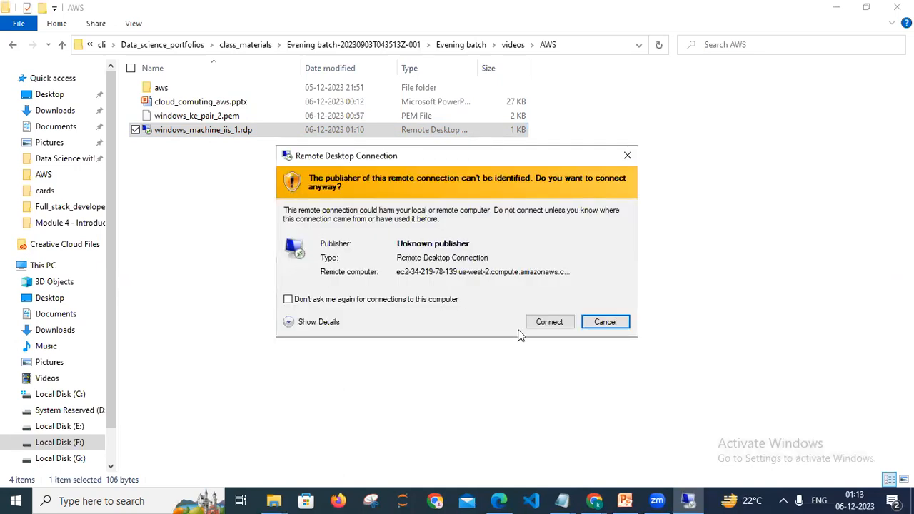
{"action": "left_click", "coordinate": [550, 330]}
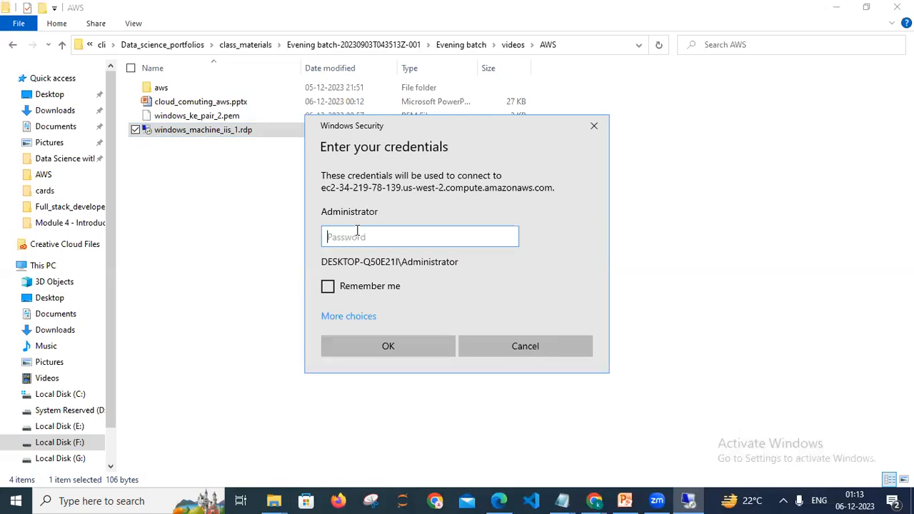
Copy the decrypted administrator password from the connection page and paste it into the remote desktop password field.
{"action": "left_click", "coordinate": [602, 500]}
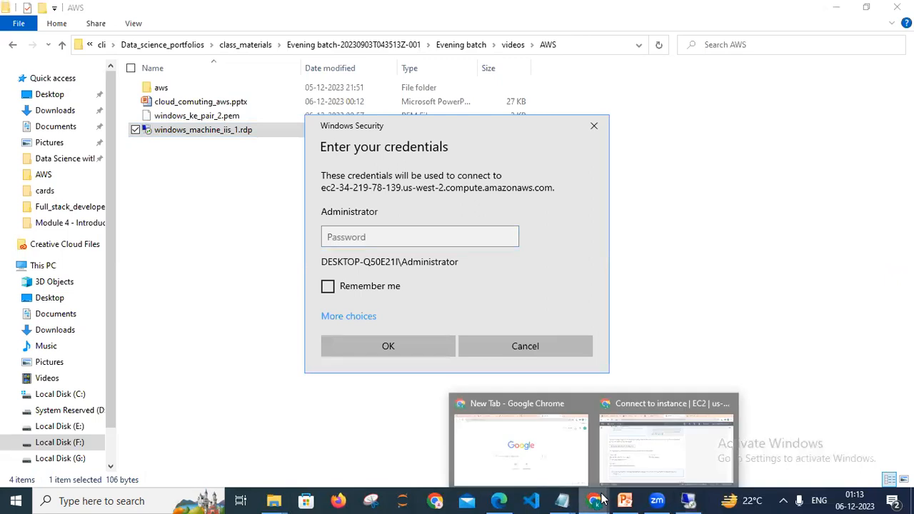
{"action": "left_click", "coordinate": [652, 454]}
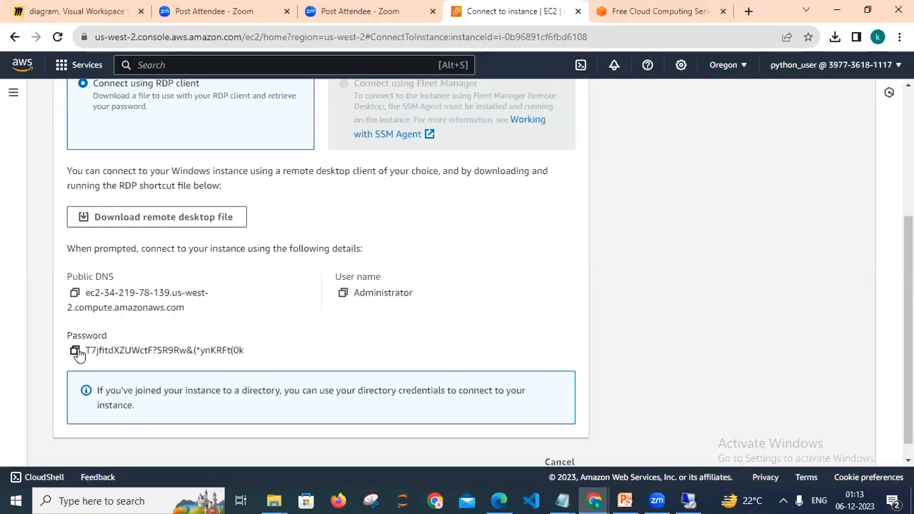
{"action": "left_click", "coordinate": [76, 351]}
{"action": "left_click", "coordinate": [690, 501]}
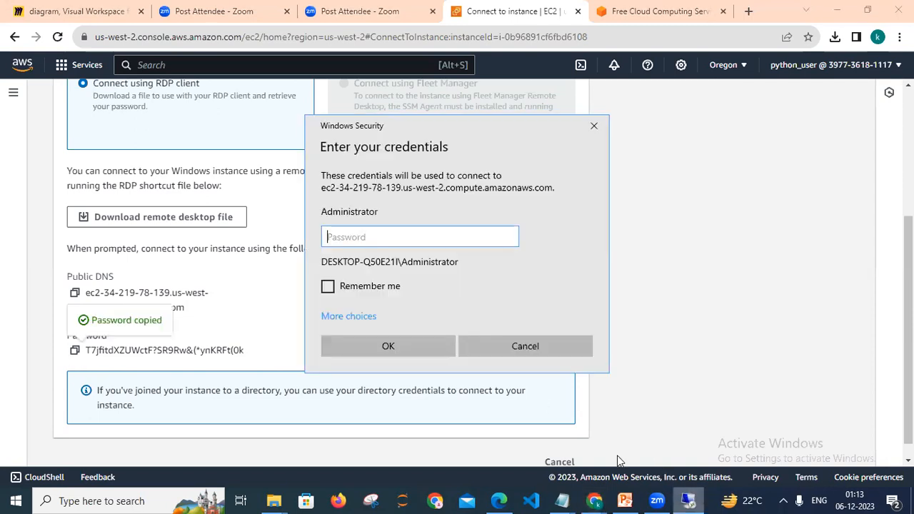
{"action": "key", "text": "ctrl+v"}
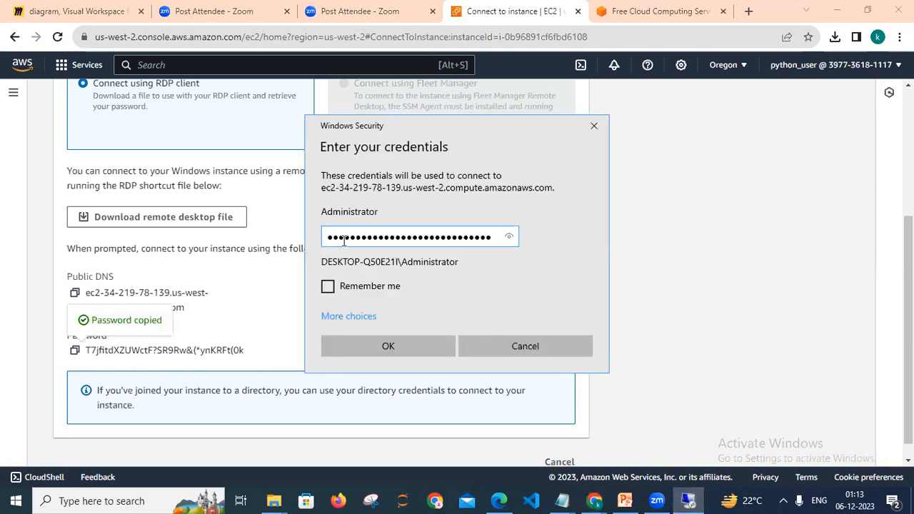
Check the pasted password, enable Remember me, and connect while accepting the untrusted certificate warning.
{"action": "left_click", "coordinate": [510, 238]}
{"action": "left_click", "coordinate": [509, 239]}
{"action": "left_click", "coordinate": [510, 239]}
{"action": "left_click", "coordinate": [327, 287]}
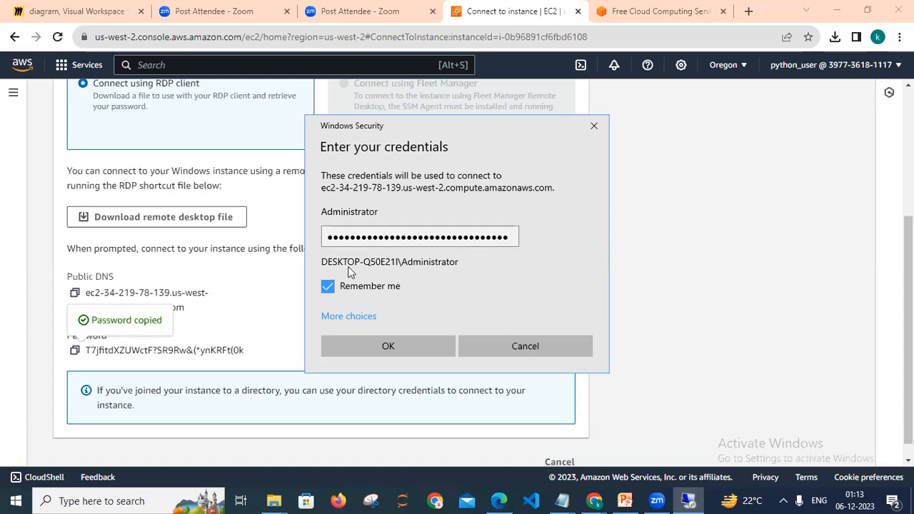
{"action": "left_click", "coordinate": [408, 345]}
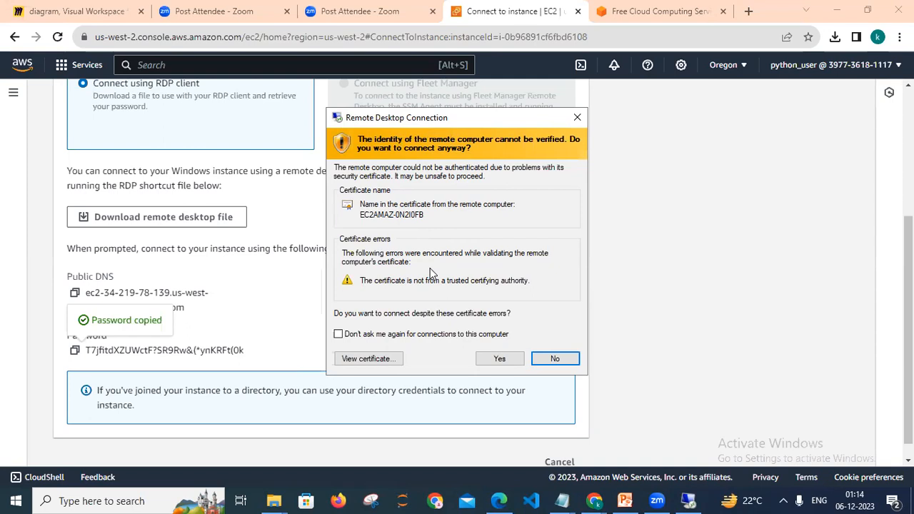
{"action": "left_click", "coordinate": [500, 359]}
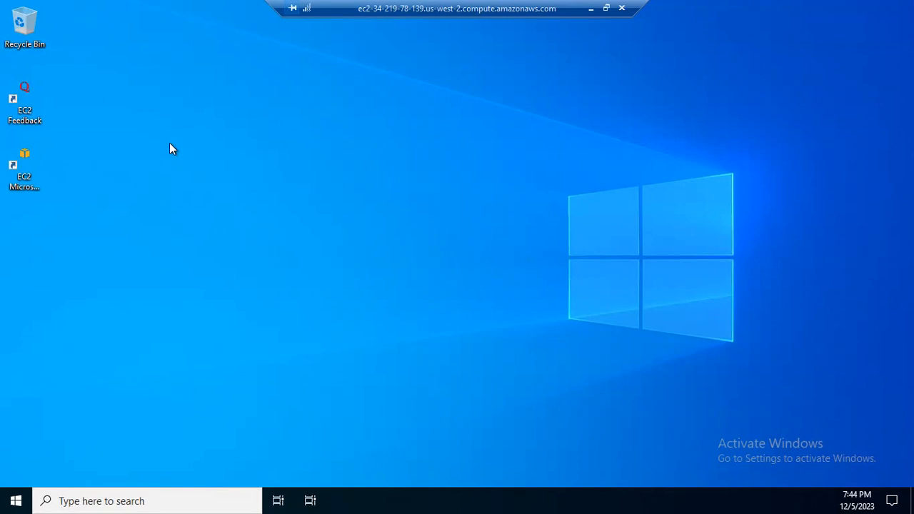
Decline making the remote PC discoverable on Network 2 after resizing the remote desktop window back to full screen.
{"action": "left_click", "coordinate": [609, 8]}
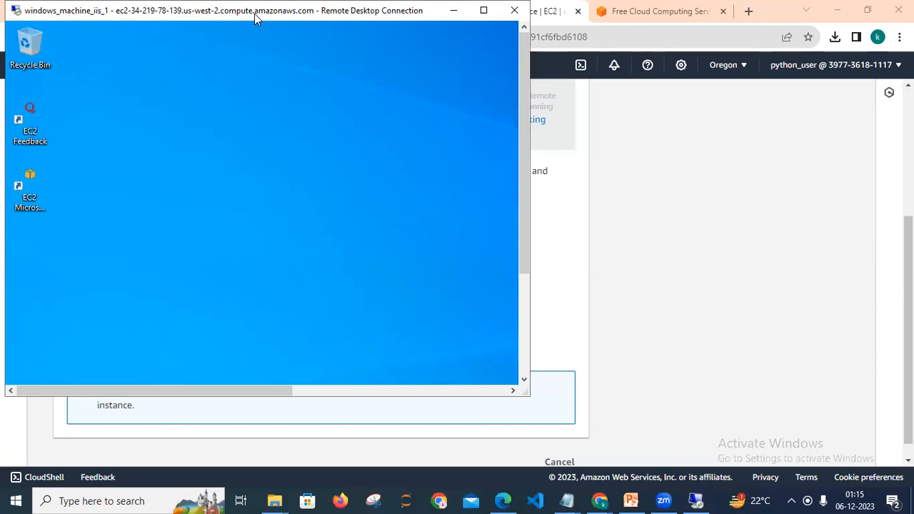
{"action": "left_click_drag", "start_coordinate": [255, 14], "coordinate": [399, 145]}
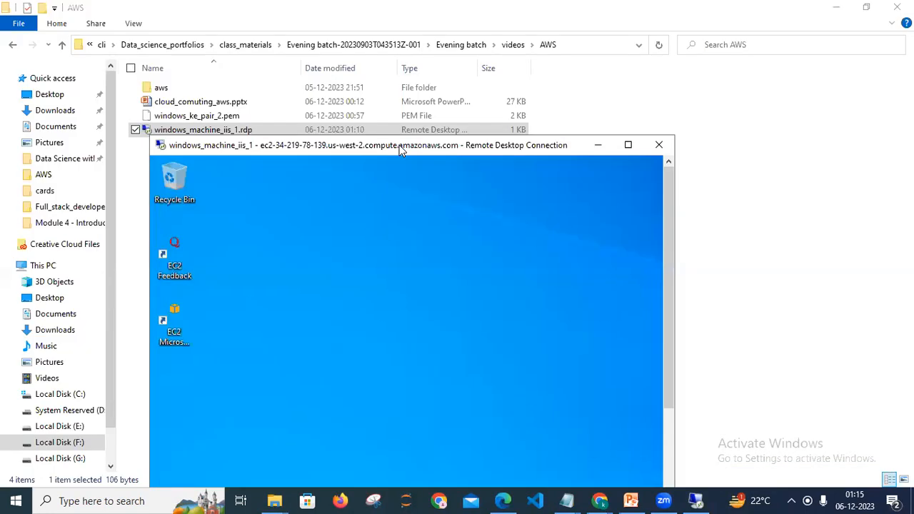
{"action": "left_click", "coordinate": [629, 147]}
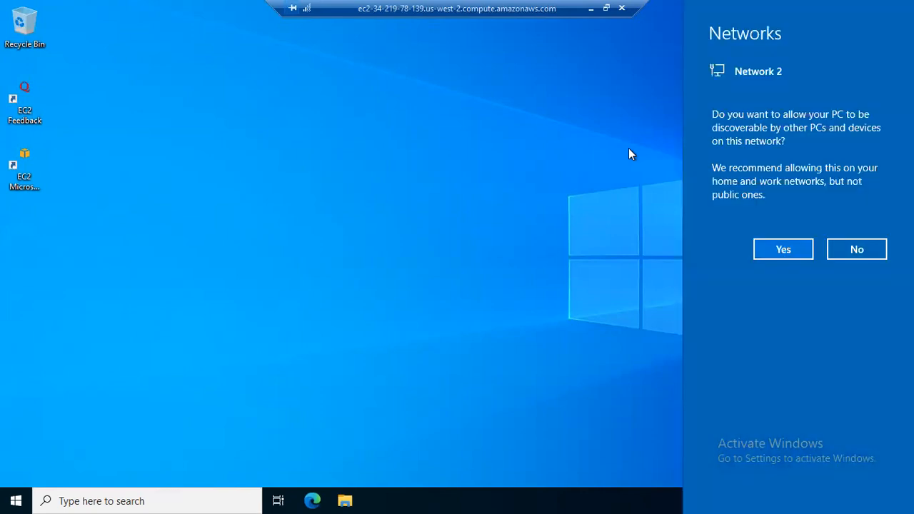
{"action": "left_click", "coordinate": [842, 250]}
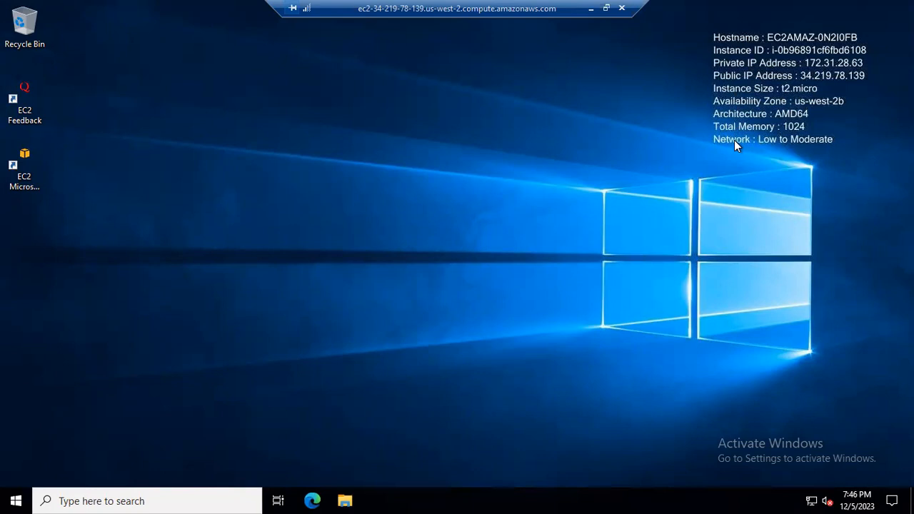
Search for server on the remote machine, open Server Manager and dismiss its Windows Admin Center popup.
{"action": "left_click", "coordinate": [86, 500]}
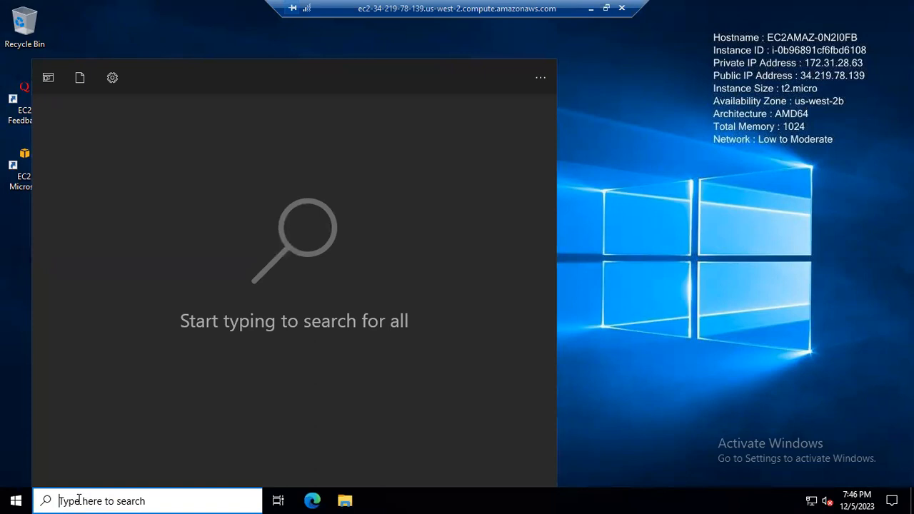
{"action": "type", "text": "server"}
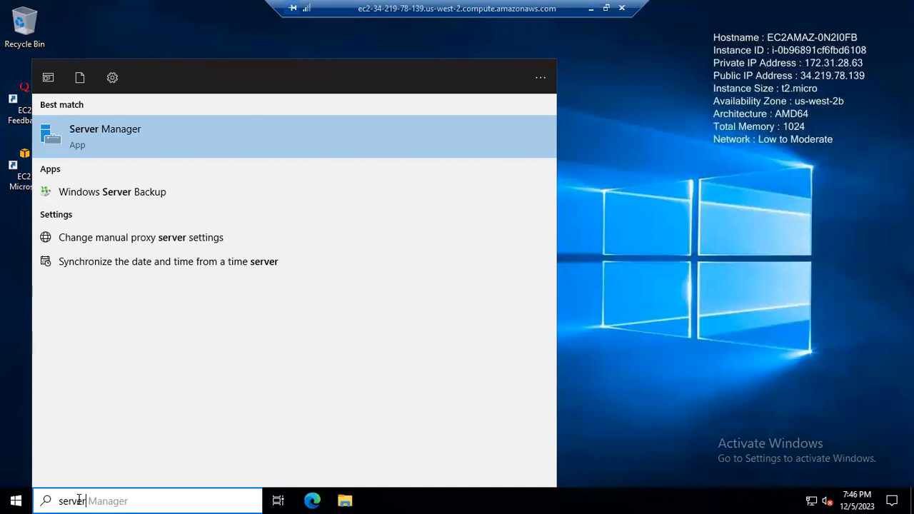
{"action": "left_click", "coordinate": [109, 132]}
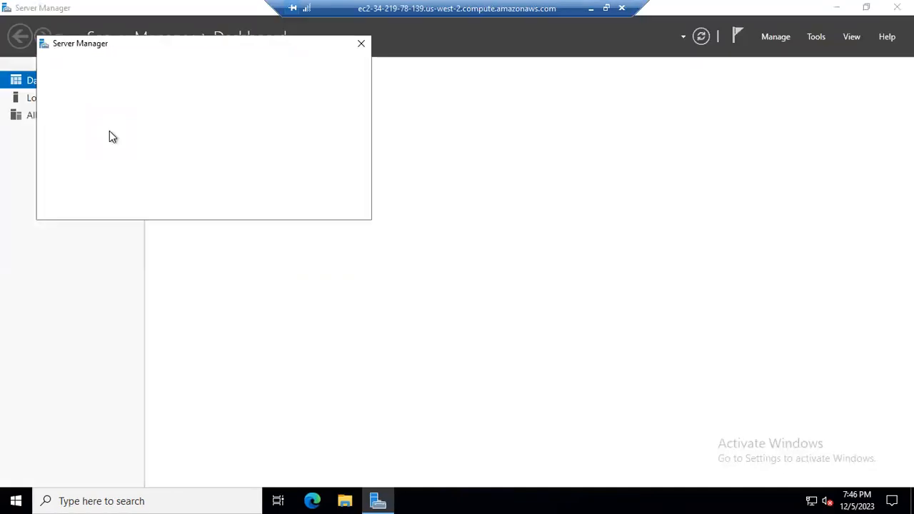
{"action": "left_click", "coordinate": [362, 44]}
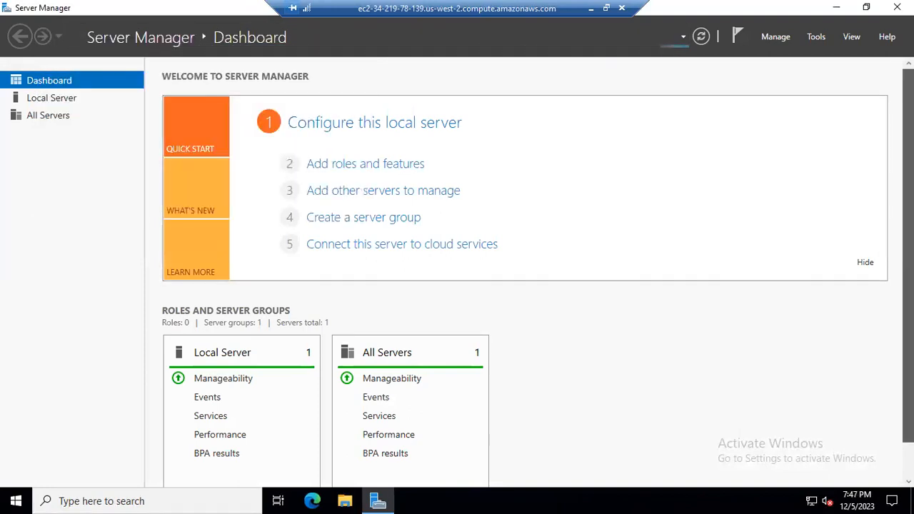
Minimize Server Manager and the remote session, then bring up the aws_materials.txt Notepad window locally.
{"action": "left_click", "coordinate": [836, 7]}
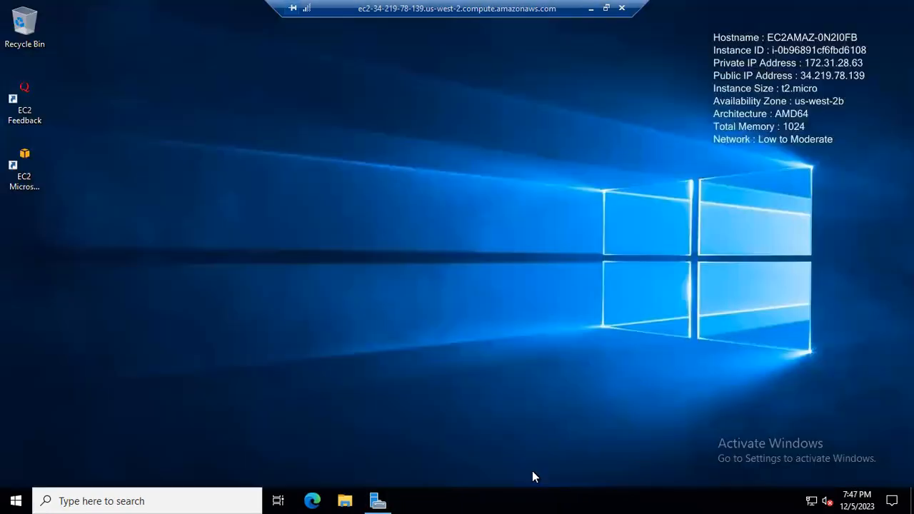
{"action": "left_click", "coordinate": [590, 10]}
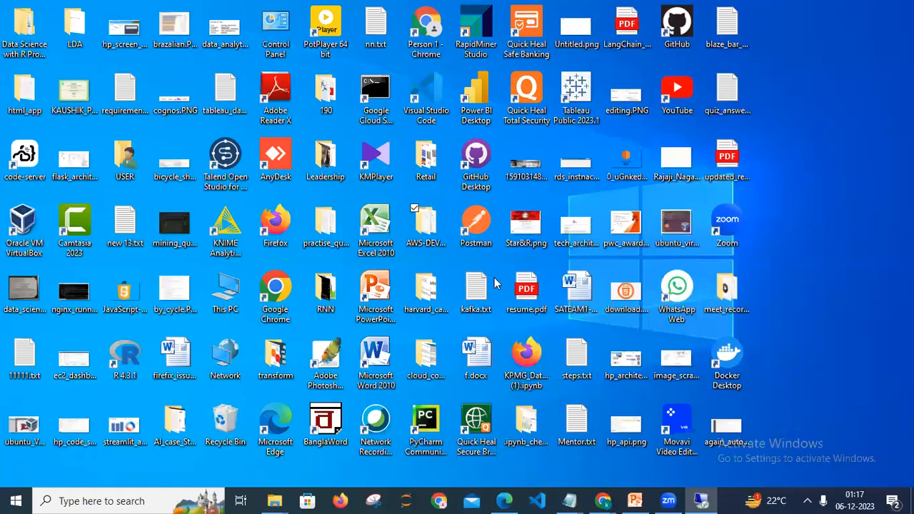
{"action": "mouse_move", "coordinate": [570, 501]}
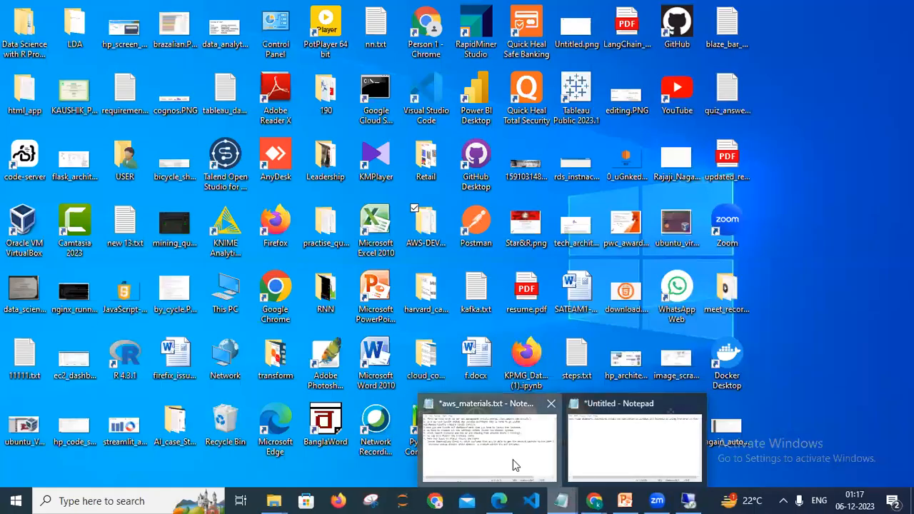
{"action": "left_click", "coordinate": [513, 459]}
{"action": "left_click_drag", "start_coordinate": [518, 191], "coordinate": [522, 103]}
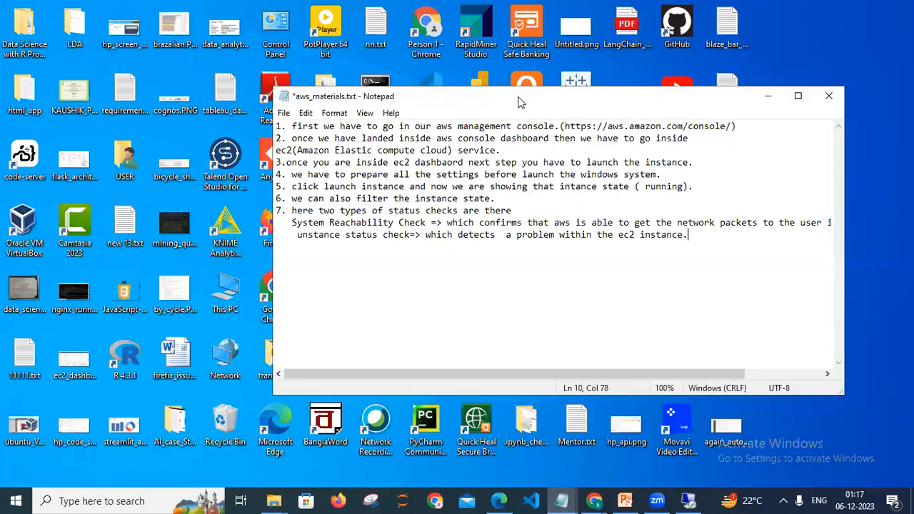
Add note "8. for configuare iis inside windows system we require server manager." and start item "9.".
{"action": "key", "text": "Return"}
{"action": "key", "text": "Return"}
{"action": "type", "text": "8. for connecting"}
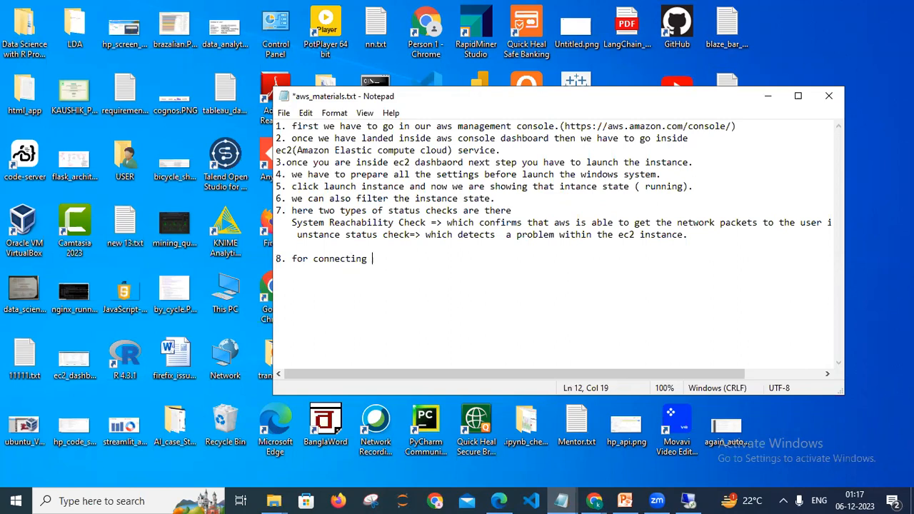
{"action": "key", "text": "BackSpace"}
{"action": "key", "text": "BackSpace"}
{"action": "key", "text": "BackSpace"}
{"action": "key", "text": "BackSpace"}
{"action": "key", "text": "BackSpace"}
{"action": "key", "text": "BackSpace"}
{"action": "key", "text": "BackSpace"}
{"action": "key", "text": "BackSpace"}
{"action": "key", "text": "BackSpace"}
{"action": "type", "text": "onne"}
{"action": "key", "text": "BackSpace"}
{"action": "key", "text": "BackSpace"}
{"action": "key", "text": "BackSpace"}
{"action": "key", "text": "BackSpace"}
{"action": "type", "text": "nfiguare iis inside windows system we require server manager."}
{"action": "key", "text": "Return"}
{"action": "type", "text": "9."}
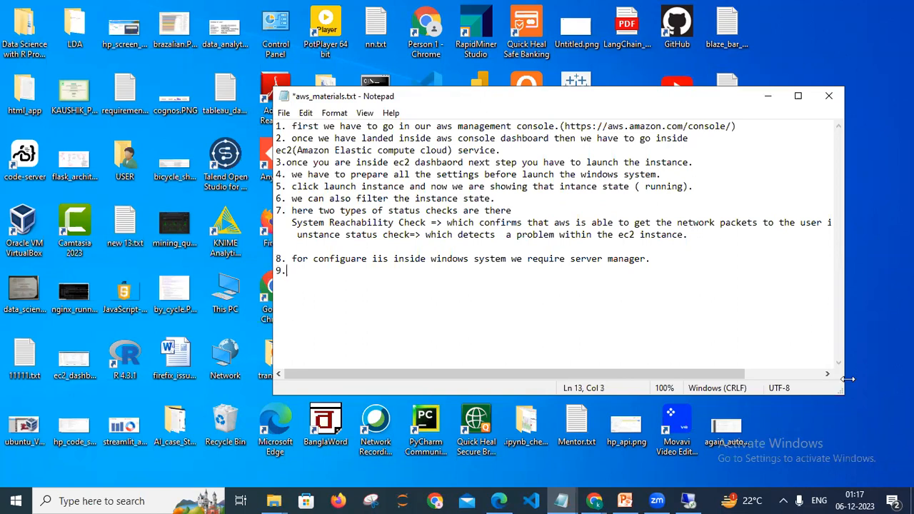
Return to the remote Server Manager dashboard and launch Add roles and features.
{"action": "left_click", "coordinate": [689, 500]}
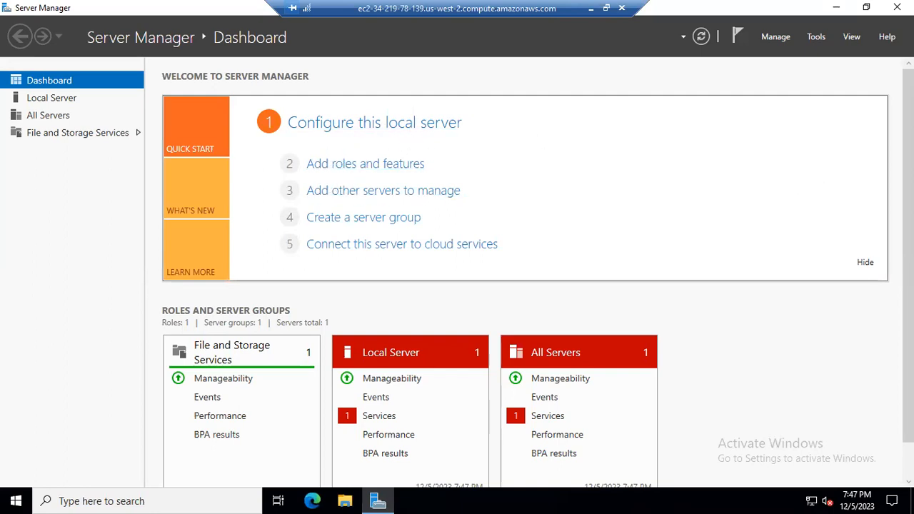
{"action": "scroll", "coordinate": [759, 369], "scroll_direction": "down", "scroll_amount": 1}
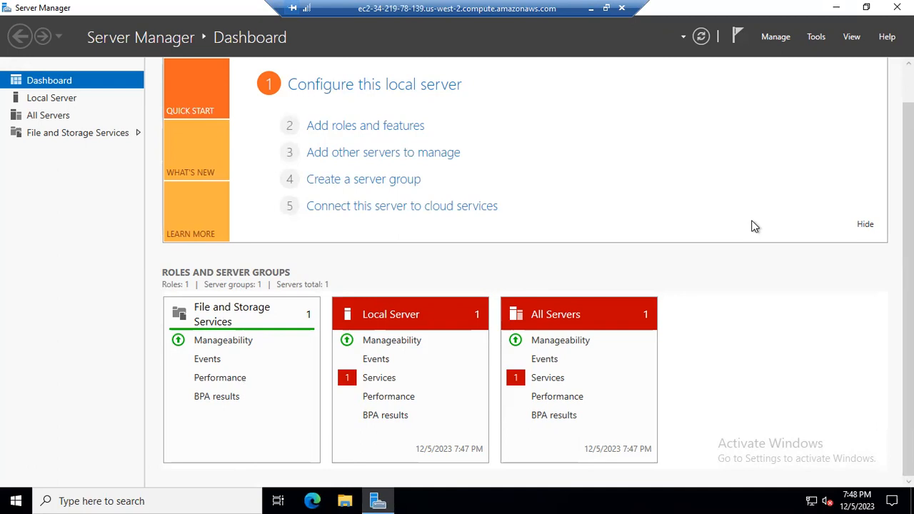
{"action": "left_click", "coordinate": [389, 135]}
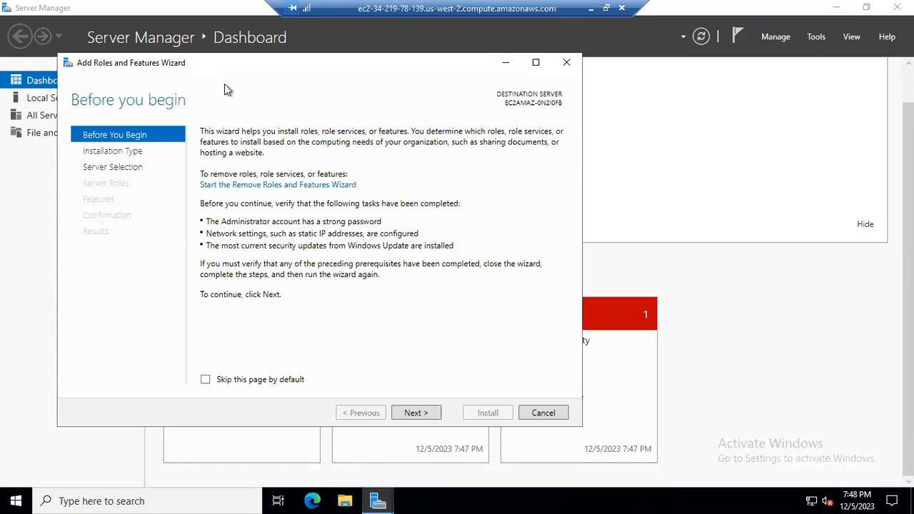
Advance the wizard with role-based installation and the local server as destination.
{"action": "left_click_drag", "start_coordinate": [334, 172], "coordinate": [370, 114]}
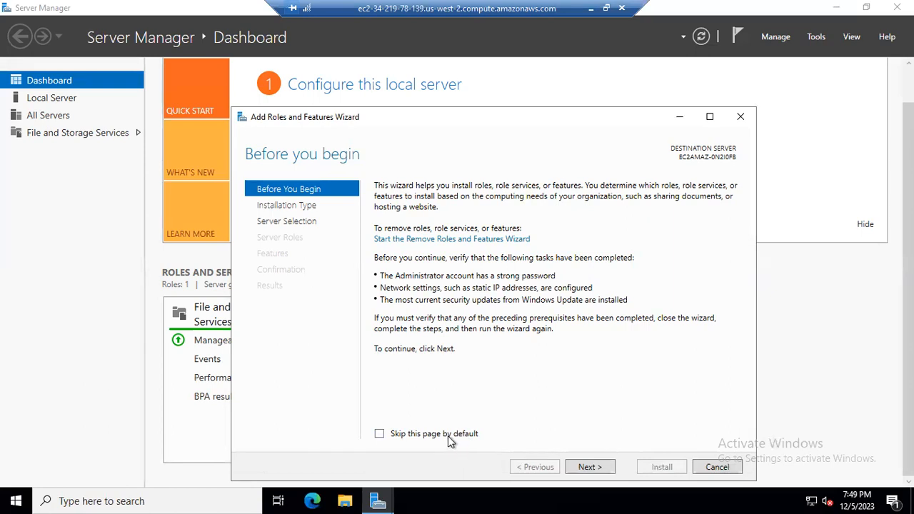
{"action": "left_click", "coordinate": [586, 468]}
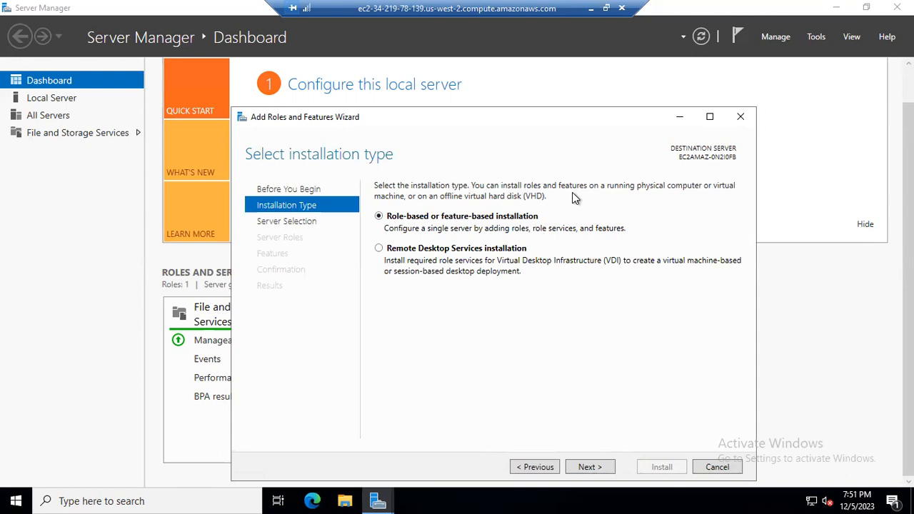
{"action": "left_click", "coordinate": [593, 466]}
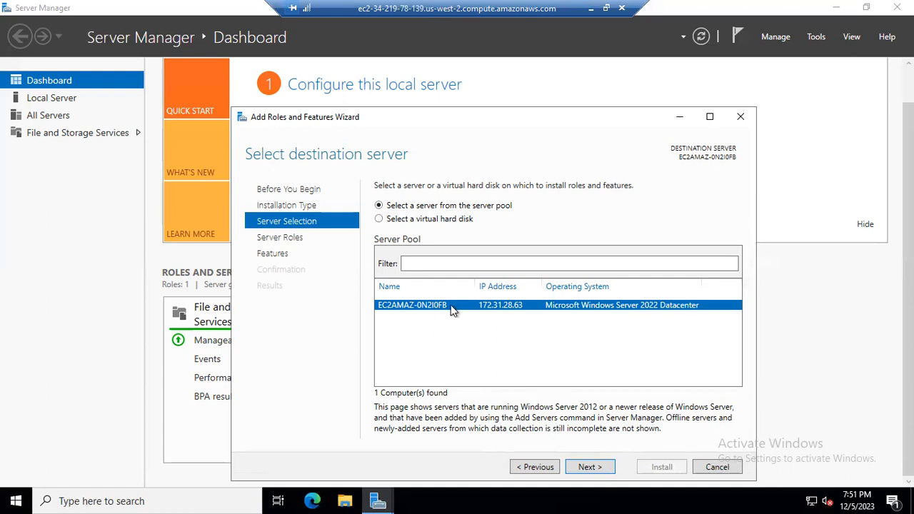
{"action": "left_click", "coordinate": [591, 467]}
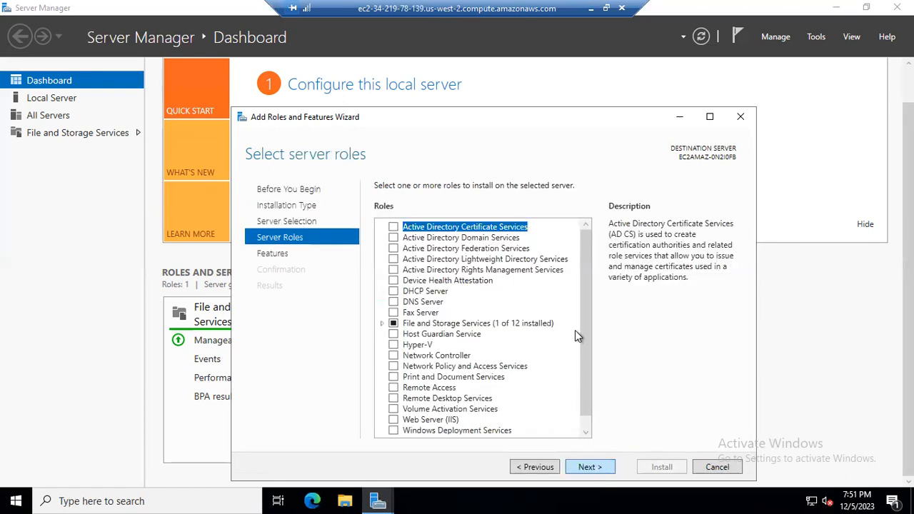
Select the Web Server (IIS) role with its management tools and continue to the Features page.
{"action": "scroll", "coordinate": [583, 329], "scroll_direction": "down", "scroll_amount": 1}
{"action": "scroll", "coordinate": [583, 286], "scroll_direction": "up", "scroll_amount": 1}
{"action": "scroll", "coordinate": [588, 376], "scroll_direction": "down", "scroll_amount": 1}
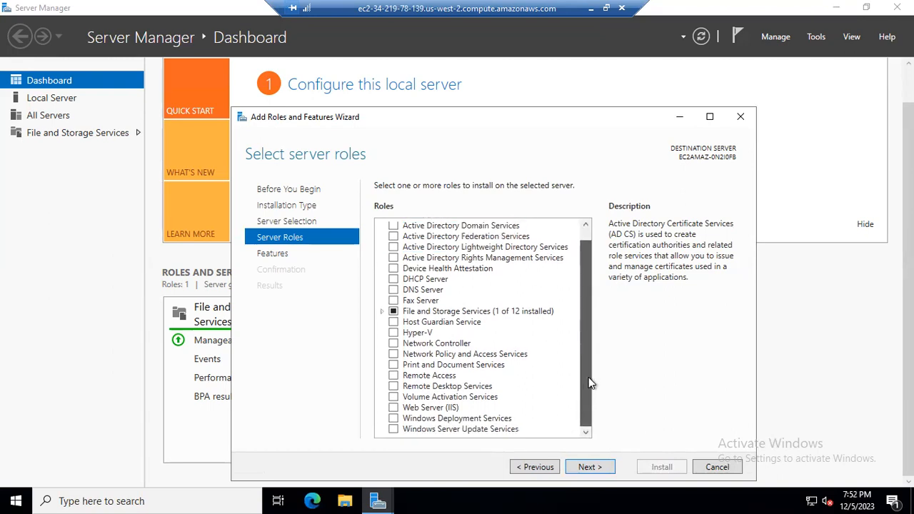
{"action": "left_click", "coordinate": [393, 408]}
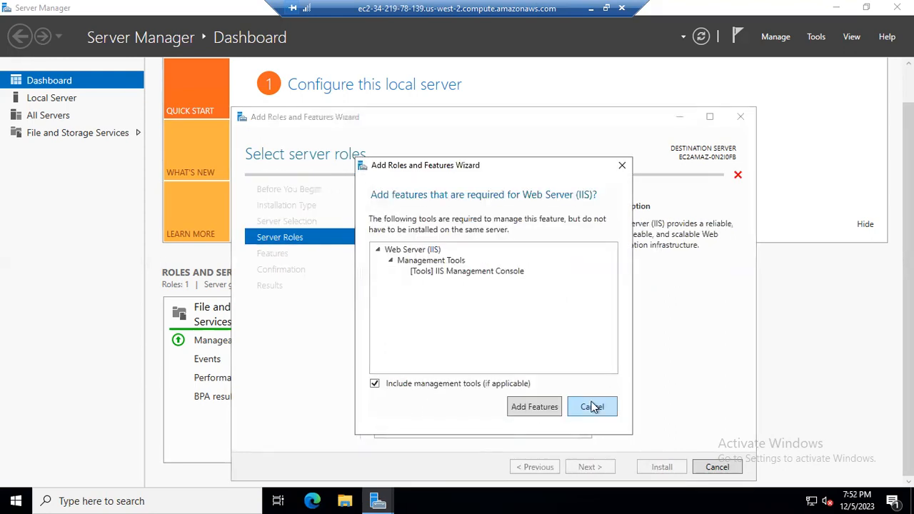
{"action": "left_click", "coordinate": [592, 407]}
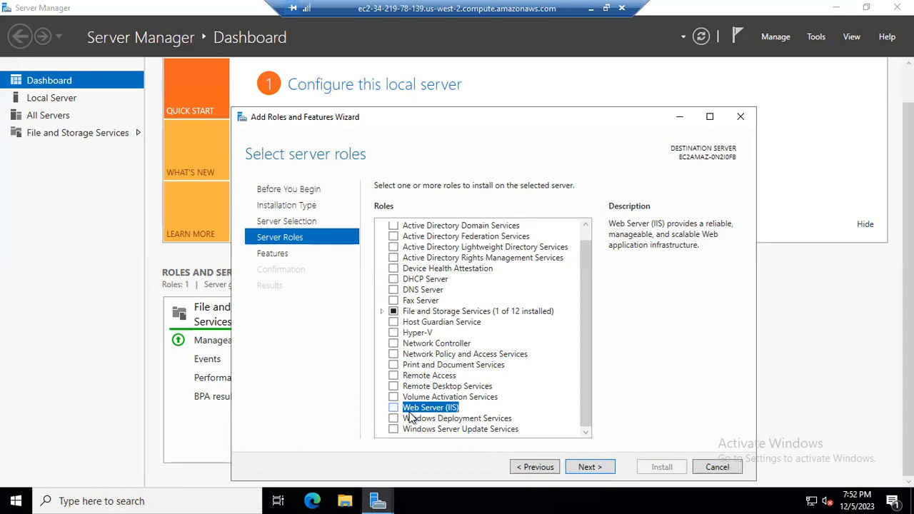
{"action": "left_click", "coordinate": [394, 408]}
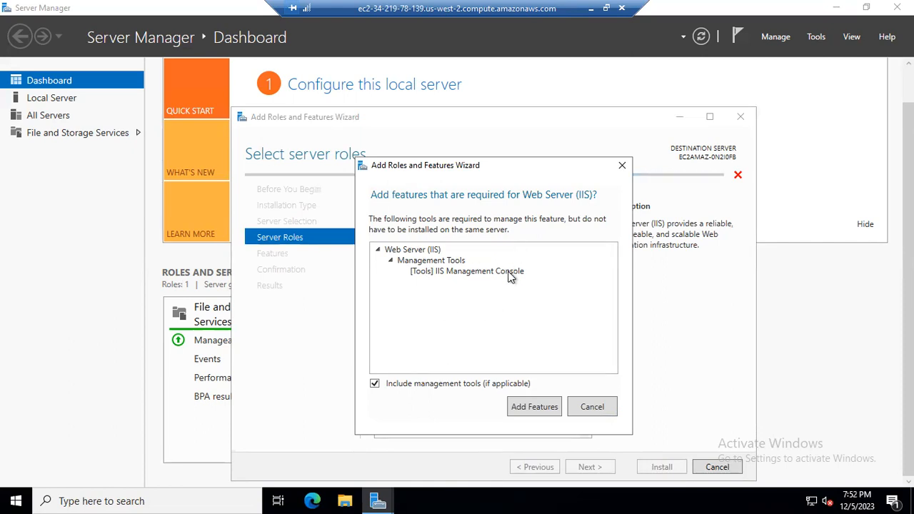
{"action": "left_click", "coordinate": [534, 407]}
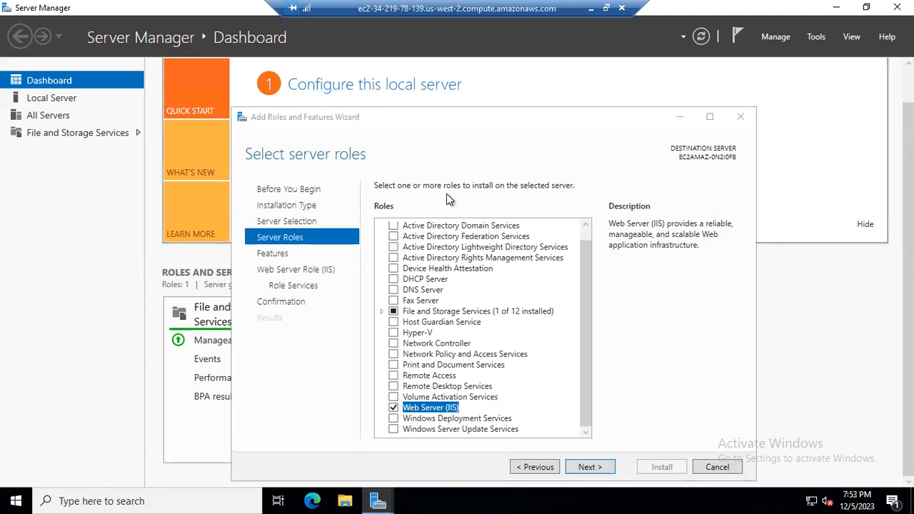
{"action": "left_click", "coordinate": [600, 467]}
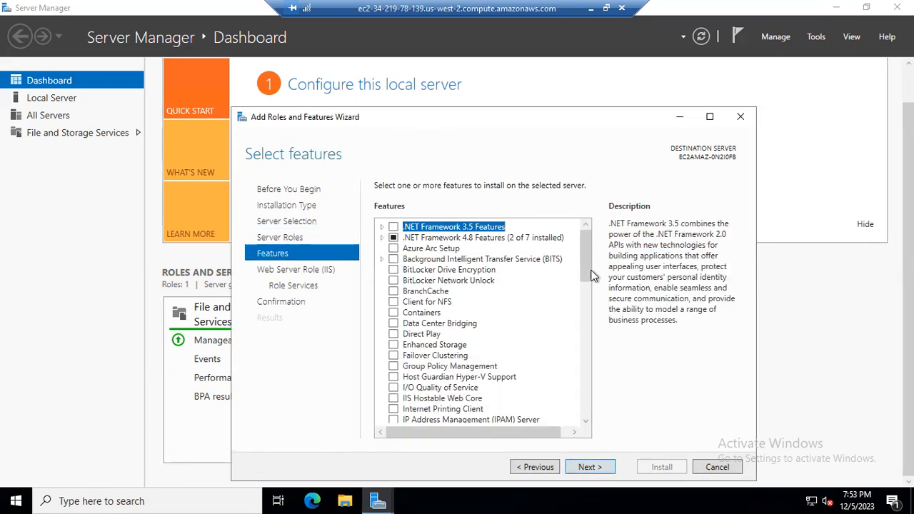
{"action": "scroll", "coordinate": [587, 386], "scroll_direction": "down", "scroll_amount": 5}
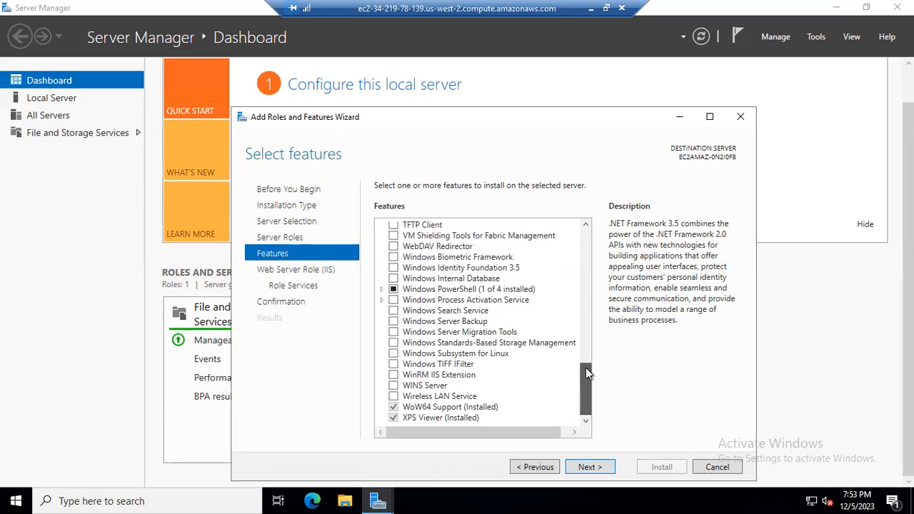
Leave the optional features unselected and continue past the Features page of the wizard.
{"action": "scroll", "coordinate": [587, 324], "scroll_direction": "up", "scroll_amount": 10}
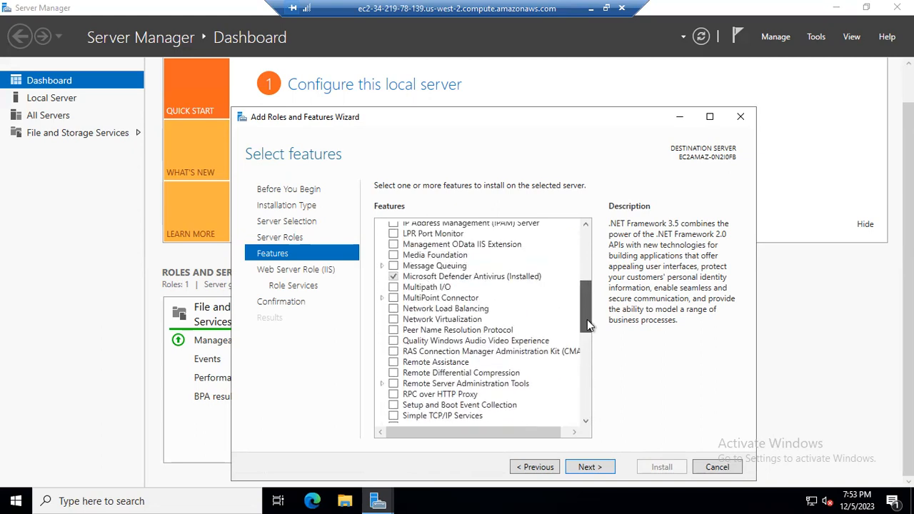
{"action": "left_click_drag", "start_coordinate": [587, 323], "coordinate": [590, 421]}
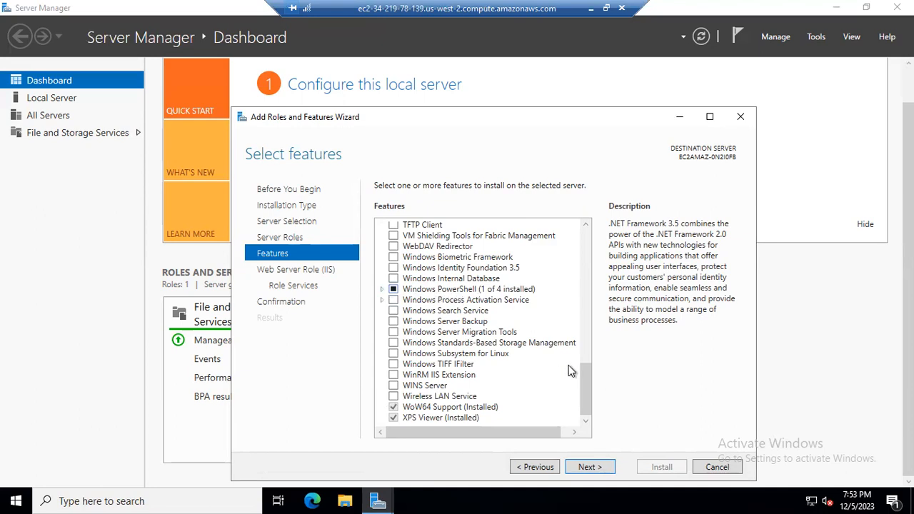
{"action": "left_click_drag", "start_coordinate": [584, 376], "coordinate": [580, 232]}
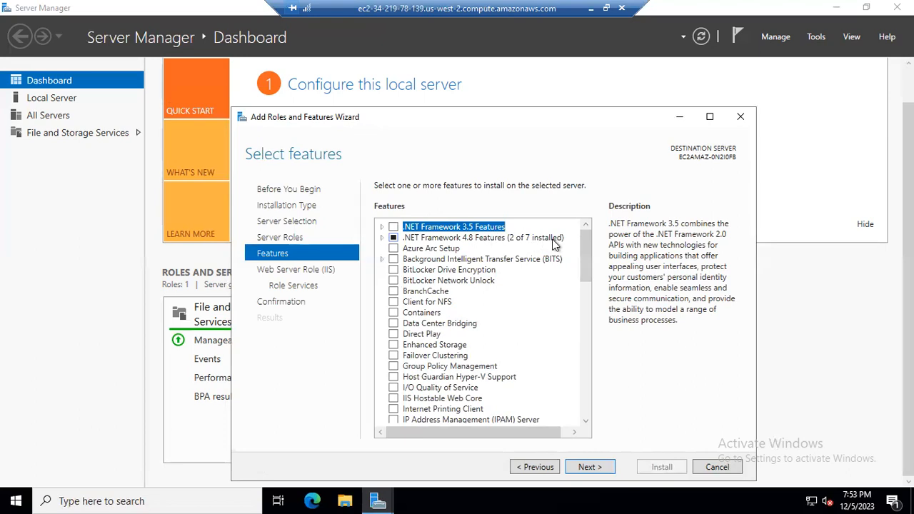
{"action": "left_click_drag", "start_coordinate": [581, 240], "coordinate": [584, 414]}
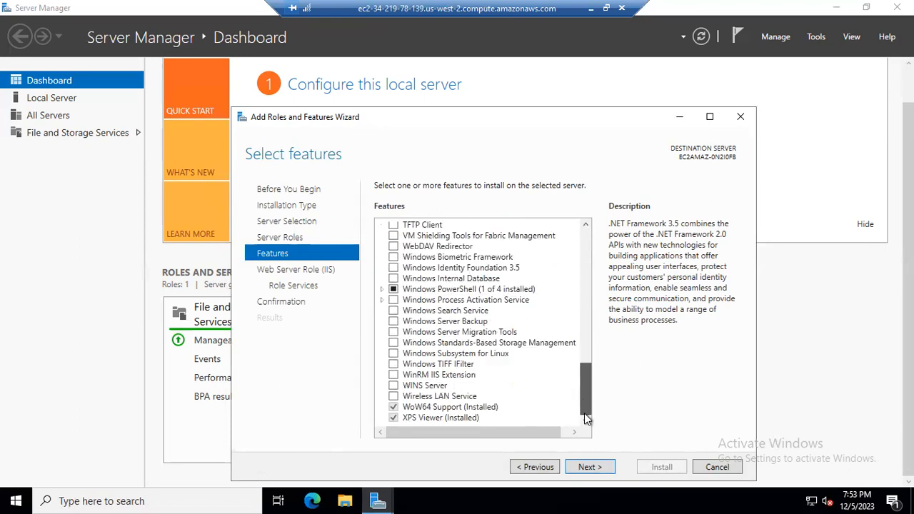
{"action": "left_click", "coordinate": [588, 466]}
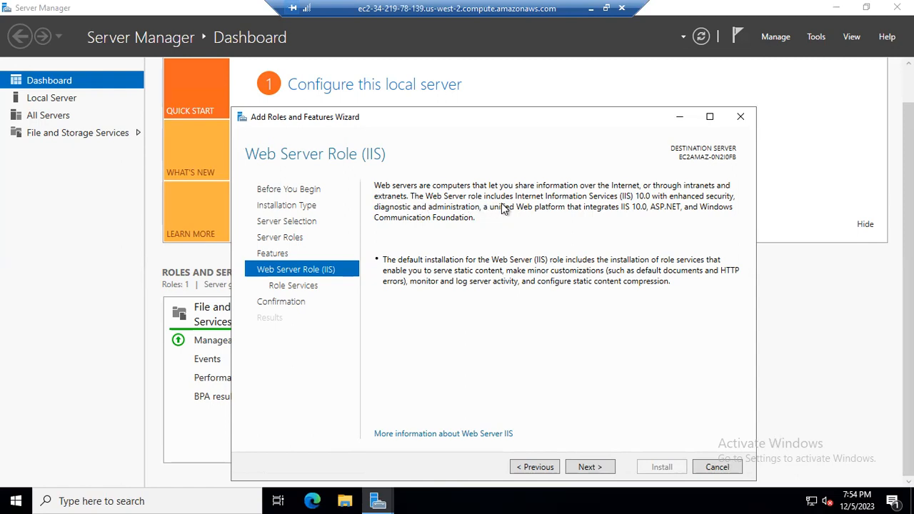
Accept the default Web Server (IIS) role services and start the installation from the confirmation page.
{"action": "left_click", "coordinate": [598, 467]}
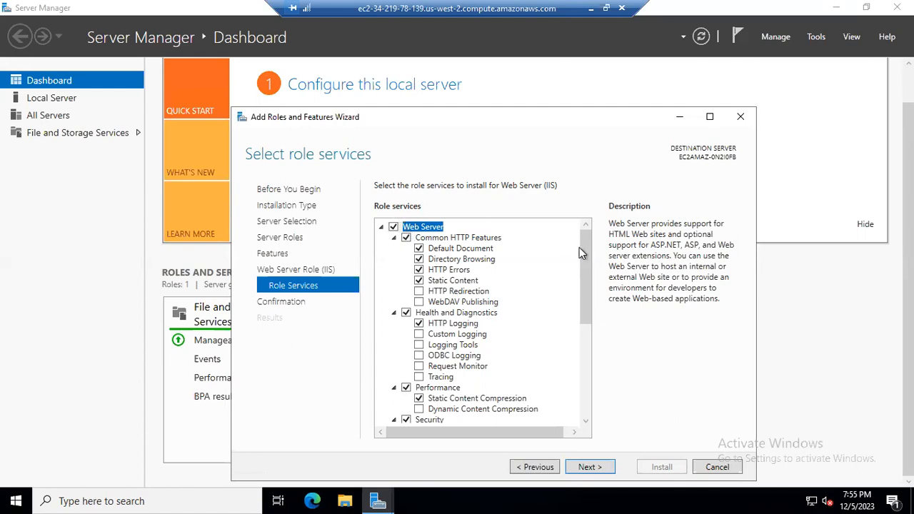
{"action": "left_click", "coordinate": [586, 385]}
{"action": "left_click_drag", "start_coordinate": [585, 383], "coordinate": [587, 247]}
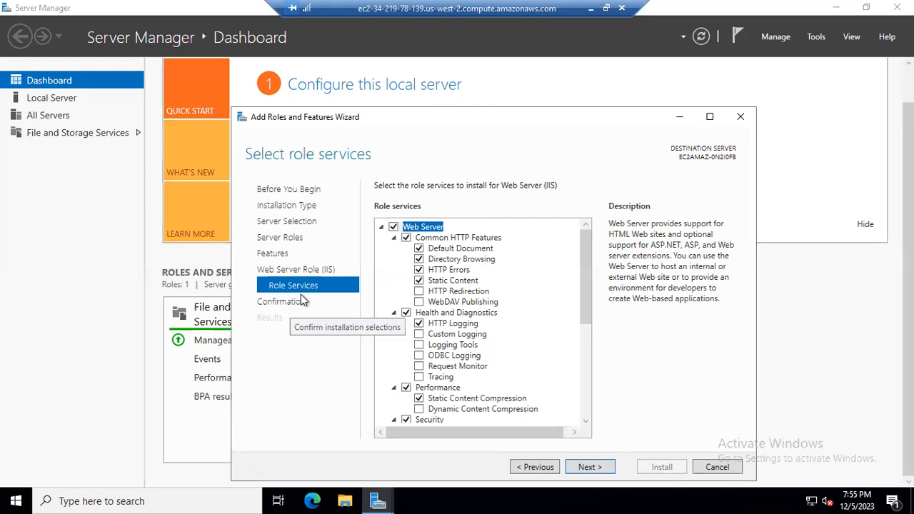
{"action": "left_click", "coordinate": [591, 469]}
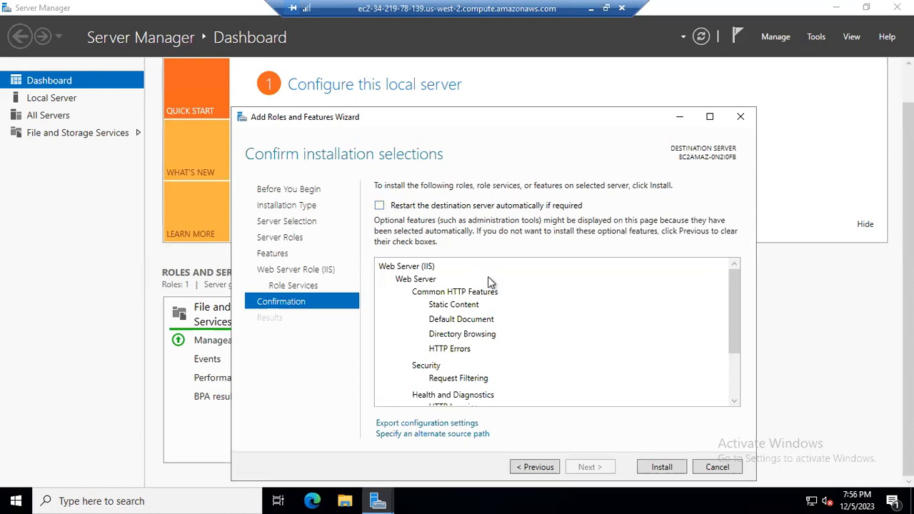
{"action": "left_click_drag", "start_coordinate": [733, 286], "coordinate": [740, 229]}
{"action": "left_click", "coordinate": [659, 469]}
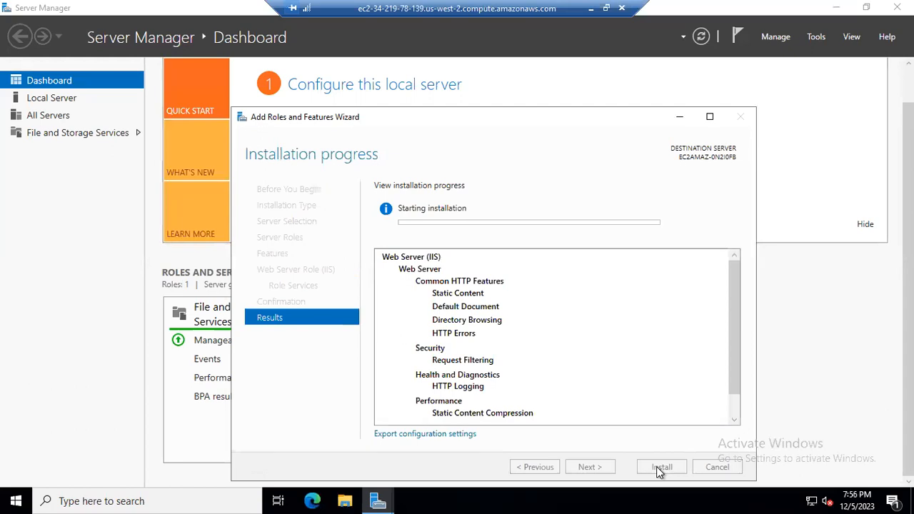
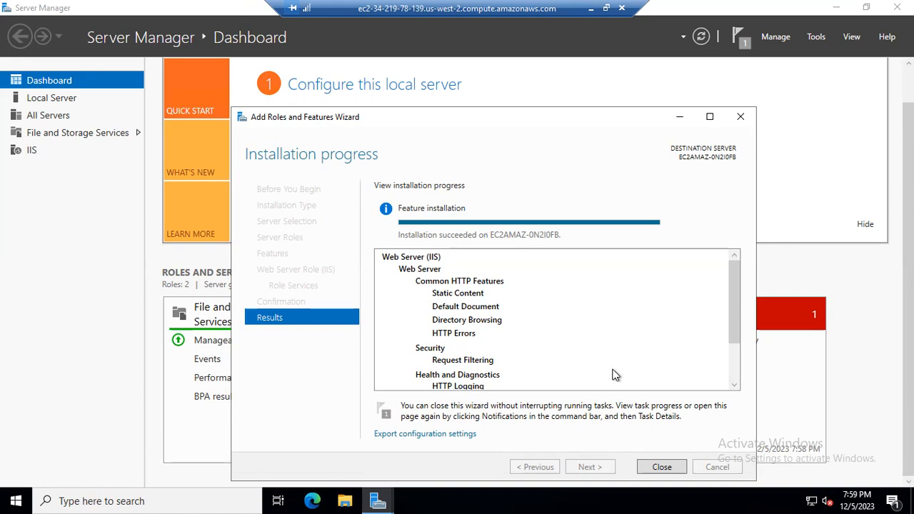
Close the Add Roles and Features Wizard and open the IIS role page in Server Manager.
{"action": "left_click", "coordinate": [659, 469]}
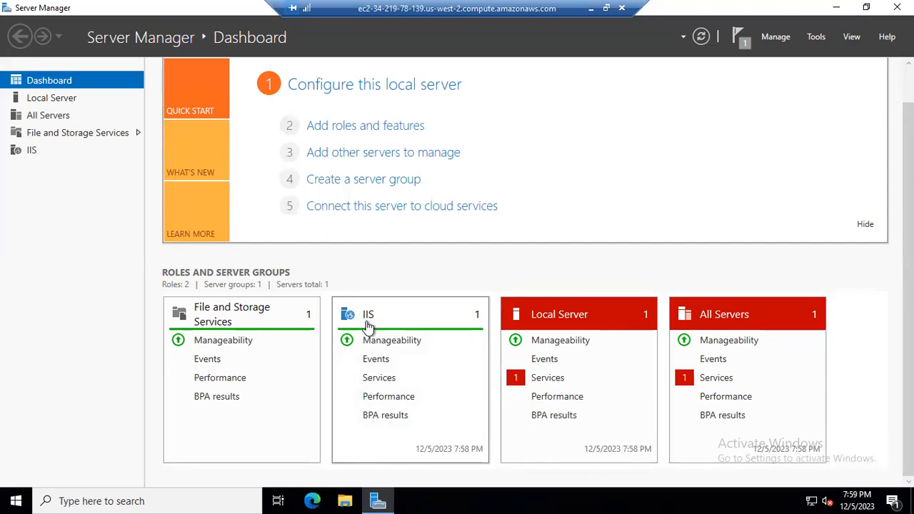
{"action": "left_click", "coordinate": [372, 318]}
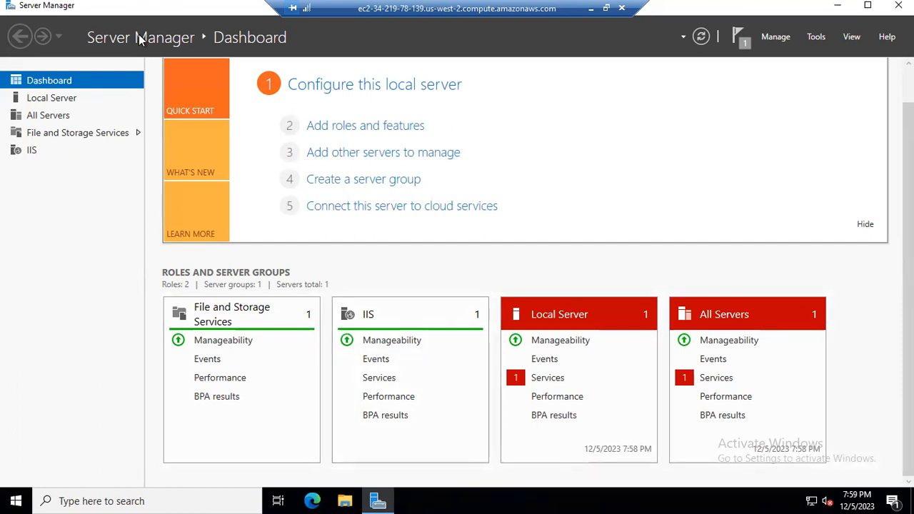
{"action": "left_click_drag", "start_coordinate": [138, 35], "coordinate": [143, 52]}
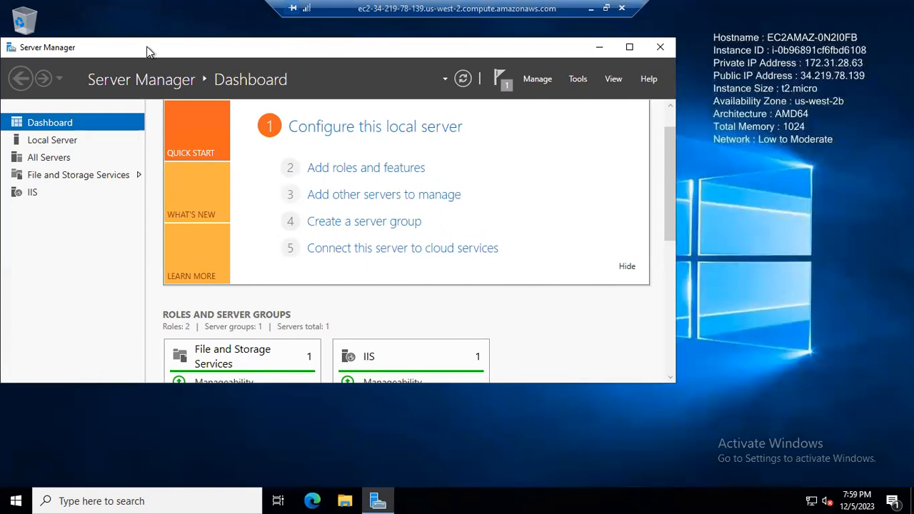
{"action": "double_click", "coordinate": [130, 76]}
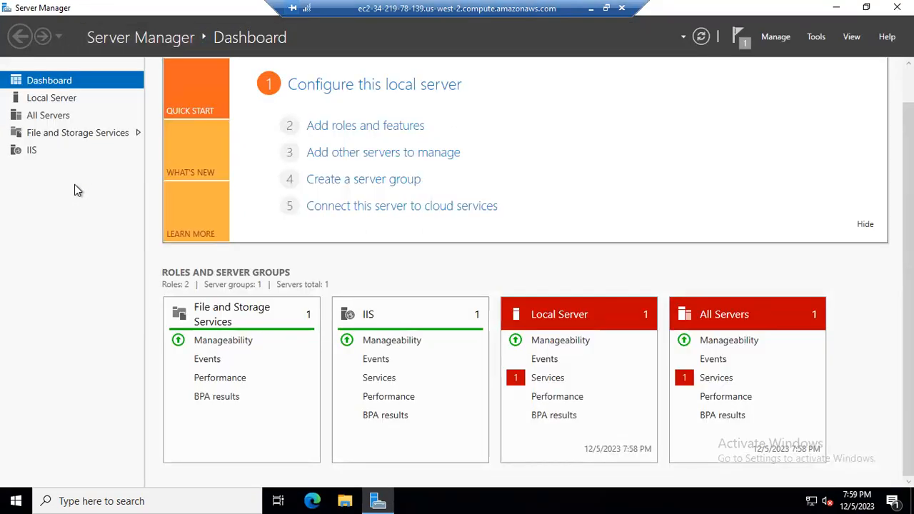
{"action": "left_click", "coordinate": [32, 151]}
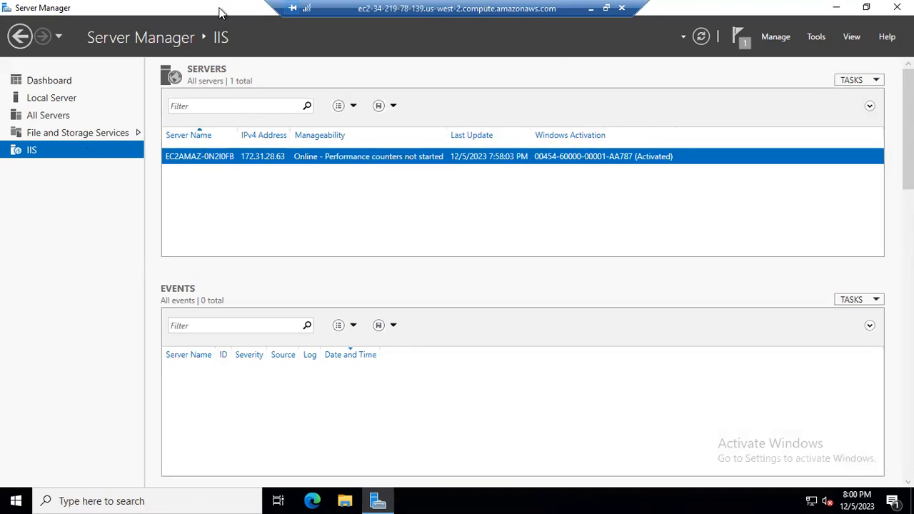
Close Server Manager and open Windows Administrative Tools by searching for admin.
{"action": "left_click_drag", "start_coordinate": [220, 12], "coordinate": [233, 119]}
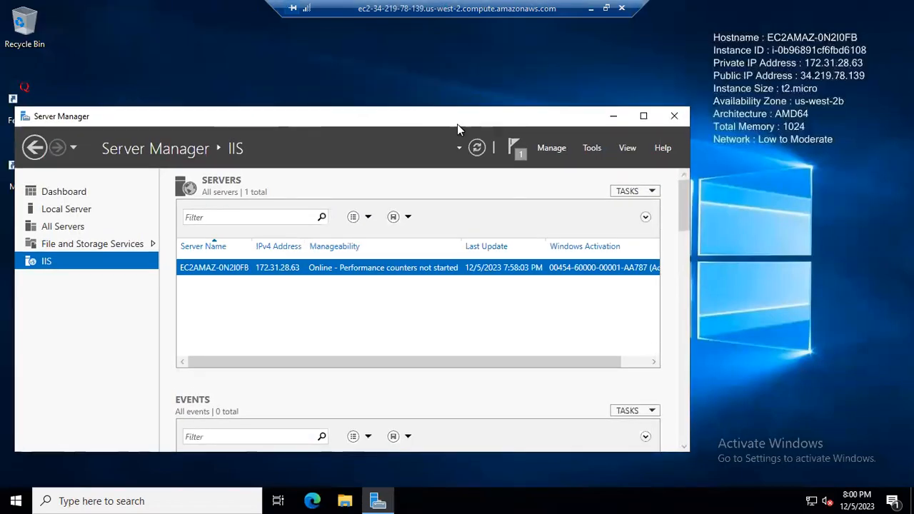
{"action": "left_click", "coordinate": [675, 118]}
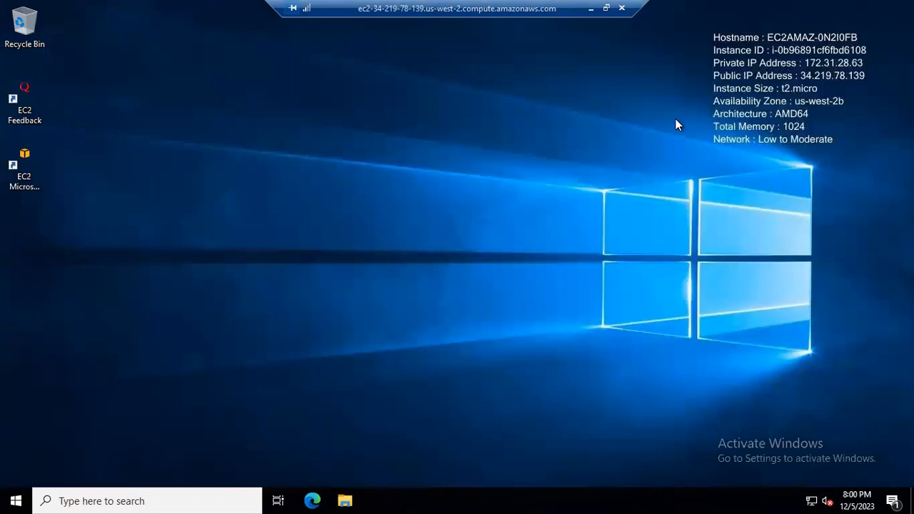
{"action": "left_click", "coordinate": [127, 501]}
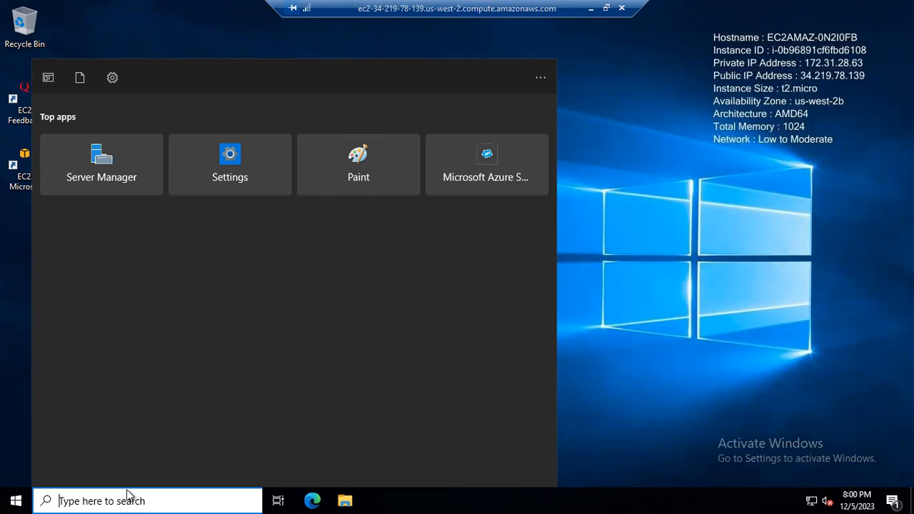
{"action": "type", "text": "admin"}
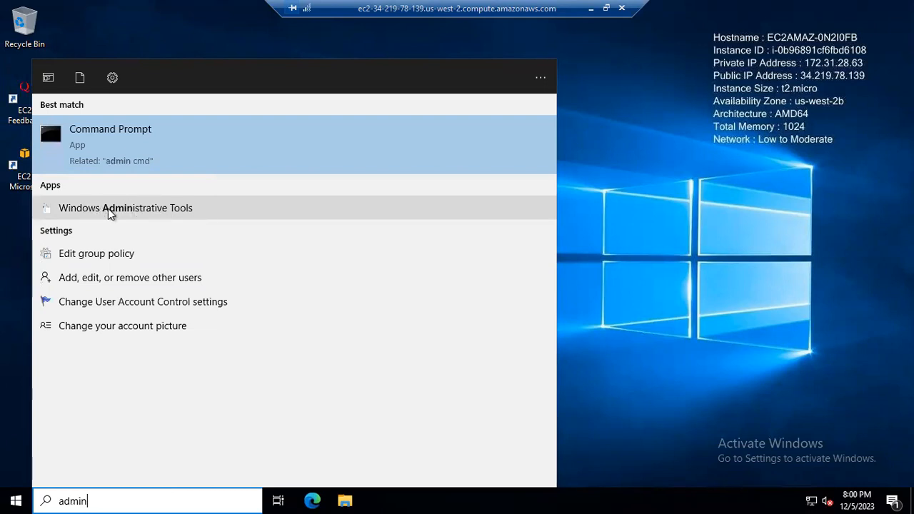
{"action": "left_click", "coordinate": [171, 207]}
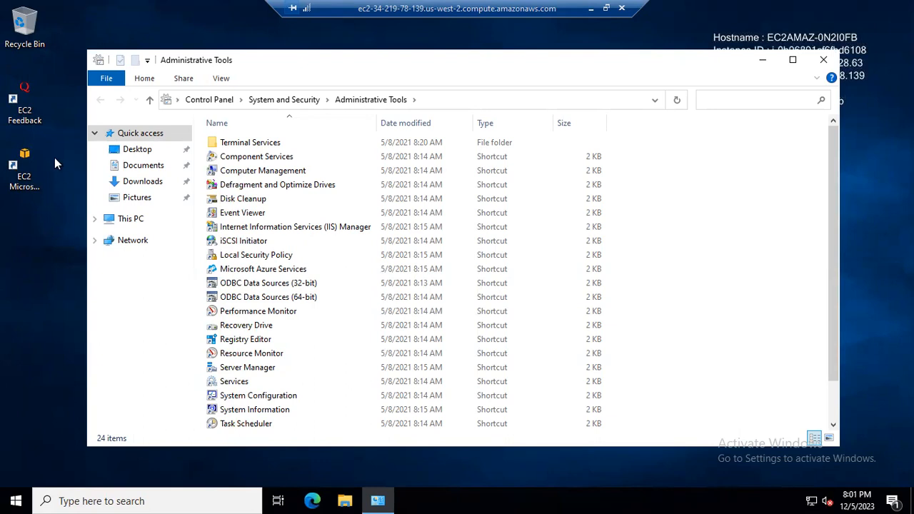
Launch Internet Information Services (IIS) Manager, maximize it, and select the local server node.
{"action": "left_click_drag", "start_coordinate": [260, 57], "coordinate": [267, 113]}
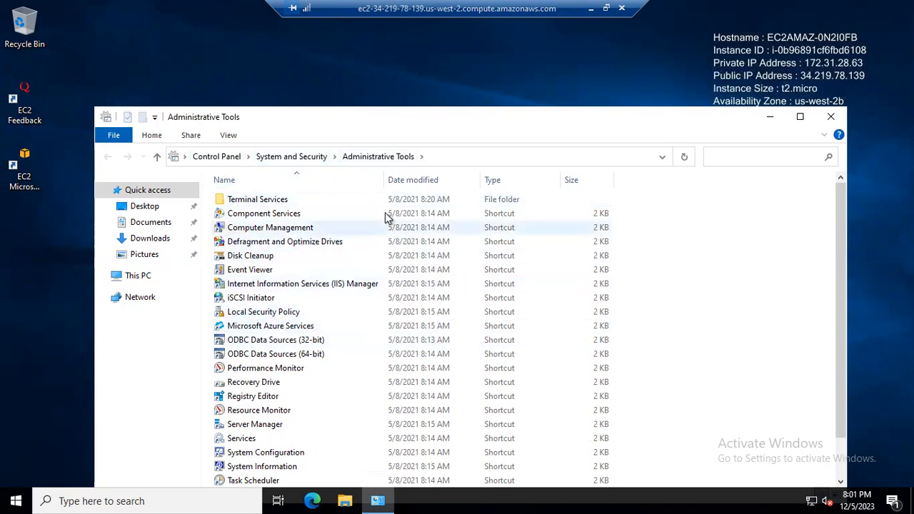
{"action": "left_click", "coordinate": [306, 285]}
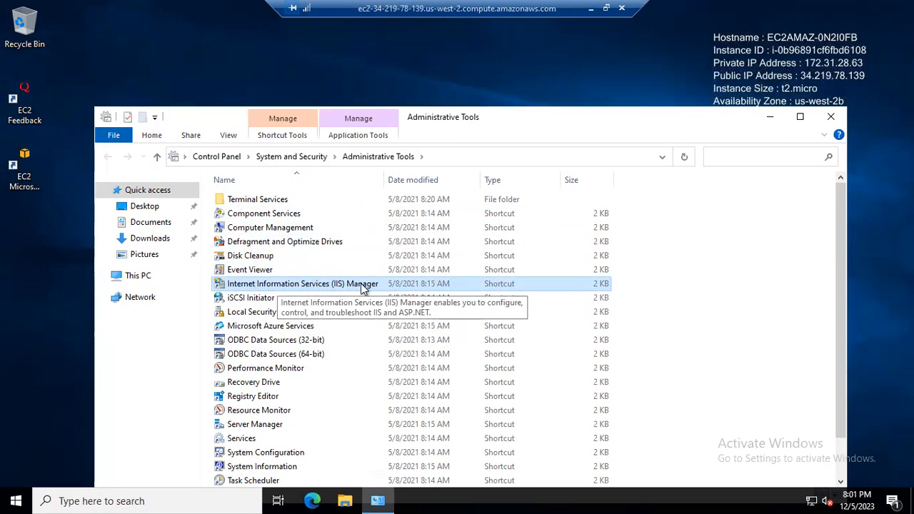
{"action": "double_click", "coordinate": [348, 285]}
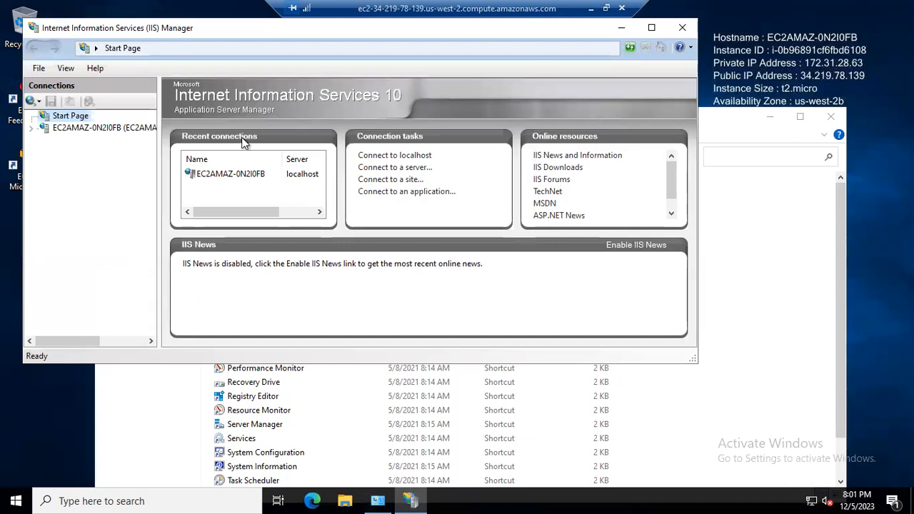
{"action": "left_click_drag", "start_coordinate": [252, 104], "coordinate": [275, 113]}
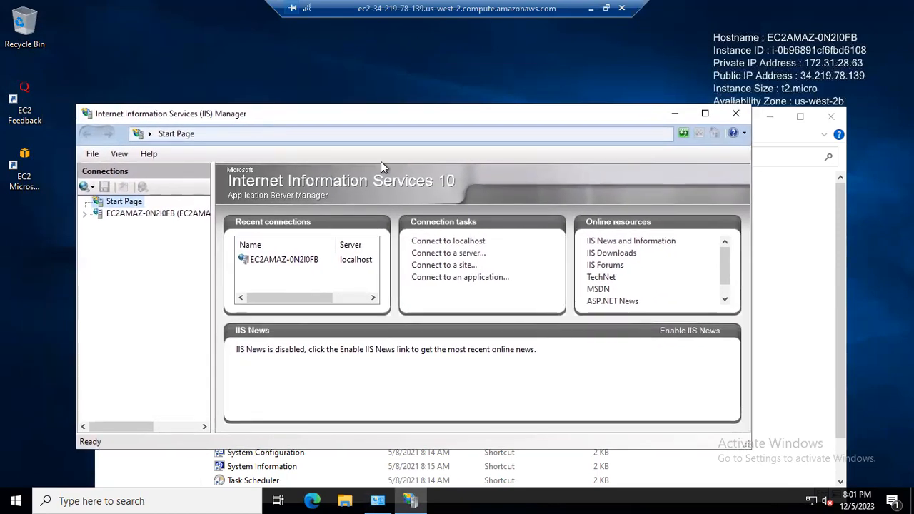
{"action": "left_click", "coordinate": [705, 114]}
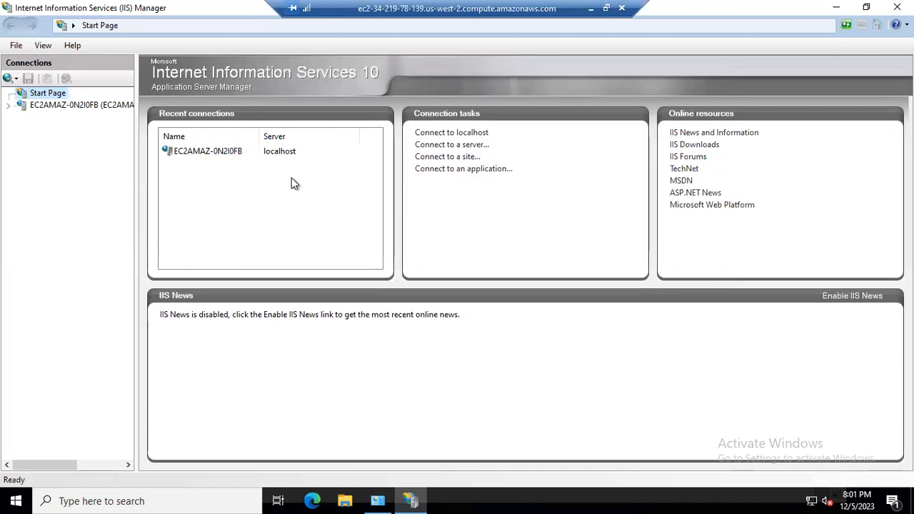
{"action": "left_click", "coordinate": [52, 105]}
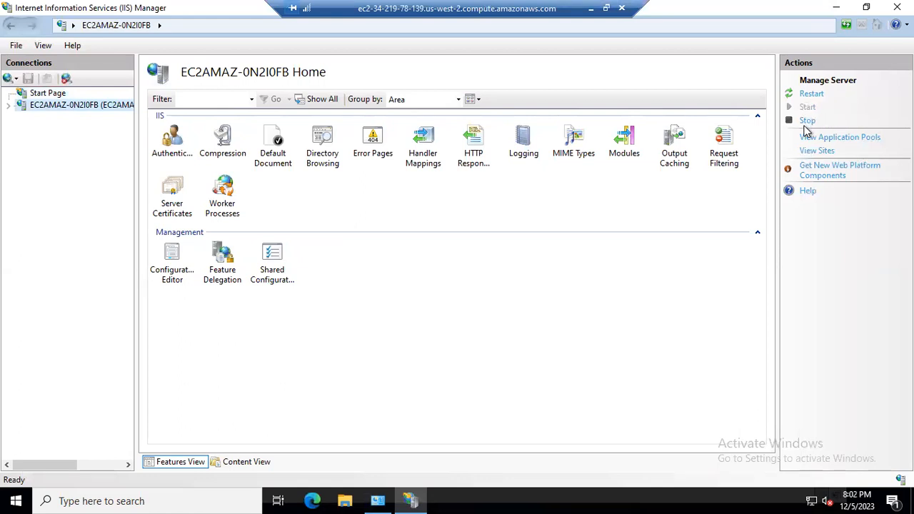
{"action": "left_click", "coordinate": [683, 260]}
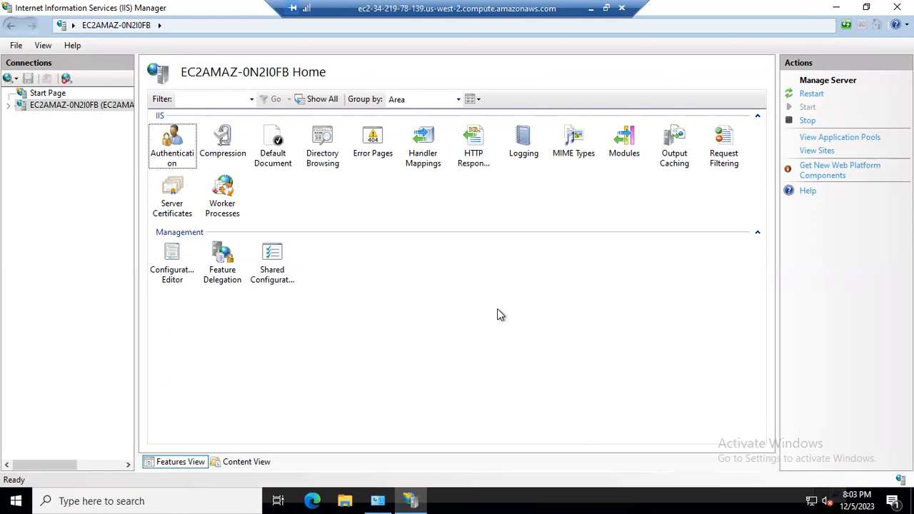
{"action": "left_click", "coordinate": [315, 501]}
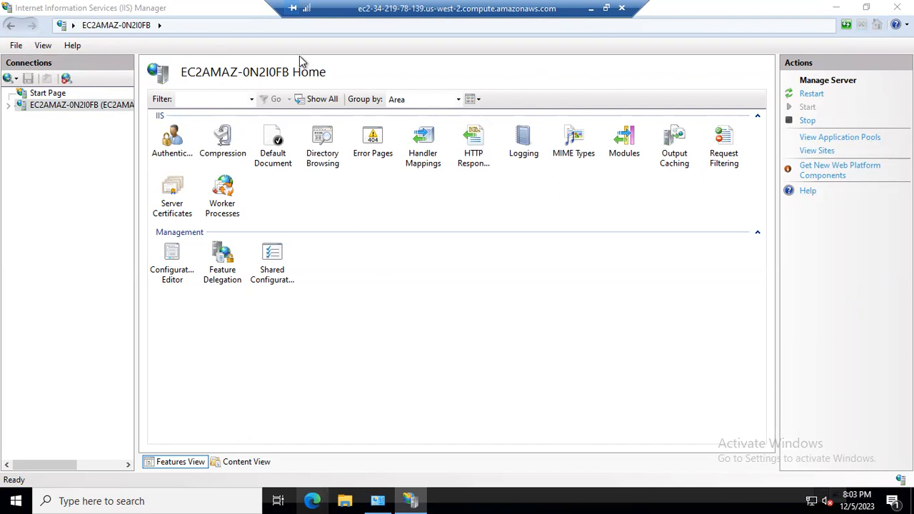
{"action": "left_click_drag", "start_coordinate": [239, 60], "coordinate": [241, 74]}
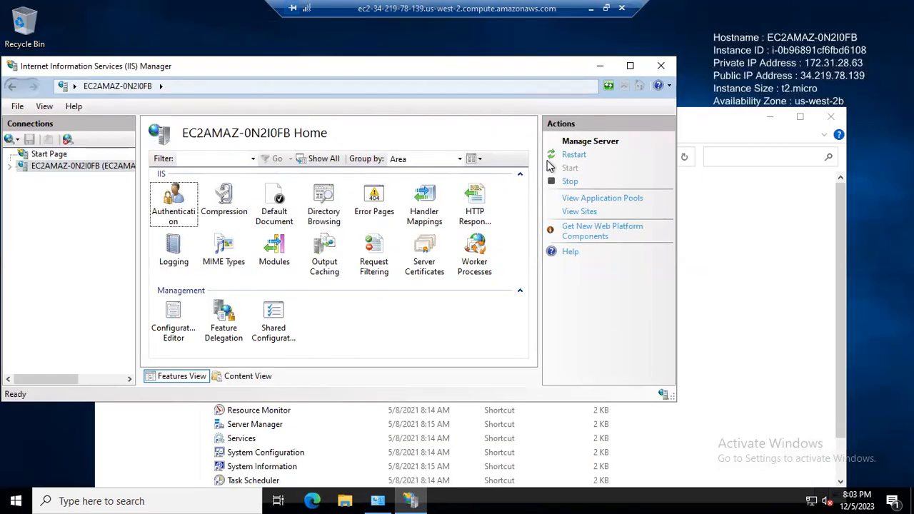
{"action": "left_click_drag", "start_coordinate": [282, 73], "coordinate": [289, 107]}
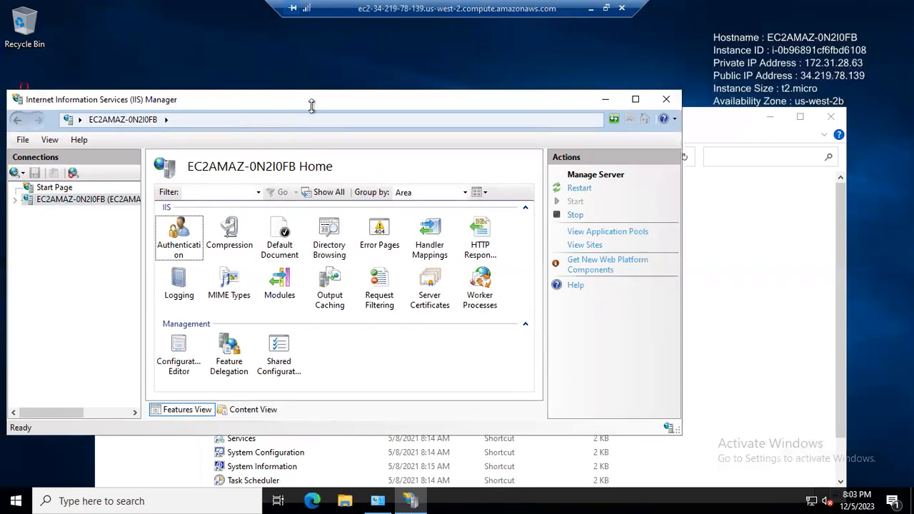
Open Microsoft Edge and finish its first-run setup without signing in or importing browsing data.
{"action": "left_click", "coordinate": [313, 500]}
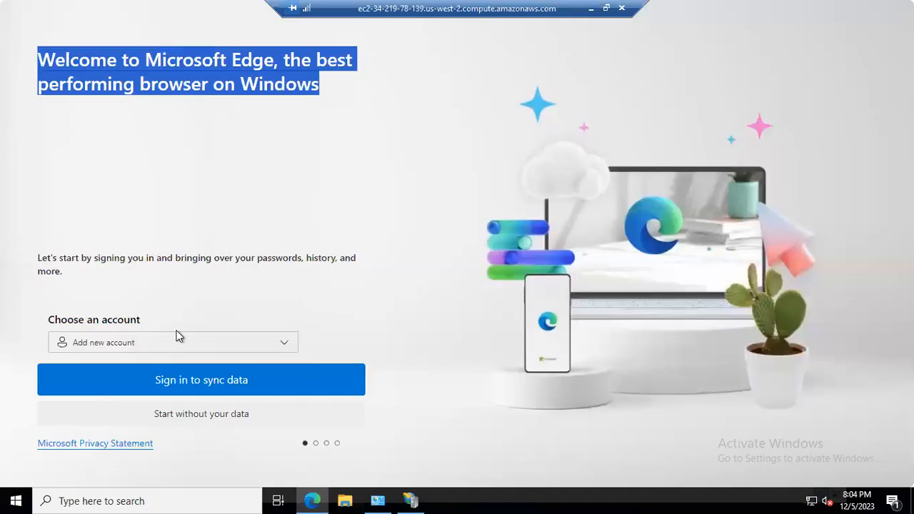
{"action": "left_click", "coordinate": [191, 422]}
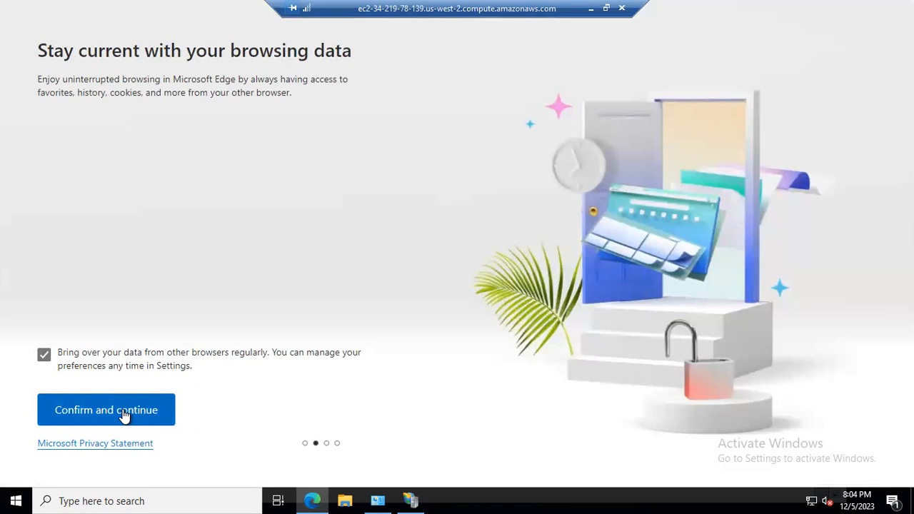
{"action": "left_click", "coordinate": [123, 417]}
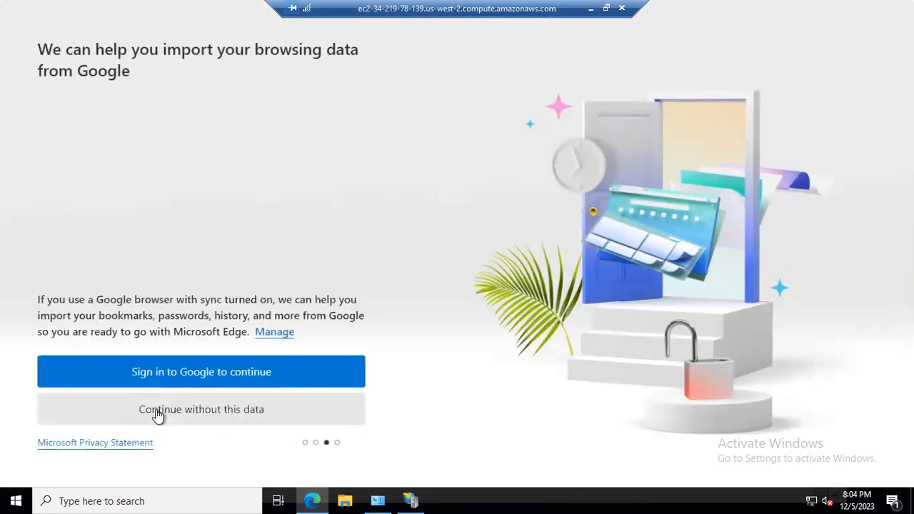
{"action": "left_click", "coordinate": [157, 416]}
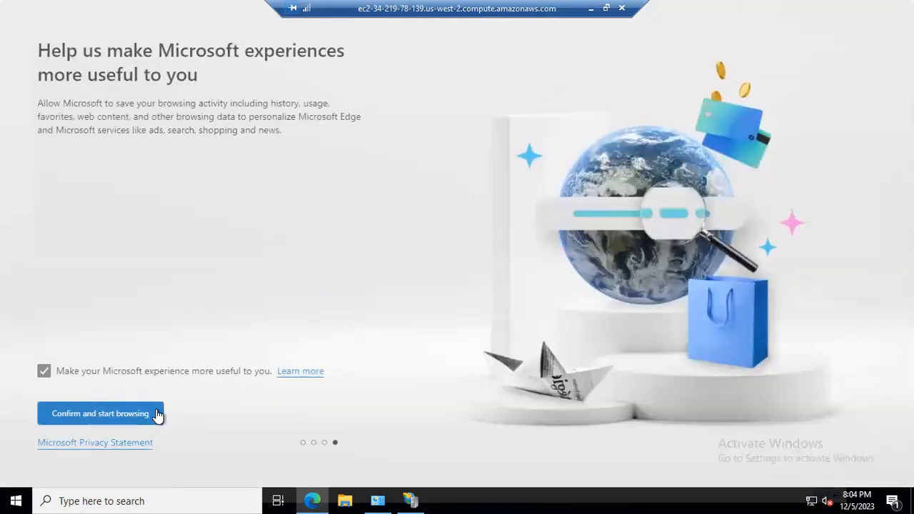
{"action": "left_click", "coordinate": [99, 415]}
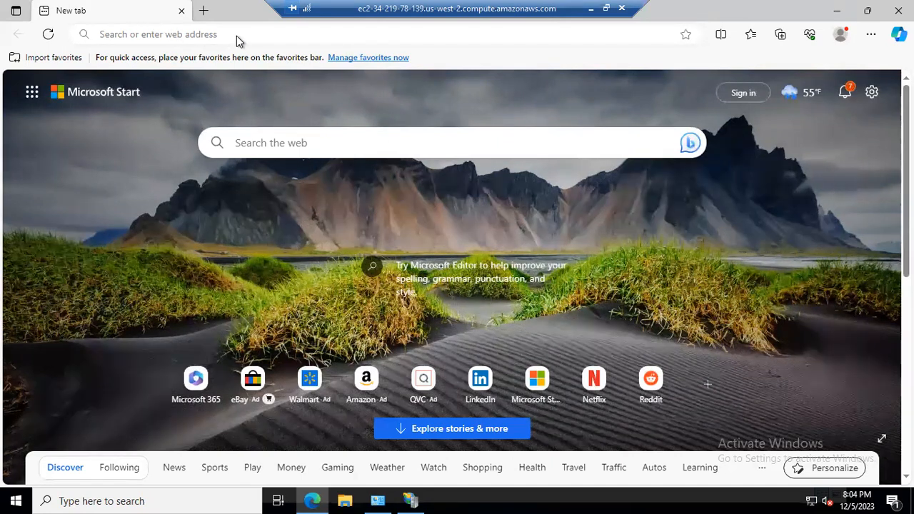
Browse to 127.0.0.1 to load the IIS default web page on the server.
{"action": "left_click", "coordinate": [144, 36]}
{"action": "left_click", "coordinate": [144, 36]}
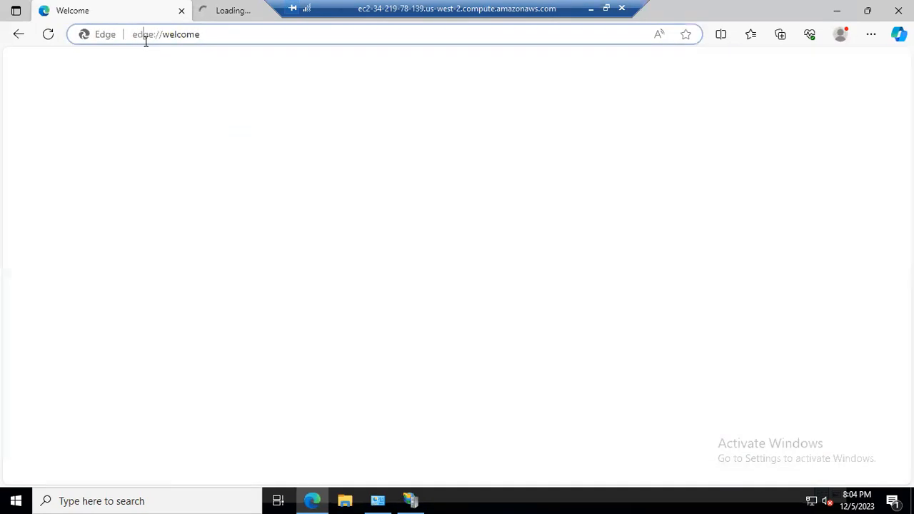
{"action": "left_click", "coordinate": [182, 10]}
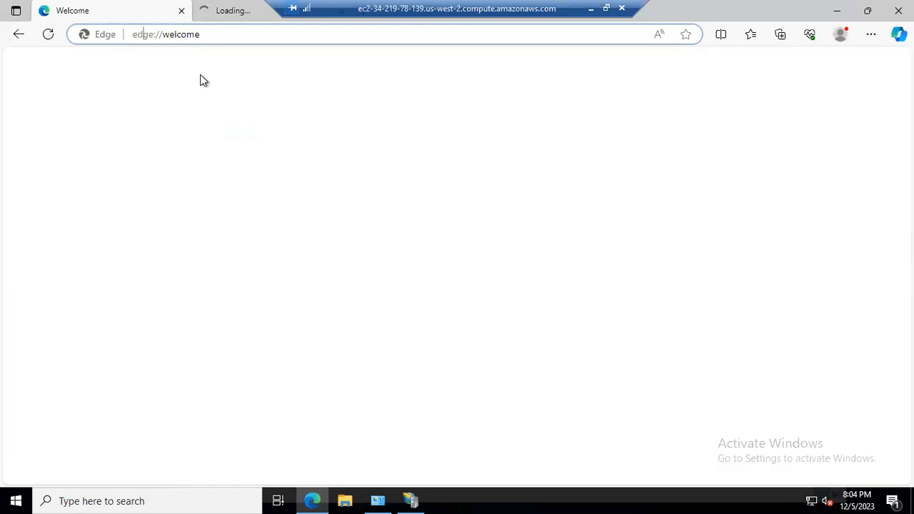
{"action": "left_click", "coordinate": [170, 34]}
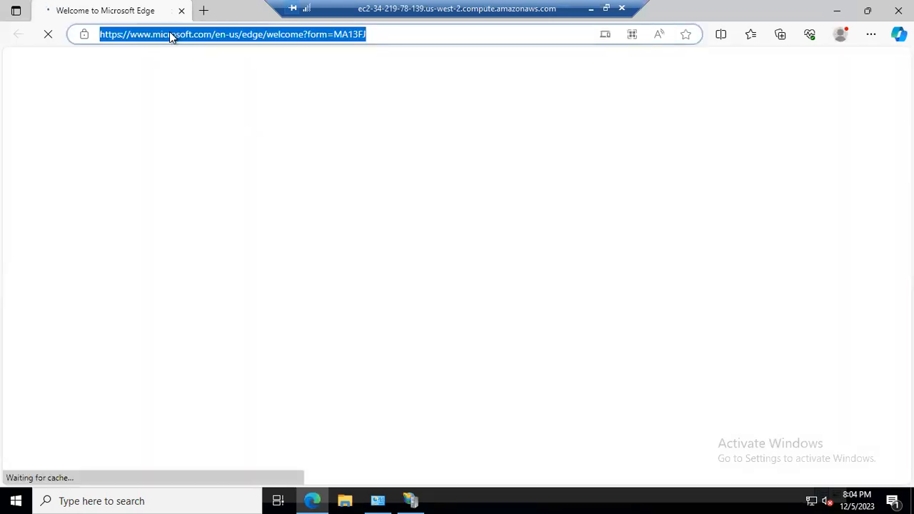
{"action": "key", "text": "BackSpace"}
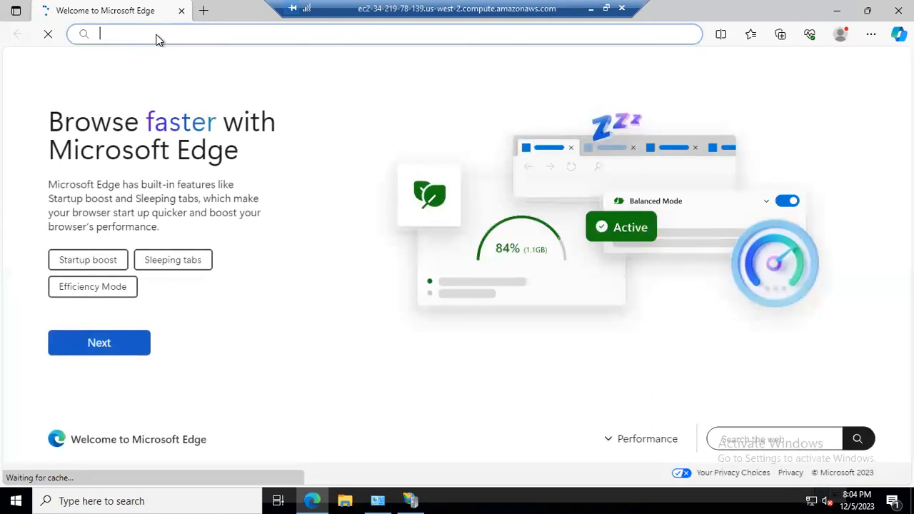
{"action": "type", "text": "127"}
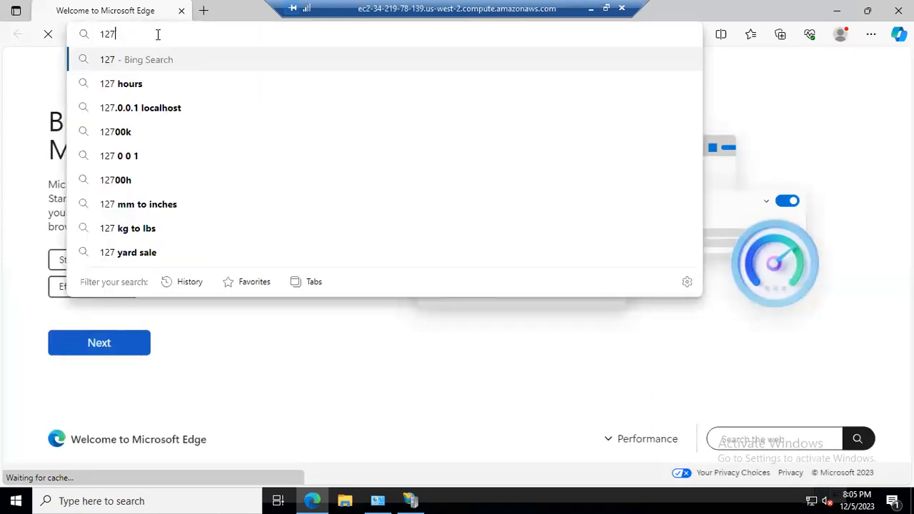
{"action": "type", "text": ".0"}
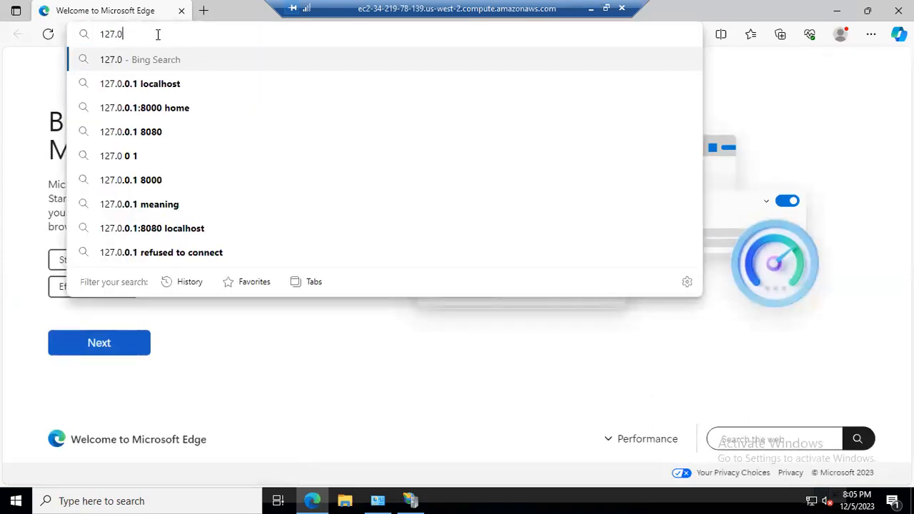
{"action": "type", "text": ".0.1"}
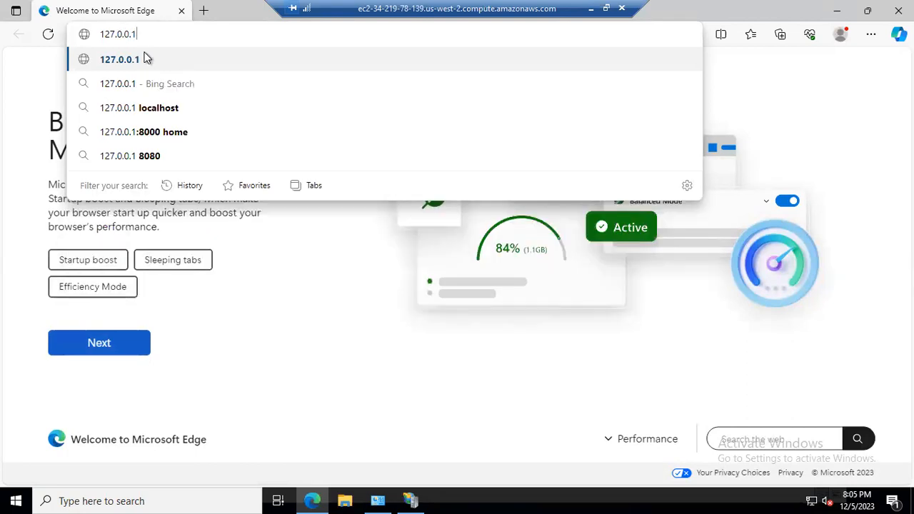
{"action": "left_click", "coordinate": [146, 58]}
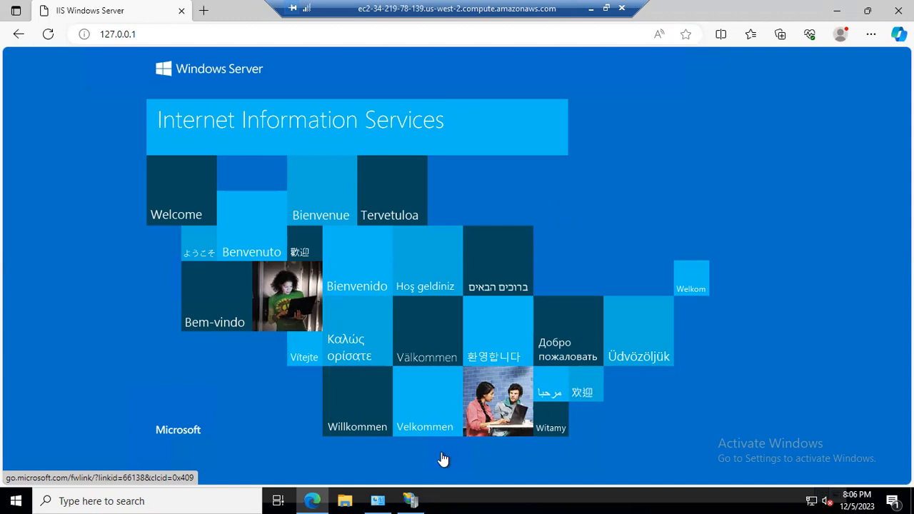
Switch back to IIS Manager and maximize its window.
{"action": "left_click", "coordinate": [412, 498]}
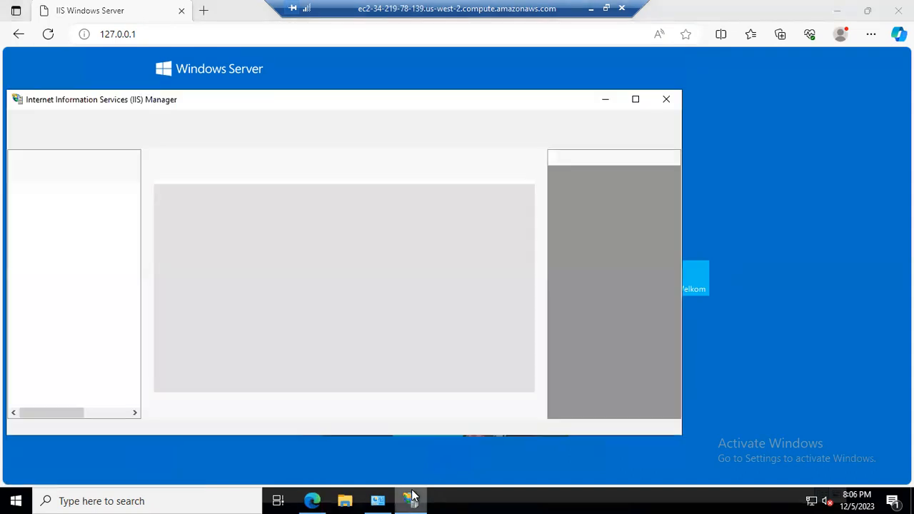
{"action": "left_click", "coordinate": [635, 99]}
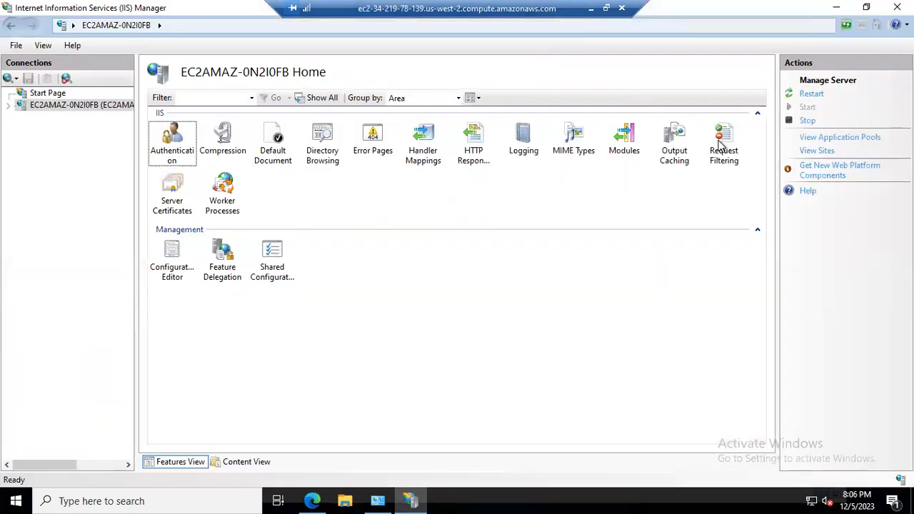
Restart the local IIS server, then stop it.
{"action": "left_click", "coordinate": [811, 94]}
{"action": "left_click", "coordinate": [808, 121]}
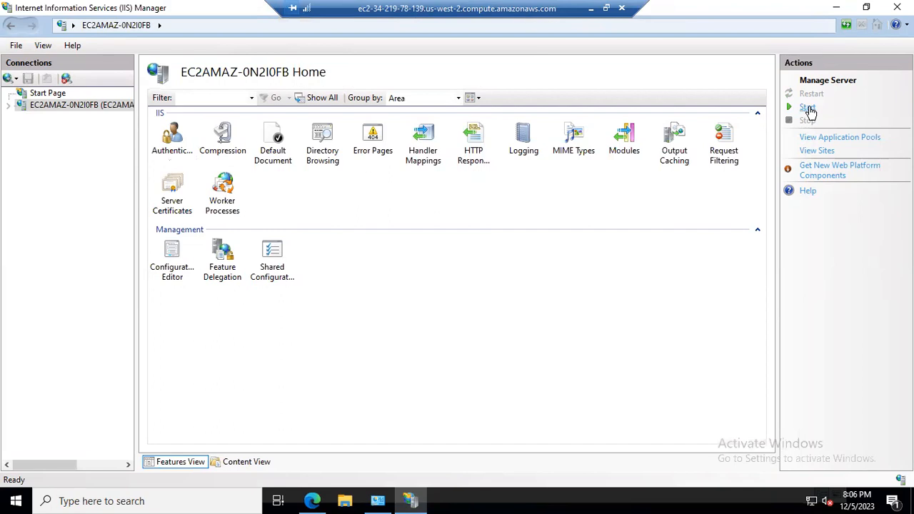
Switch to Edge and reload 127.0.0.1 to test the stopped web server.
{"action": "left_click", "coordinate": [321, 496]}
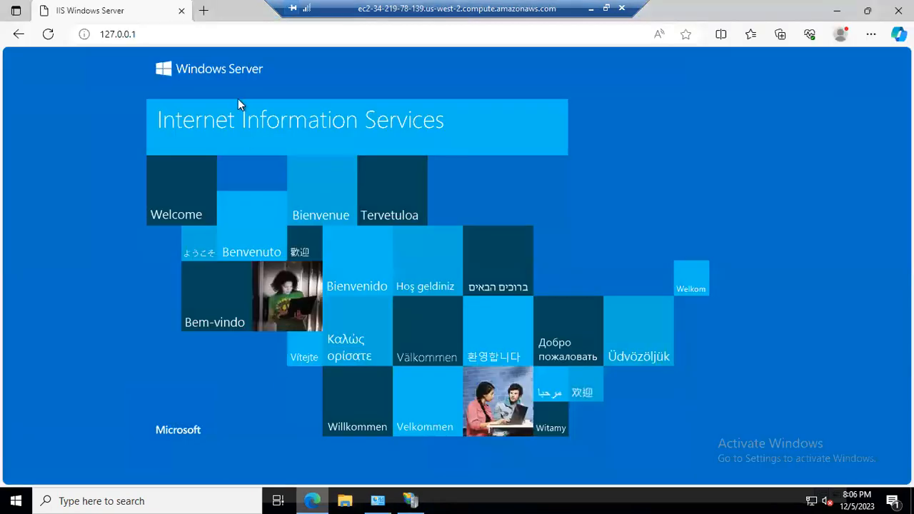
{"action": "left_click", "coordinate": [204, 36]}
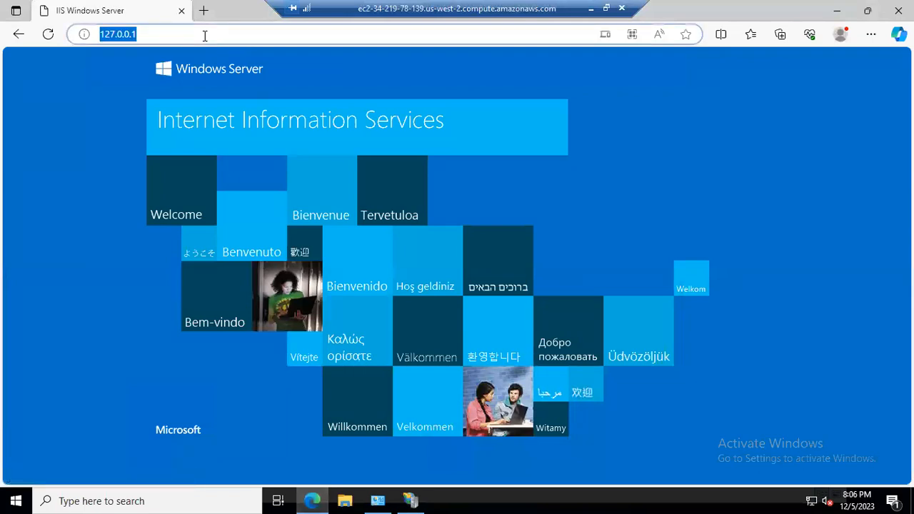
{"action": "left_click", "coordinate": [204, 36]}
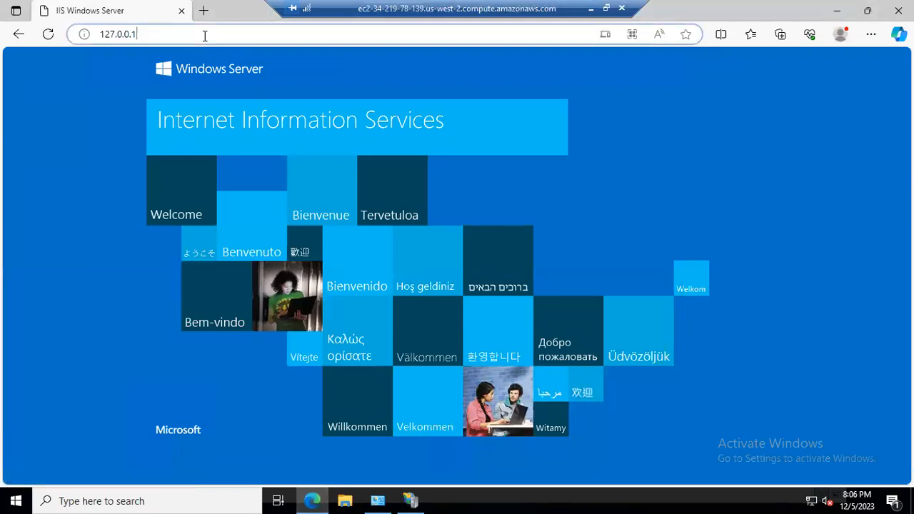
{"action": "key", "text": "Return"}
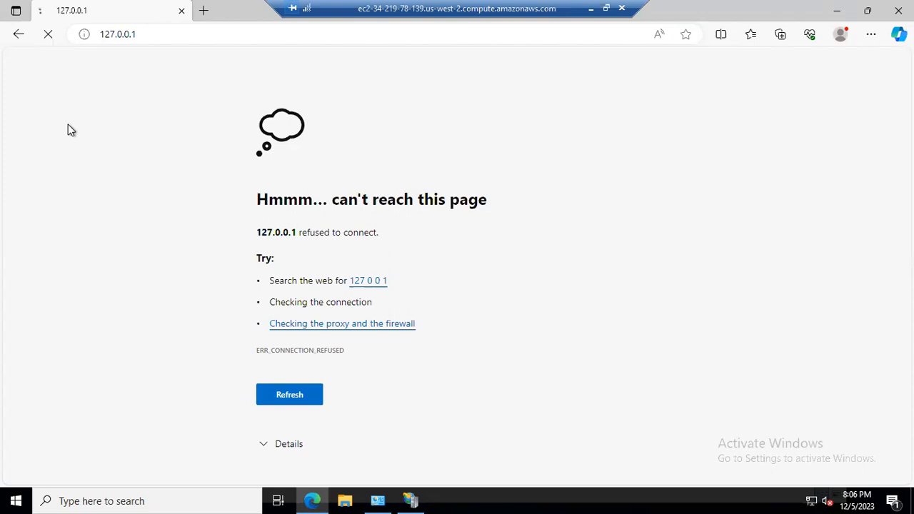
Start the IIS server again in IIS Manager and refresh the 127.0.0.1 page in Edge.
{"action": "left_click", "coordinate": [410, 492]}
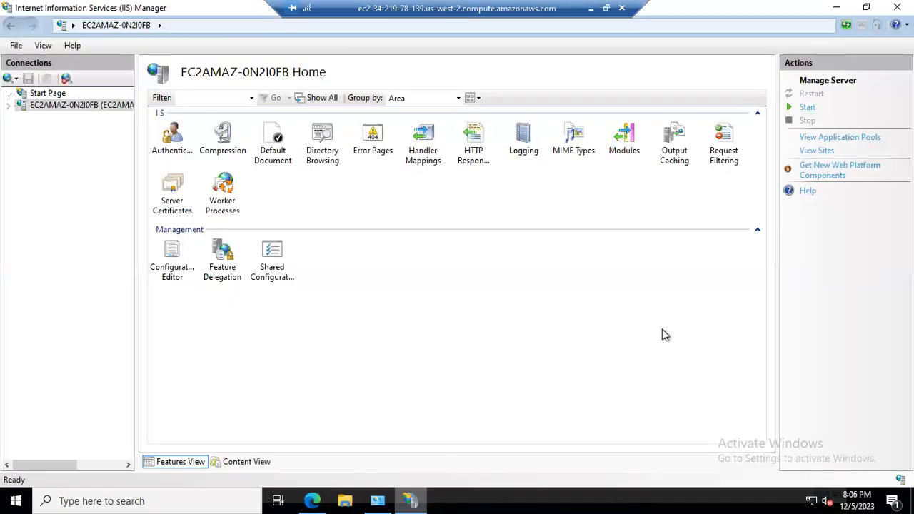
{"action": "left_click", "coordinate": [808, 108]}
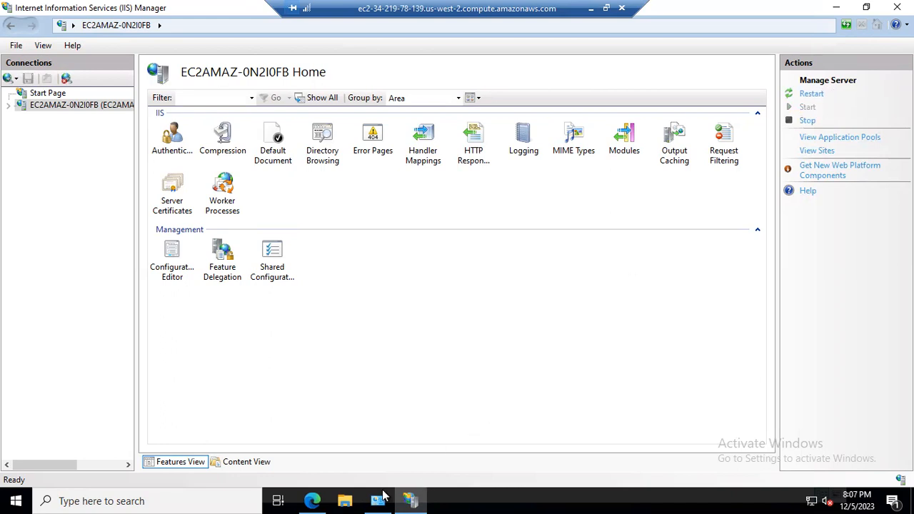
{"action": "left_click", "coordinate": [312, 500]}
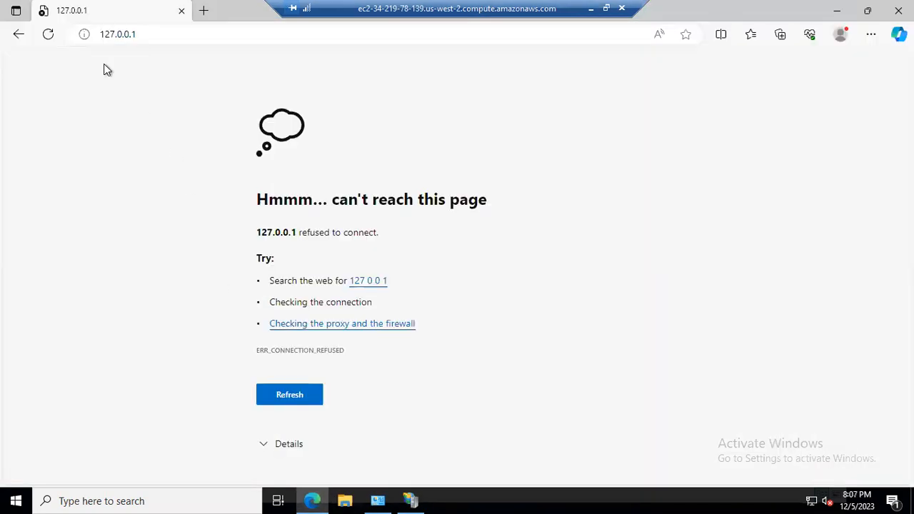
{"action": "left_click", "coordinate": [51, 37]}
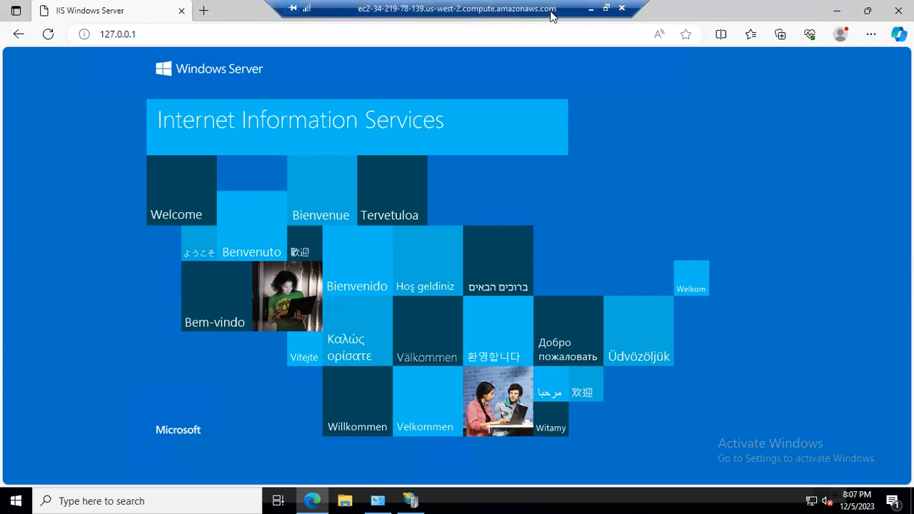
Minimize the remote desktop session and reload the EC2 Connect to instance page in Chrome.
{"action": "left_click", "coordinate": [591, 10]}
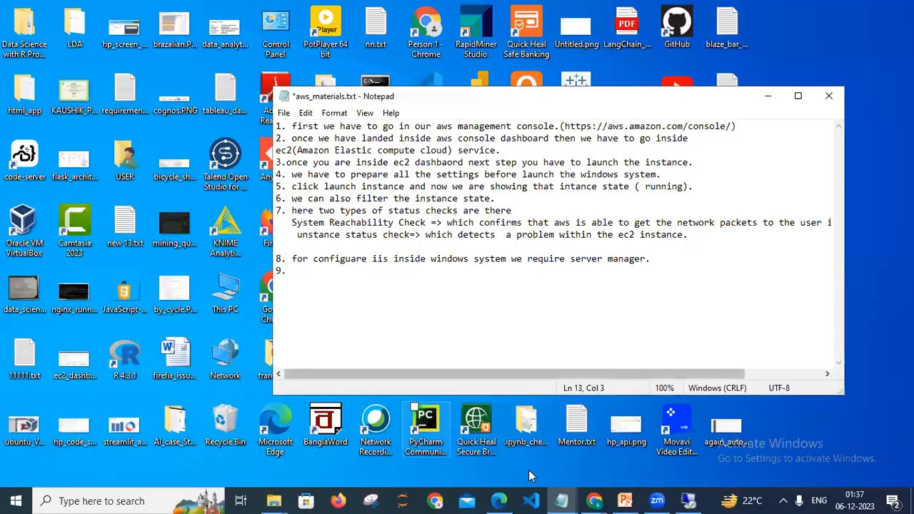
{"action": "left_click", "coordinate": [594, 500]}
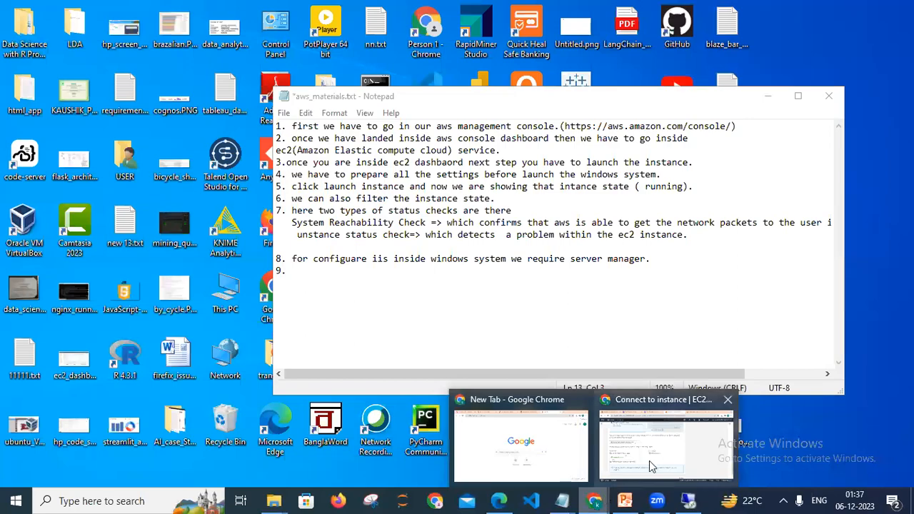
{"action": "left_click", "coordinate": [649, 460]}
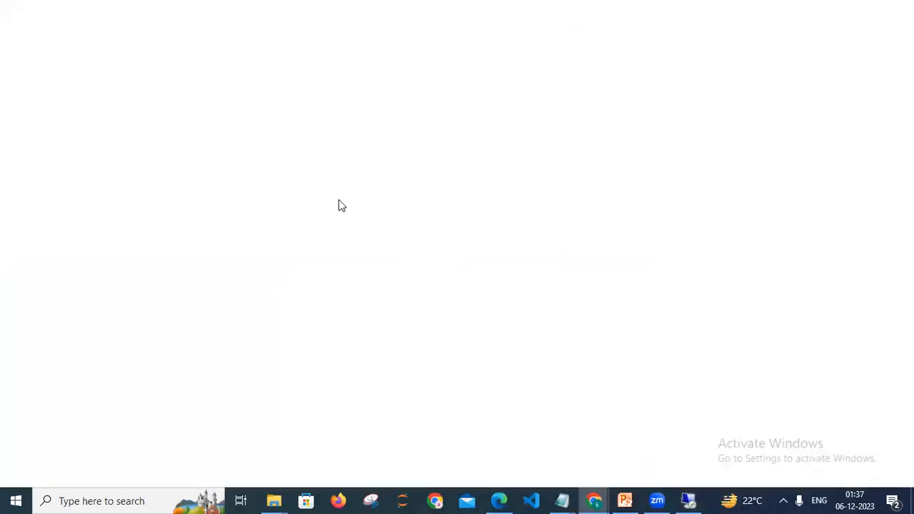
{"action": "left_click", "coordinate": [595, 498]}
{"action": "left_click", "coordinate": [686, 433]}
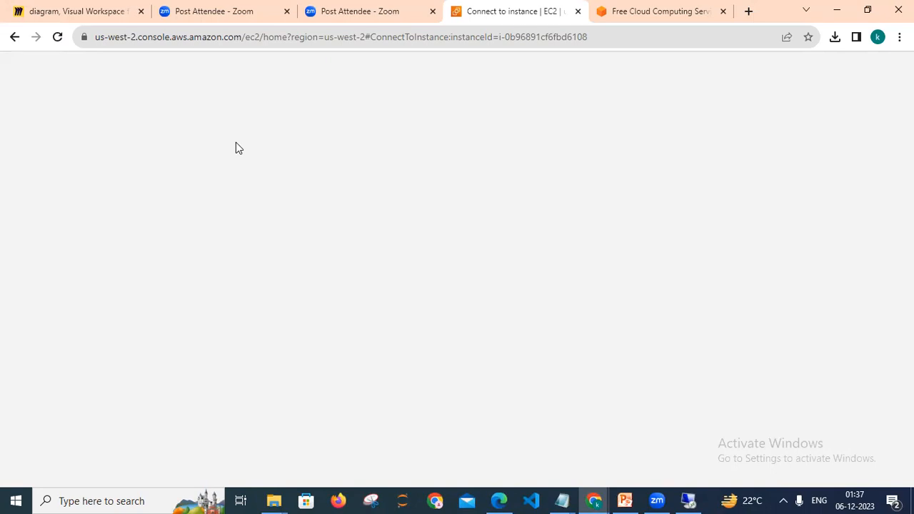
{"action": "left_click", "coordinate": [210, 34]}
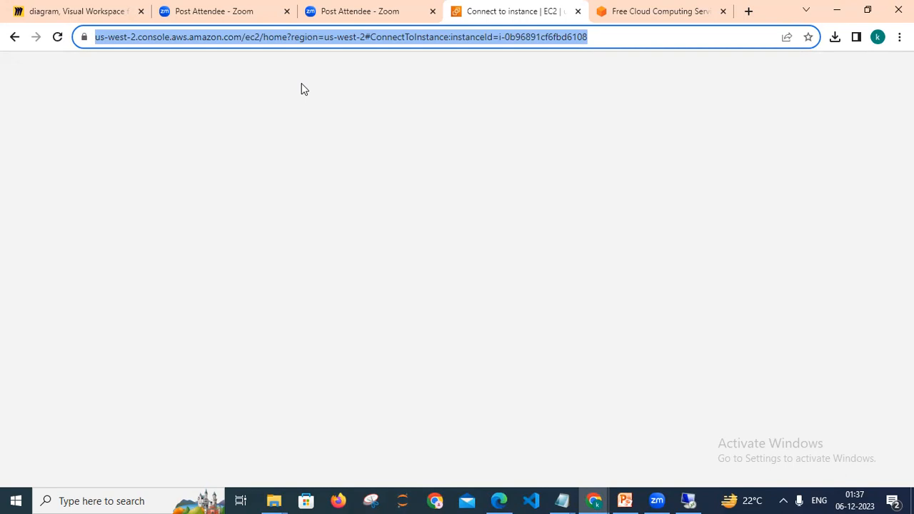
{"action": "key", "text": "Return"}
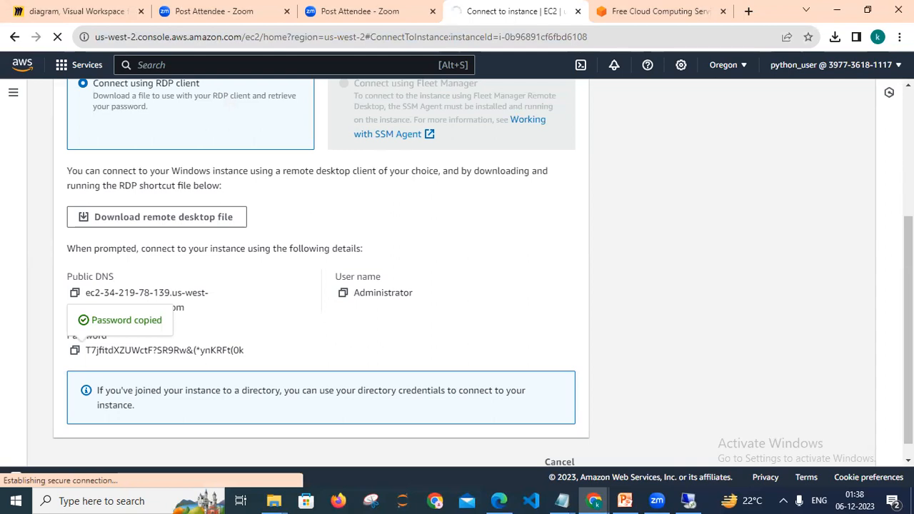
Open the running instances list from the EC2 dashboard and copy the instance's public IPv4 address.
{"action": "scroll", "coordinate": [458, 272], "scroll_direction": "up", "scroll_amount": 3}
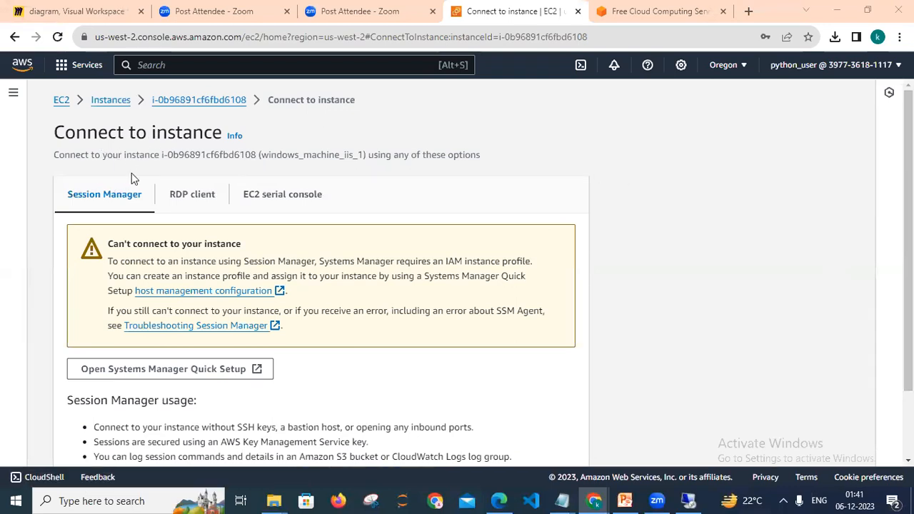
{"action": "left_click", "coordinate": [63, 106]}
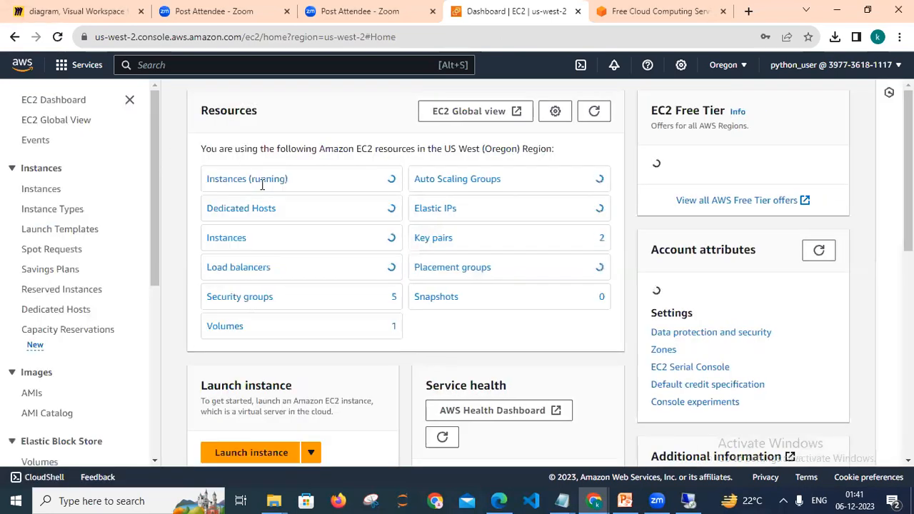
{"action": "left_click", "coordinate": [262, 188]}
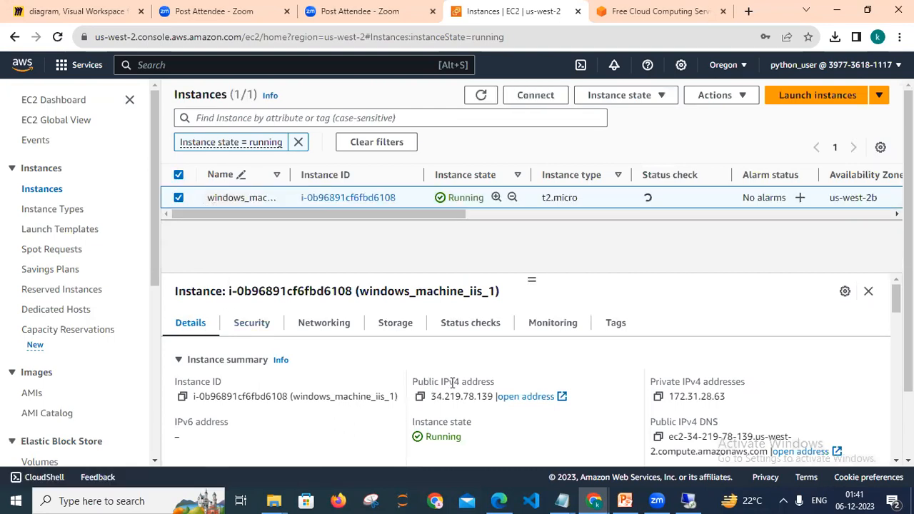
{"action": "left_click", "coordinate": [420, 399]}
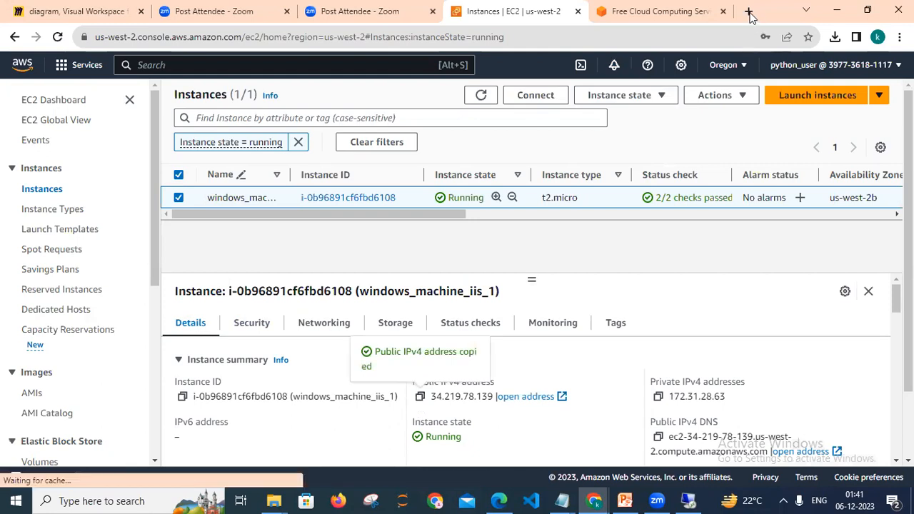
Open a new browser tab and browse to the public IP 34.219.78.139.
{"action": "left_click", "coordinate": [749, 13]}
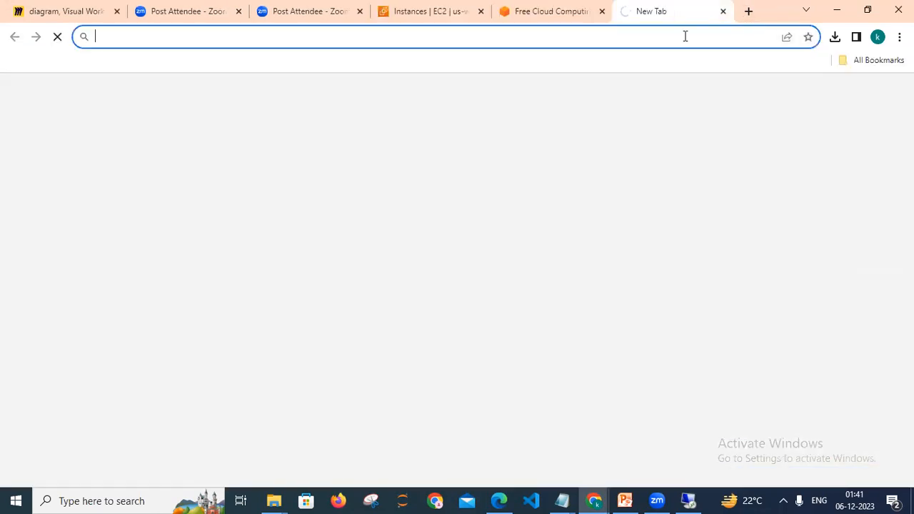
{"action": "key", "text": "ctrl+v"}
{"action": "key", "text": "Return"}
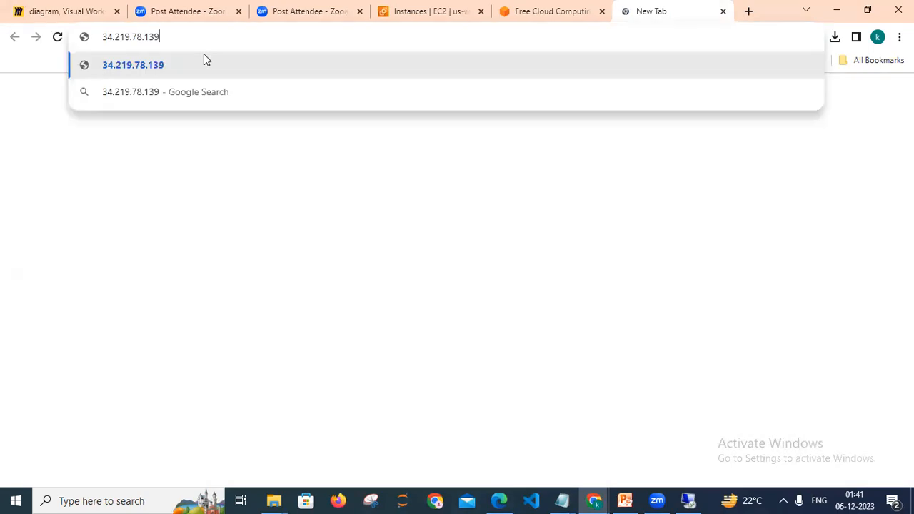
{"action": "key", "text": "Return"}
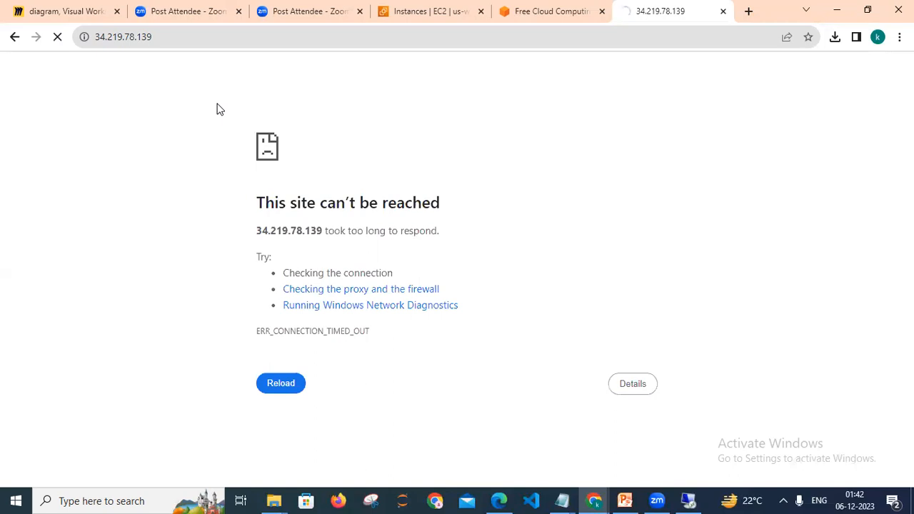
Open the instance's launch-wizard-2 security group from its Security details and review the inbound rules.
{"action": "left_click", "coordinate": [697, 500]}
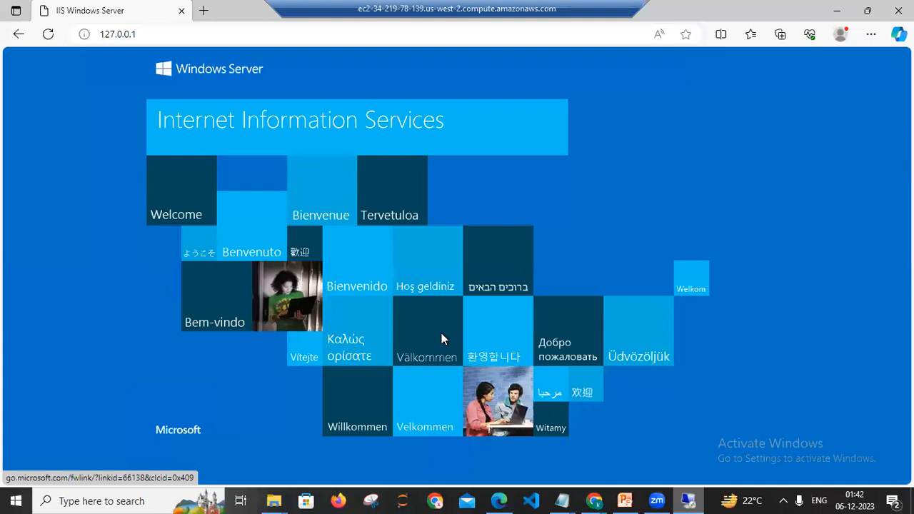
{"action": "key", "text": "alt+Tab"}
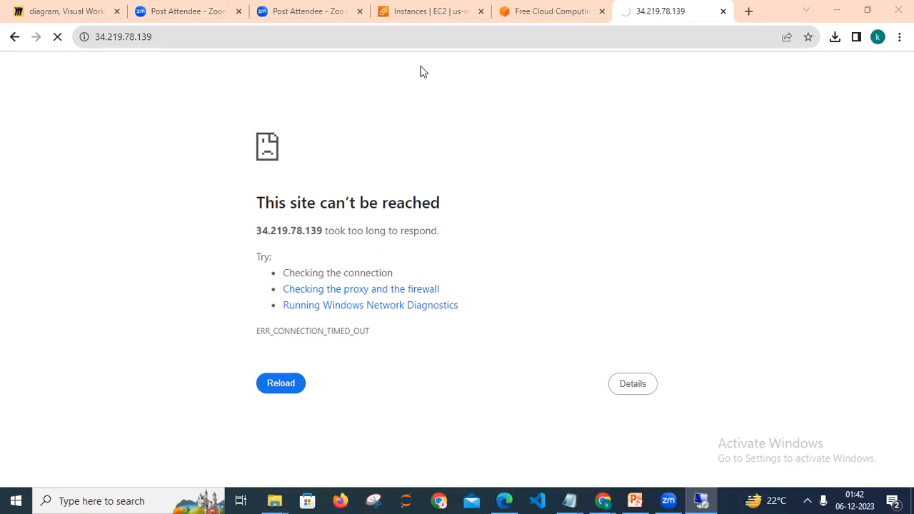
{"action": "left_click", "coordinate": [431, 9]}
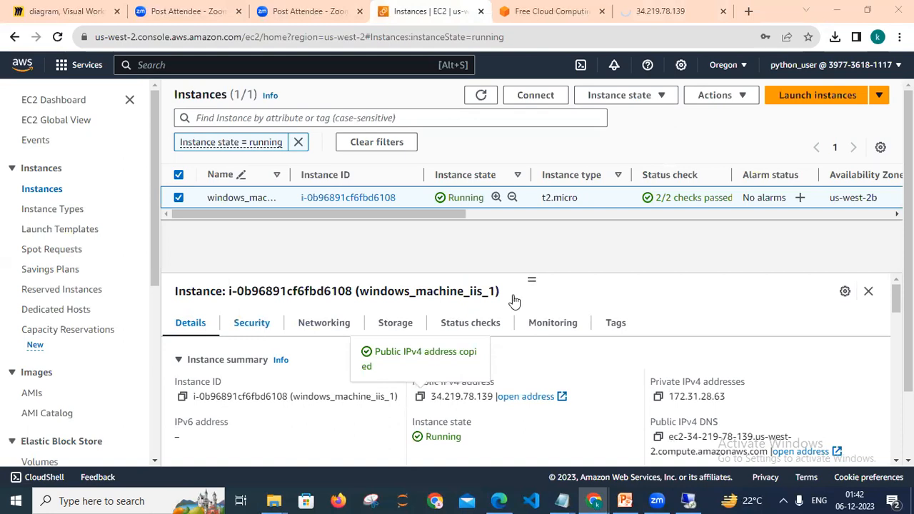
{"action": "left_click", "coordinate": [252, 324]}
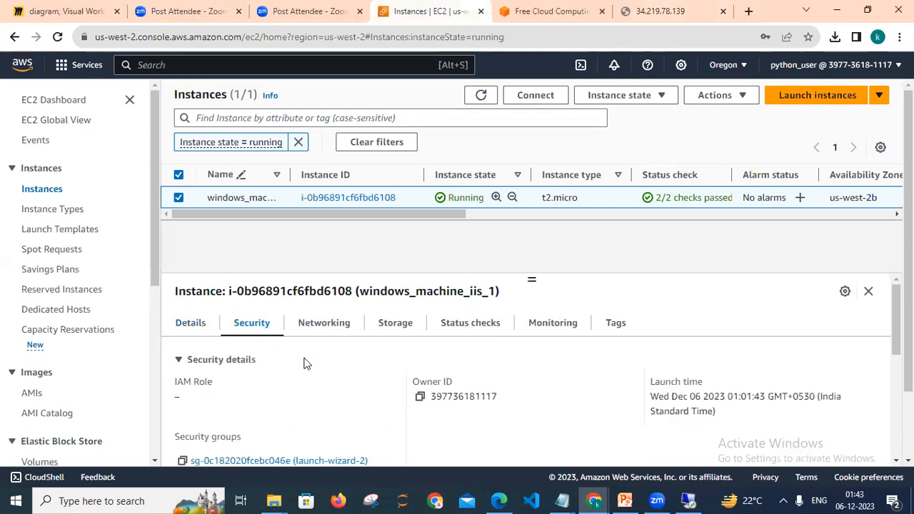
{"action": "scroll", "coordinate": [355, 407], "scroll_direction": "down", "scroll_amount": 1}
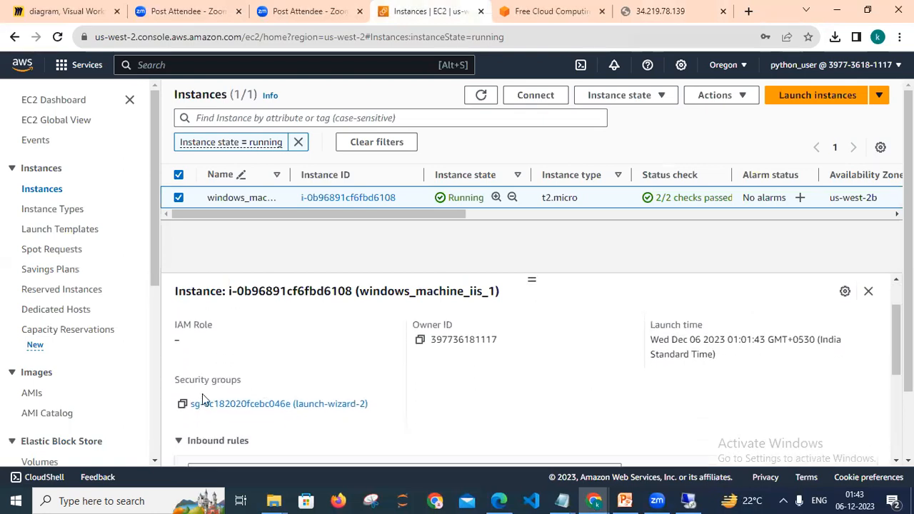
{"action": "left_click", "coordinate": [298, 406]}
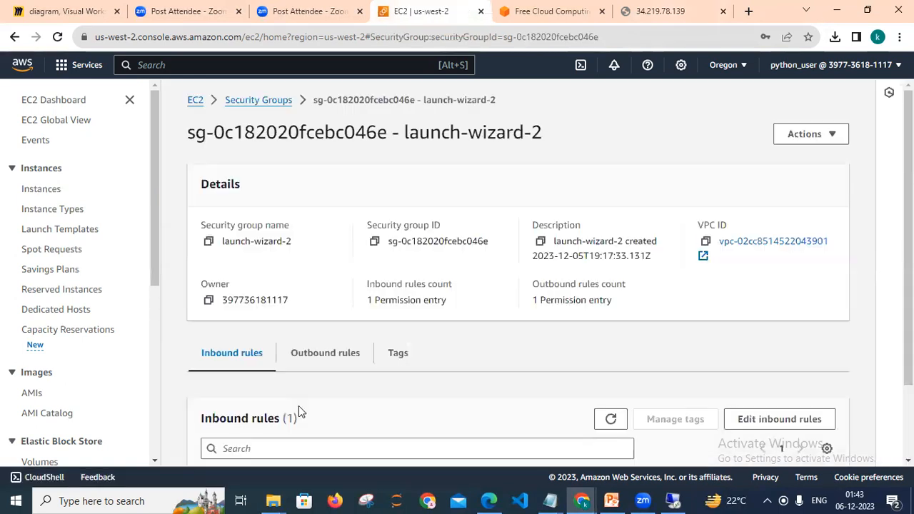
{"action": "scroll", "coordinate": [549, 278], "scroll_direction": "down", "scroll_amount": 1}
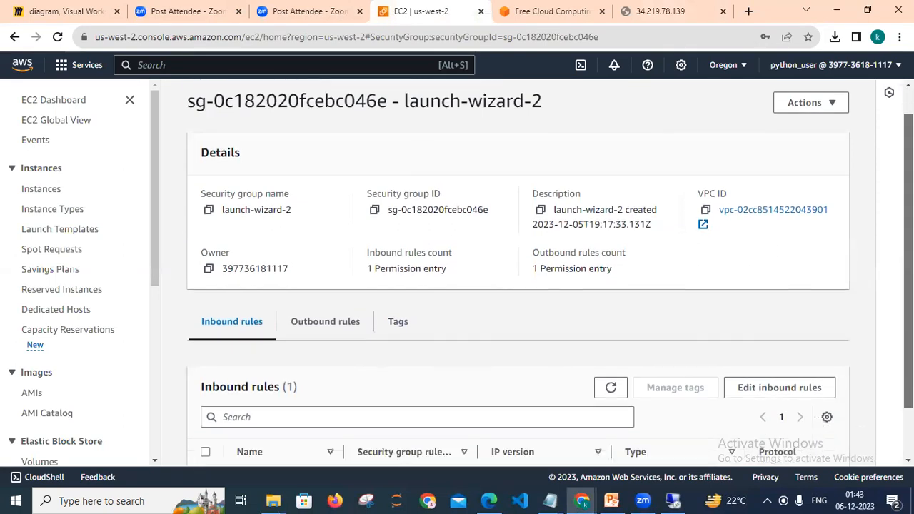
{"action": "scroll", "coordinate": [766, 315], "scroll_direction": "down", "scroll_amount": 2}
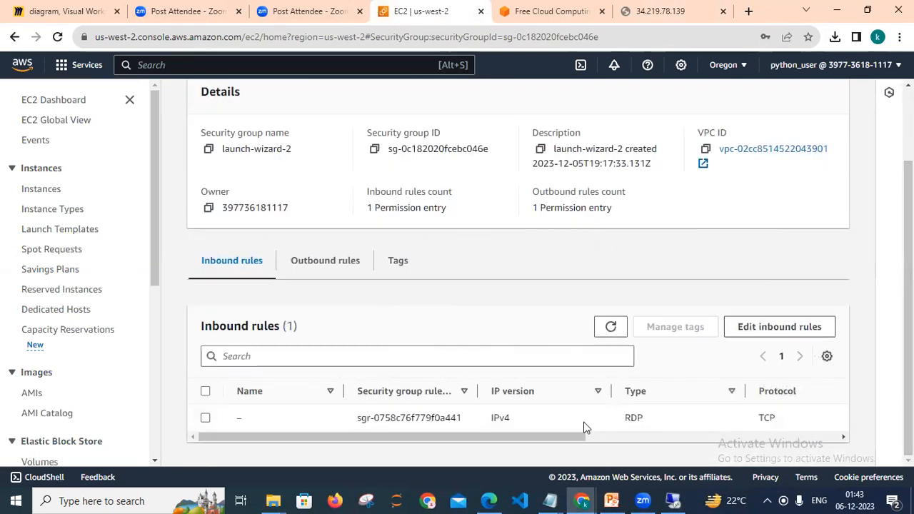
{"action": "left_click_drag", "start_coordinate": [560, 443], "coordinate": [516, 466]}
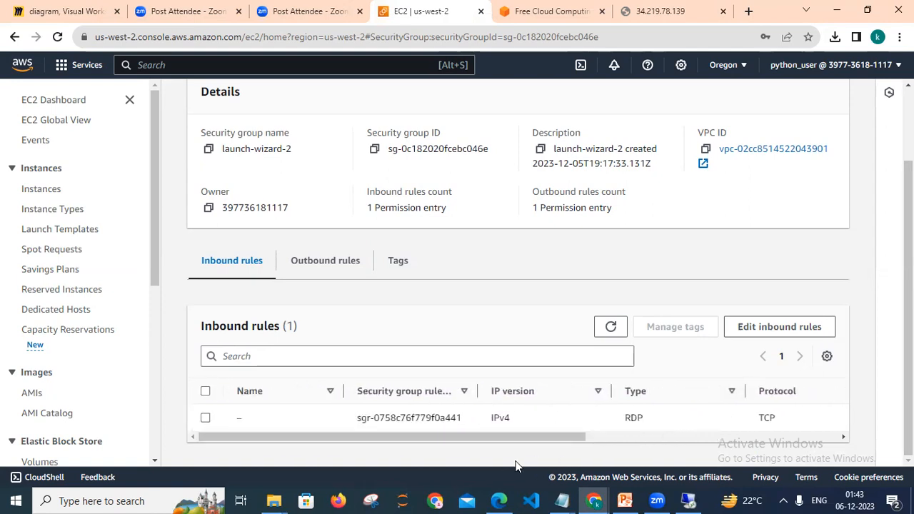
Edit the launch-wizard-2 inbound rules and add a new rule of type HTTP.
{"action": "left_click", "coordinate": [780, 327]}
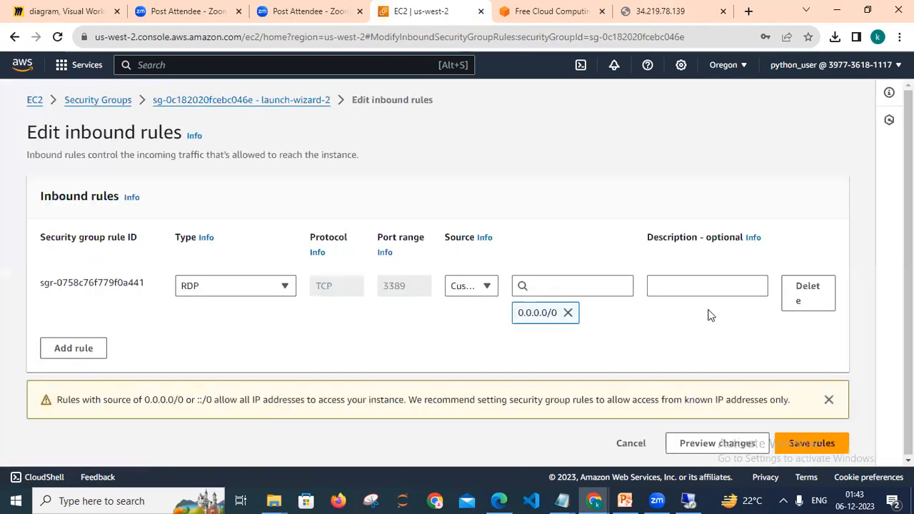
{"action": "left_click", "coordinate": [87, 348]}
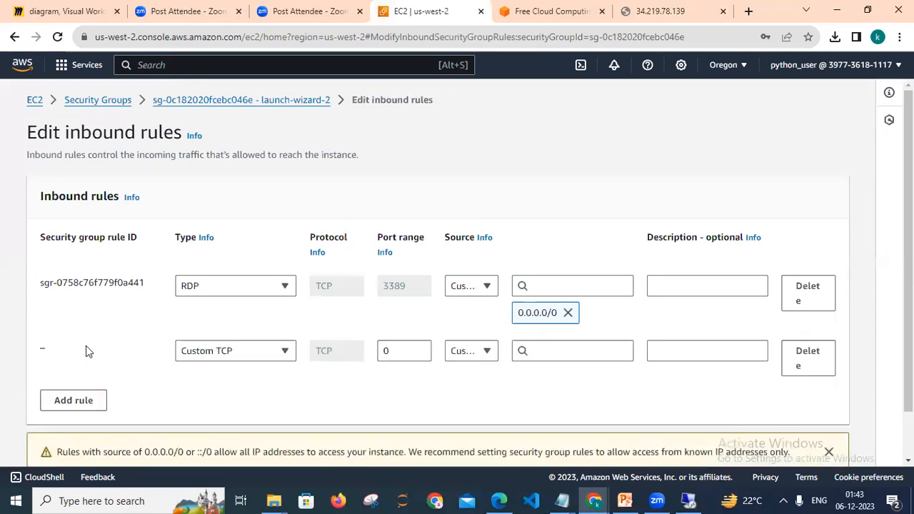
{"action": "left_click", "coordinate": [234, 364]}
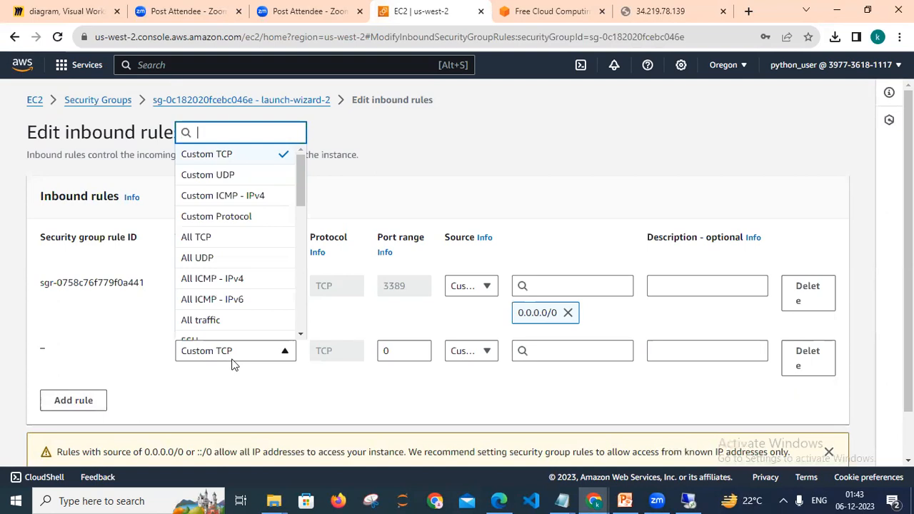
{"action": "type", "text": "htt"}
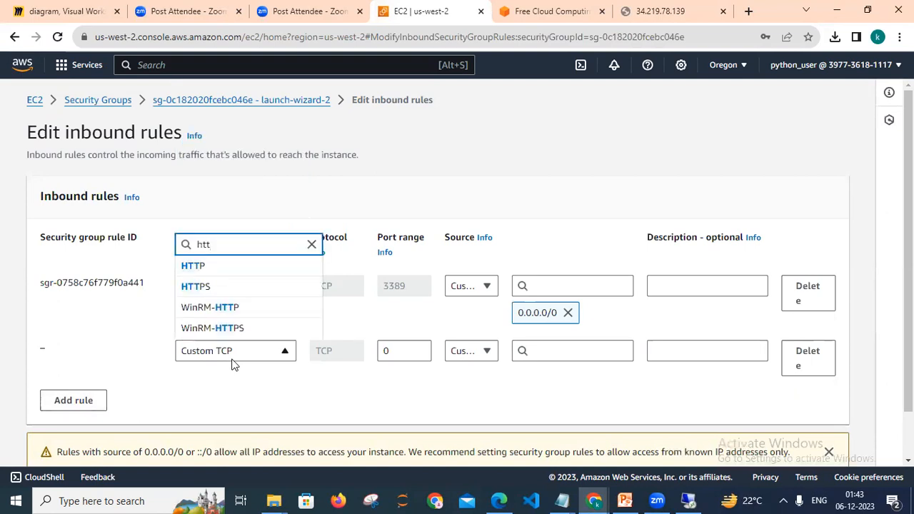
{"action": "left_click", "coordinate": [200, 266]}
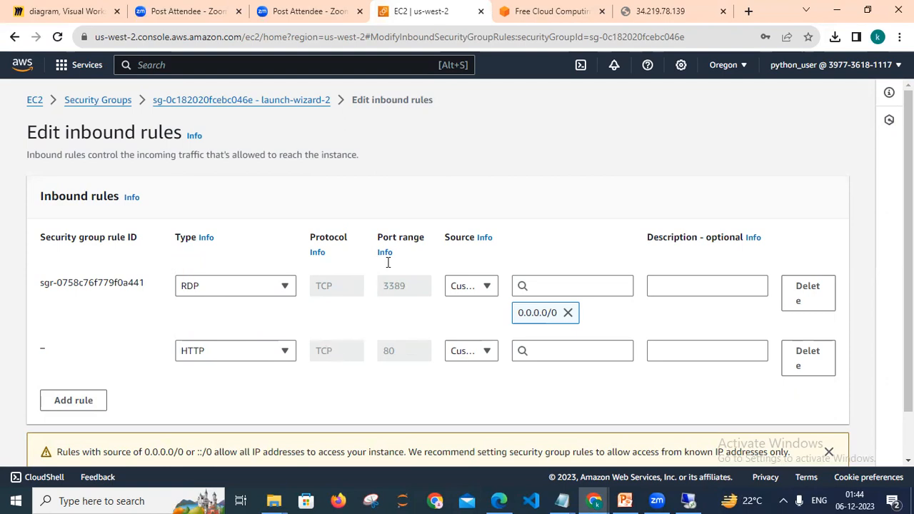
Set the HTTP rule's source to the CIDR block 0.0.0.0/0.
{"action": "left_click", "coordinate": [464, 359]}
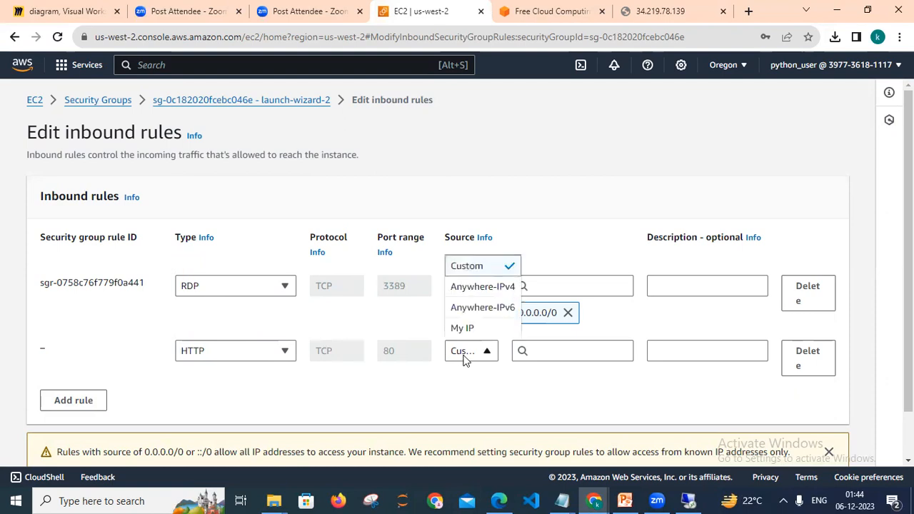
{"action": "left_click", "coordinate": [535, 354]}
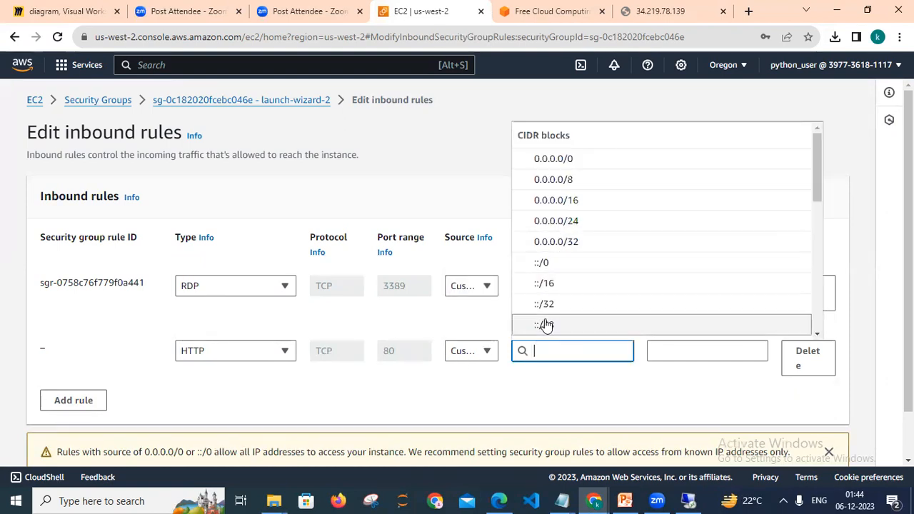
{"action": "type", "text": "0"}
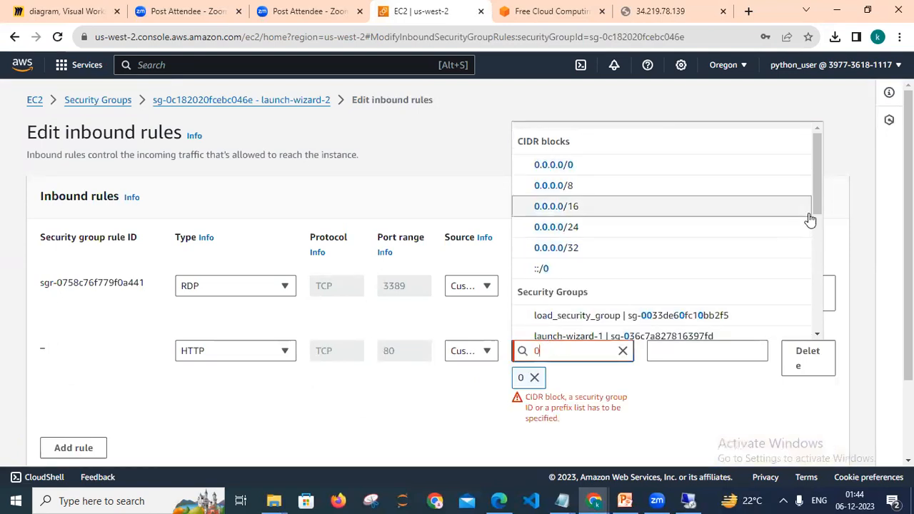
{"action": "left_click", "coordinate": [574, 351]}
{"action": "left_click", "coordinate": [573, 350]}
{"action": "type", "text": ".0"}
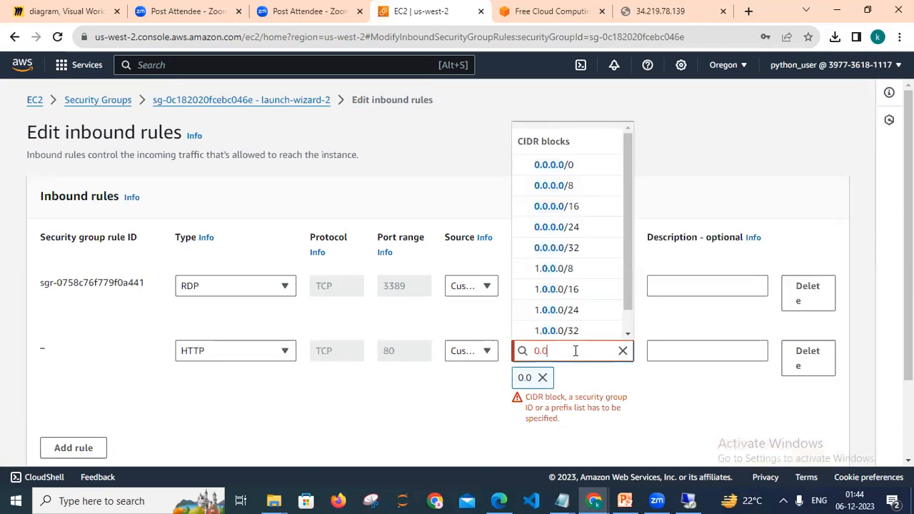
{"action": "type", "text": ".0/0"}
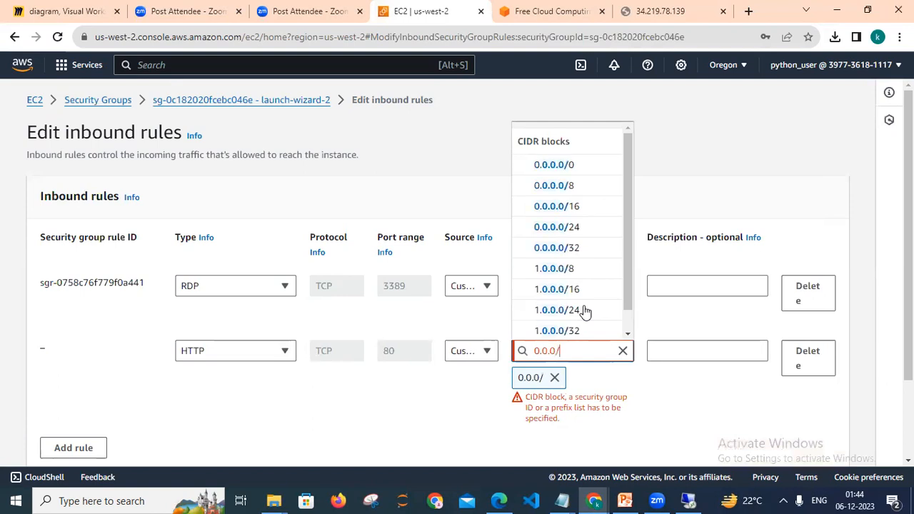
{"action": "double_click", "coordinate": [543, 379]}
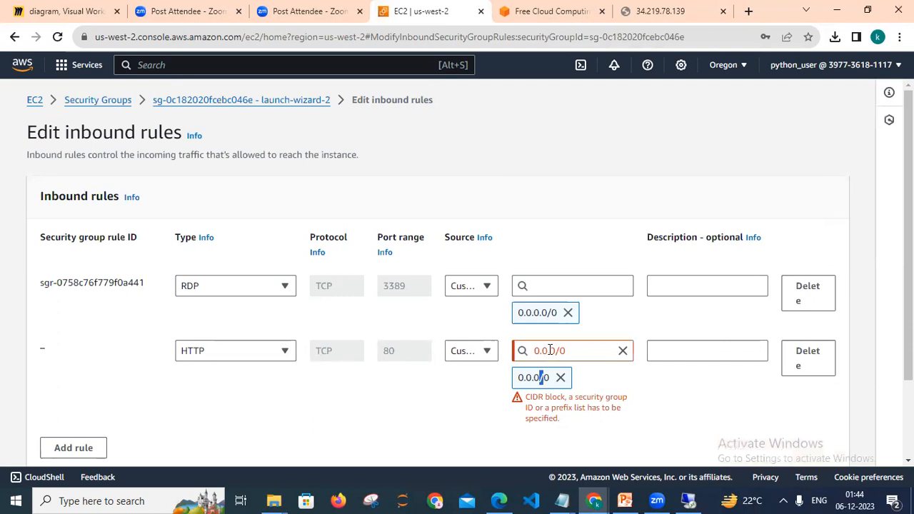
{"action": "left_click", "coordinate": [550, 350]}
{"action": "type", "text": "0.0."}
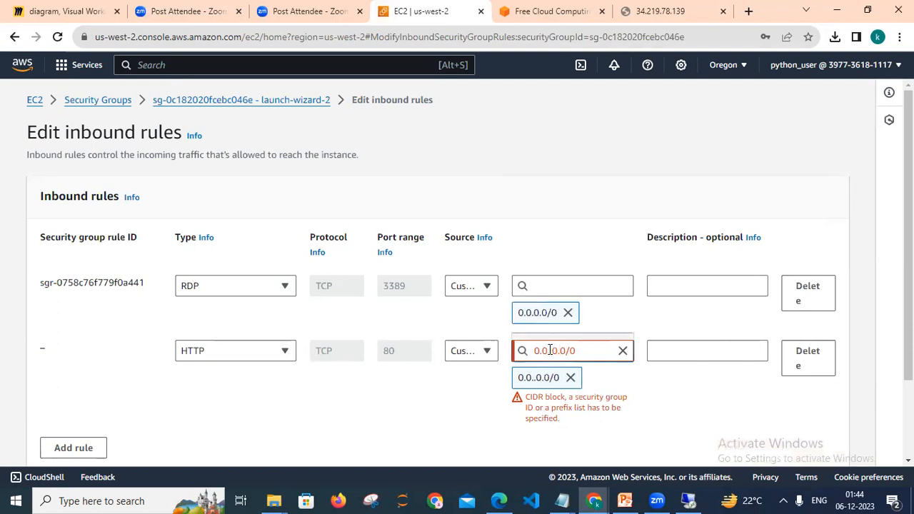
{"action": "key", "text": "Left"}
{"action": "key", "text": "BackSpace"}
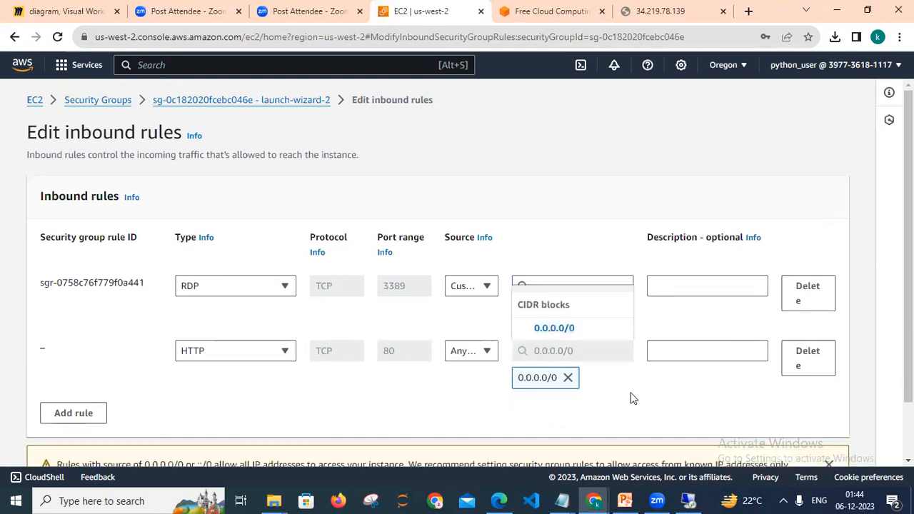
{"action": "left_click", "coordinate": [566, 334]}
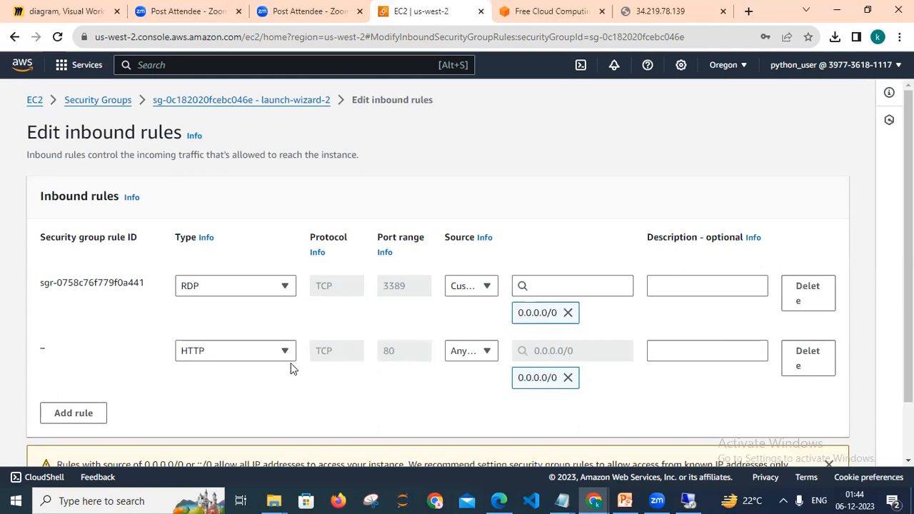
Add another inbound rule of type HTTPS with source 0.0.0.0/0.
{"action": "left_click", "coordinate": [81, 421]}
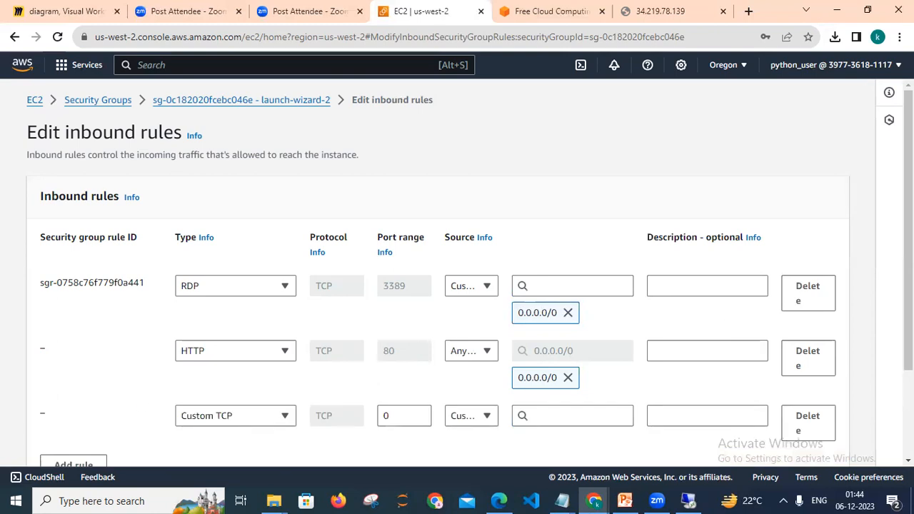
{"action": "scroll", "coordinate": [469, 279], "scroll_direction": "down", "scroll_amount": 2}
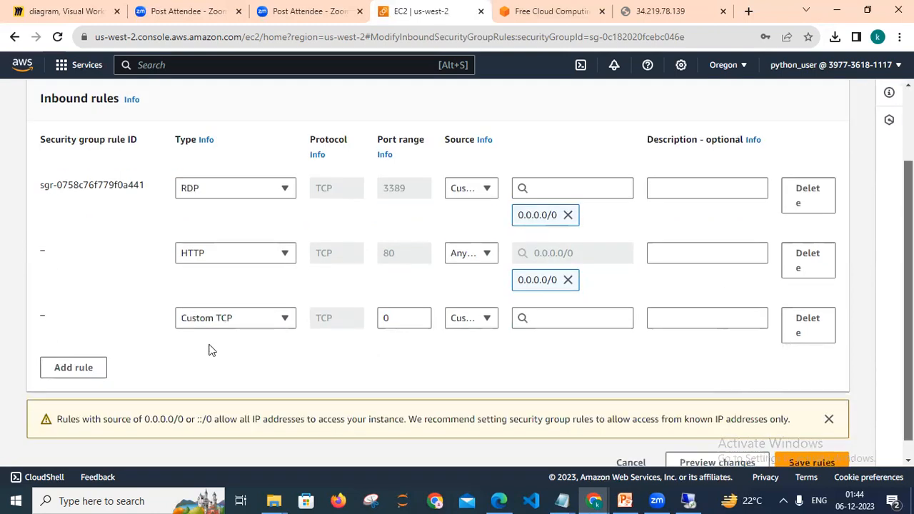
{"action": "left_click", "coordinate": [229, 324]}
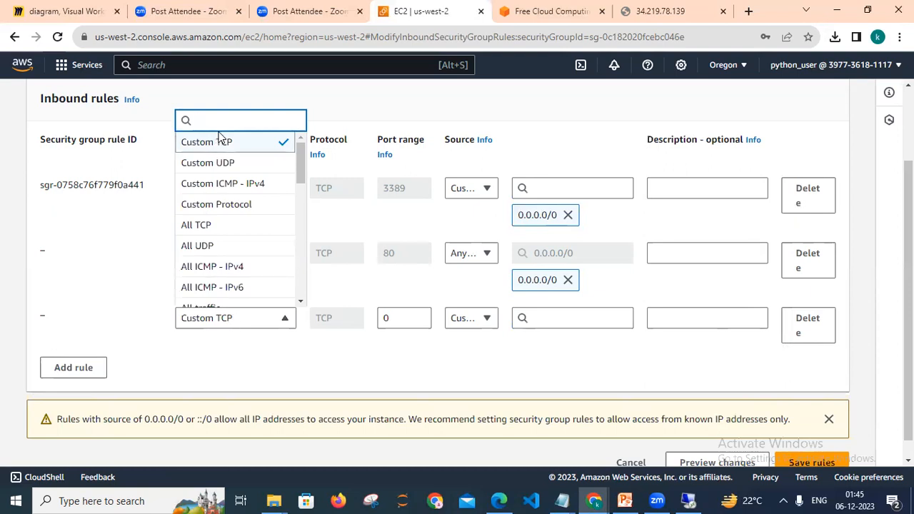
{"action": "type", "text": "htt"}
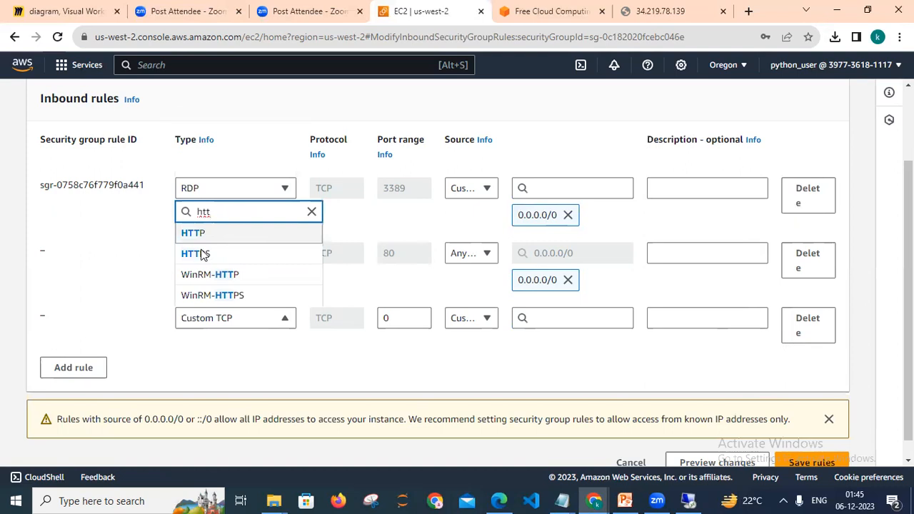
{"action": "left_click", "coordinate": [203, 256]}
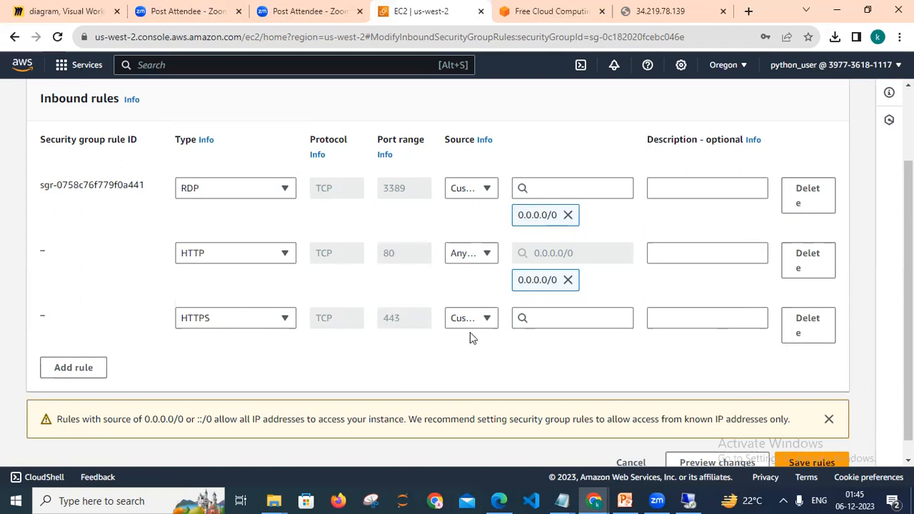
{"action": "left_click", "coordinate": [539, 316]}
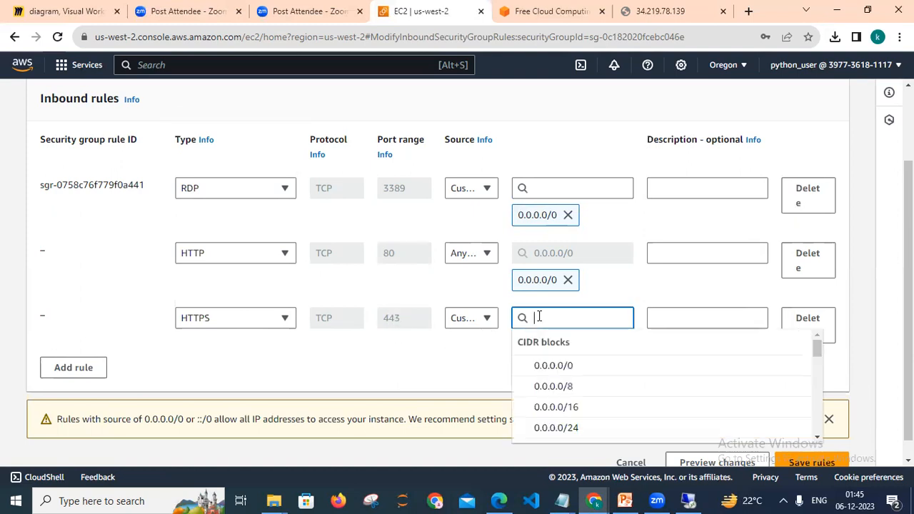
{"action": "left_click", "coordinate": [558, 366]}
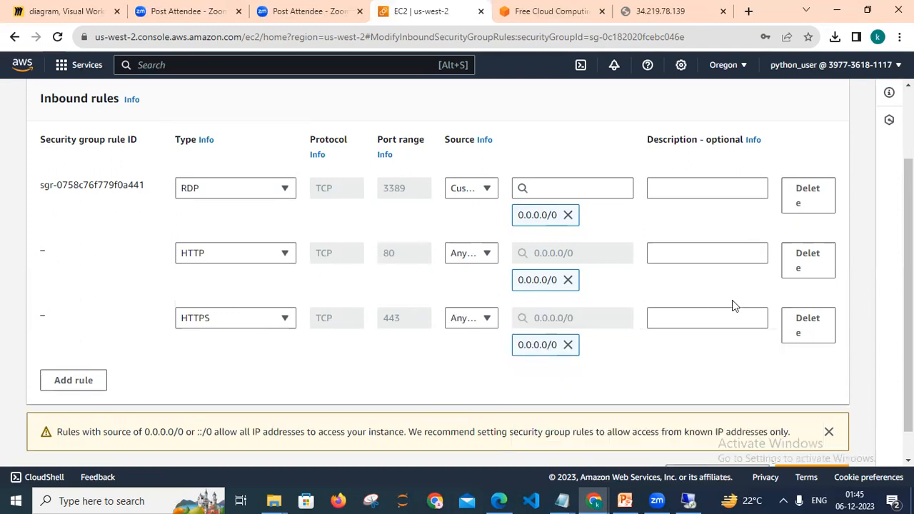
Save the edited inbound rules of the security group.
{"action": "scroll", "coordinate": [841, 300], "scroll_direction": "up", "scroll_amount": 1}
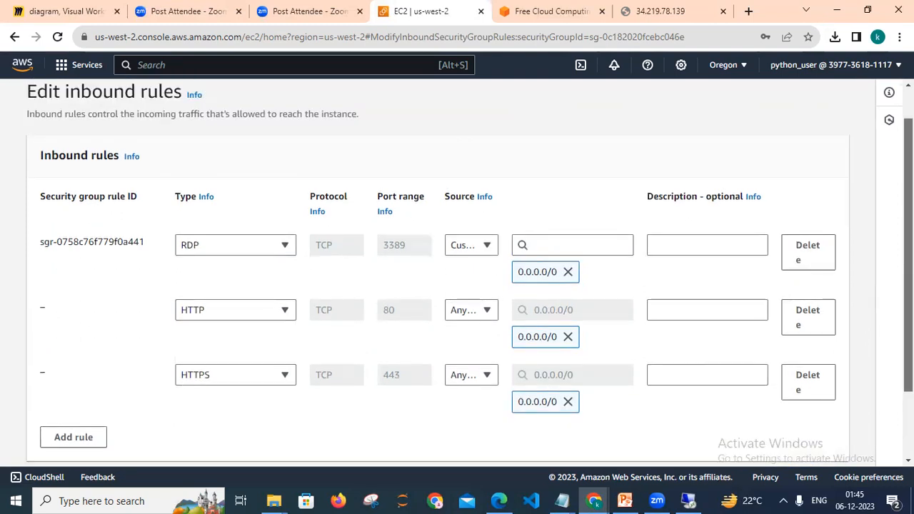
{"action": "scroll", "coordinate": [557, 346], "scroll_direction": "down", "scroll_amount": 1}
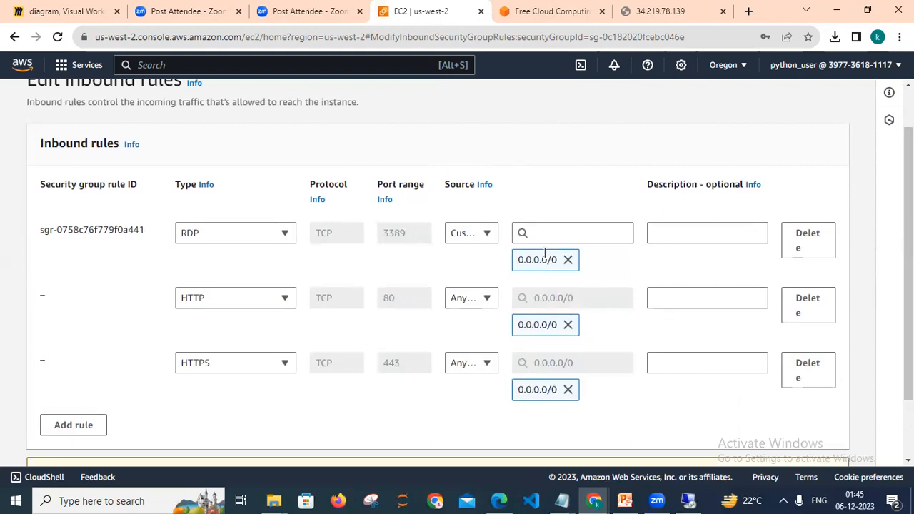
{"action": "left_click", "coordinate": [489, 235]}
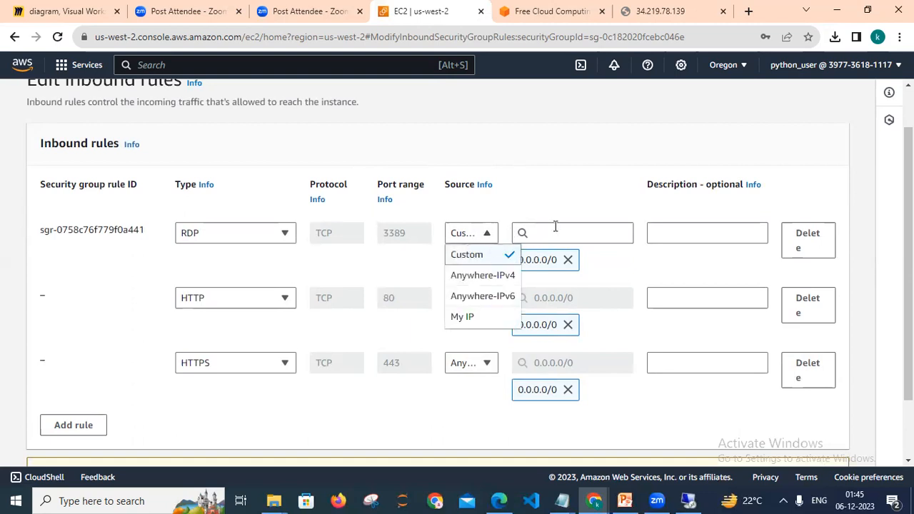
{"action": "left_click", "coordinate": [507, 217]}
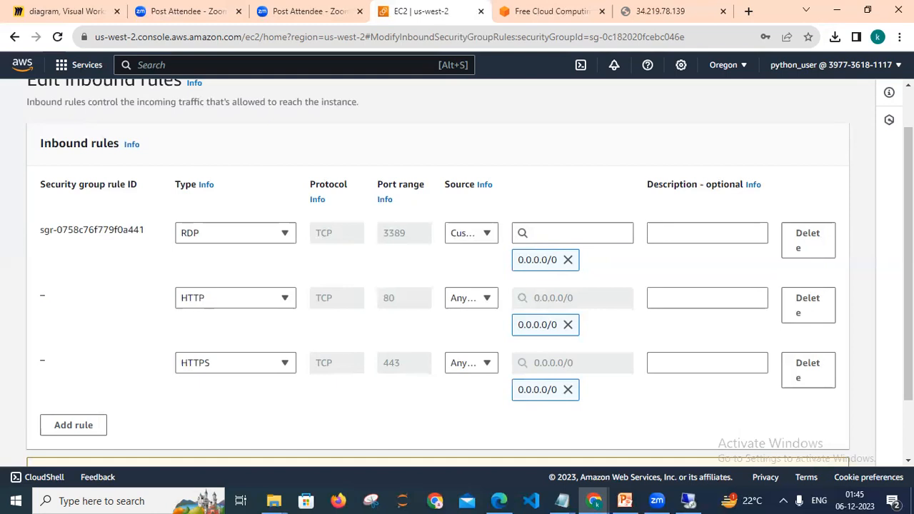
{"action": "scroll", "coordinate": [457, 285], "scroll_direction": "down", "scroll_amount": 1}
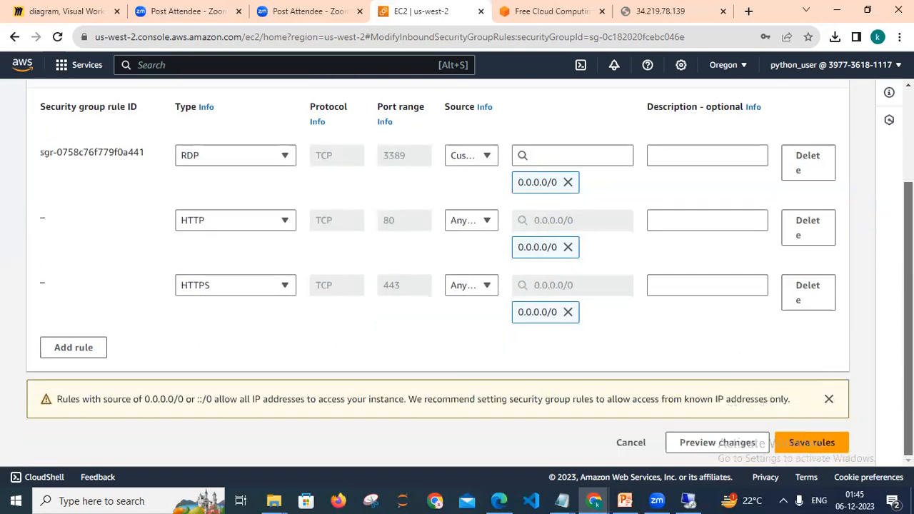
{"action": "left_click", "coordinate": [798, 444]}
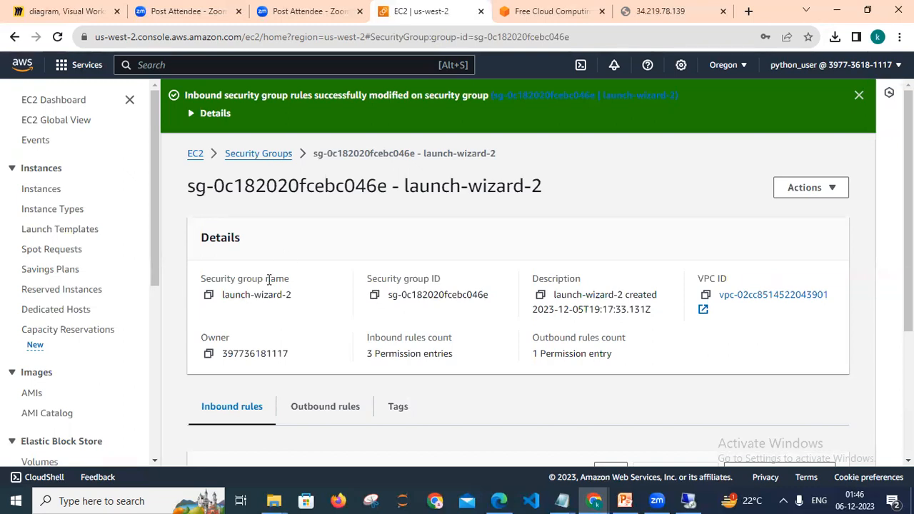
Open the running instance's launch-wizard-2 security group again and review its inbound rules and port ranges.
{"action": "left_click", "coordinate": [195, 154]}
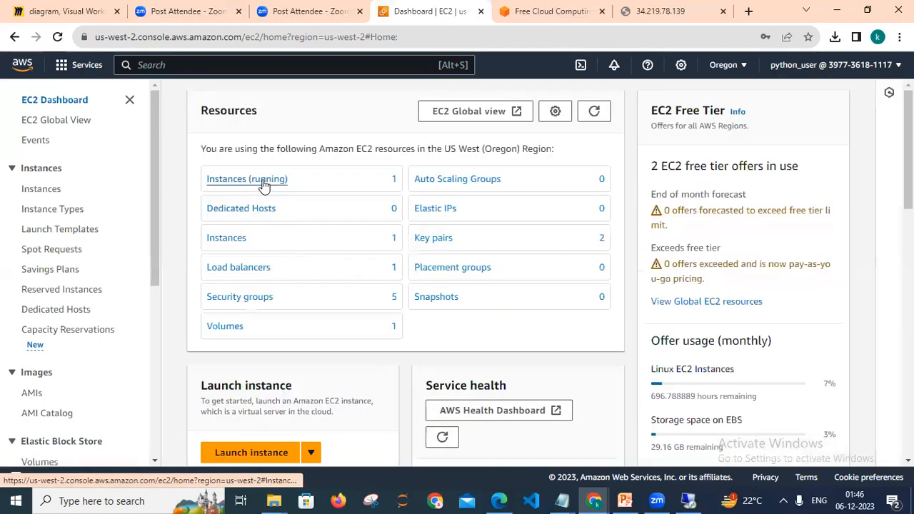
{"action": "left_click", "coordinate": [264, 184]}
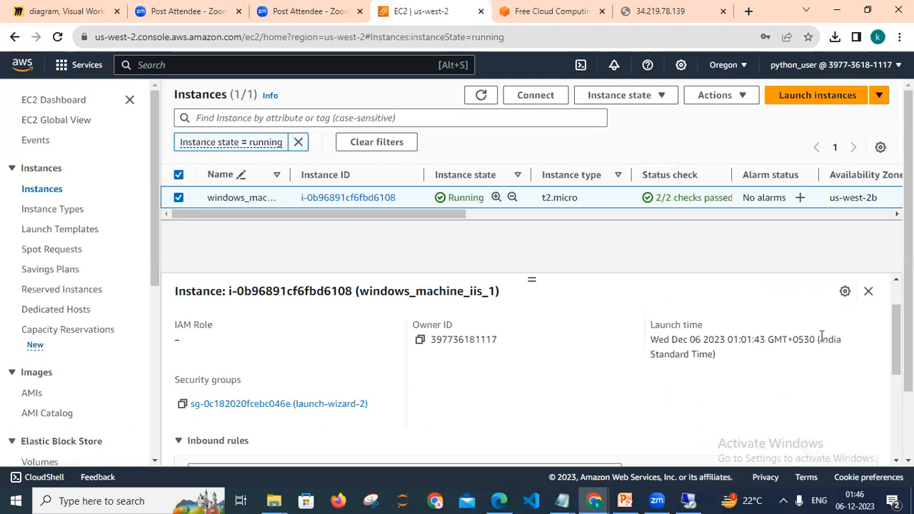
{"action": "left_click", "coordinate": [338, 412]}
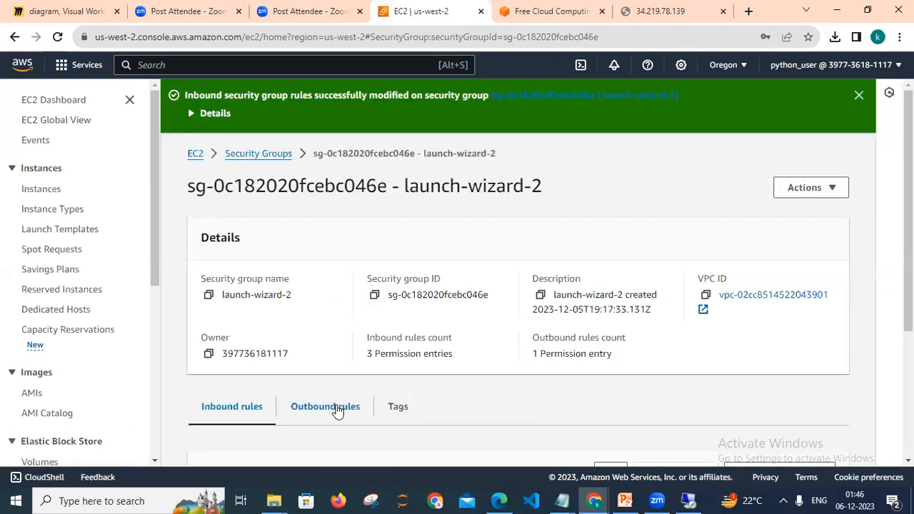
{"action": "scroll", "coordinate": [884, 428], "scroll_direction": "down", "scroll_amount": 3}
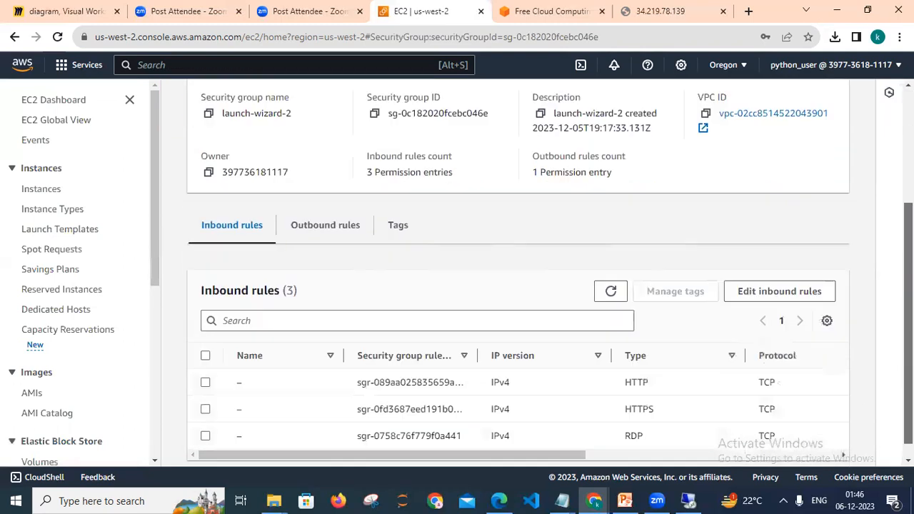
{"action": "left_click_drag", "start_coordinate": [516, 441], "coordinate": [605, 445]}
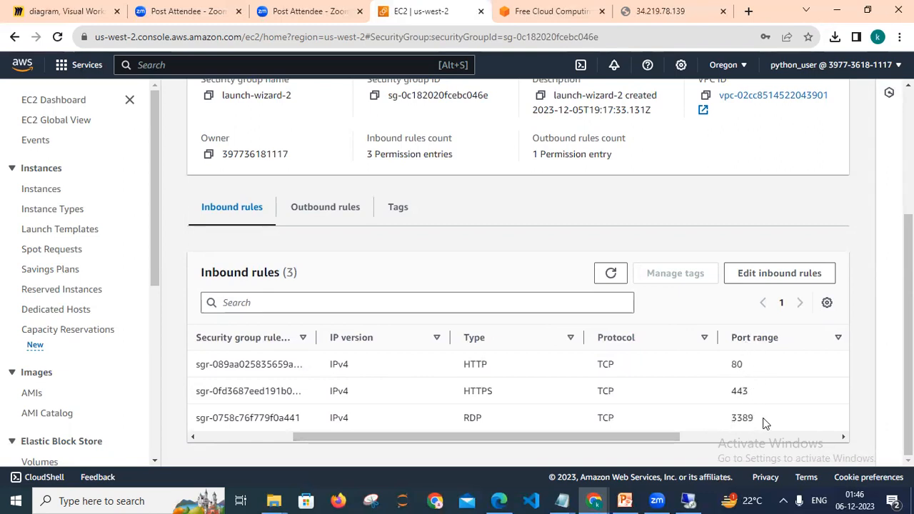
Reload the page at public IP 34.219.78.139 in its tab and switch back to the remote desktop session.
{"action": "left_click", "coordinate": [659, 16]}
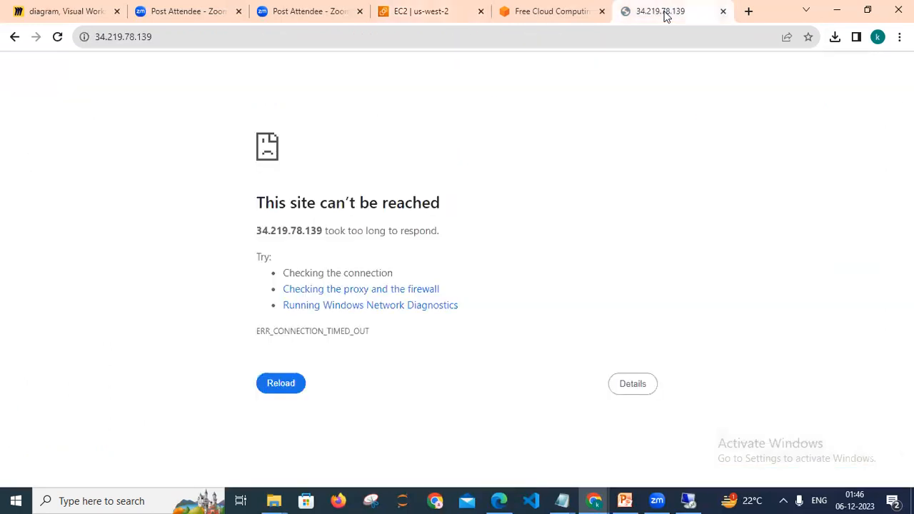
{"action": "left_click", "coordinate": [594, 37]}
{"action": "left_click", "coordinate": [594, 39]}
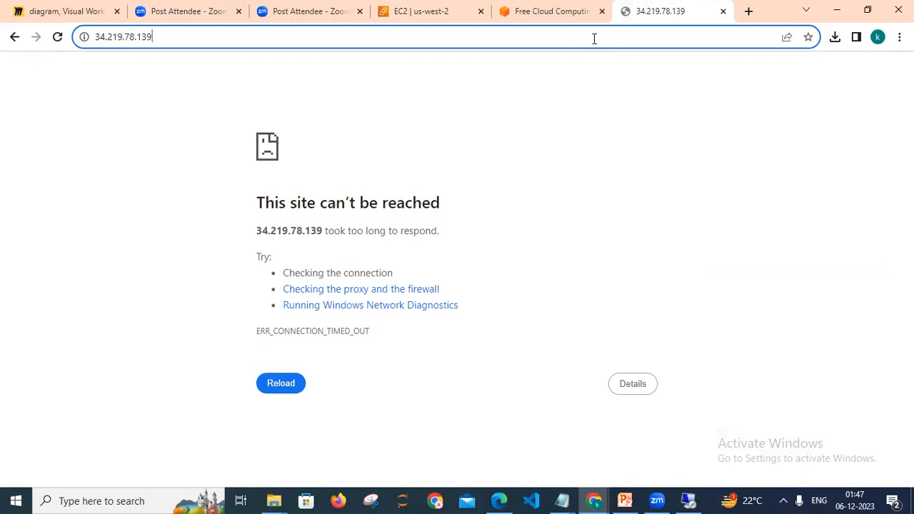
{"action": "key", "text": "Return"}
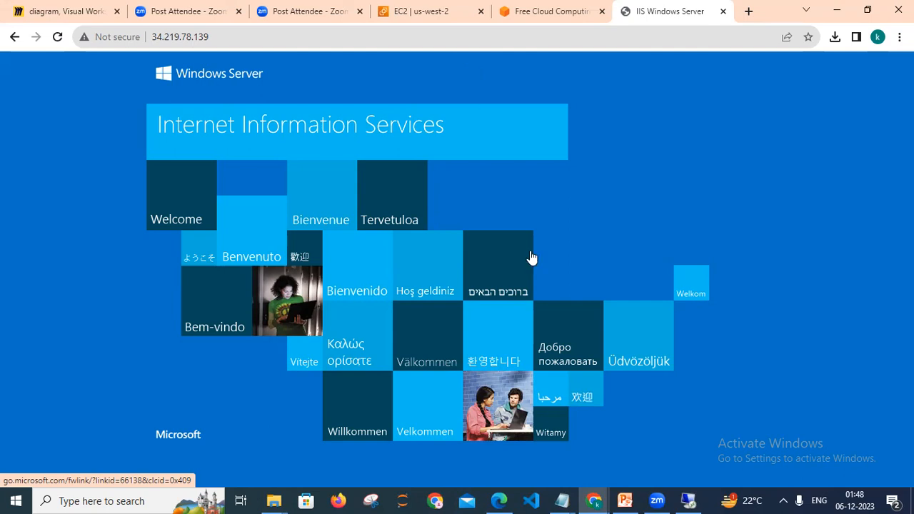
{"action": "left_click", "coordinate": [689, 500]}
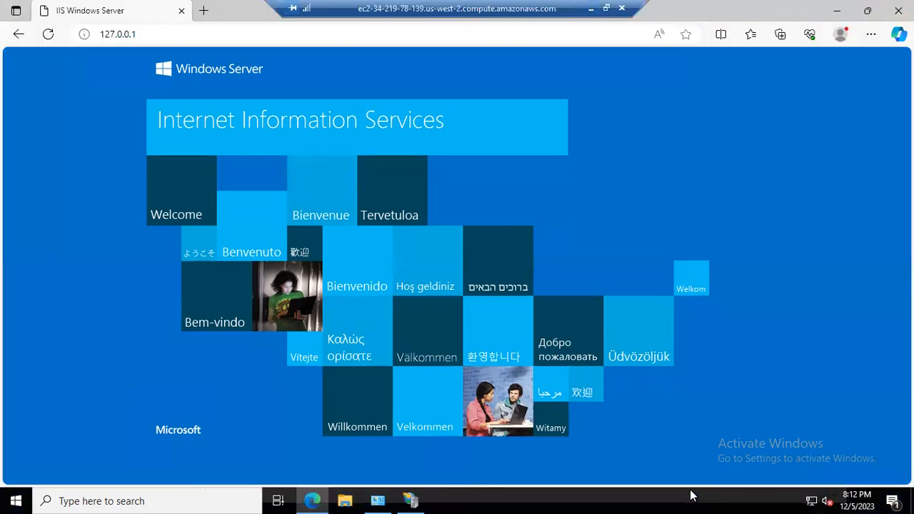
Open File Explorer on the remote server and browse to the Local Disk (C:) drive.
{"action": "left_click", "coordinate": [420, 495]}
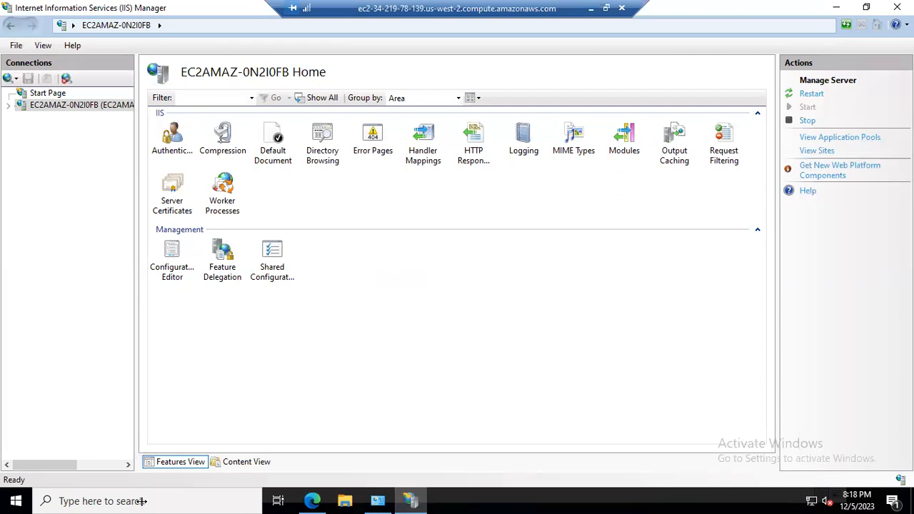
{"action": "left_click", "coordinate": [348, 495]}
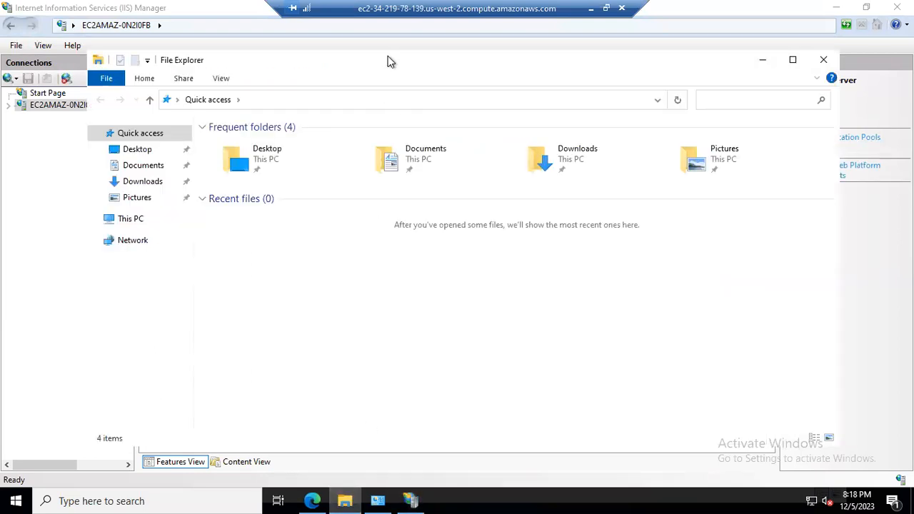
{"action": "left_click_drag", "start_coordinate": [450, 63], "coordinate": [509, 68]}
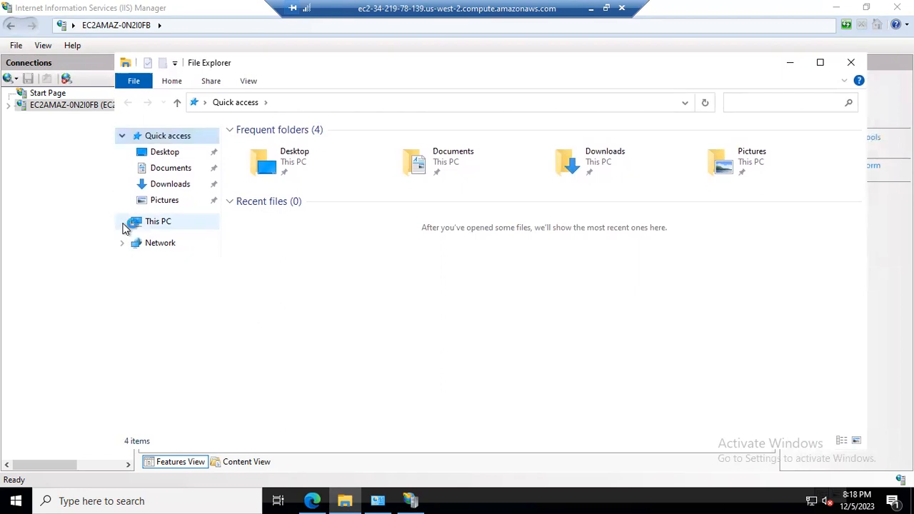
{"action": "left_click_drag", "start_coordinate": [639, 62], "coordinate": [654, 250]}
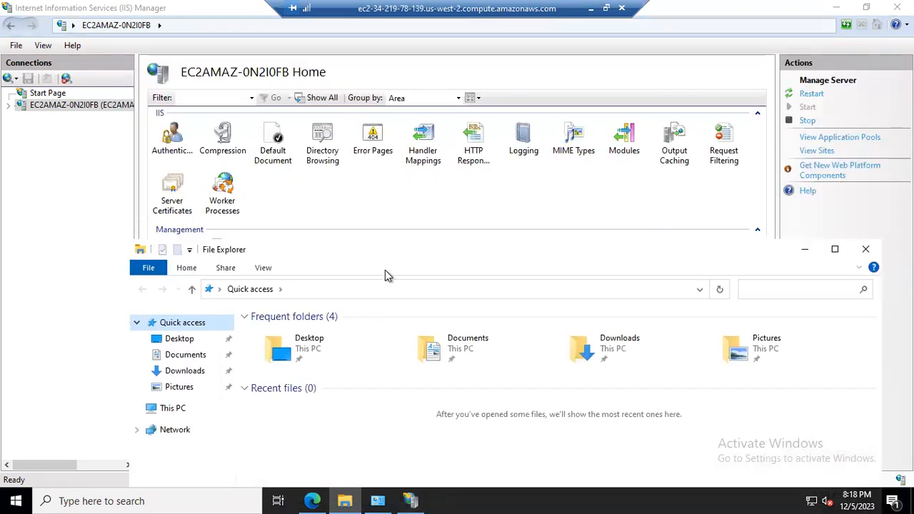
{"action": "left_click_drag", "start_coordinate": [396, 240], "coordinate": [398, 196]}
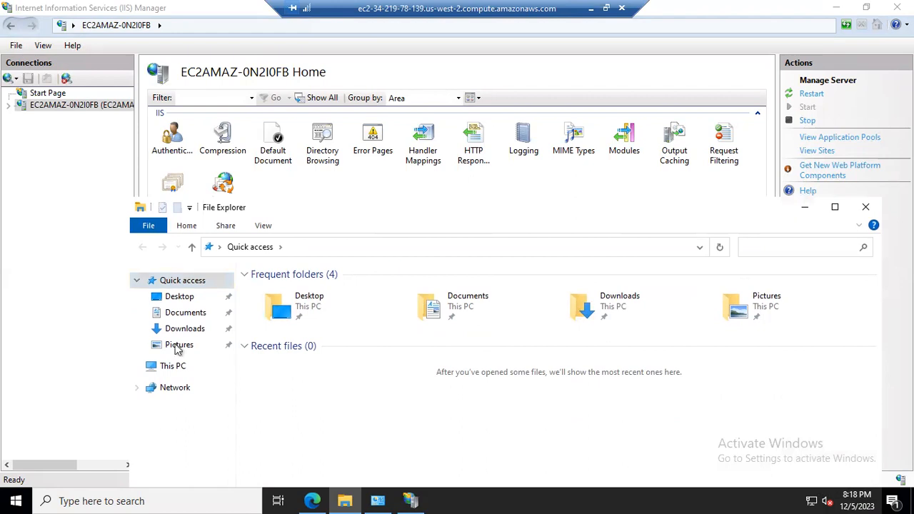
{"action": "left_click", "coordinate": [171, 369]}
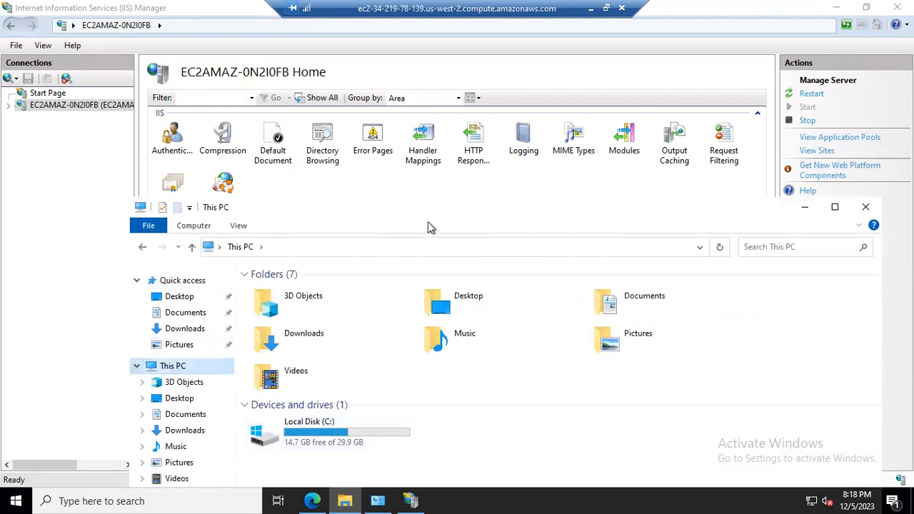
{"action": "left_click", "coordinate": [343, 434]}
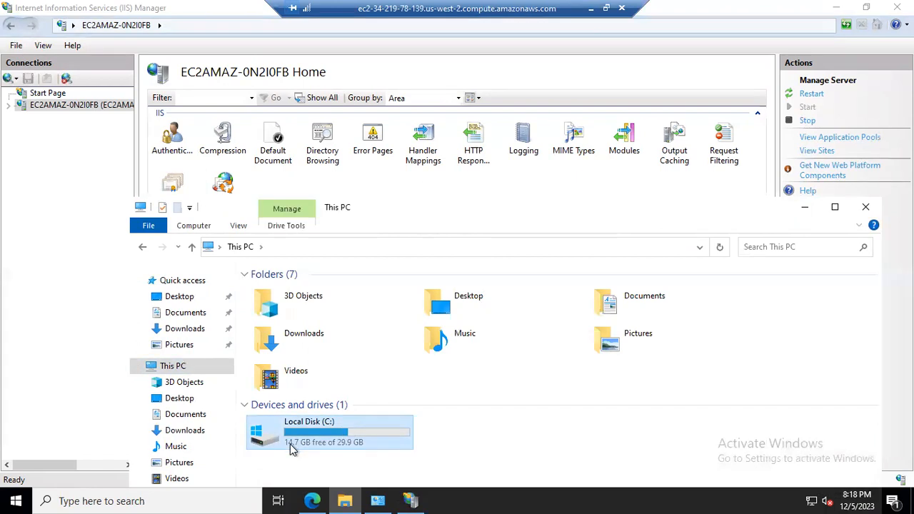
{"action": "mouse_move", "coordinate": [292, 448]}
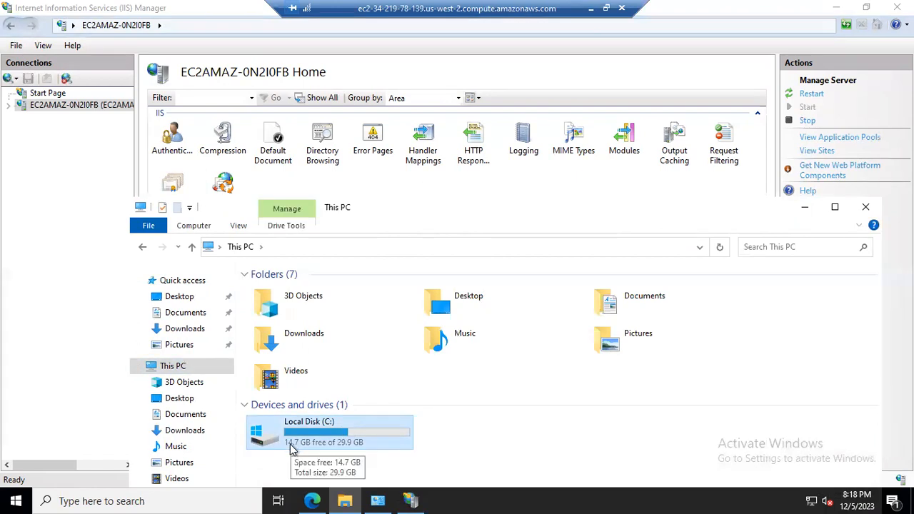
{"action": "double_click", "coordinate": [341, 442]}
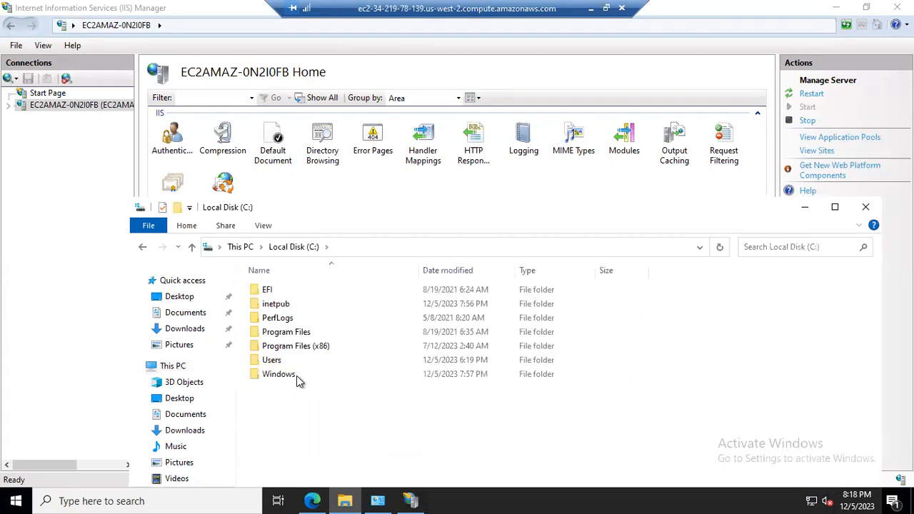
Open the inetpub folder and then its wwwroot folder on drive C:.
{"action": "left_click_drag", "start_coordinate": [395, 195], "coordinate": [340, 88]}
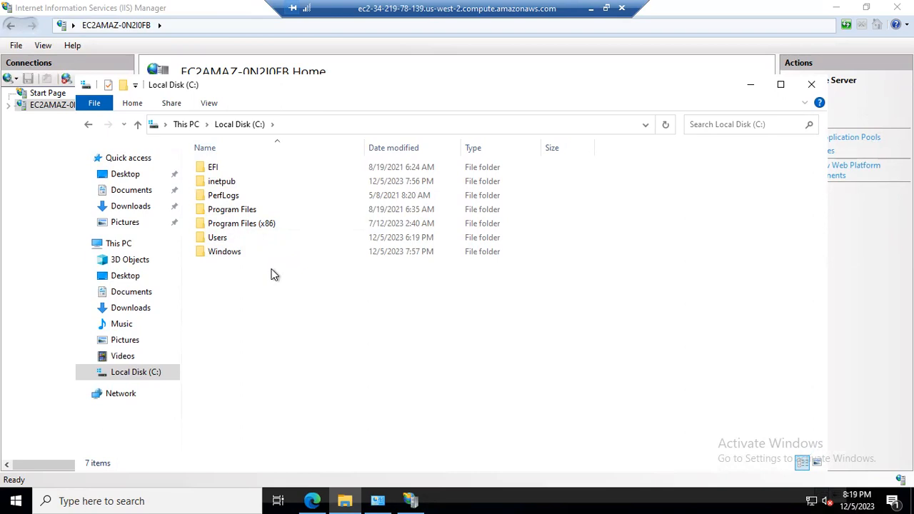
{"action": "left_click", "coordinate": [231, 187]}
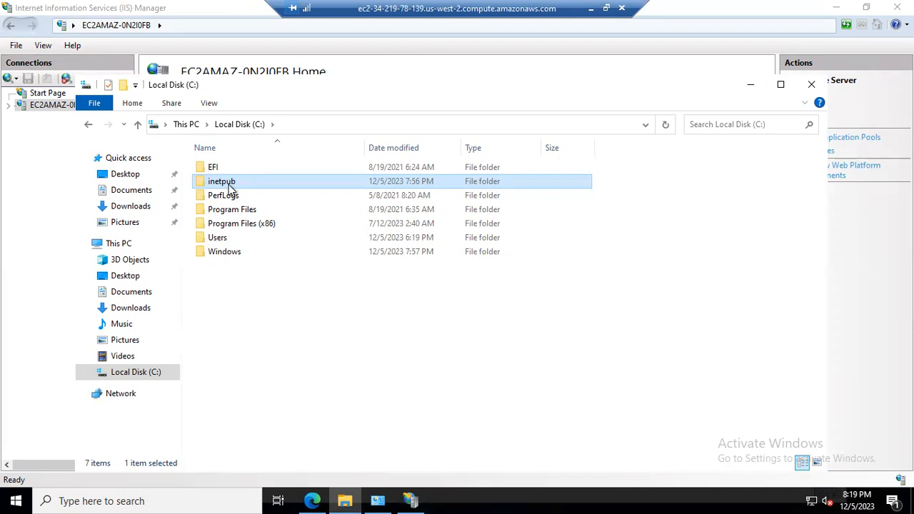
{"action": "double_click", "coordinate": [230, 187]}
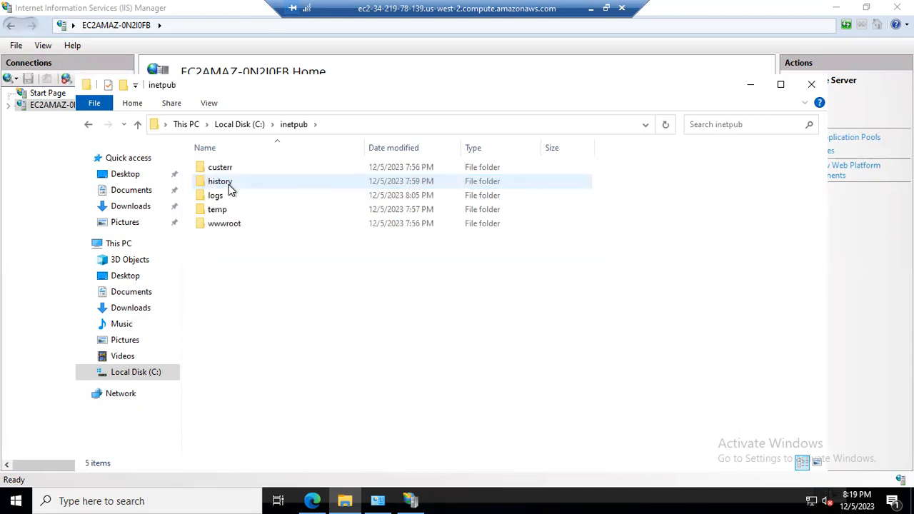
{"action": "double_click", "coordinate": [237, 224]}
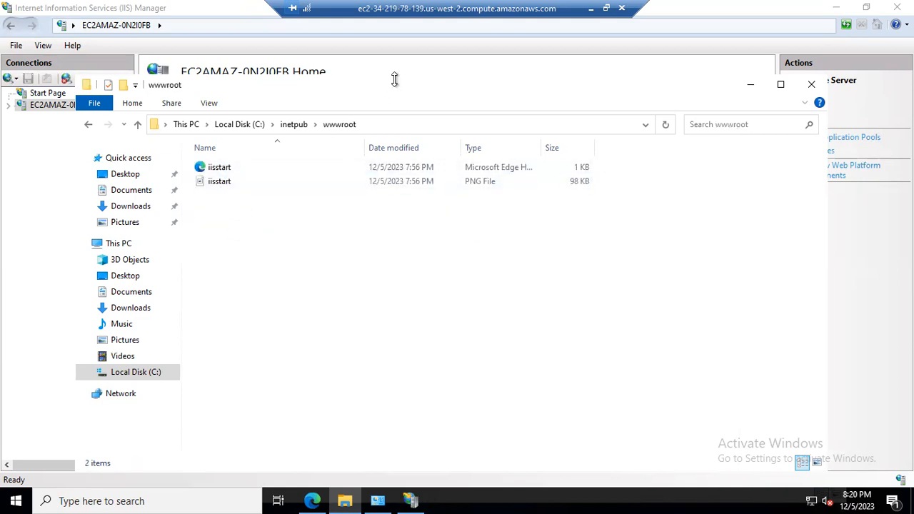
{"action": "left_click_drag", "start_coordinate": [394, 80], "coordinate": [393, 5]}
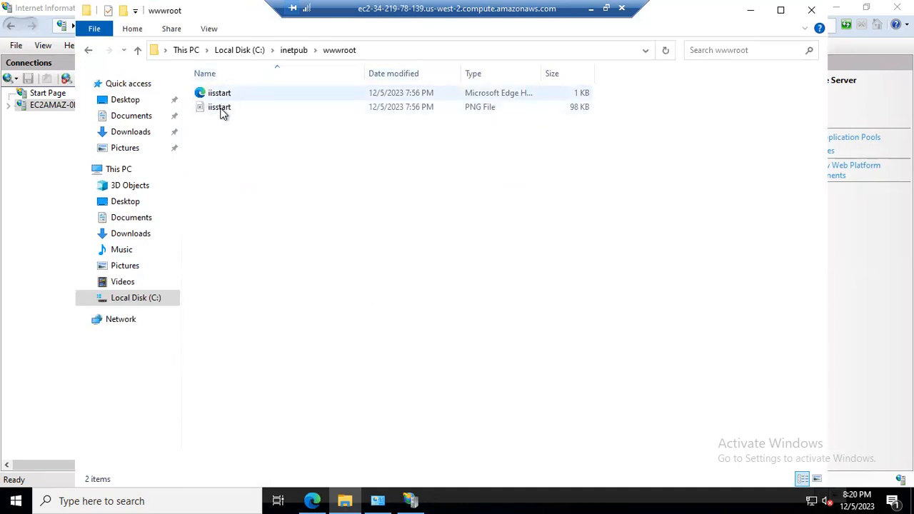
Select all files in the wwwroot folder and permanently delete them.
{"action": "left_click", "coordinate": [471, 96]}
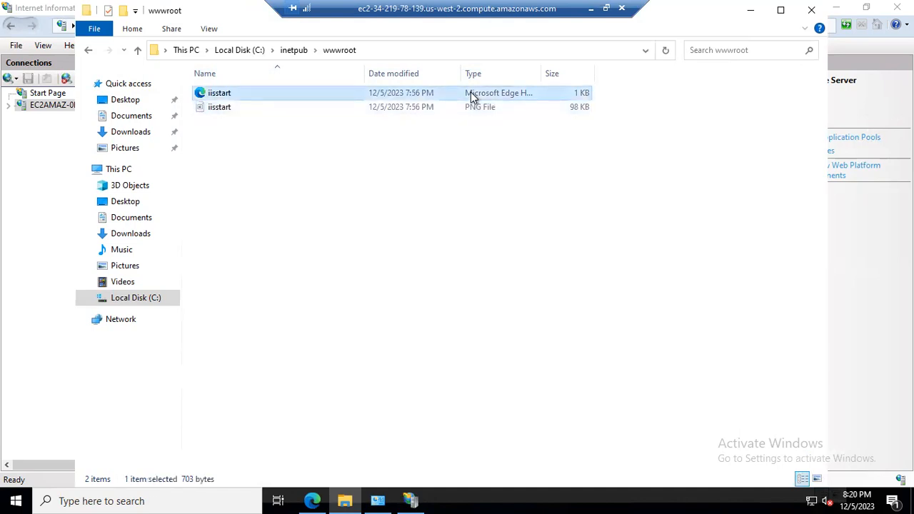
{"action": "key", "text": "ctrl+a"}
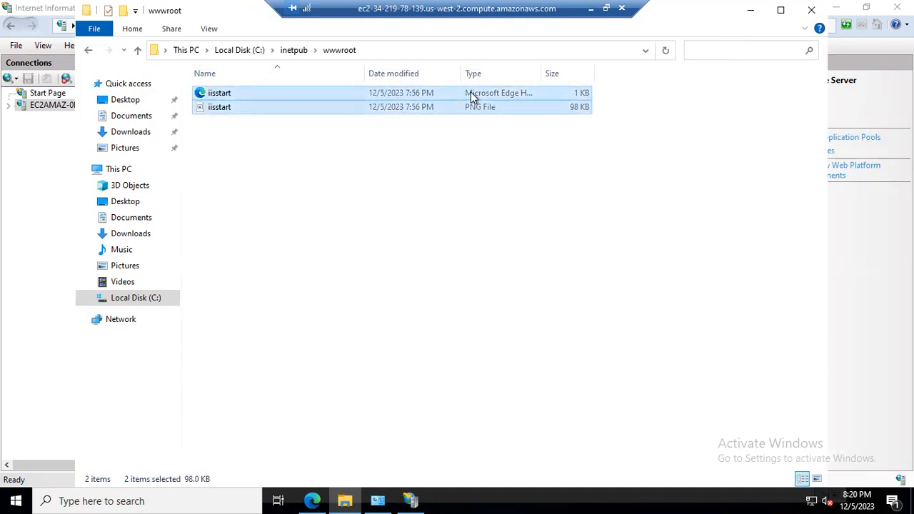
{"action": "key", "text": "shift+Delete"}
{"action": "key", "text": "Return"}
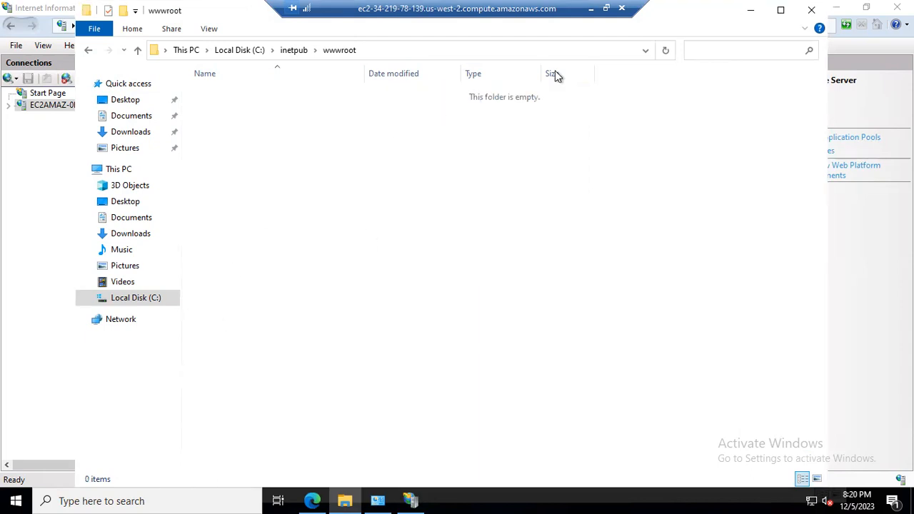
Switch to the local browser and reload the page at 34.219.78.139.
{"action": "left_click", "coordinate": [590, 9]}
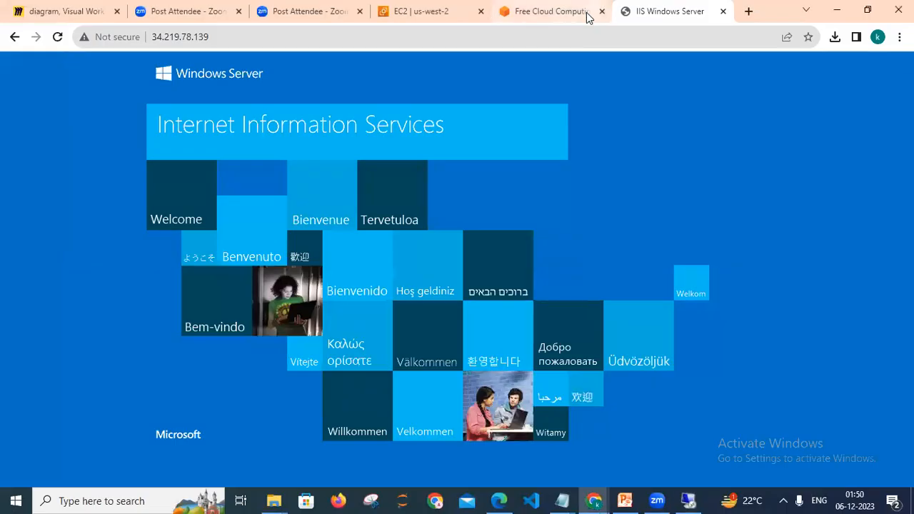
{"action": "left_click", "coordinate": [511, 40]}
{"action": "key", "text": "Return"}
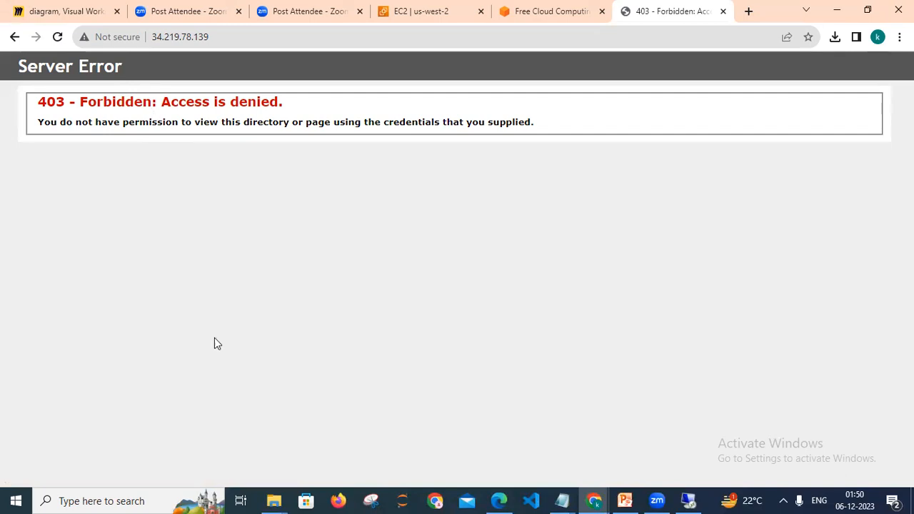
Return to the remote desktop and reload the 127.0.0.1 page in Edge.
{"action": "left_click", "coordinate": [688, 500]}
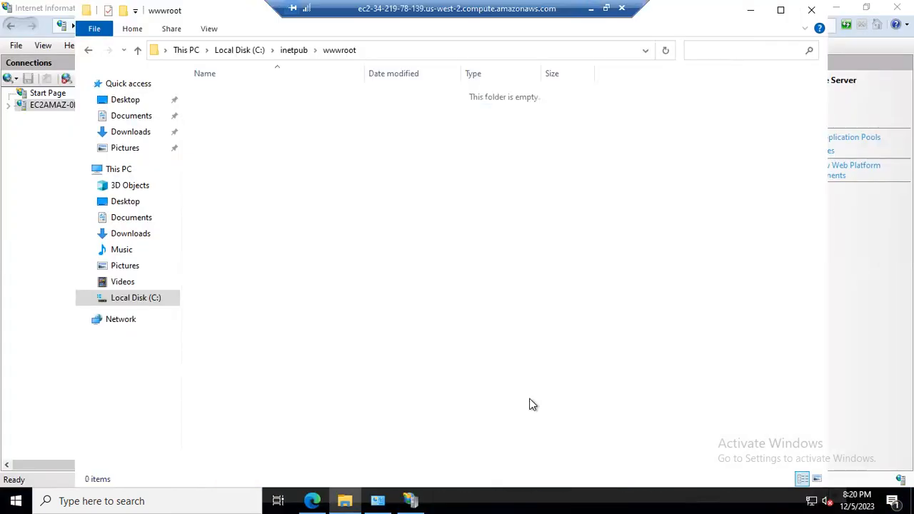
{"action": "left_click", "coordinate": [305, 496]}
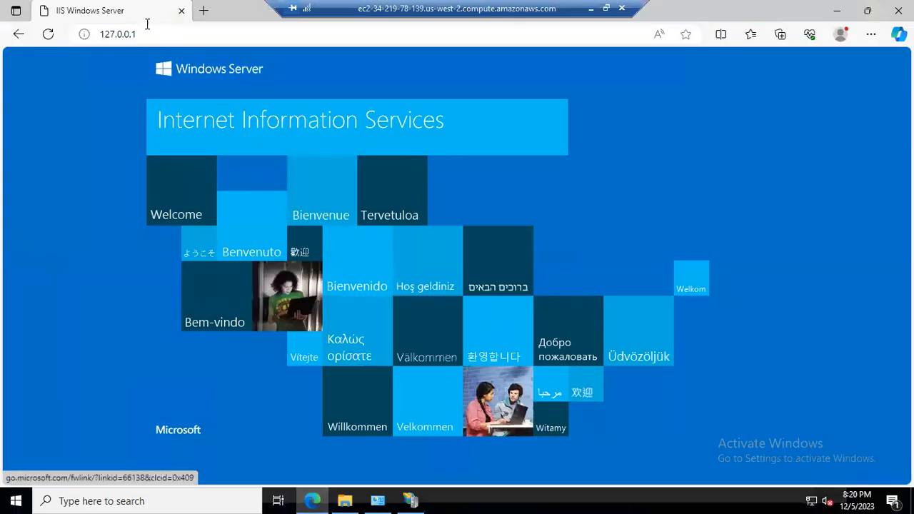
{"action": "left_click", "coordinate": [148, 34]}
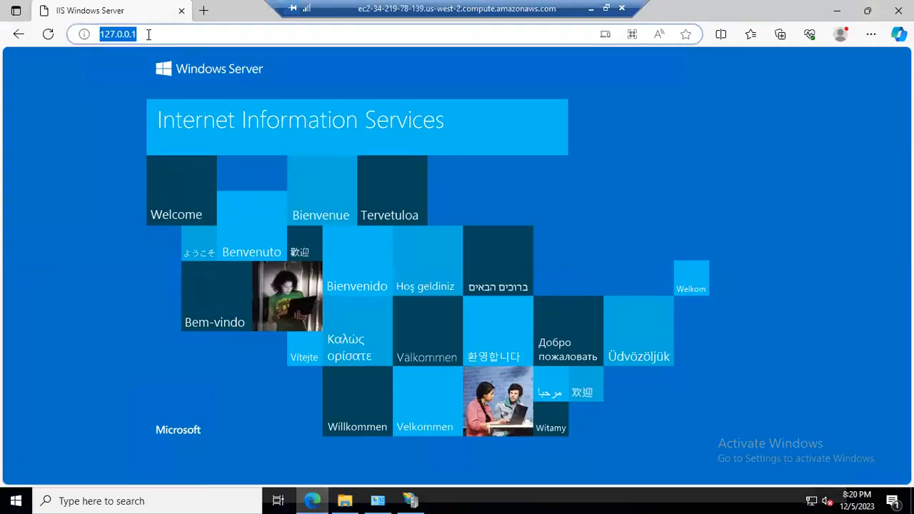
{"action": "key", "text": "Return"}
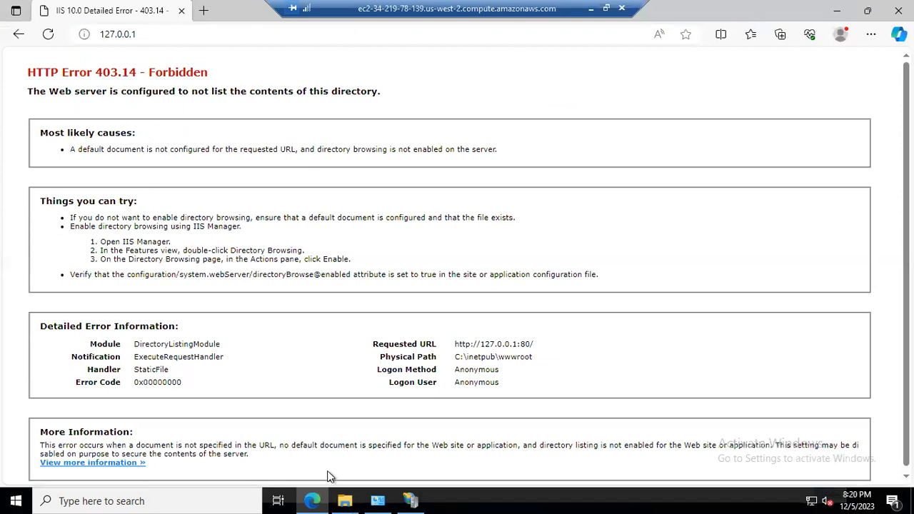
Create a new text document in the wwwroot folder, keeping its default name.
{"action": "left_click", "coordinate": [345, 499]}
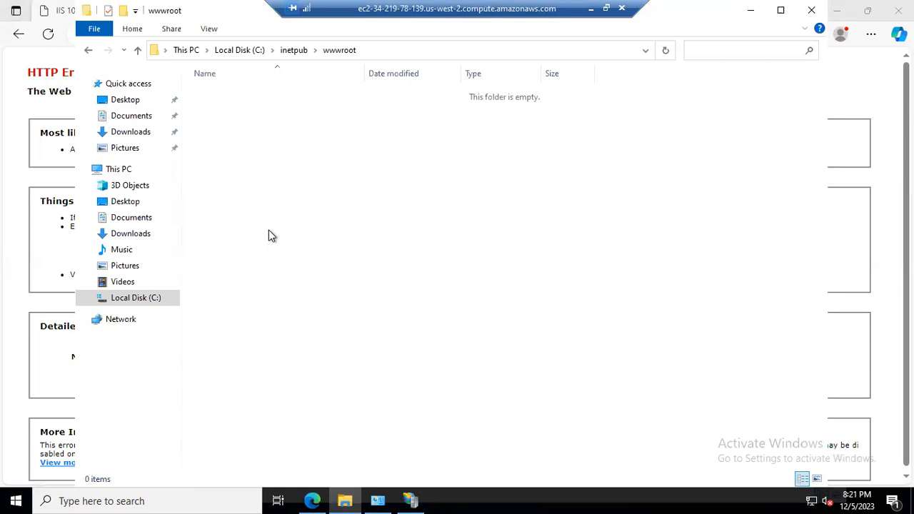
{"action": "right_click", "coordinate": [270, 236]}
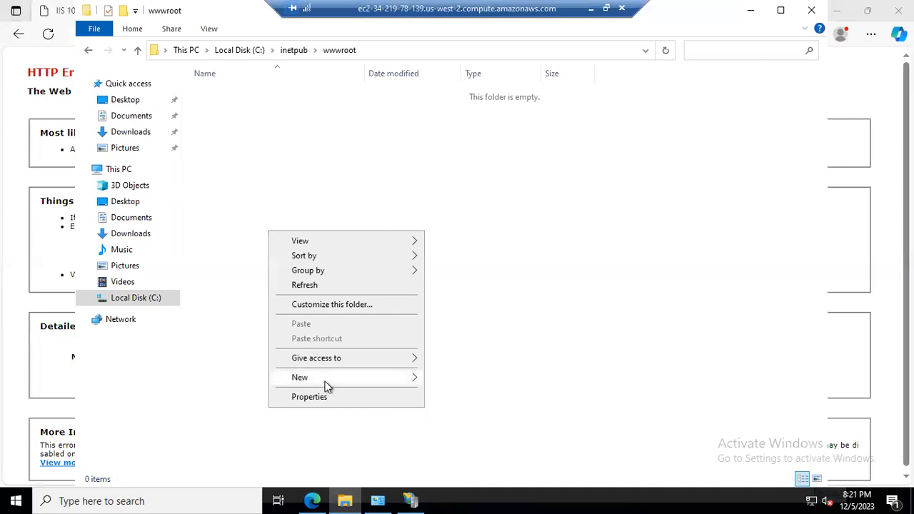
{"action": "mouse_move", "coordinate": [325, 381]}
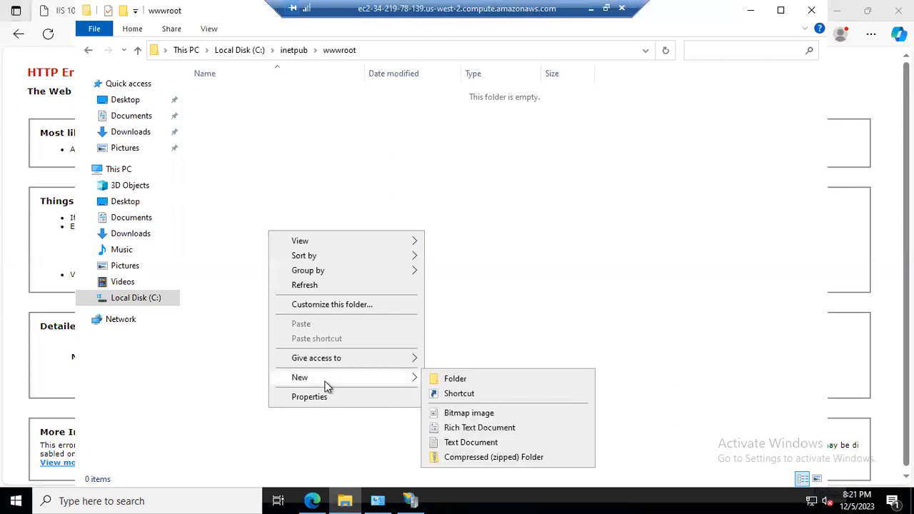
{"action": "left_click", "coordinate": [480, 445]}
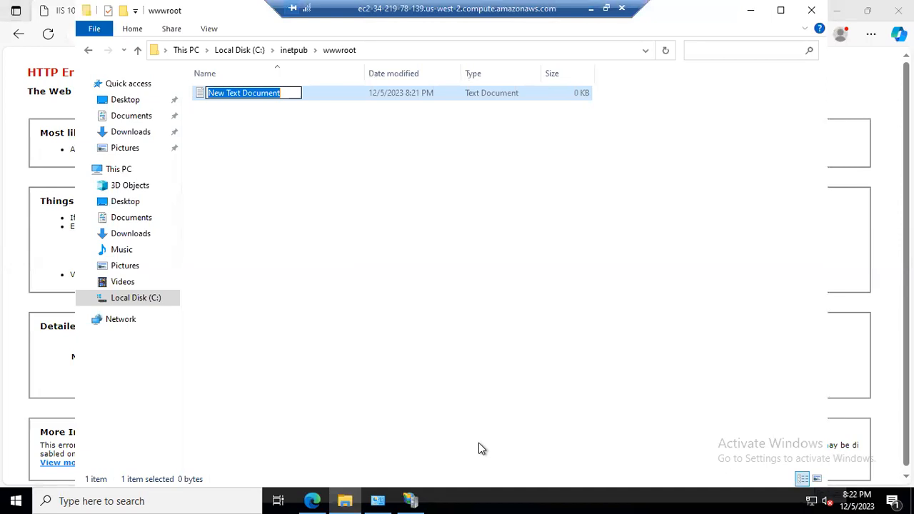
{"action": "left_click", "coordinate": [426, 319]}
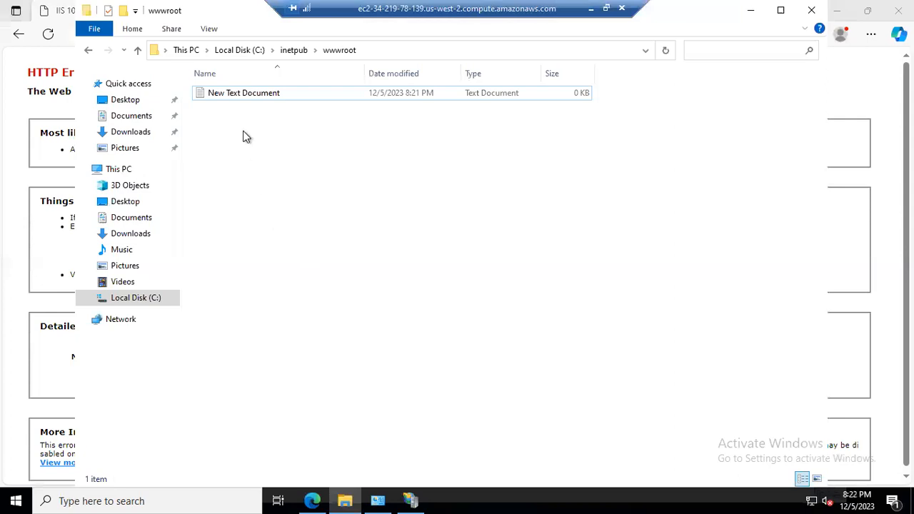
Select the new text document and turn on the display of file name extensions.
{"action": "left_click", "coordinate": [236, 99]}
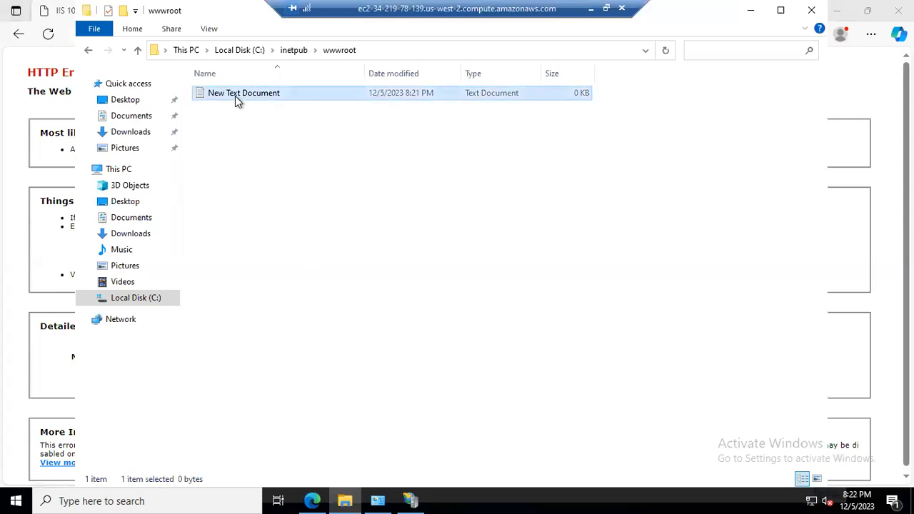
{"action": "left_click", "coordinate": [210, 29]}
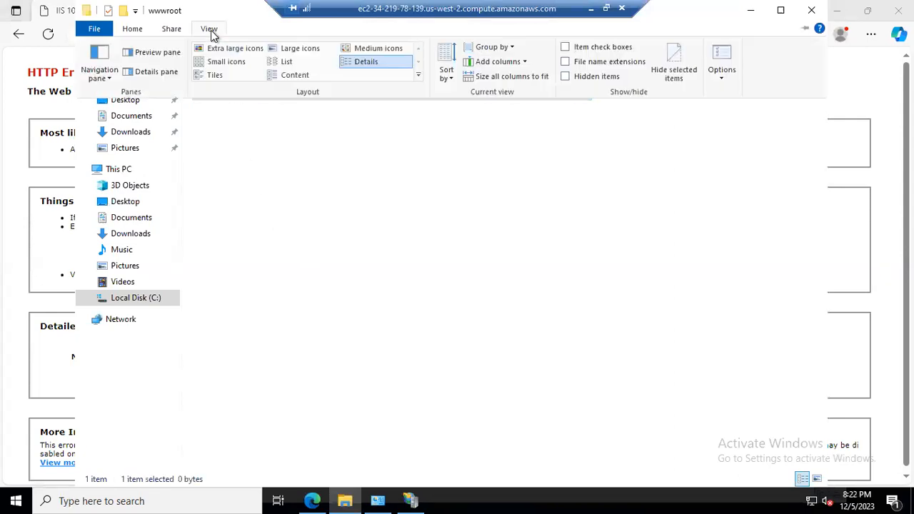
{"action": "left_click", "coordinate": [565, 63]}
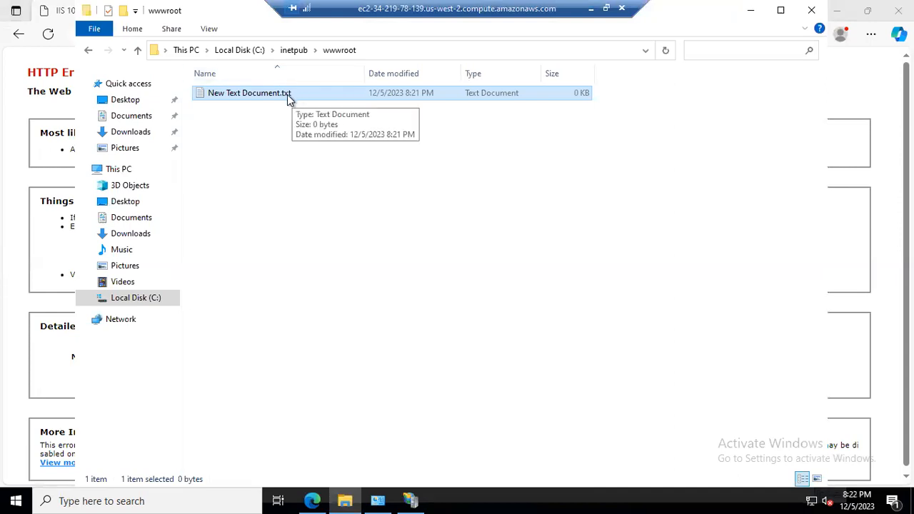
{"action": "left_click", "coordinate": [208, 30]}
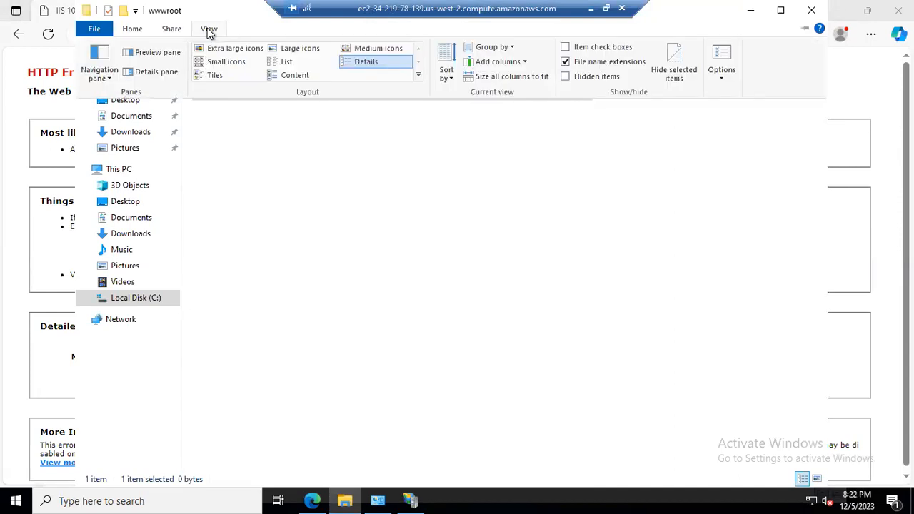
{"action": "left_click", "coordinate": [565, 63]}
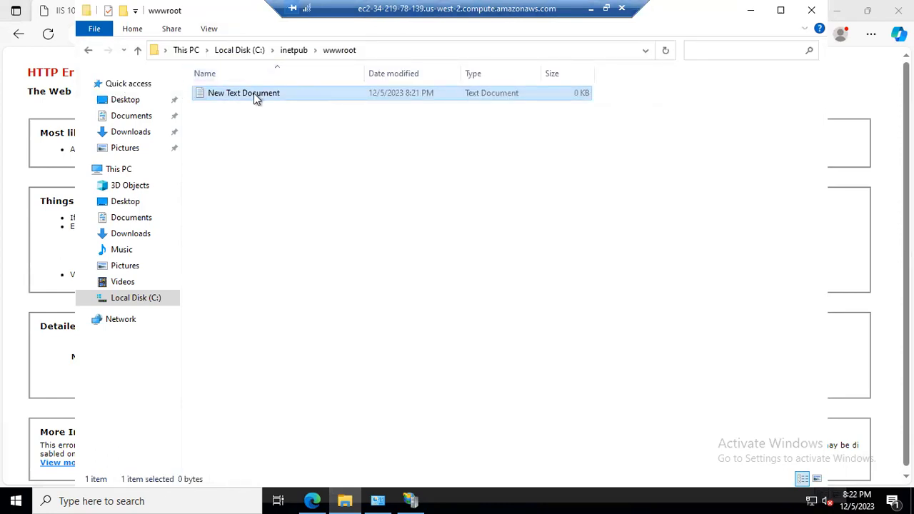
{"action": "left_click", "coordinate": [214, 30]}
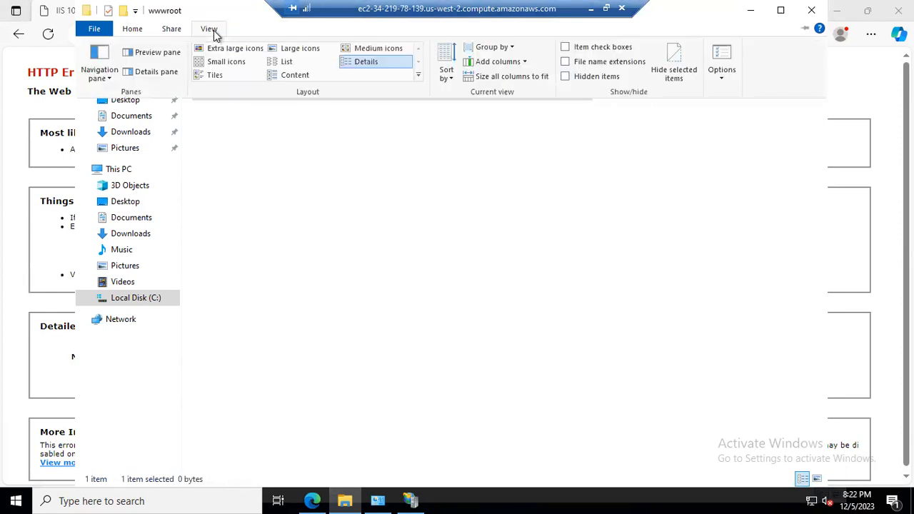
{"action": "left_click", "coordinate": [564, 61]}
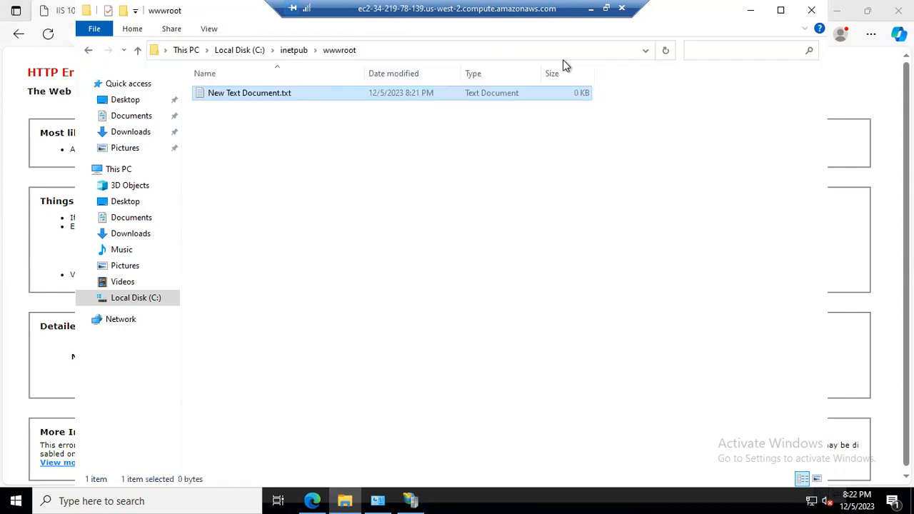
Rename the new text document in wwwroot to index.html, replacing the .txt extension.
{"action": "right_click", "coordinate": [280, 93]}
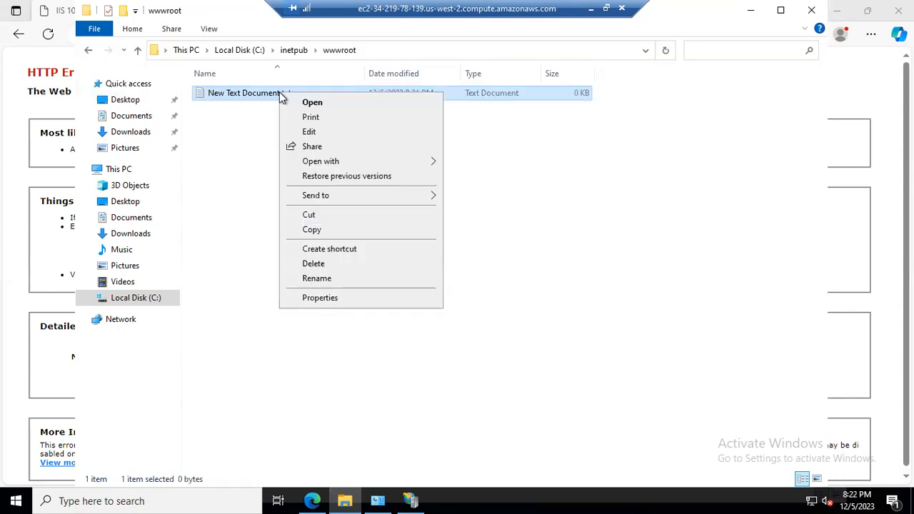
{"action": "left_click", "coordinate": [316, 278]}
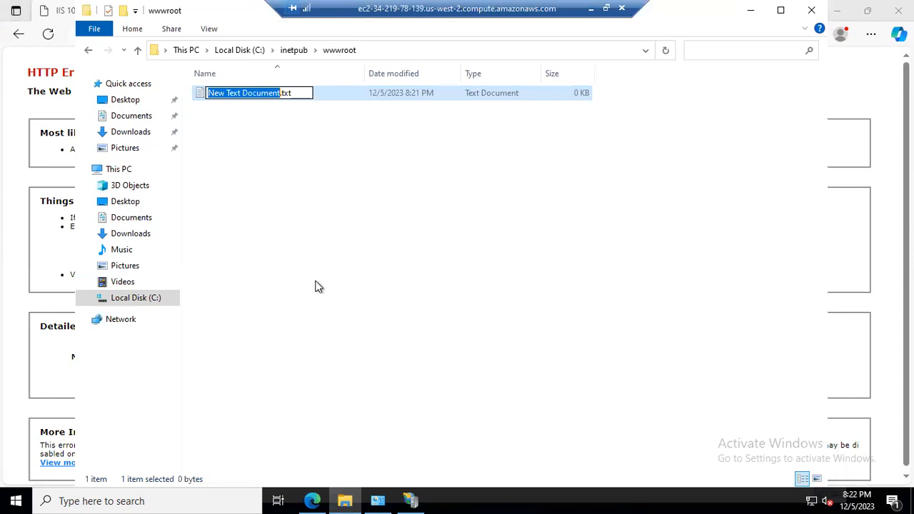
{"action": "type", "text": "index"}
{"action": "key", "text": "Right"}
{"action": "key", "text": "Right"}
{"action": "key", "text": "Right"}
{"action": "key", "text": "Right"}
{"action": "key", "text": "BackSpace"}
{"action": "key", "text": "BackSpace"}
{"action": "key", "text": "BackSpace"}
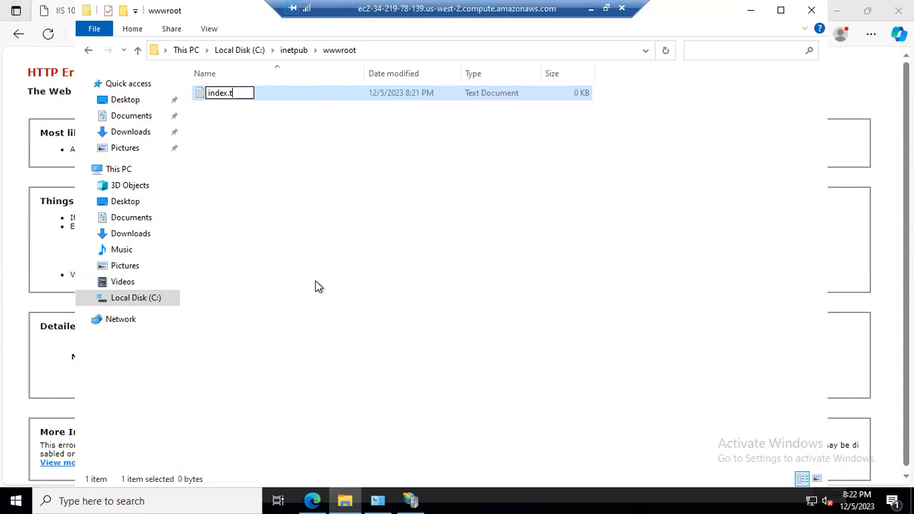
{"action": "type", "text": "html"}
{"action": "key", "text": "Return"}
{"action": "key", "text": "Return"}
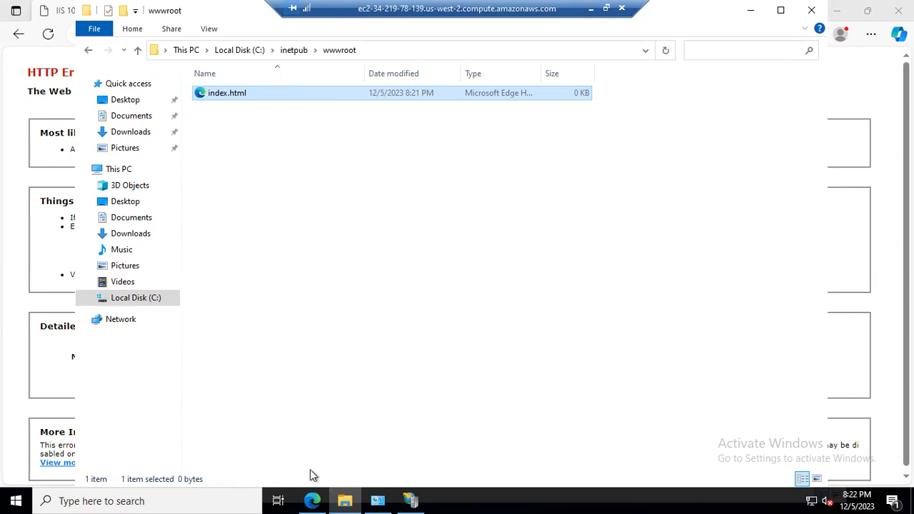
Open a new Edge tab and search the web for notepad++ download.
{"action": "left_click", "coordinate": [313, 500]}
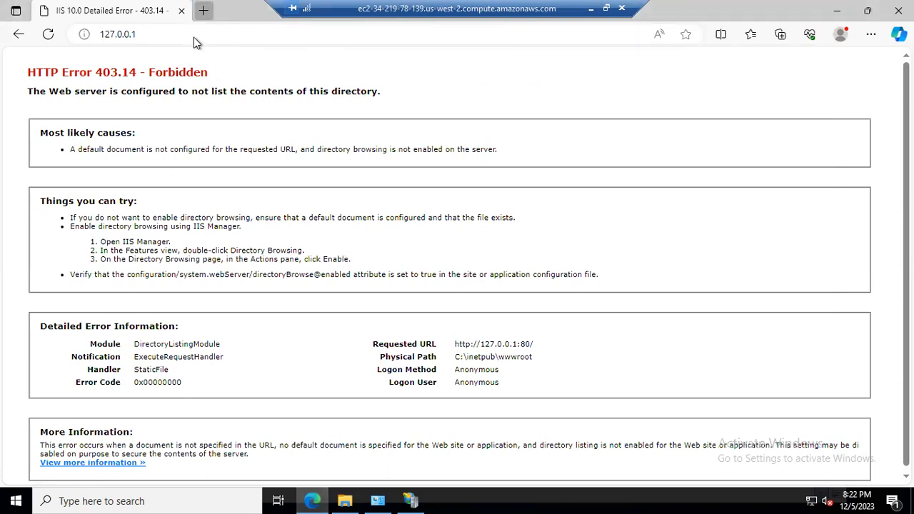
{"action": "key", "text": "ctrl+t"}
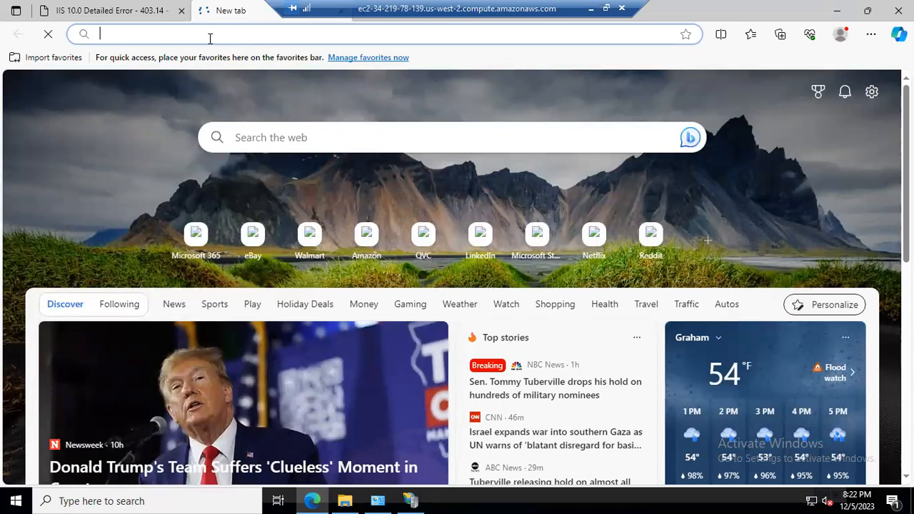
{"action": "type", "text": "dnotepad"}
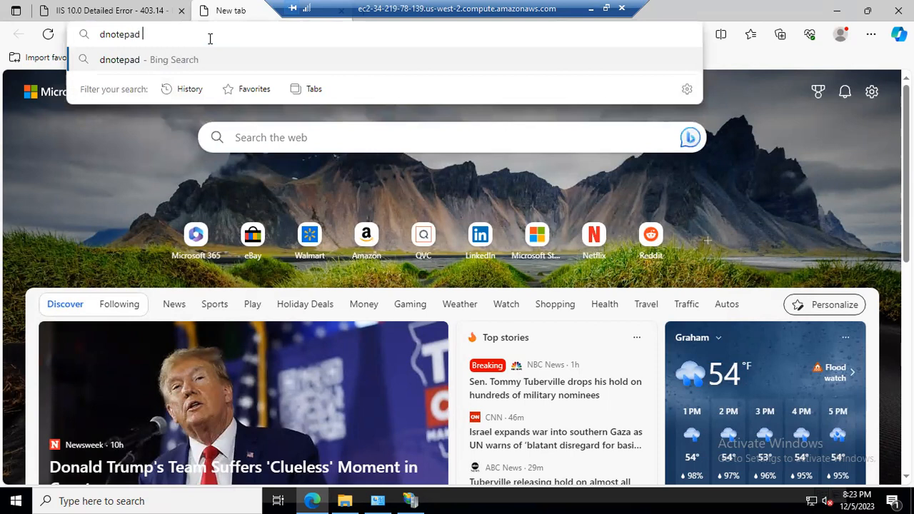
{"action": "key", "text": "Left"}
{"action": "key", "text": "Left"}
{"action": "key", "text": "Left"}
{"action": "key", "text": "Left"}
{"action": "key", "text": "Left"}
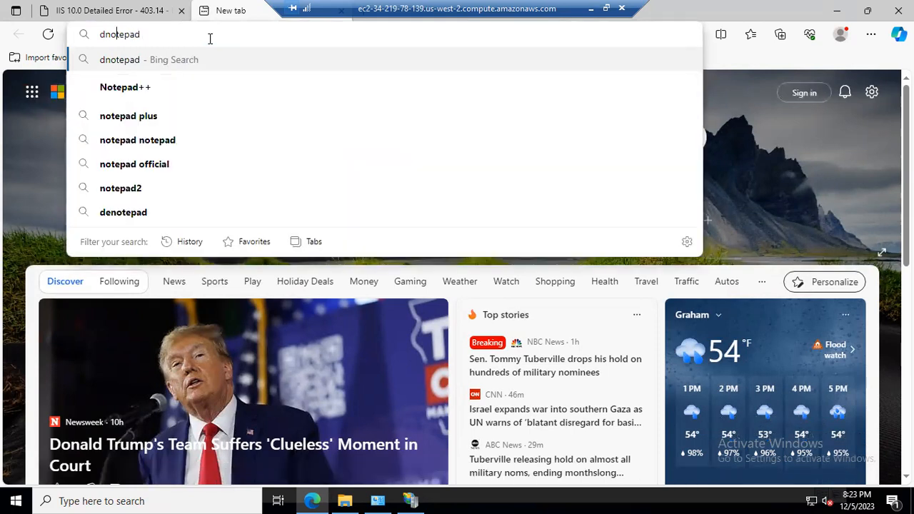
{"action": "key", "text": "Down"}
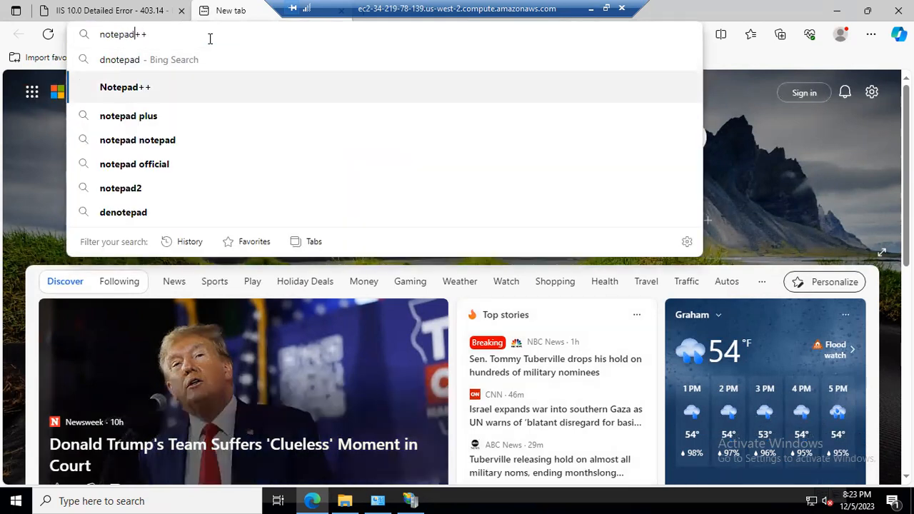
{"action": "type", "text": "downl"}
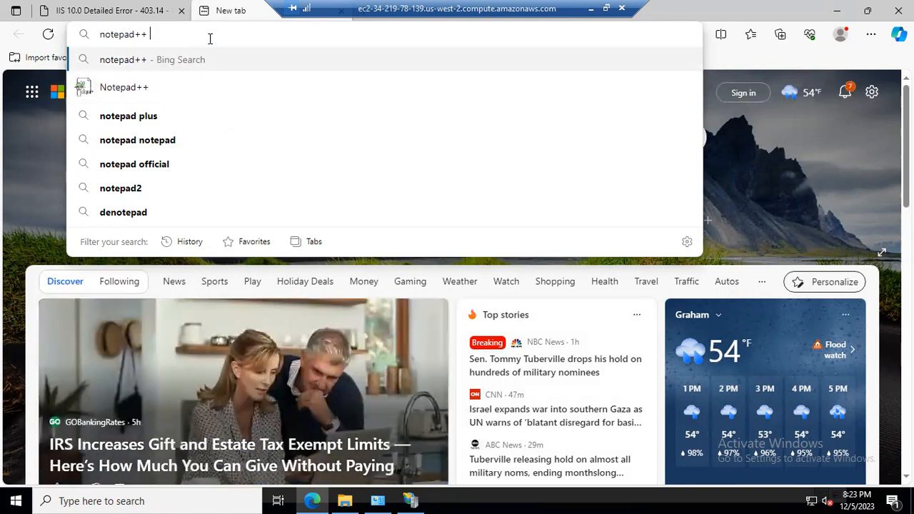
{"action": "type", "text": "oad"}
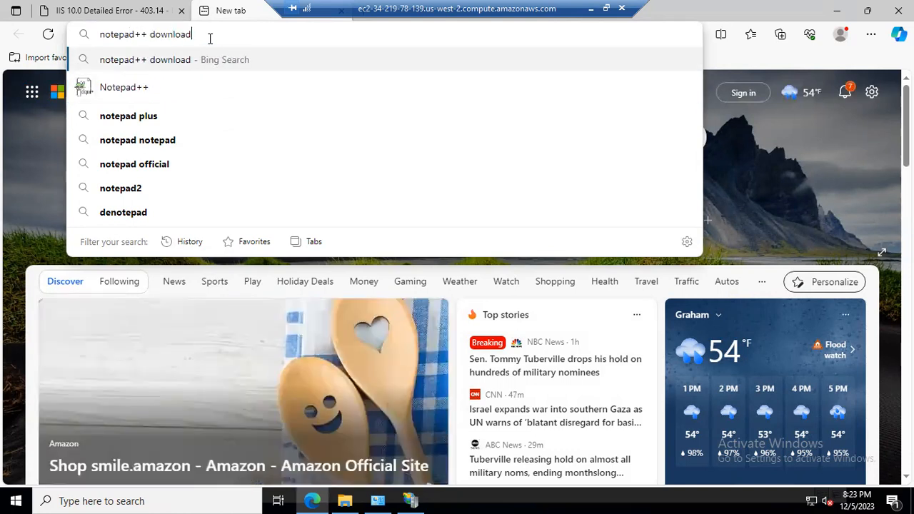
{"action": "key", "text": "Return"}
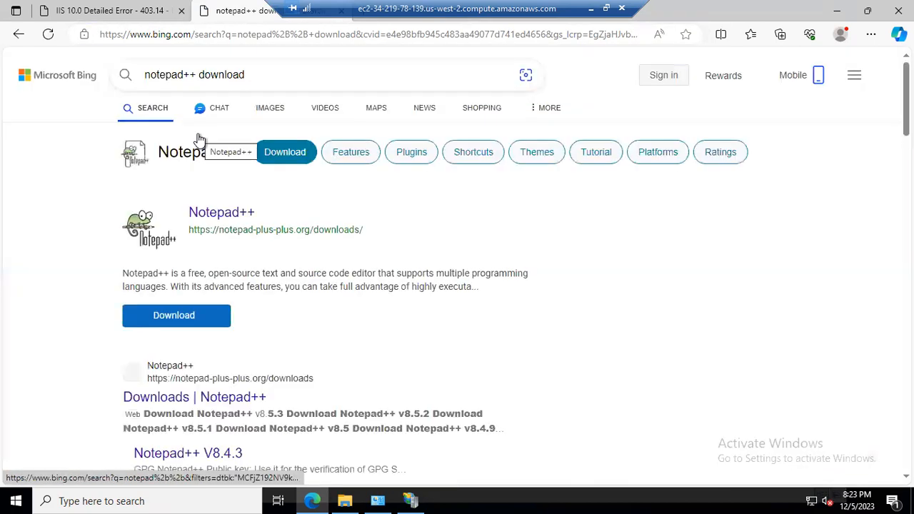
Go to the Notepad++ downloads page and download the v8.5.8 64-bit installer.
{"action": "left_click", "coordinate": [195, 315]}
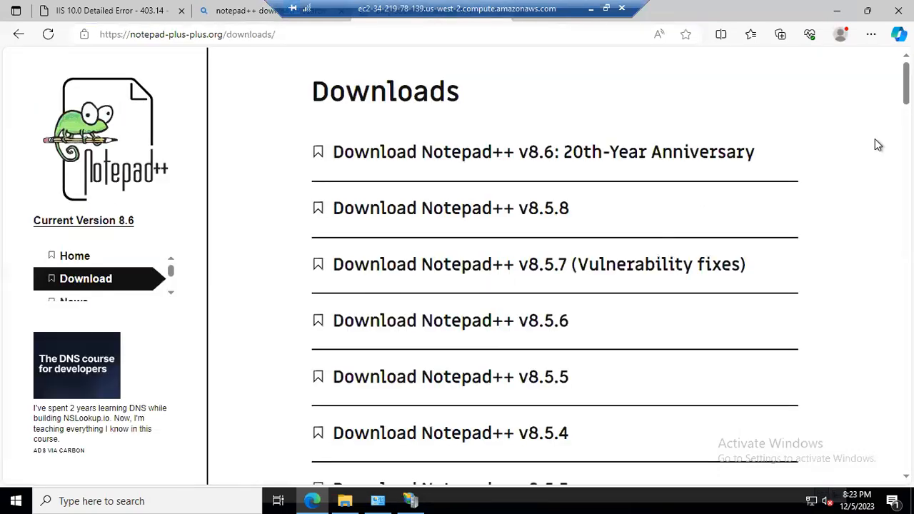
{"action": "left_click", "coordinate": [453, 209]}
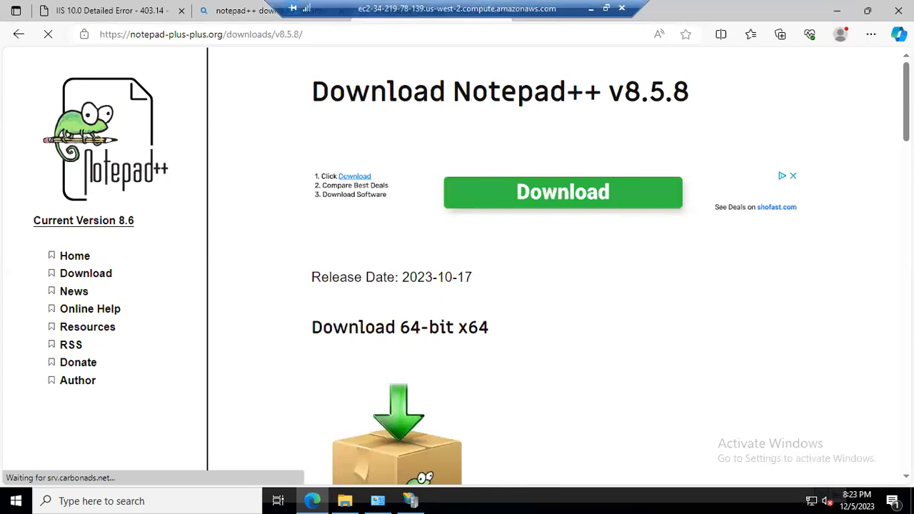
{"action": "scroll", "coordinate": [448, 437], "scroll_direction": "down", "scroll_amount": 3}
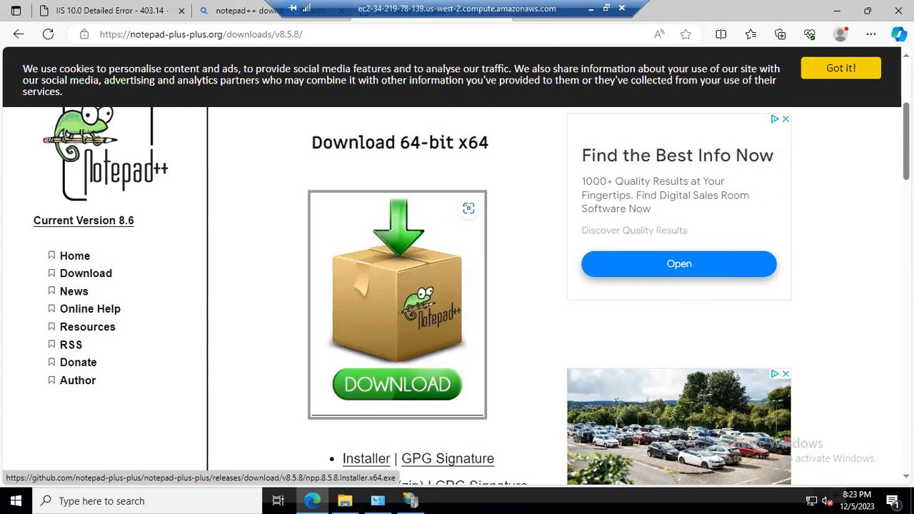
{"action": "left_click", "coordinate": [778, 37]}
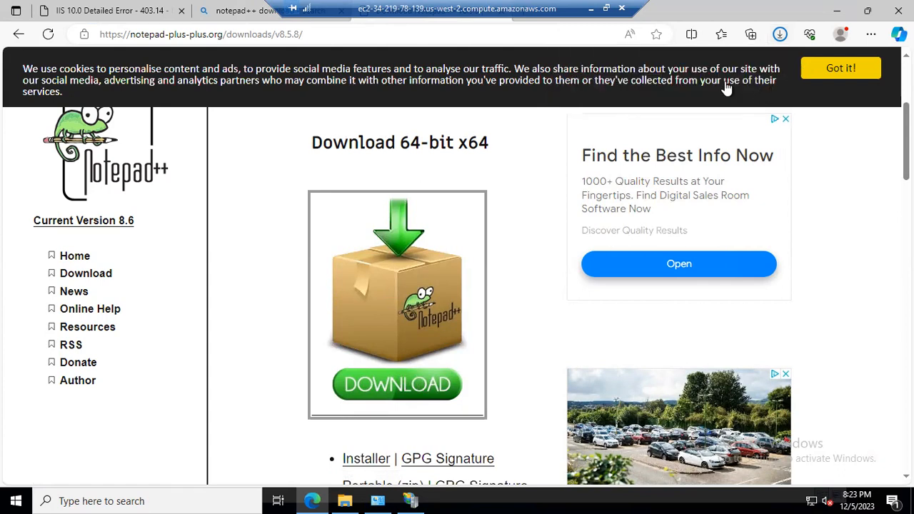
{"action": "left_click", "coordinate": [783, 39]}
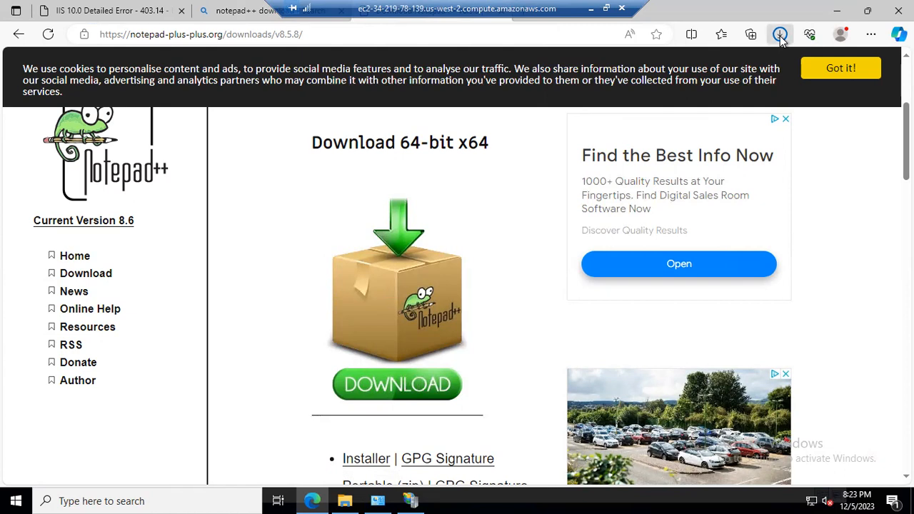
{"action": "left_click", "coordinate": [781, 36]}
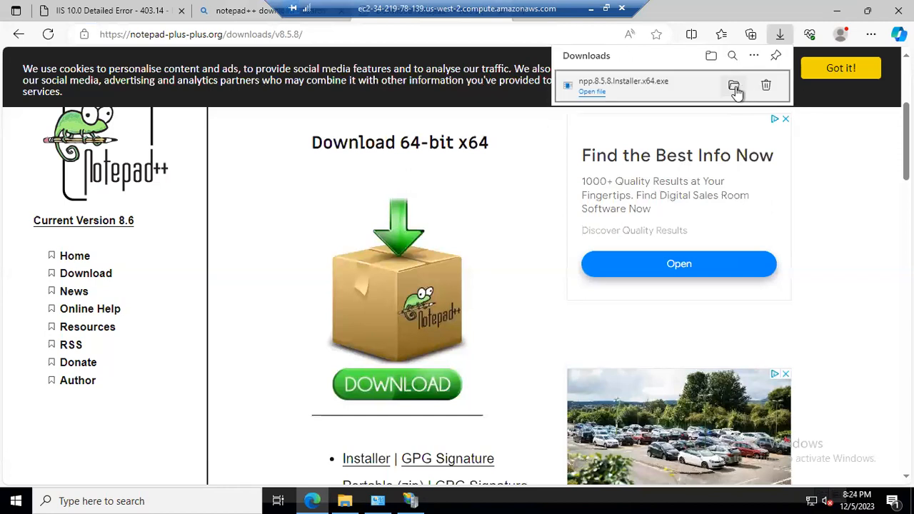
Run npp.8.5.8.Installer.x64.exe from the Downloads folder and install Notepad++ with default options, launching it at the end.
{"action": "left_click", "coordinate": [734, 87]}
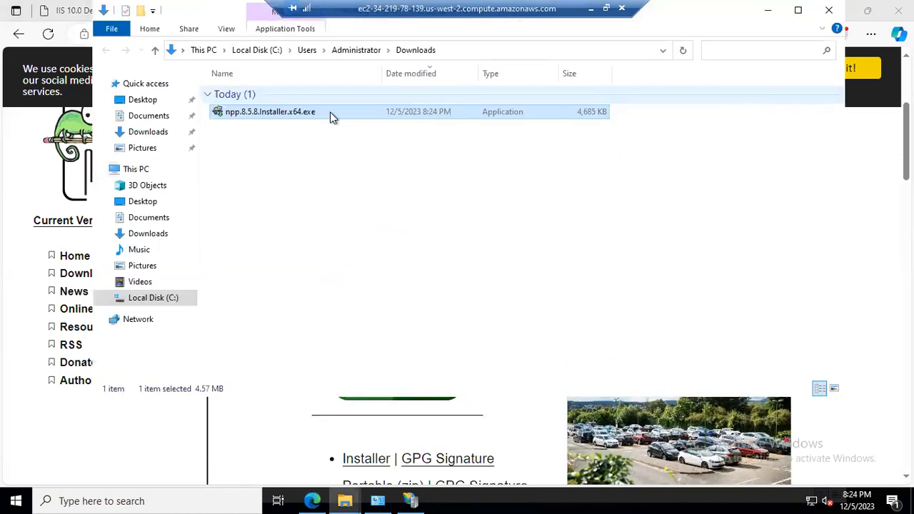
{"action": "double_click", "coordinate": [307, 112]}
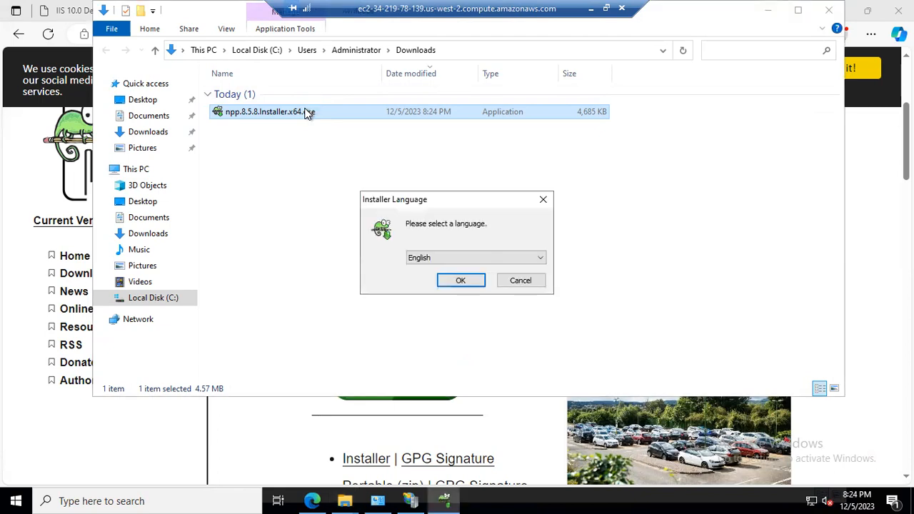
{"action": "left_click", "coordinate": [462, 283]}
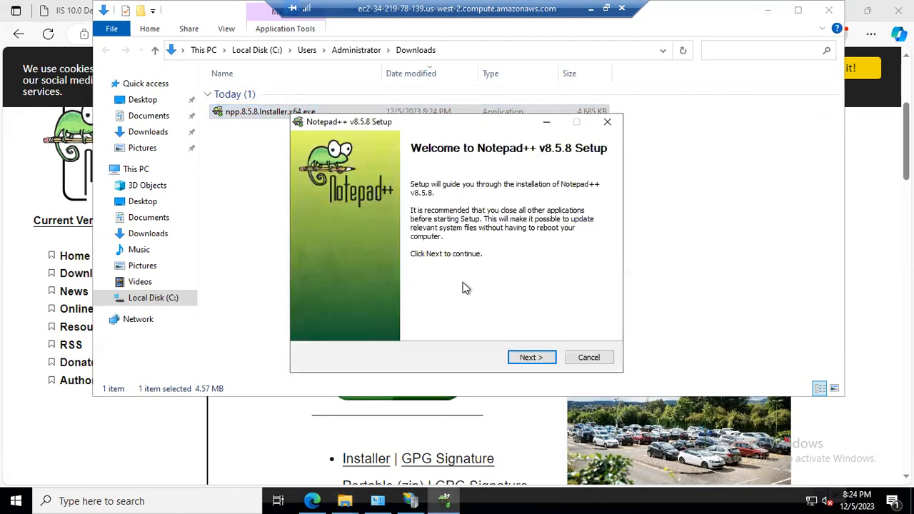
{"action": "left_click", "coordinate": [541, 358]}
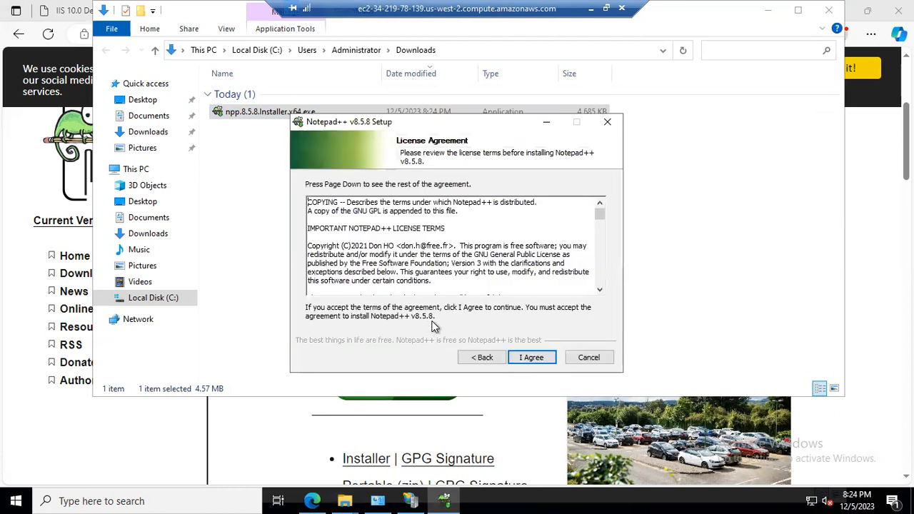
{"action": "left_click", "coordinate": [525, 358]}
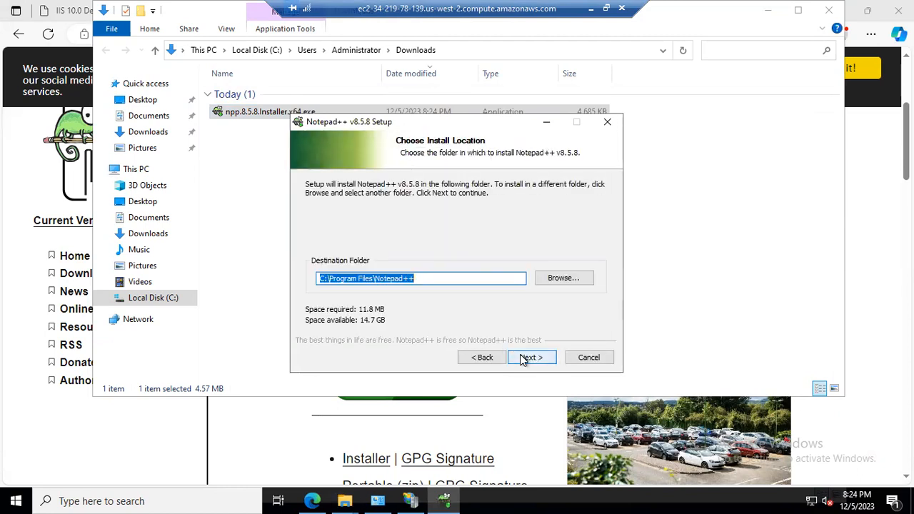
{"action": "left_click", "coordinate": [522, 360]}
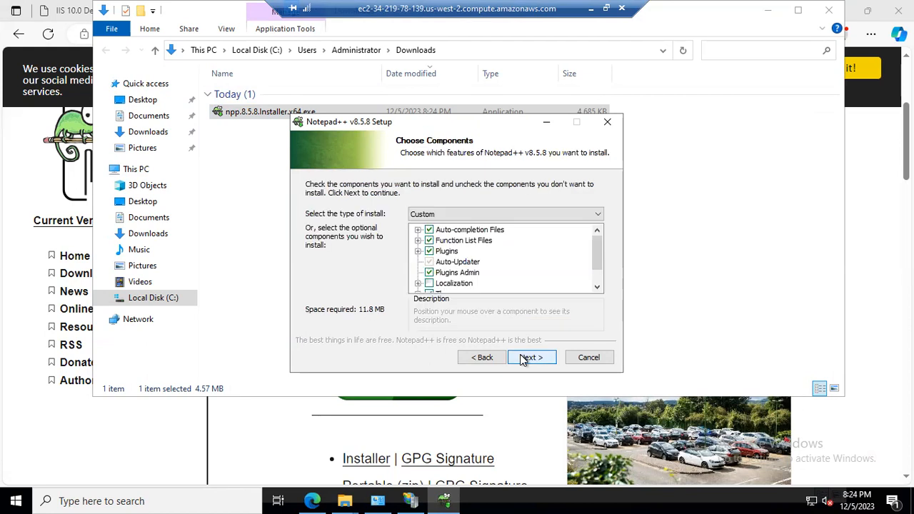
{"action": "left_click", "coordinate": [523, 359]}
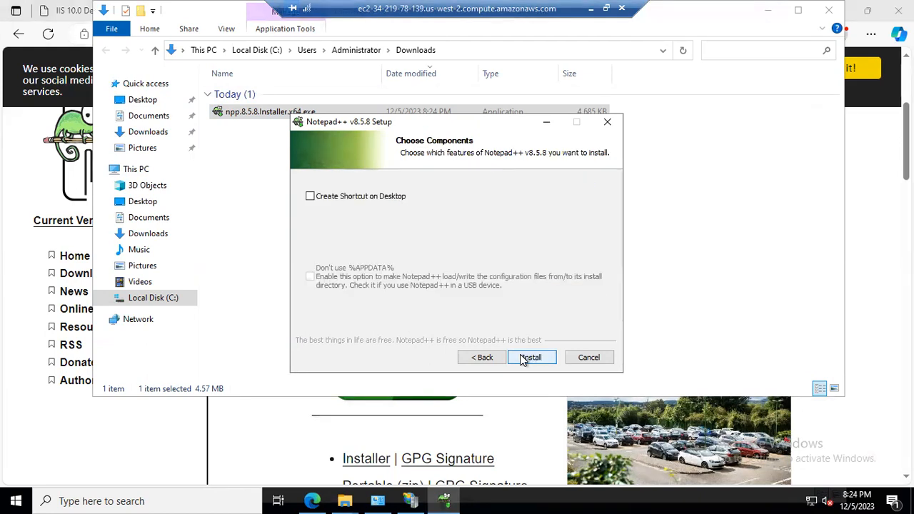
{"action": "left_click", "coordinate": [522, 357]}
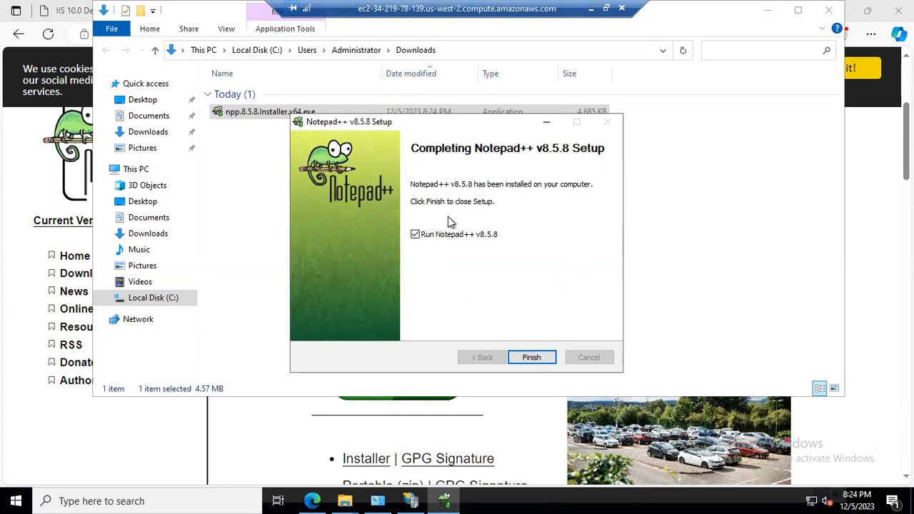
{"action": "left_click", "coordinate": [533, 359]}
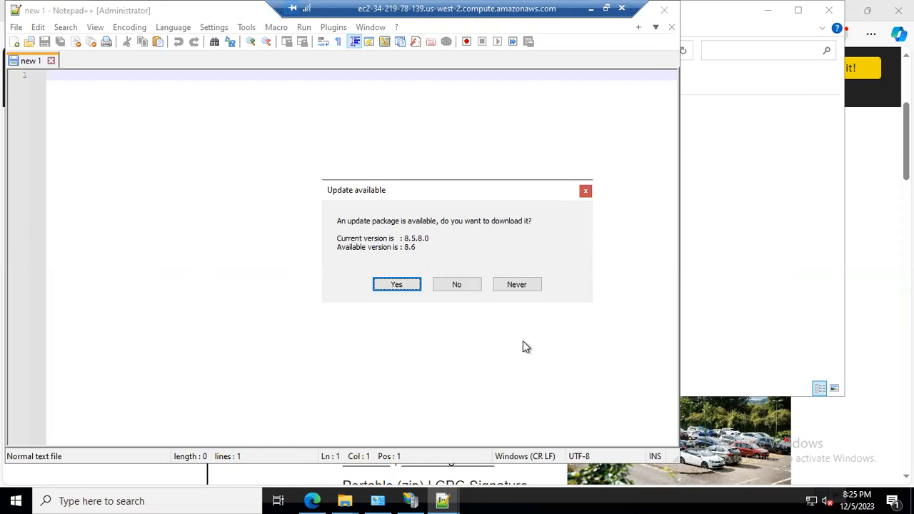
Decline the Notepad++ update offer and open index.html from the wwwroot folder in Notepad++.
{"action": "left_click", "coordinate": [477, 285]}
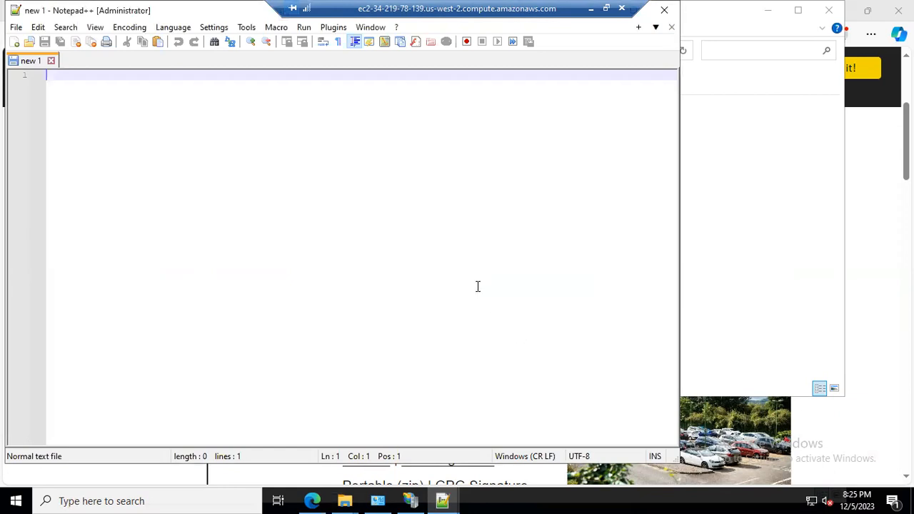
{"action": "left_click_drag", "start_coordinate": [189, 12], "coordinate": [357, 124]}
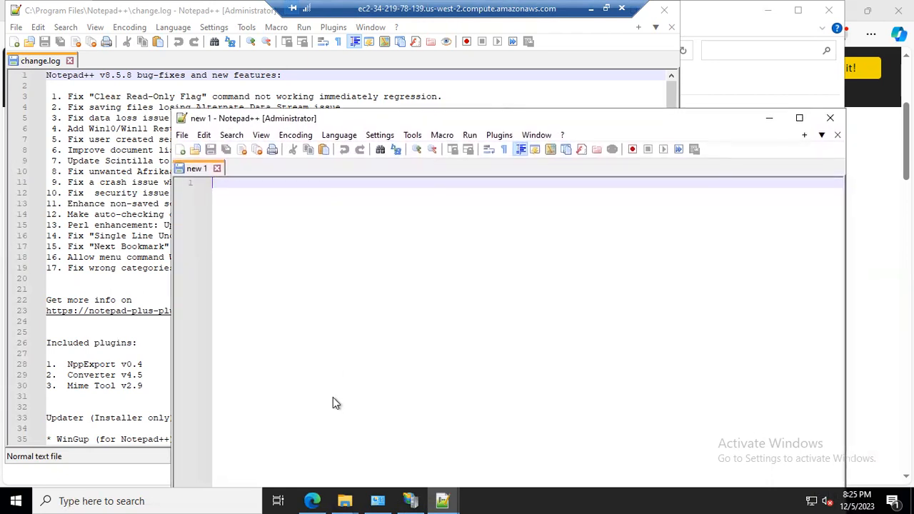
{"action": "left_click", "coordinate": [344, 498]}
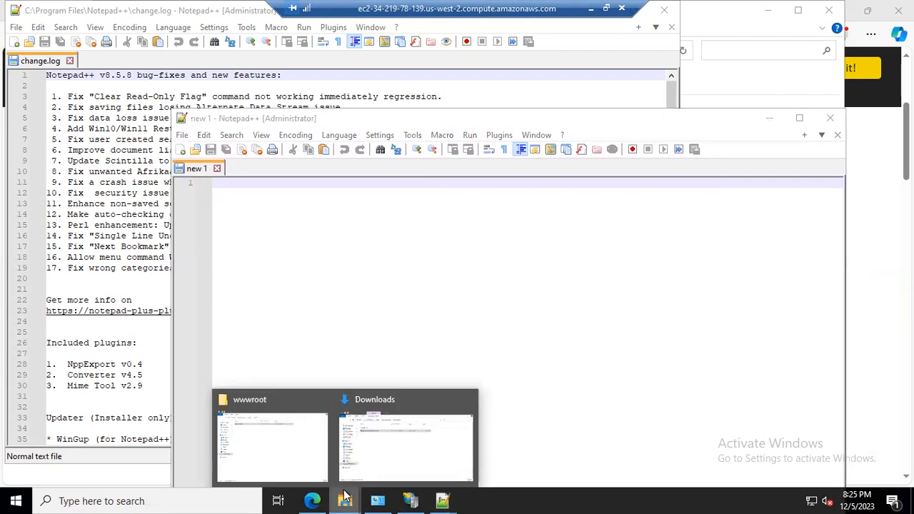
{"action": "left_click", "coordinate": [307, 469]}
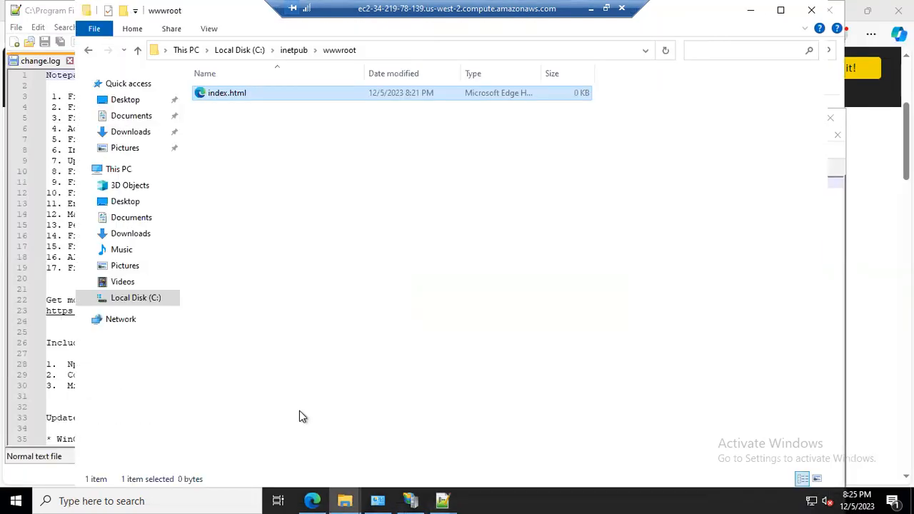
{"action": "left_click_drag", "start_coordinate": [404, 436], "coordinate": [365, 172]}
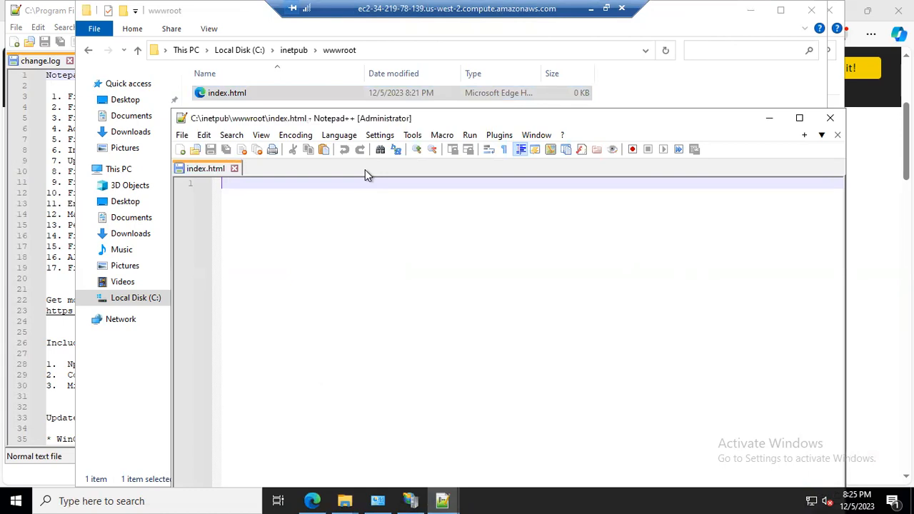
Write an empty <h1></h1> heading tag in index.html and insert a blank line above it.
{"action": "type", "text": "<jh1>"}
{"action": "key", "text": "Left"}
{"action": "key", "text": "Left"}
{"action": "key", "text": "Left"}
{"action": "key", "text": "BackSpace"}
{"action": "key", "text": "Right"}
{"action": "key", "text": "Right"}
{"action": "key", "text": "Right"}
{"action": "type", "text": "</"}
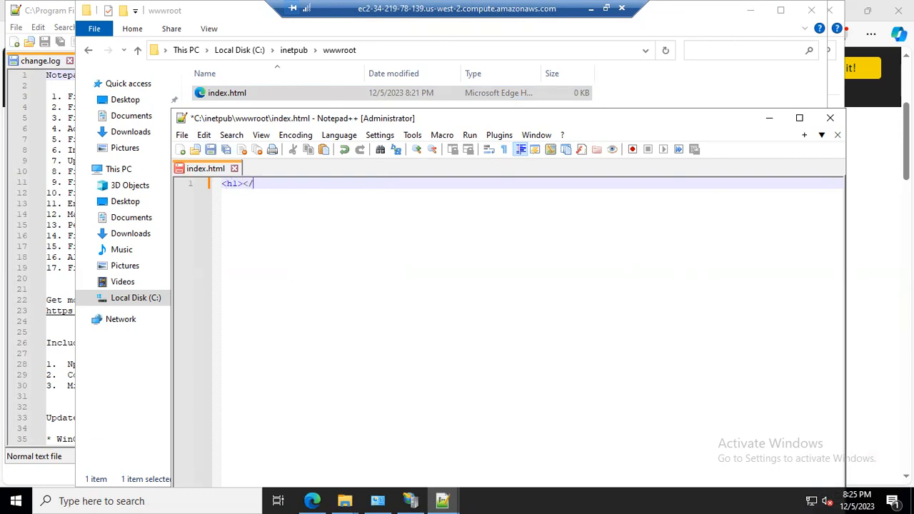
{"action": "type", "text": "h1>"}
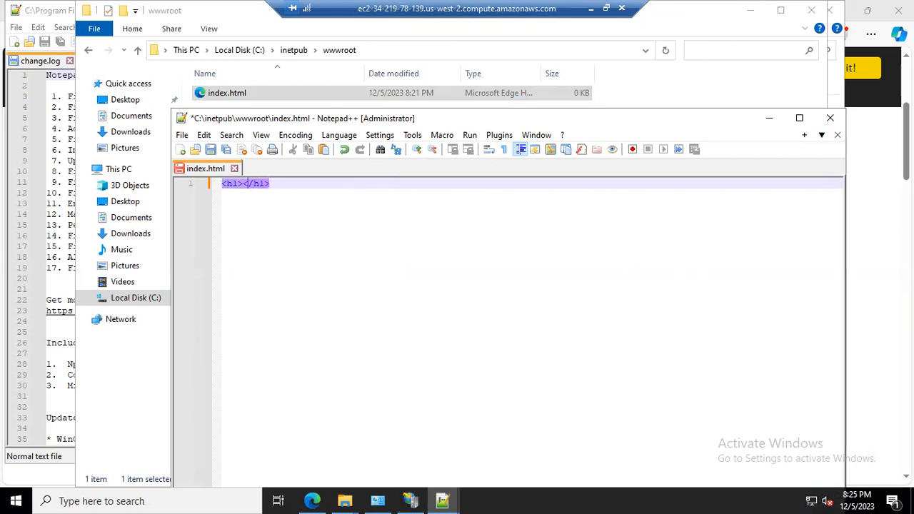
{"action": "key", "text": "Home"}
{"action": "key", "text": "Return"}
{"action": "key", "text": "Up"}
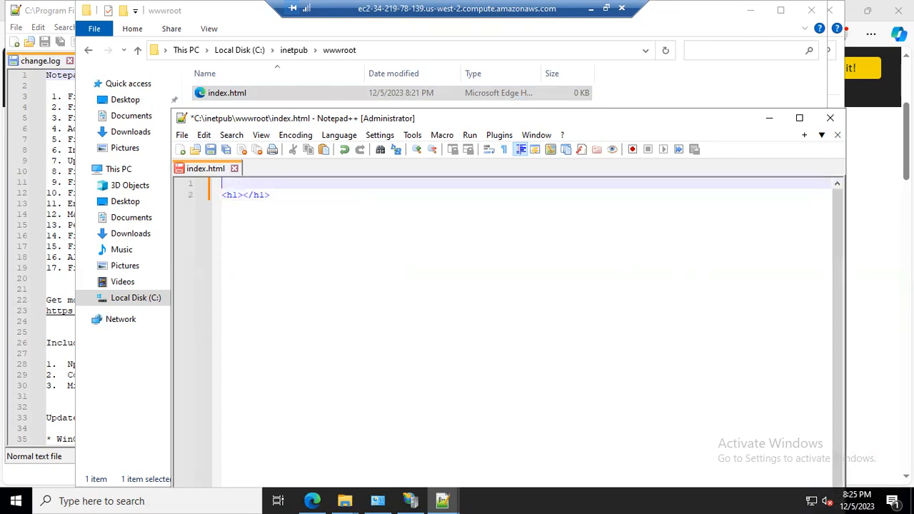
Wrap the h1 heading in opening and closing <html> tags.
{"action": "type", "text": "<html"}
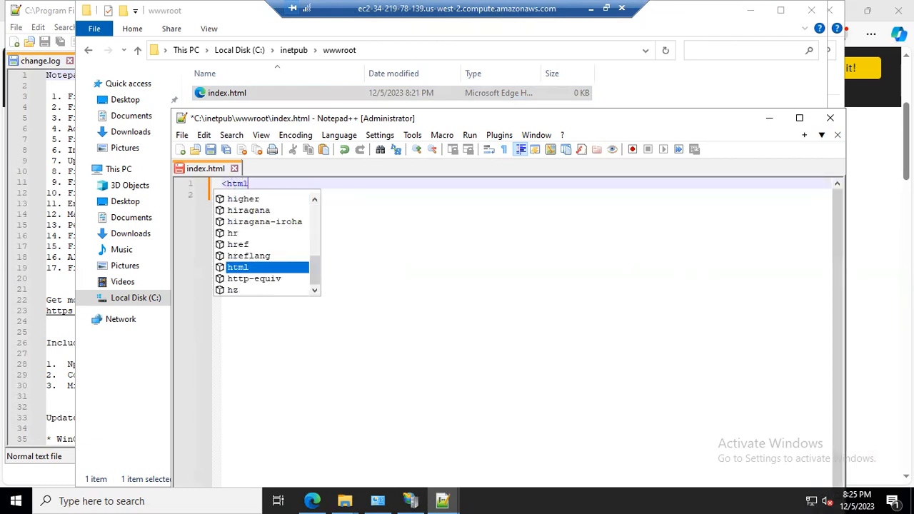
{"action": "type", "text": ">"}
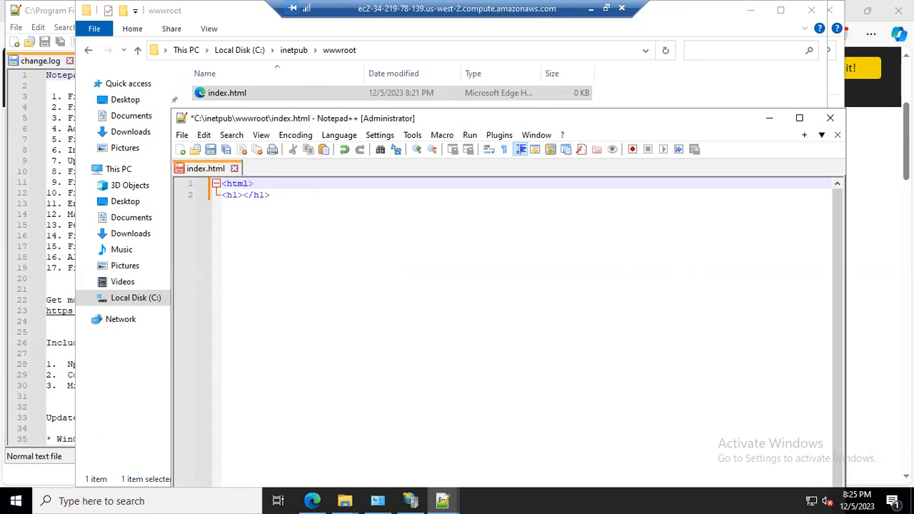
{"action": "key", "text": "Down"}
{"action": "key", "text": "End"}
{"action": "key", "text": "Return"}
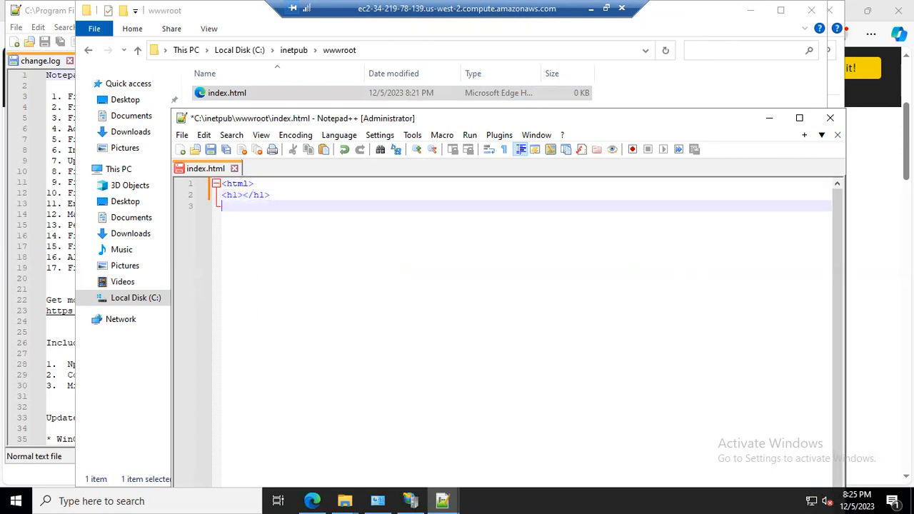
{"action": "type", "text": "</html>"}
Add an empty <head></head> element on a new line below the opening html tag.
{"action": "key", "text": "Up"}
{"action": "key", "text": "Up"}
{"action": "key", "text": "Return"}
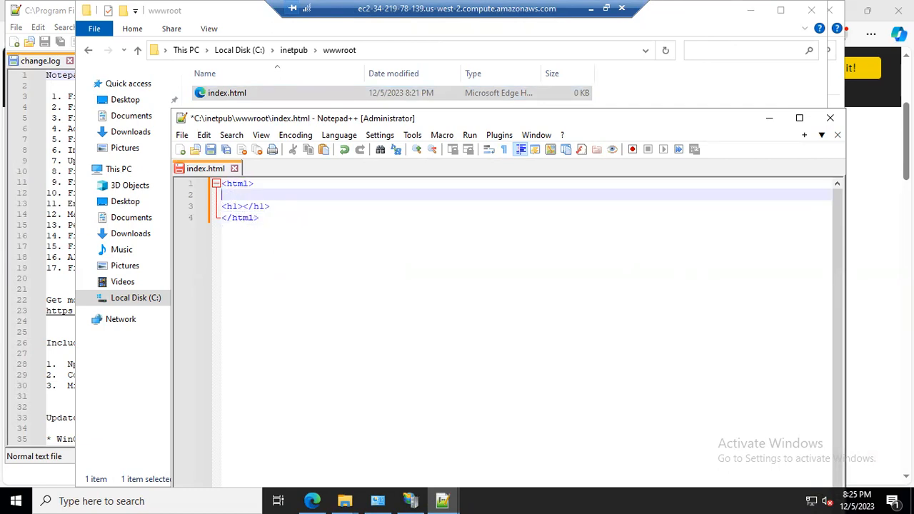
{"action": "type", "text": "<h"}
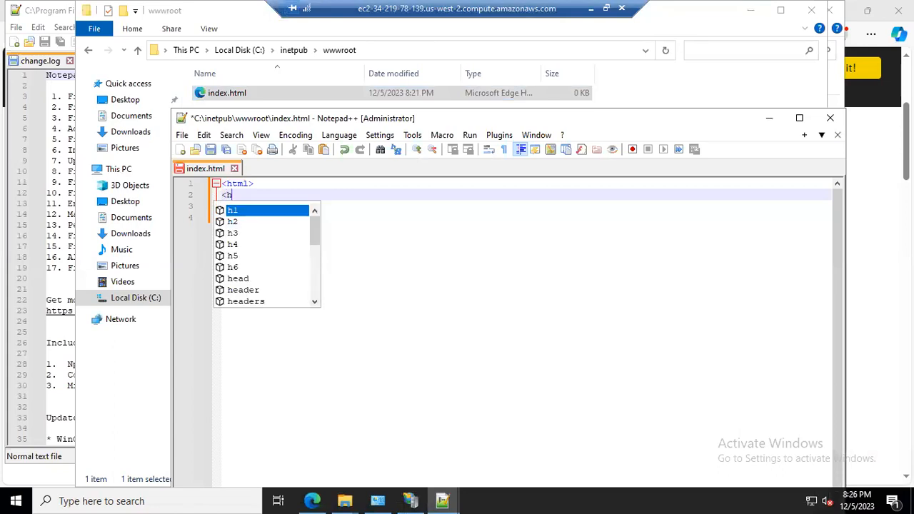
{"action": "type", "text": "ead>"}
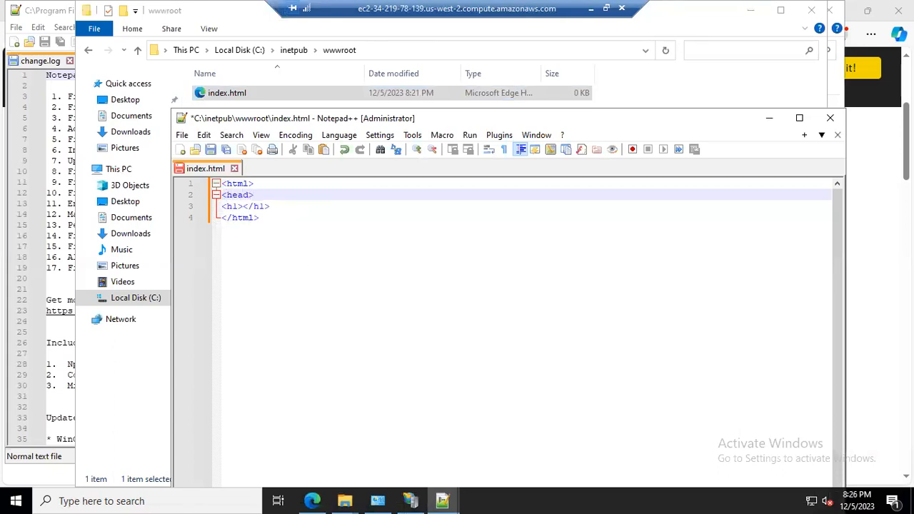
{"action": "type", "text": "</h"}
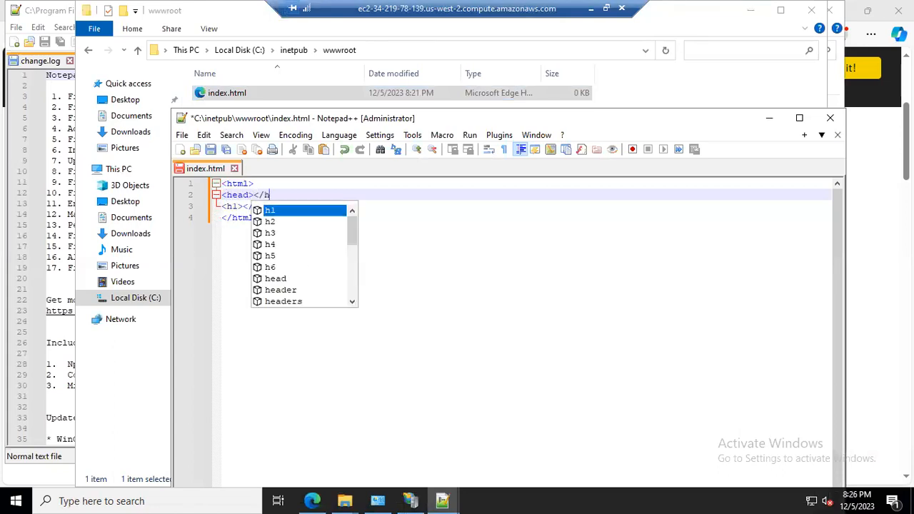
{"action": "type", "text": "ead>"}
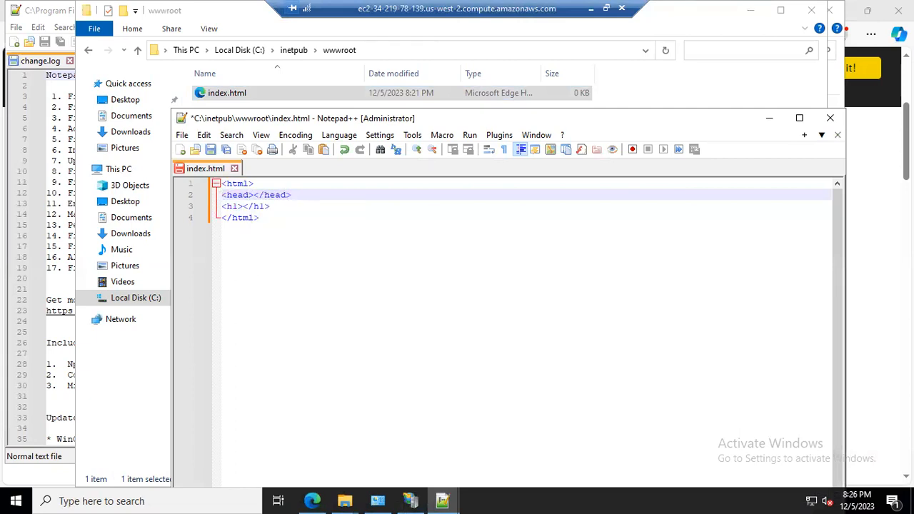
Enclose the h1 heading in <body> and </body> tags below the head element.
{"action": "key", "text": "Return"}
{"action": "type", "text": "<b"}
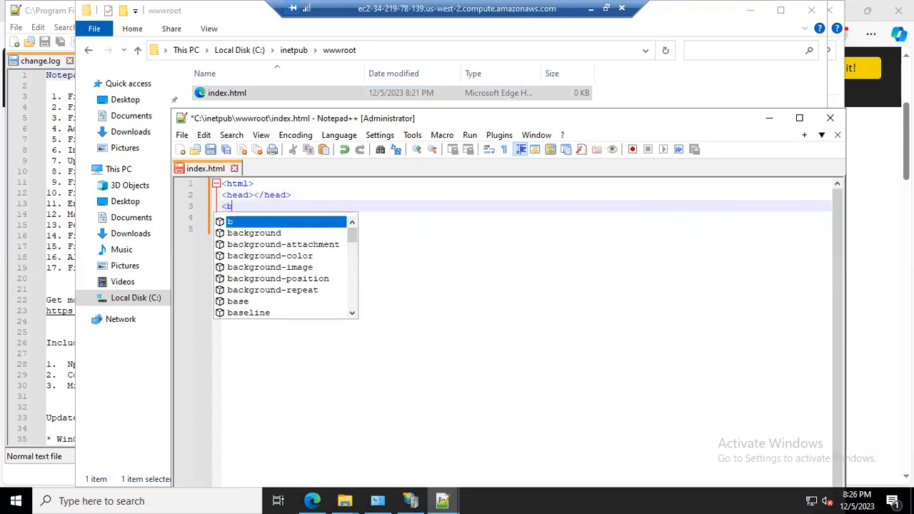
{"action": "type", "text": "ody>"}
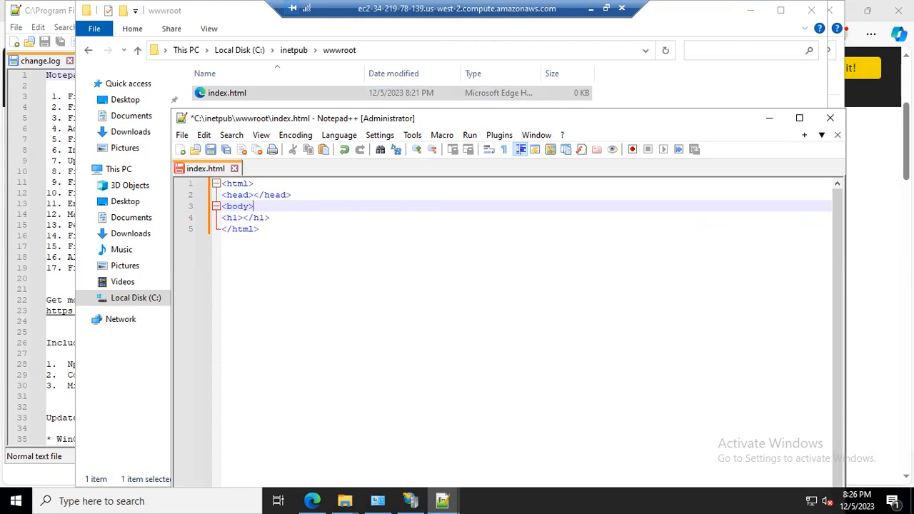
{"action": "triple_click", "coordinate": [254, 217]}
{"action": "key", "text": "Right"}
{"action": "key", "text": "Right"}
{"action": "key", "text": "Right"}
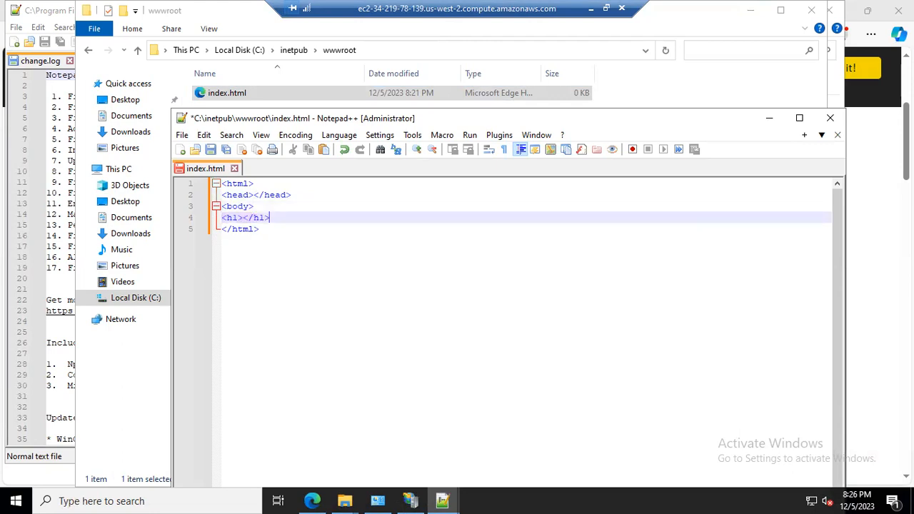
{"action": "key", "text": "Return"}
{"action": "type", "text": "</"}
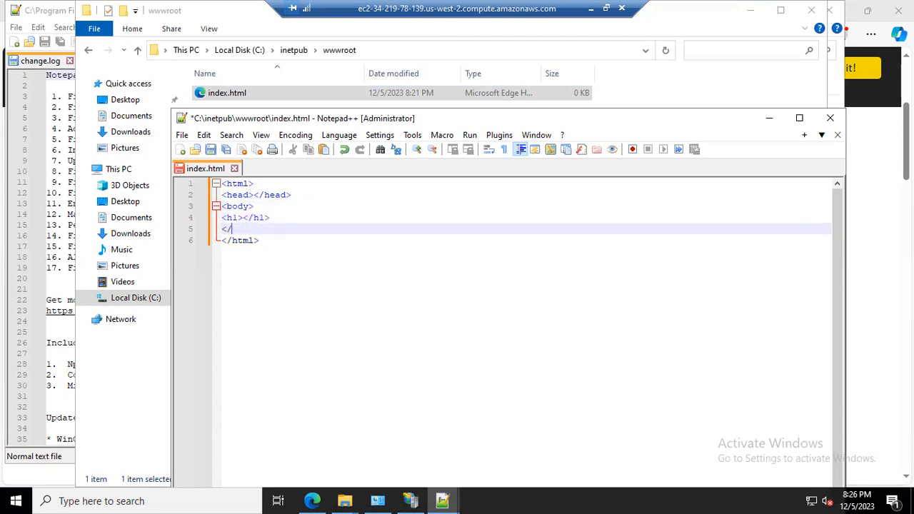
{"action": "type", "text": "body"}
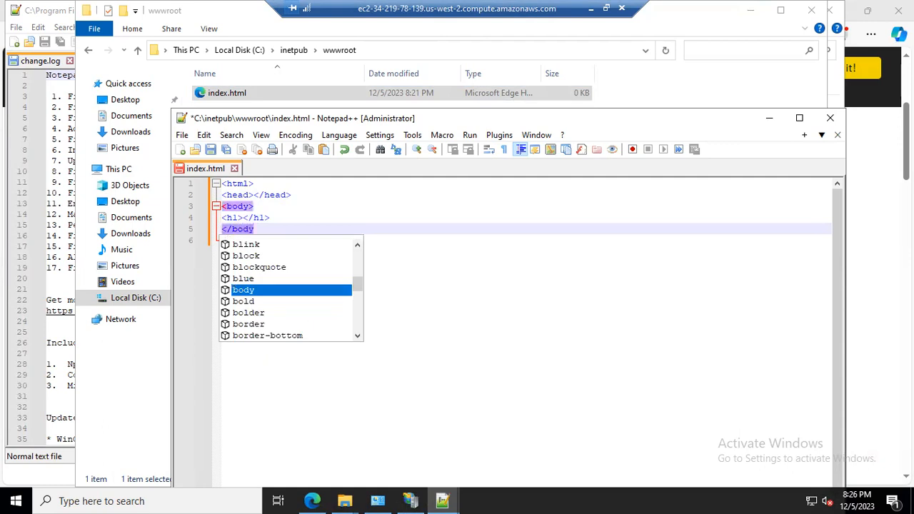
{"action": "type", "text": ">"}
Insert an empty <title></title> element inside the head element.
{"action": "key", "text": "Up"}
{"action": "key", "text": "Up"}
{"action": "key", "text": "Up"}
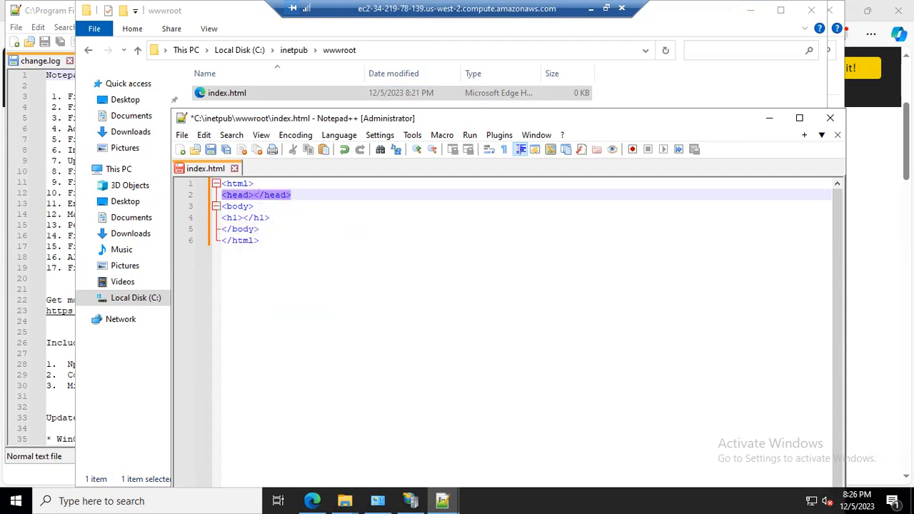
{"action": "key", "text": "Return"}
{"action": "key", "text": "Return"}
{"action": "key", "text": "Up"}
{"action": "type", "text": "<titlw"}
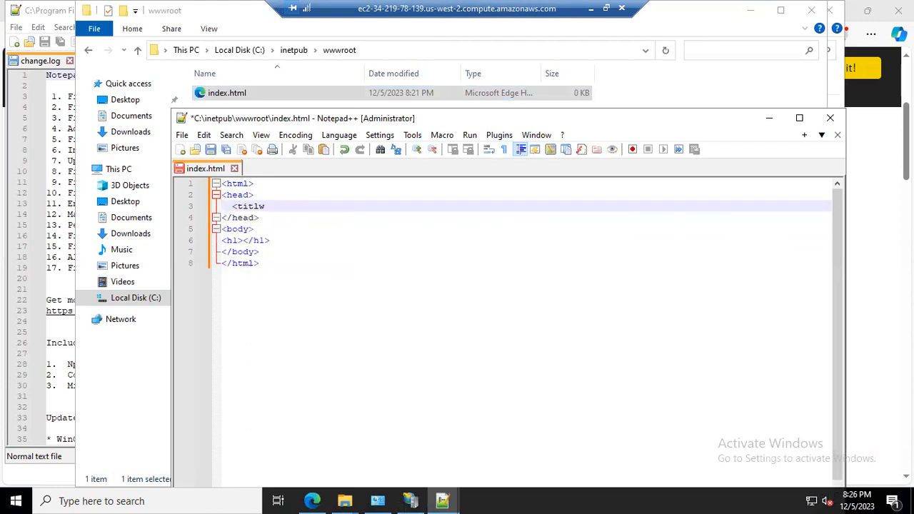
{"action": "key", "text": "BackSpace"}
{"action": "type", "text": "e></tit"}
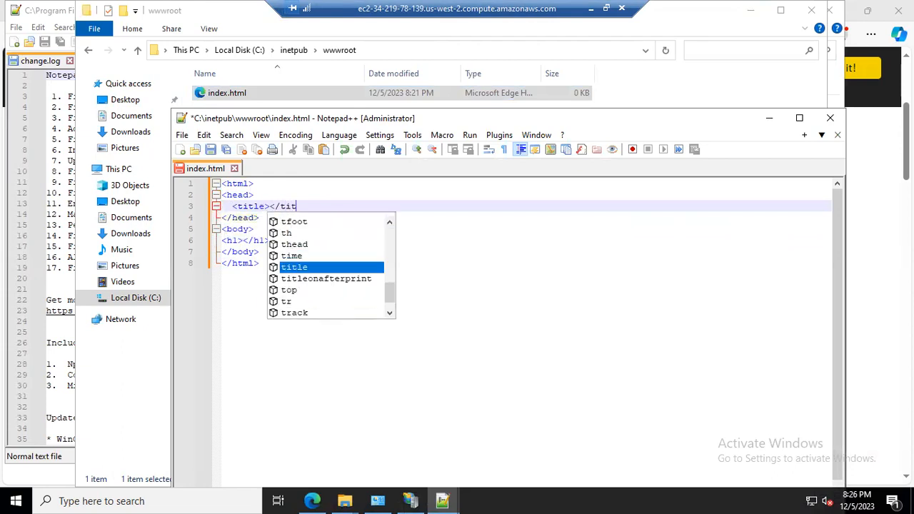
{"action": "type", "text": "le>"}
Set the page title text to "My custom html page".
{"action": "key", "text": "Left"}
{"action": "key", "text": "Left"}
{"action": "key", "text": "Left"}
{"action": "key", "text": "Left"}
{"action": "key", "text": "Left"}
{"action": "key", "text": "Left"}
{"action": "key", "text": "Left"}
{"action": "key", "text": "Left"}
{"action": "key", "text": "Left"}
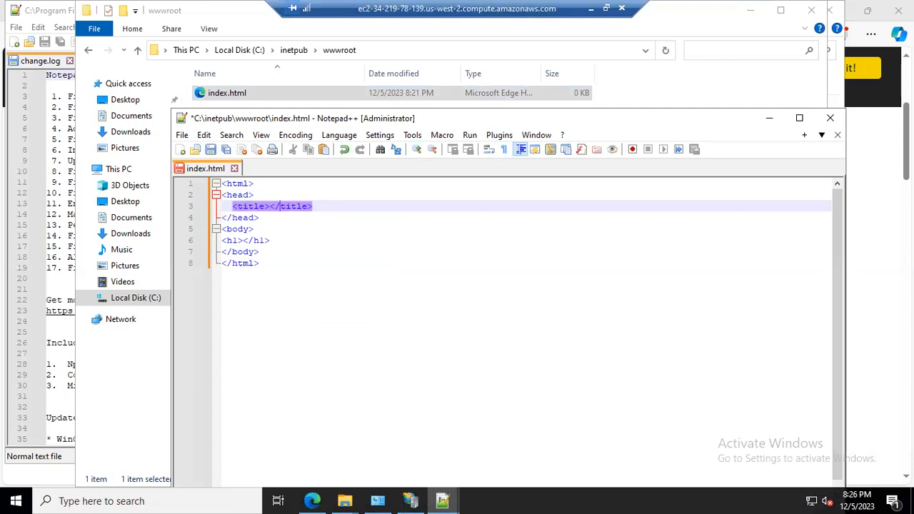
{"action": "key", "text": "Right"}
{"action": "type", "text": "My "}
{"action": "type", "text": "custom "}
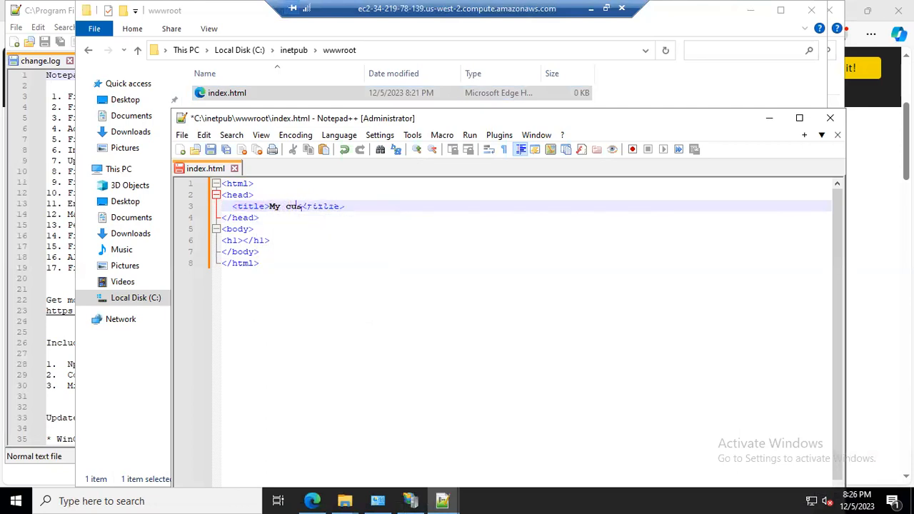
{"action": "type", "text": "html file"}
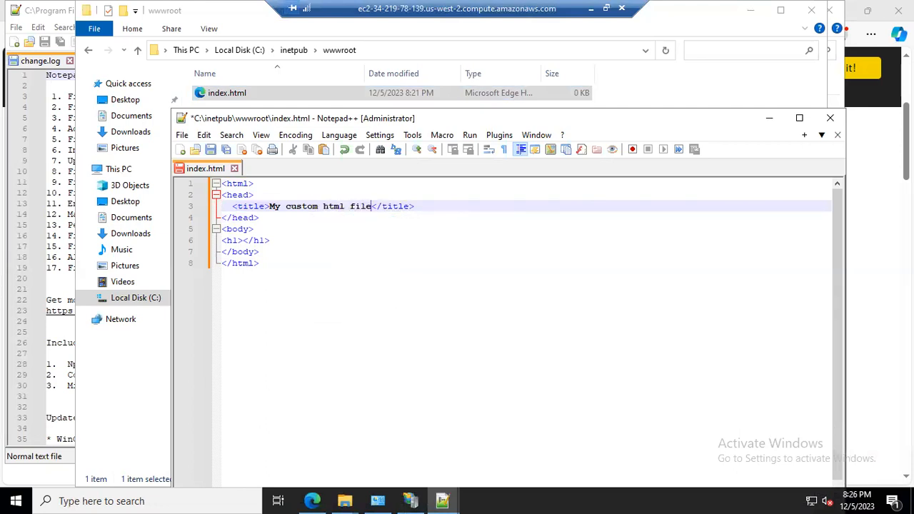
{"action": "key", "text": "Down"}
{"action": "key", "text": "Up"}
{"action": "key", "text": "BackSpace"}
{"action": "key", "text": "BackSpace"}
{"action": "key", "text": "BackSpace"}
{"action": "key", "text": "BackSpace"}
{"action": "type", "text": "page"}
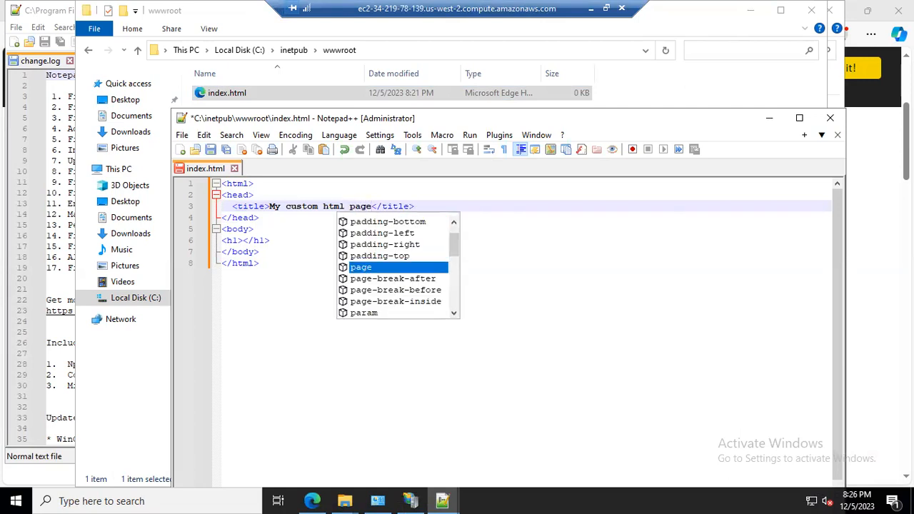
Add the heading text "welcoem to the cloud computing world!!" on an indented line inside the h1 tags.
{"action": "left_click", "coordinate": [242, 241]}
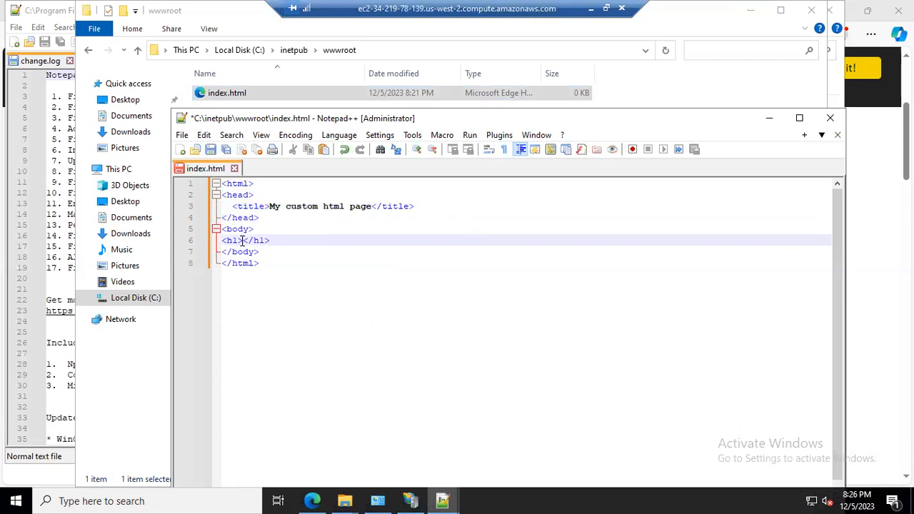
{"action": "key", "text": "Return"}
{"action": "key", "text": "Return"}
{"action": "key", "text": "Up"}
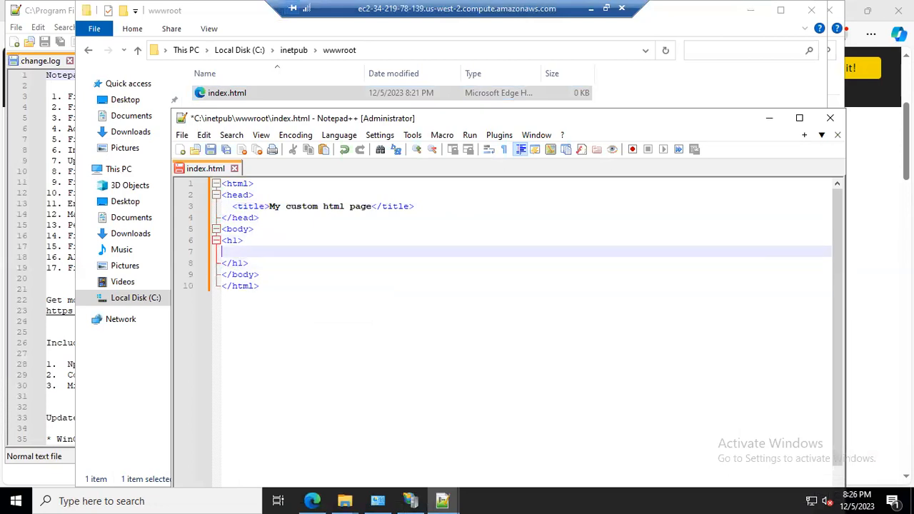
{"action": "key", "text": "Tab"}
{"action": "type", "text": "welcoem to the cloud comp"}
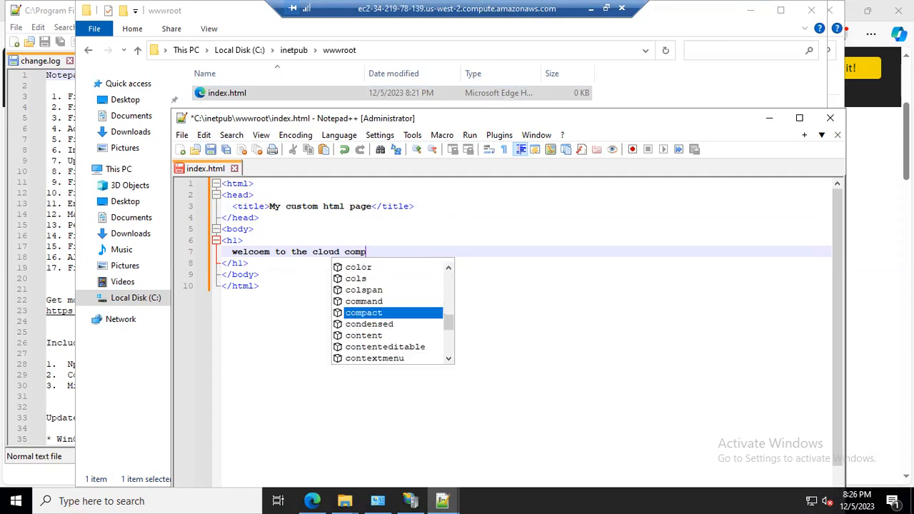
{"action": "type", "text": "uting w"}
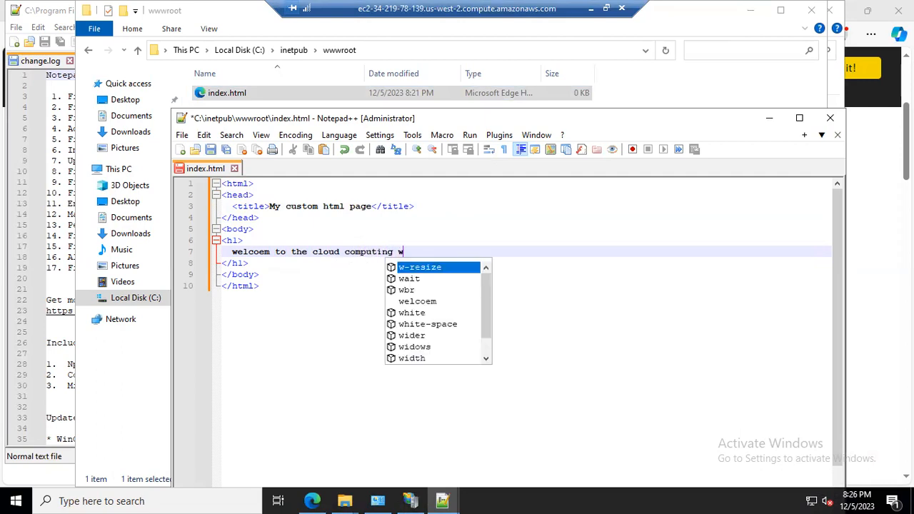
{"action": "type", "text": "orld!!"}
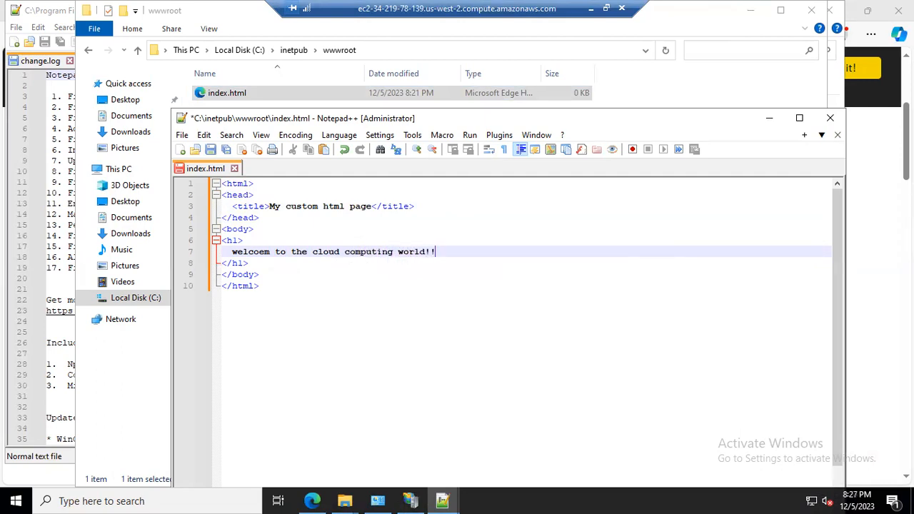
Save index.html and close Notepad++.
{"action": "key", "text": "ctrl+s"}
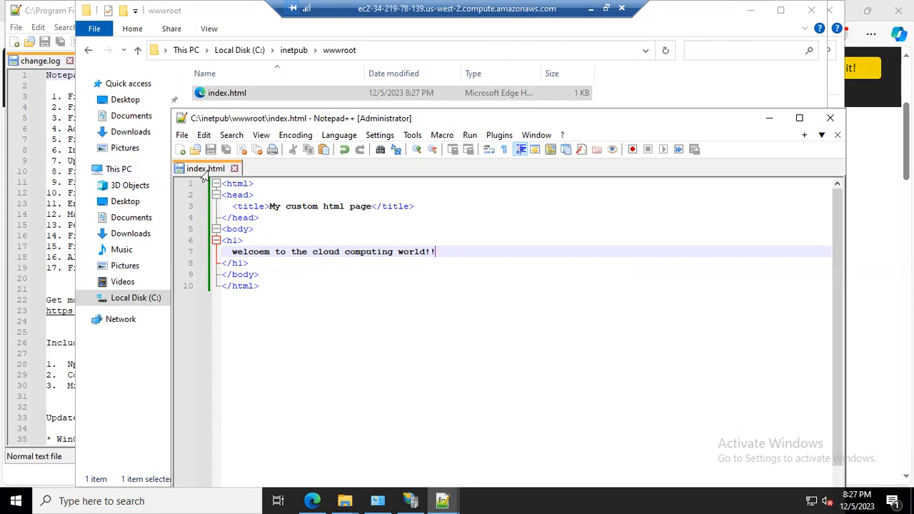
{"action": "left_click", "coordinate": [282, 236]}
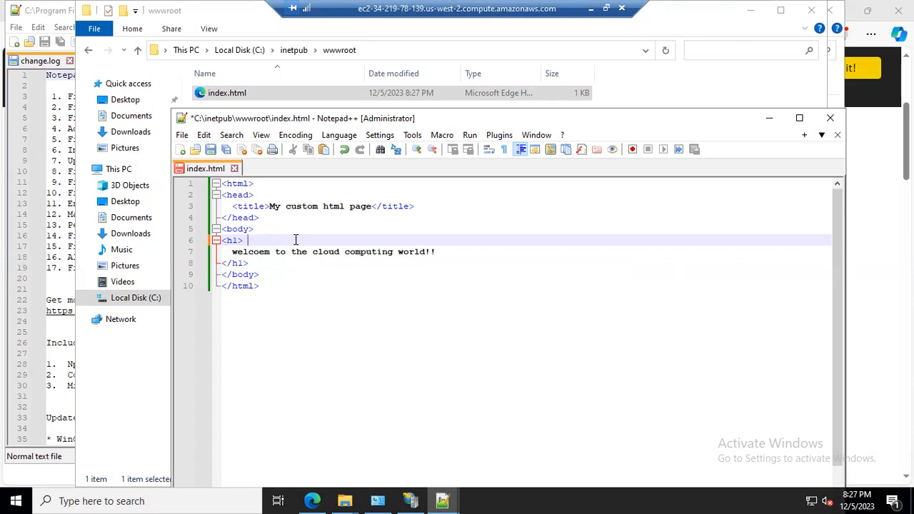
{"action": "key", "text": "ctrl+s"}
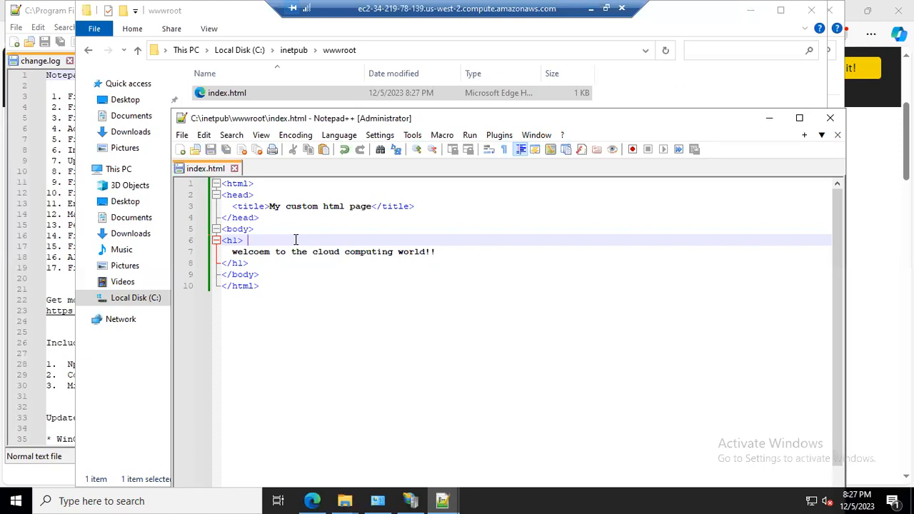
{"action": "left_click", "coordinate": [831, 119]}
Reload 127.0.0.1 in the browser to view the custom web page.
{"action": "left_click_drag", "start_coordinate": [223, 12], "coordinate": [228, 140]}
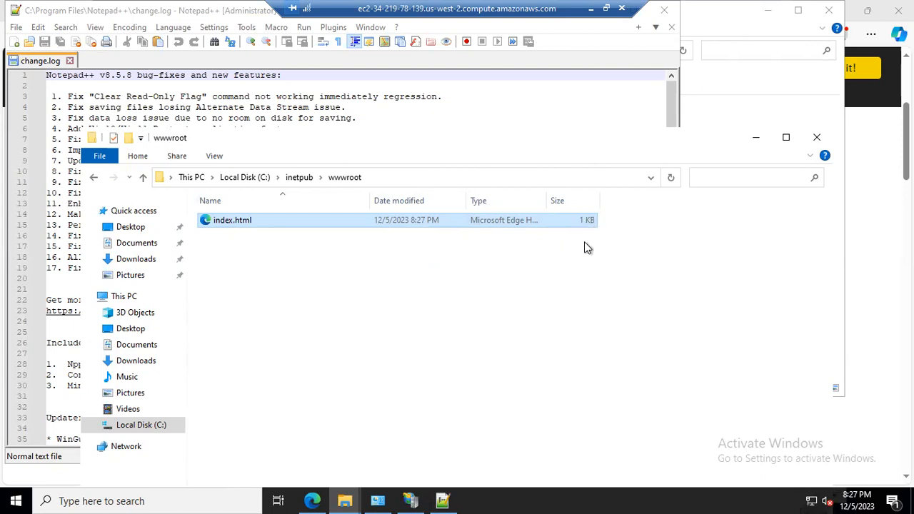
{"action": "left_click", "coordinate": [312, 500]}
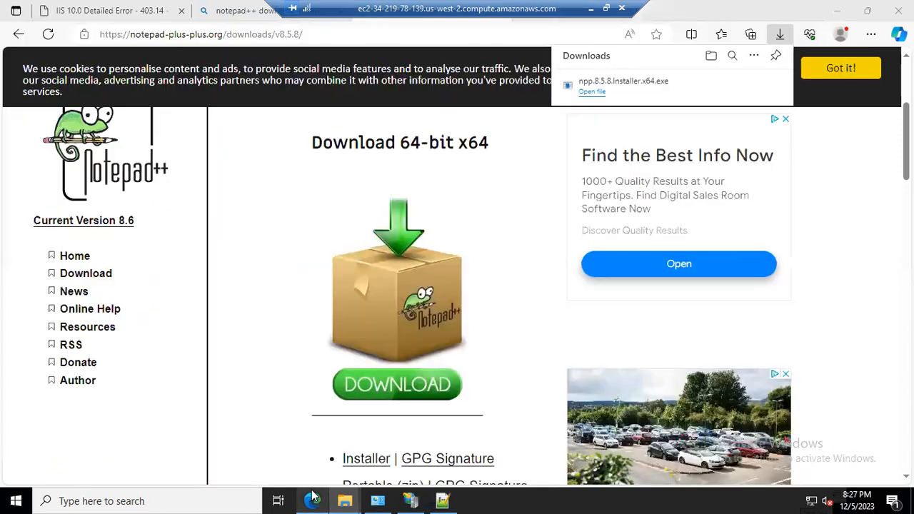
{"action": "left_click", "coordinate": [136, 17]}
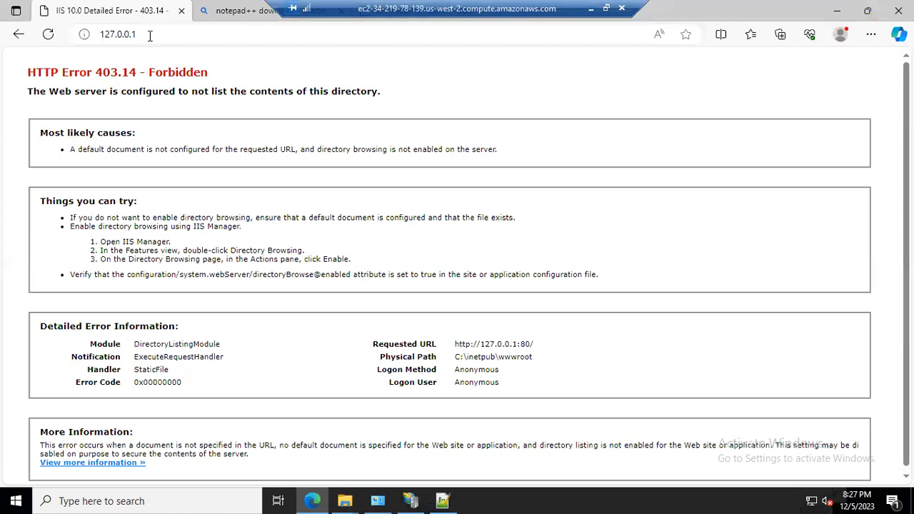
{"action": "left_click", "coordinate": [150, 35]}
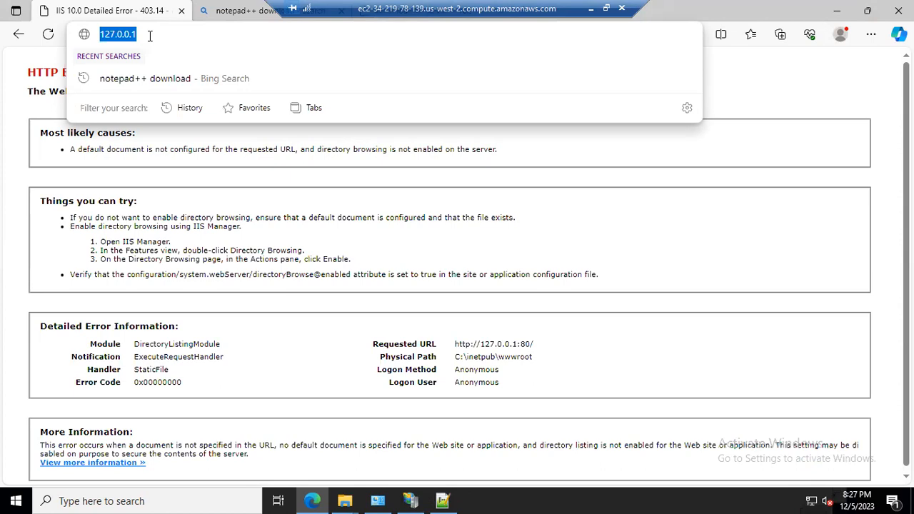
{"action": "key", "text": "Return"}
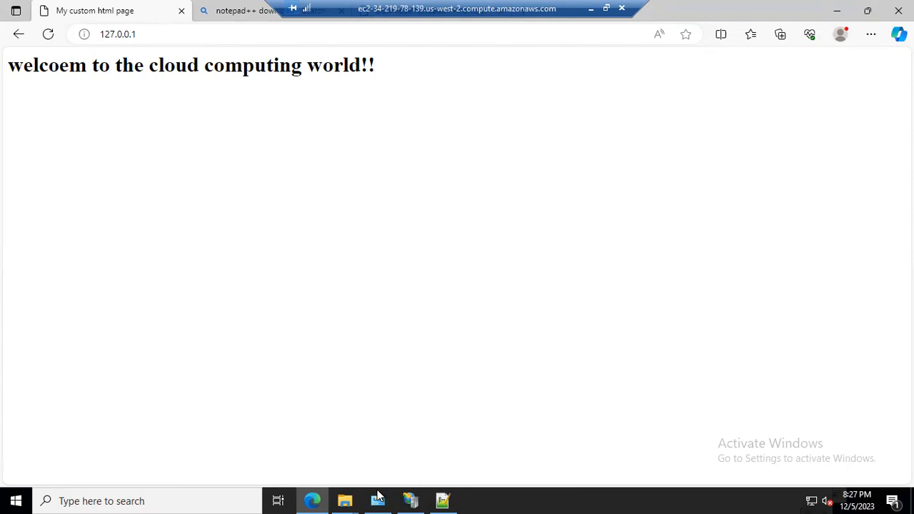
{"action": "left_click", "coordinate": [444, 499]}
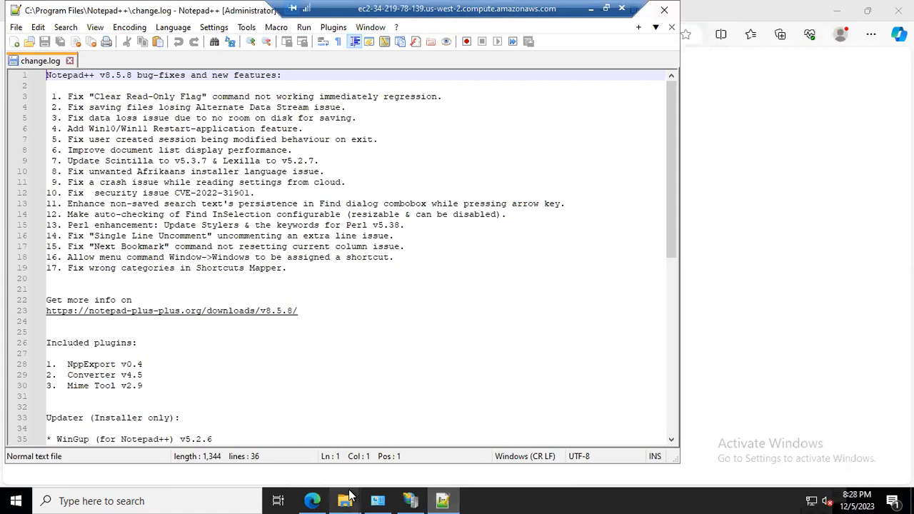
{"action": "mouse_move", "coordinate": [350, 496]}
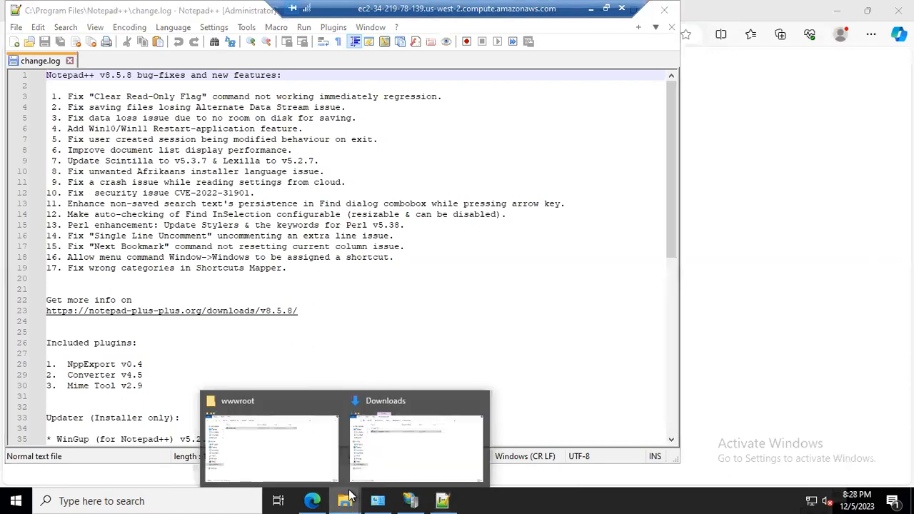
Reopen index.html in Notepad++, correct the heading word to "welcome", save the file and close the editor.
{"action": "left_click", "coordinate": [315, 450]}
{"action": "left_click_drag", "start_coordinate": [230, 225], "coordinate": [215, 62]}
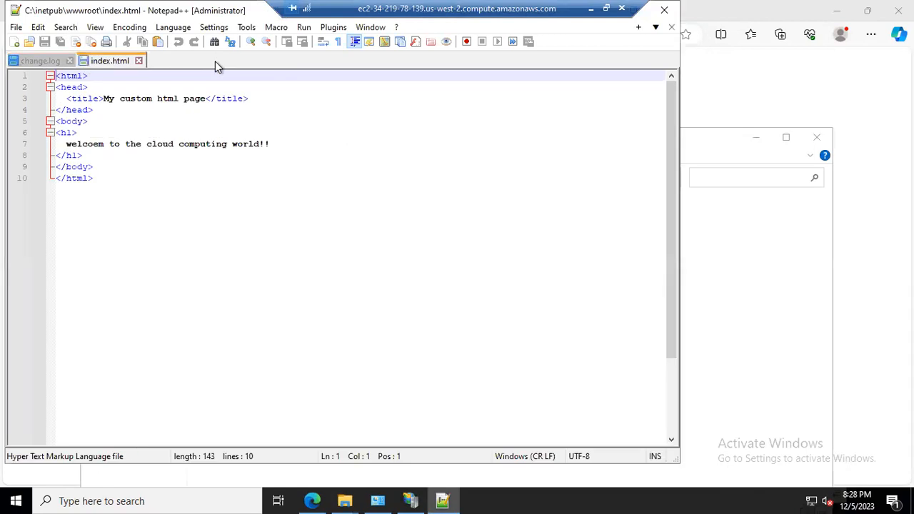
{"action": "left_click", "coordinate": [88, 145]}
{"action": "key", "text": "Right"}
{"action": "key", "text": "Right"}
{"action": "key", "text": "BackSpace"}
{"action": "key", "text": "Right"}
{"action": "type", "text": "e"}
{"action": "key", "text": "ctrl+s"}
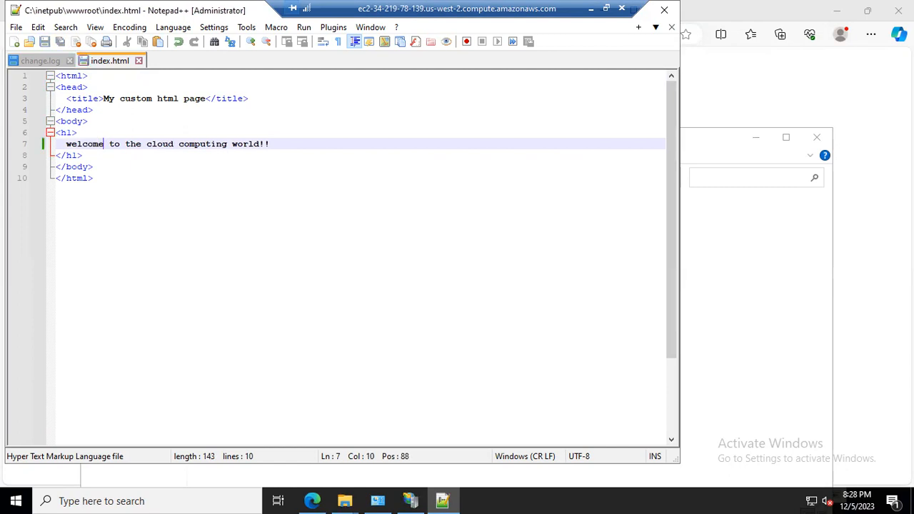
{"action": "left_click", "coordinate": [664, 10]}
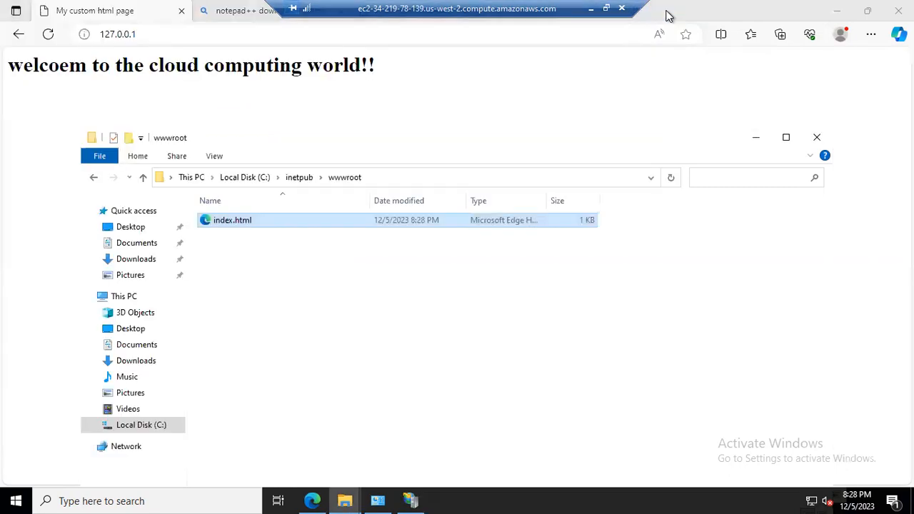
Reload 127.0.0.1 in the remote browser to view the corrected web page.
{"action": "left_click", "coordinate": [201, 26]}
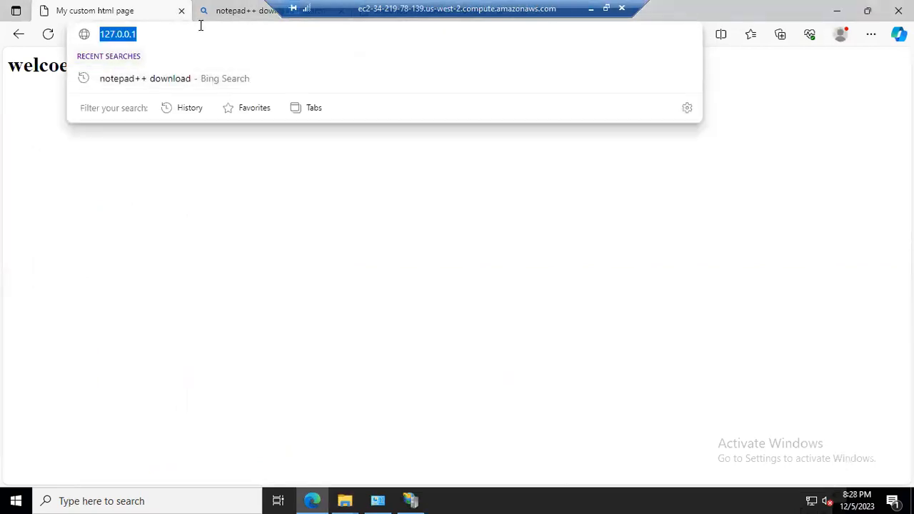
{"action": "key", "text": "Return"}
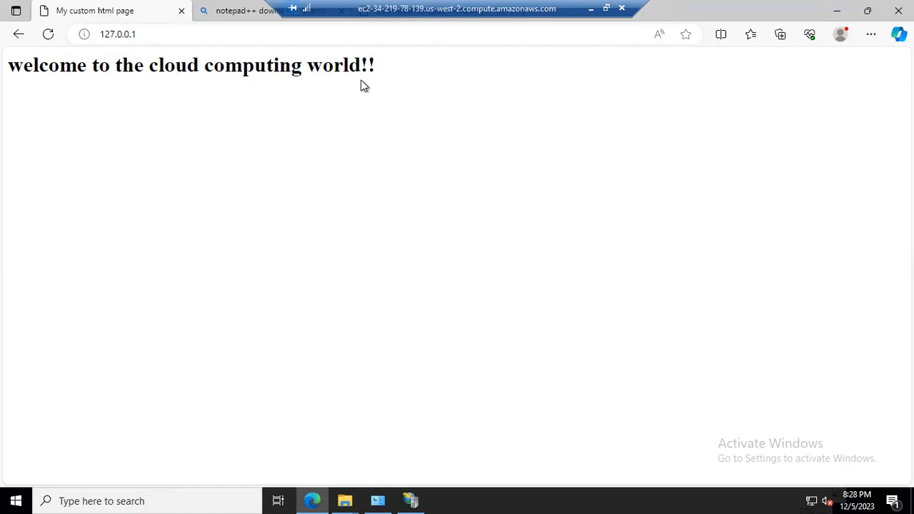
Minimize the remote desktop session and reload the instance's public IP 34.219.78.139 in the local browser.
{"action": "left_click", "coordinate": [592, 8]}
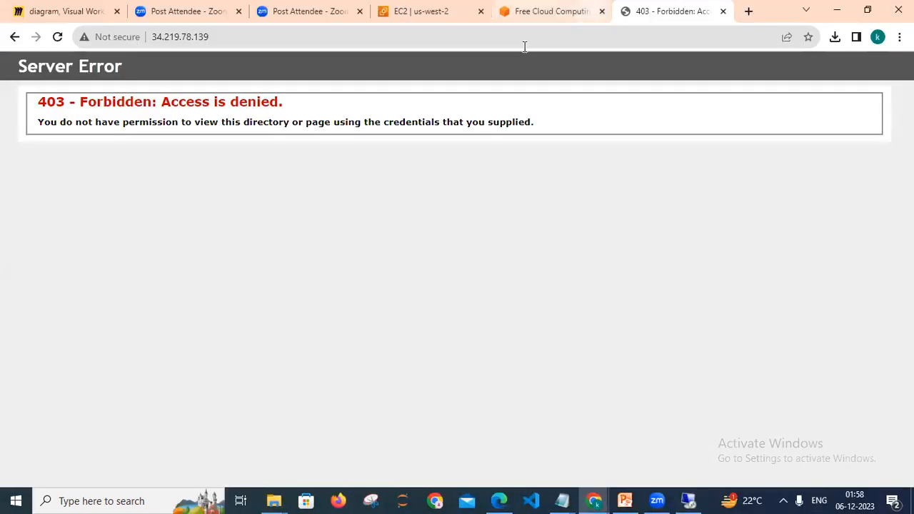
{"action": "left_click", "coordinate": [361, 40]}
{"action": "left_click", "coordinate": [361, 41]}
{"action": "key", "text": "Return"}
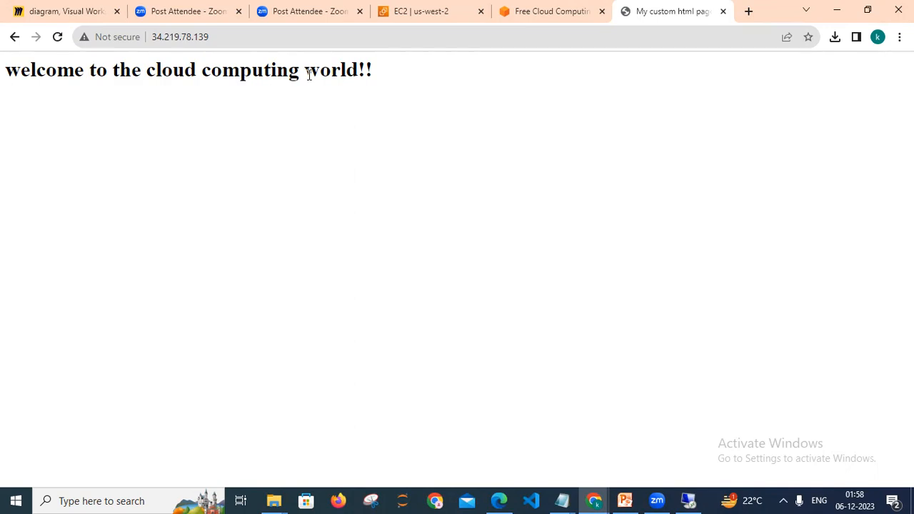
Bring up the aws_materials.txt notes in Notepad, then return to the remote desktop session.
{"action": "left_click", "coordinate": [568, 502]}
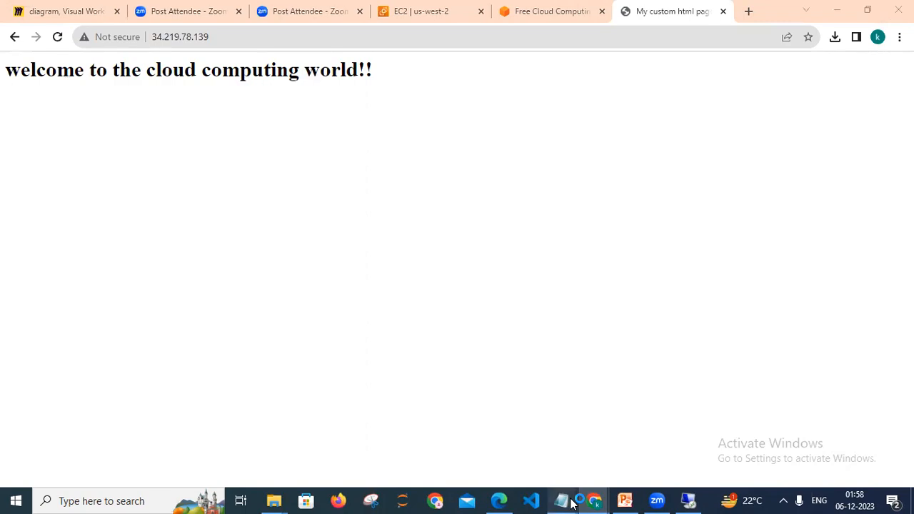
{"action": "mouse_move", "coordinate": [571, 502]}
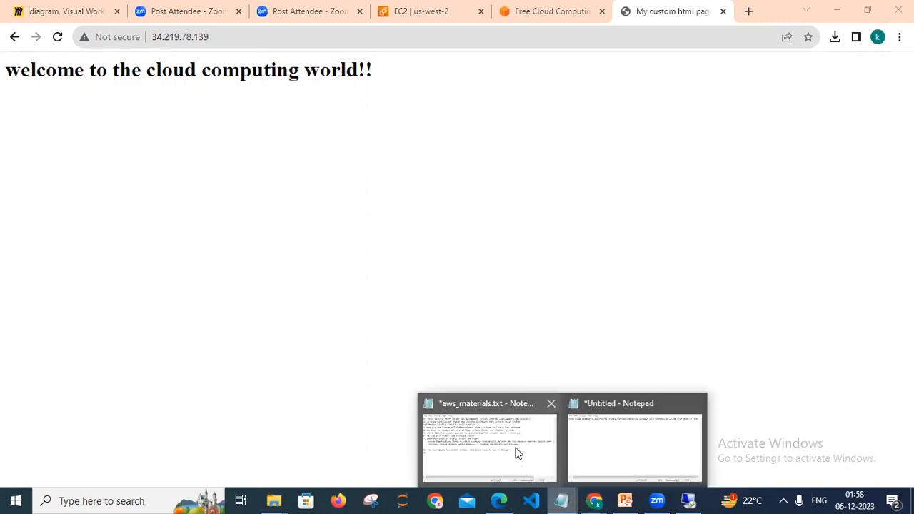
{"action": "left_click", "coordinate": [518, 453]}
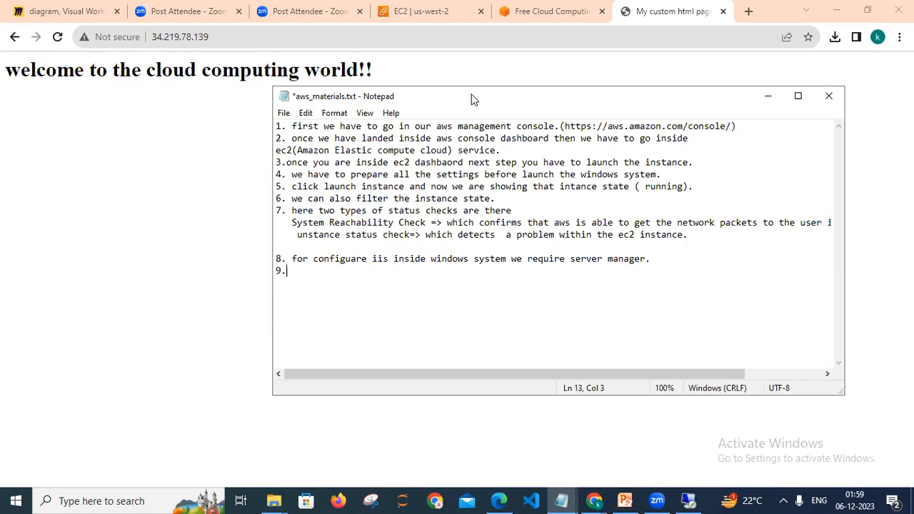
{"action": "left_click_drag", "start_coordinate": [472, 99], "coordinate": [521, 108]}
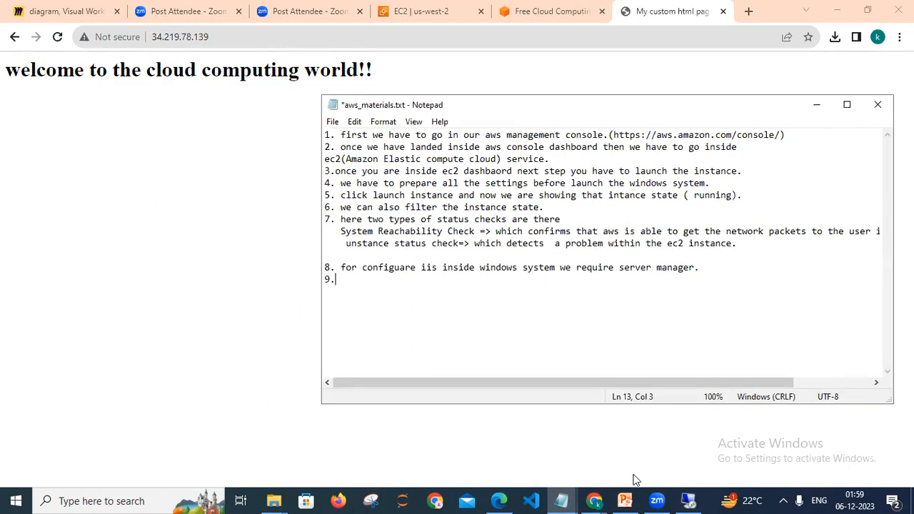
{"action": "left_click", "coordinate": [689, 501]}
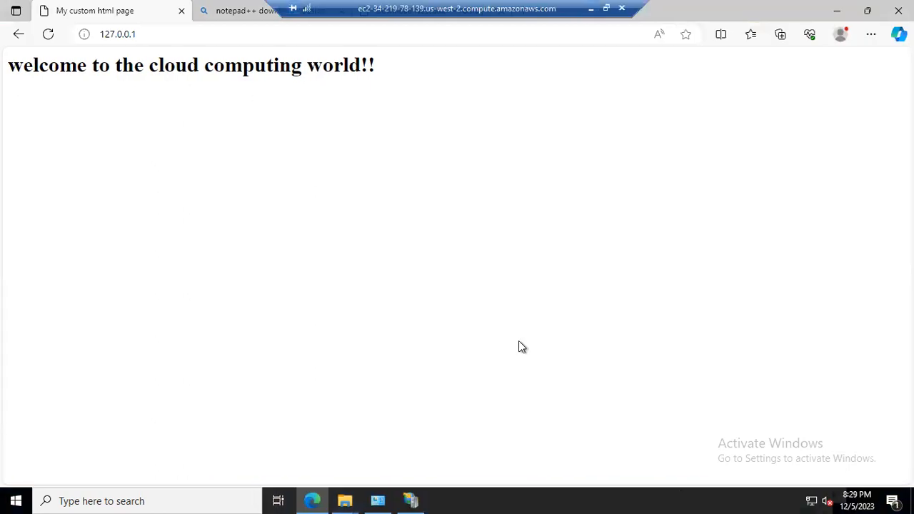